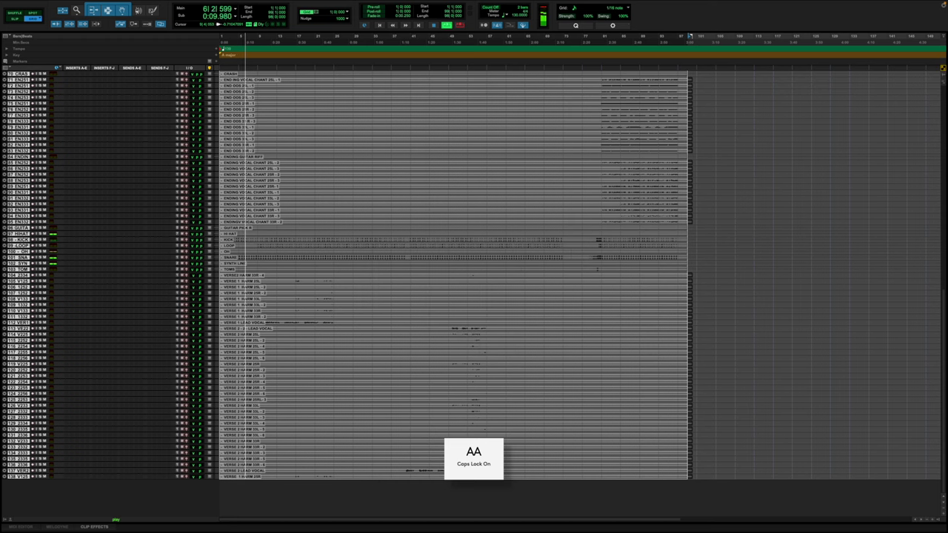
Step: Open the SSL Meter plug-in on the MASTER track and place its window clear of the track controls
scroll(275, 408, "up", 10)
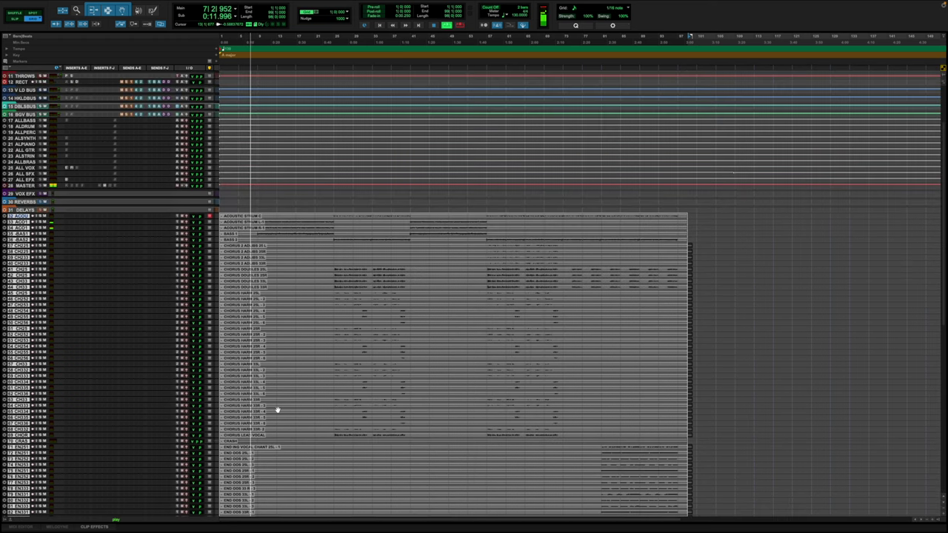
scroll(211, 339, "down", 1)
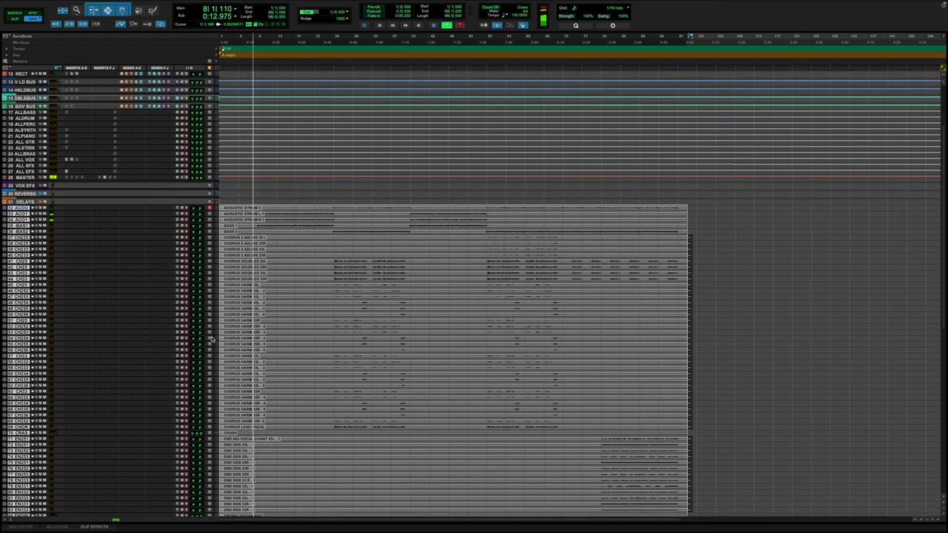
left_click(105, 178)
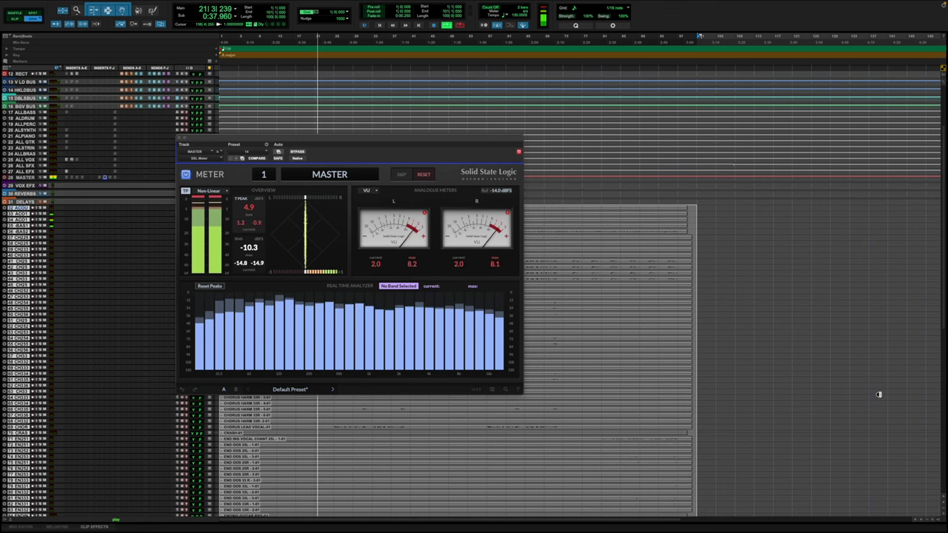
left_click_drag(444, 137, 626, 99)
Step: Increase the height of all tracks so their names, controls and clip gain details can be read
key("t")
key("t")
key("t")
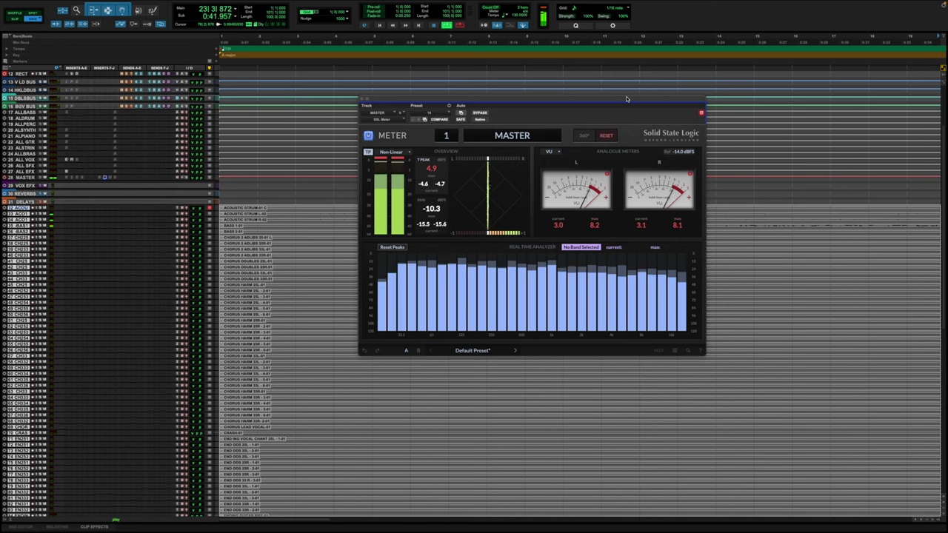
key("ctrl+alt+bracketright")
key("ctrl+alt+bracketright")
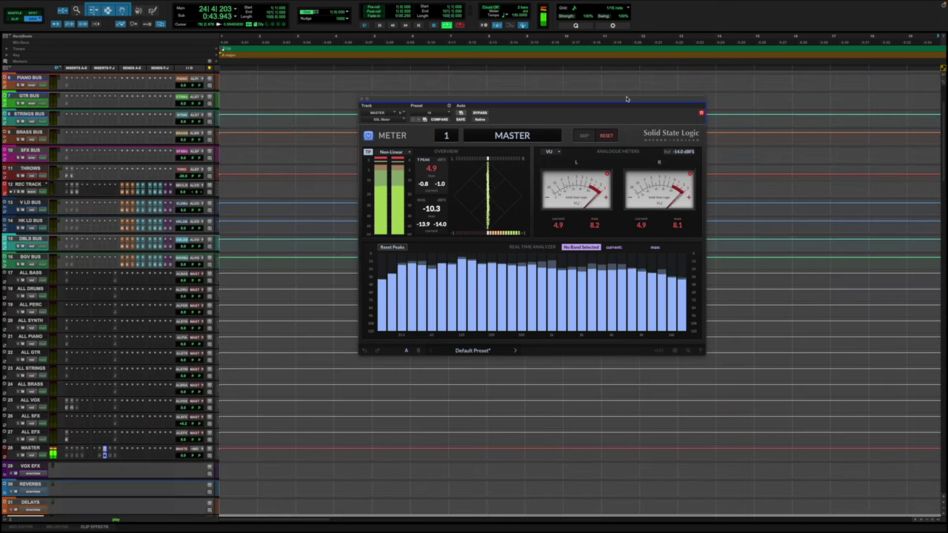
scroll(315, 273, "down", 10)
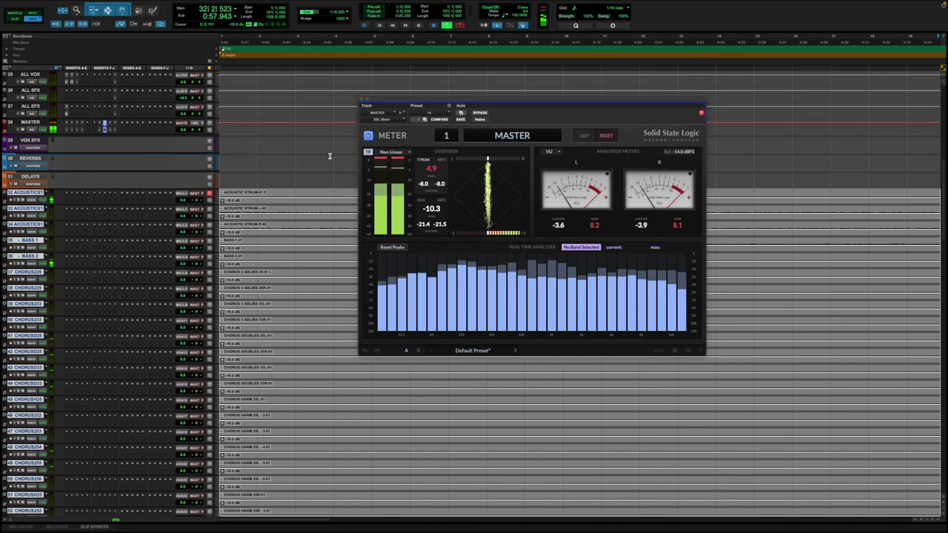
Step: Close the SSL Meter window and apply a Clip Gain operation to all the selected song clips
left_click(362, 98)
key("r")
key("r")
key("r")
key("r")
key("r")
key("t")
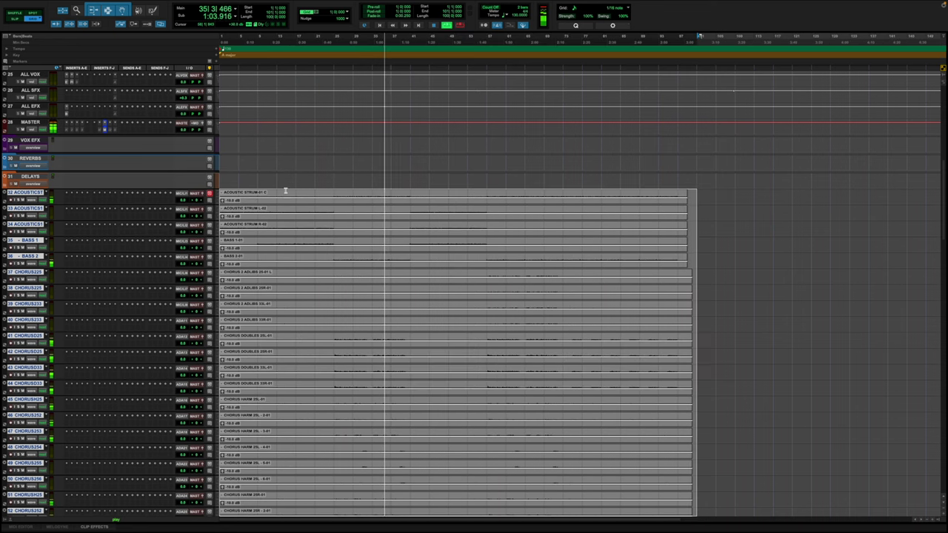
right_click(286, 192)
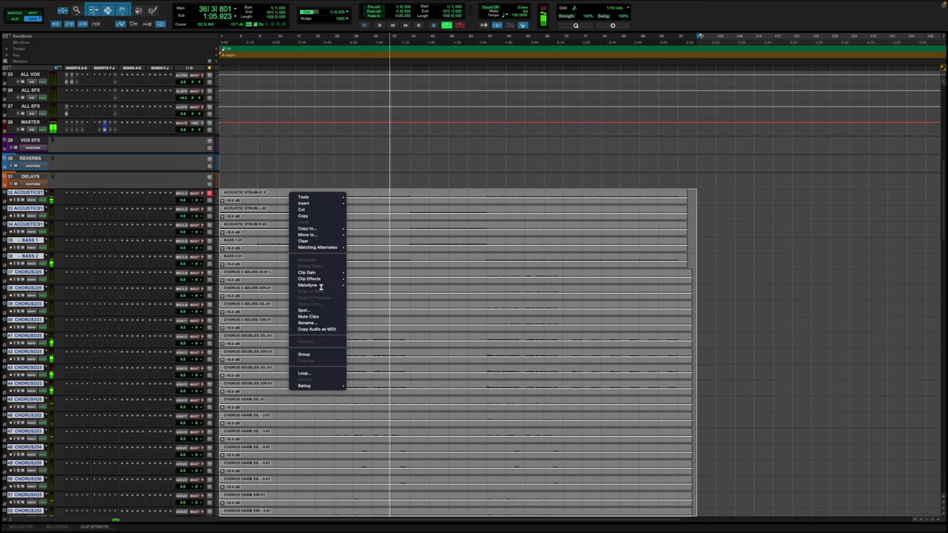
mouse_move(316, 272)
left_click(358, 301)
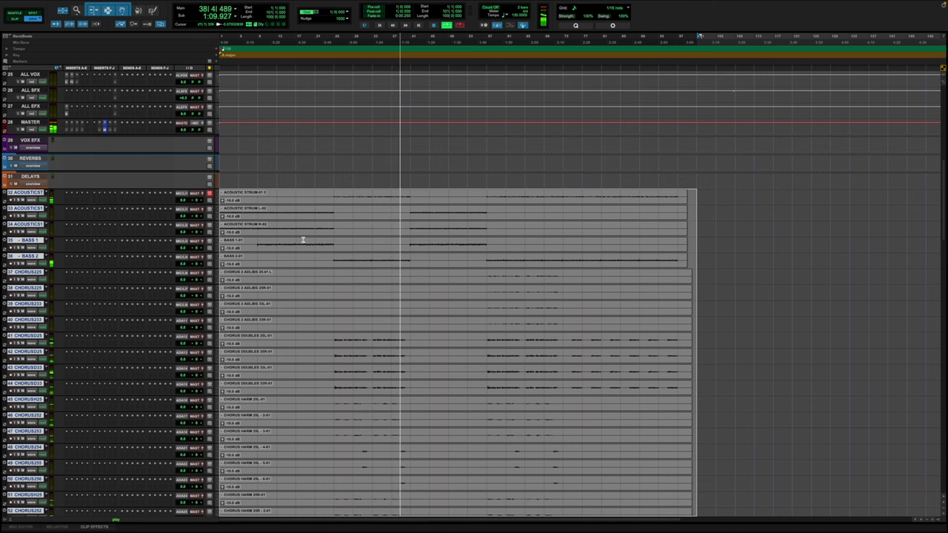
Step: Clear the clip selection and group the three acoustic strum tracks as AC GTR
left_click(333, 195)
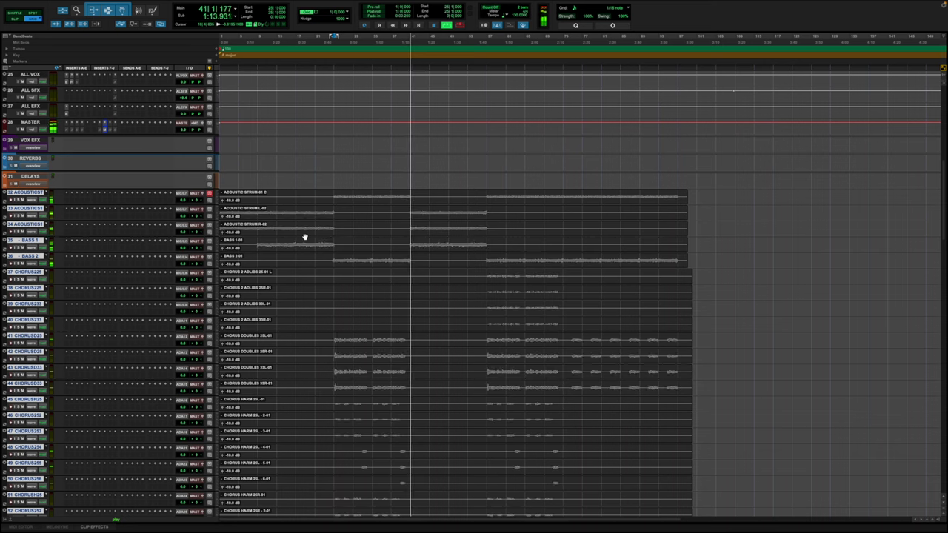
key("t")
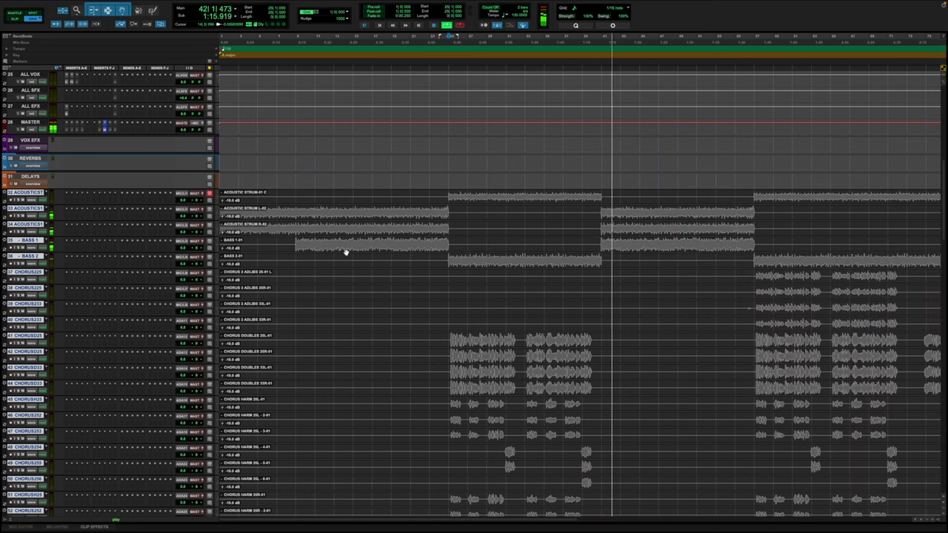
left_click(19, 194)
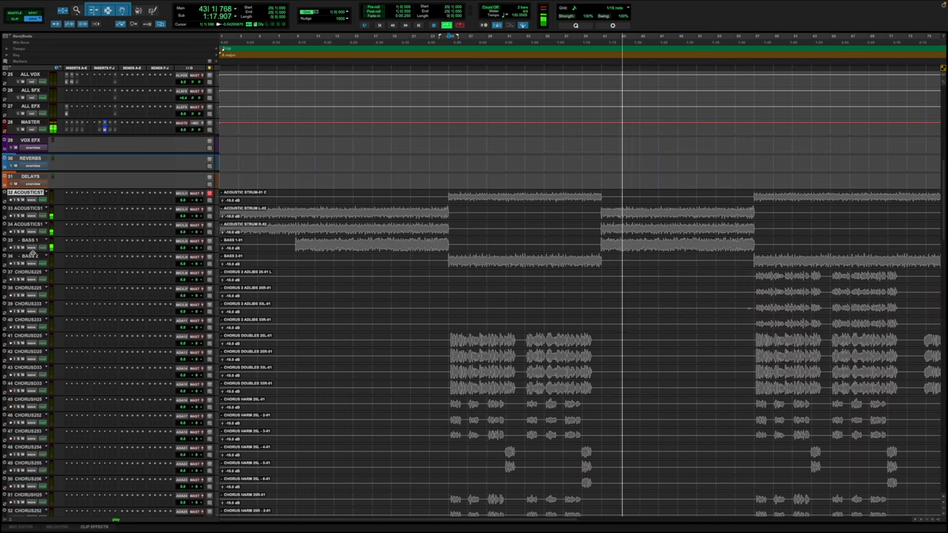
left_click(28, 225, "shift")
key("super+g")
type("AC GTR")
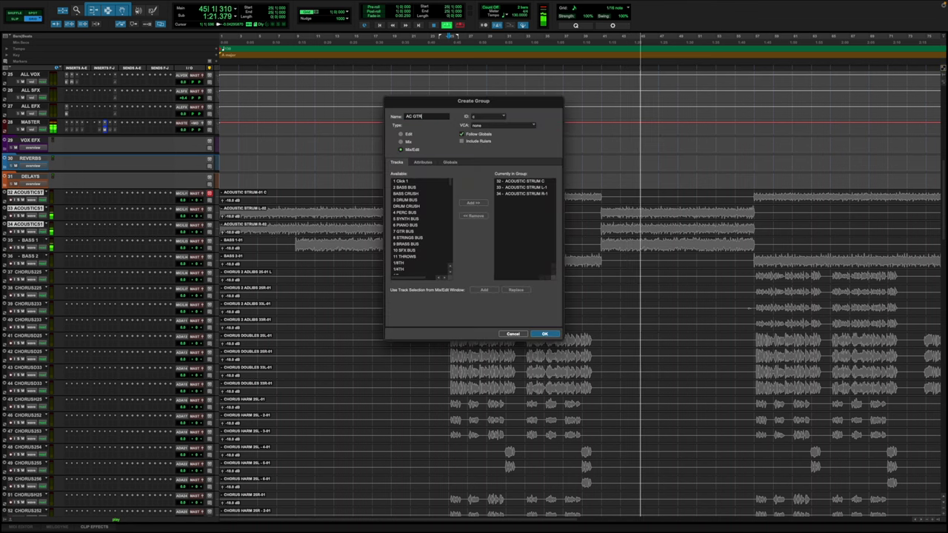
key("Return")
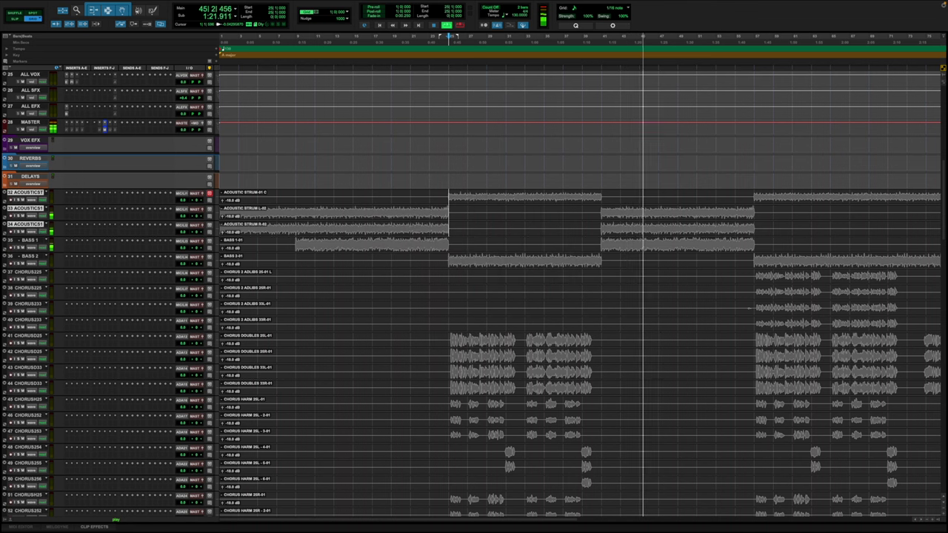
Step: Group the BASS 1 and BASS 2 tracks as BASS
left_click(29, 240)
left_click(29, 256, "shift")
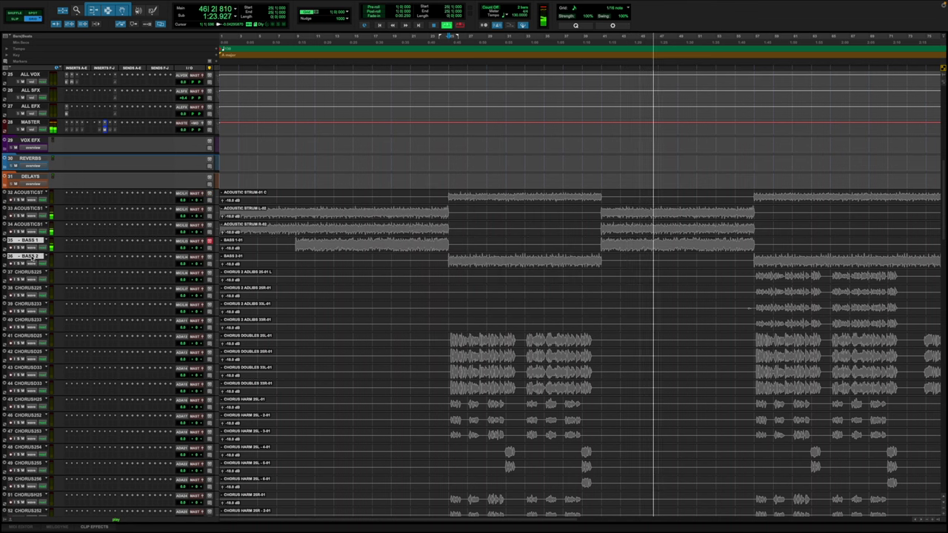
key("super+g")
type("BASS")
key("Return")
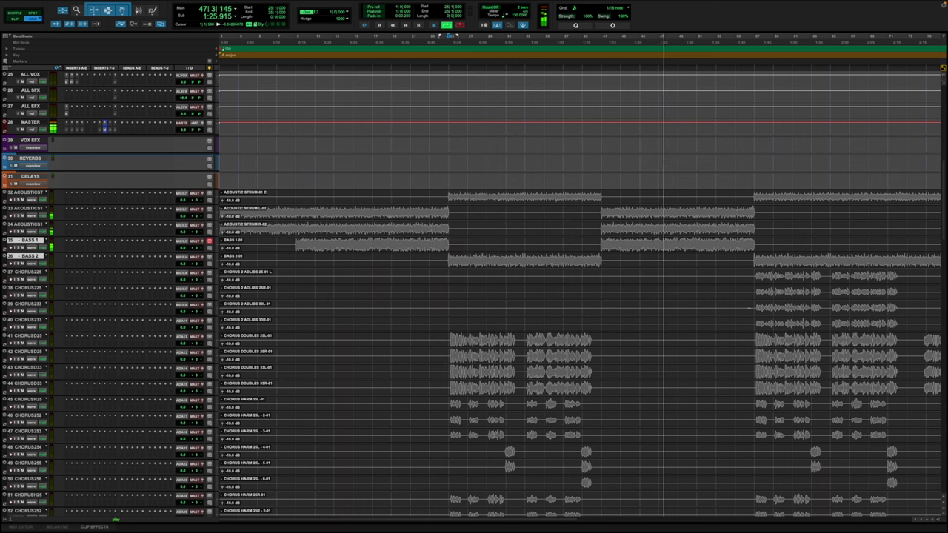
scroll(474, 296, "down", 15)
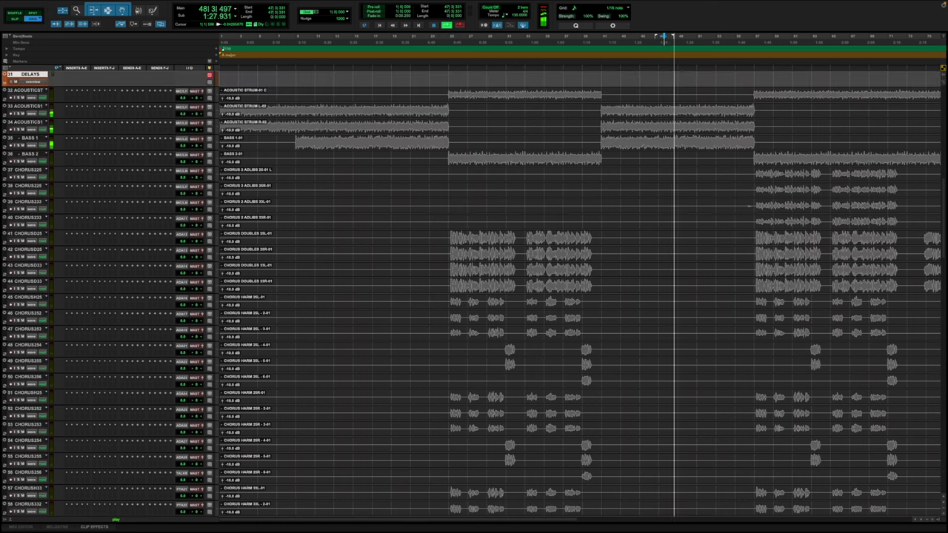
scroll(474, 297, "up", 15)
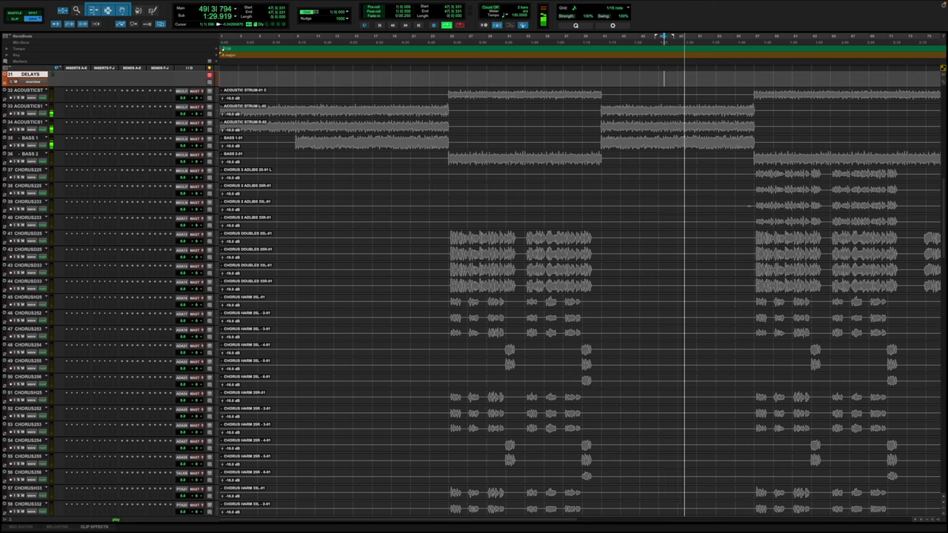
key("Tab")
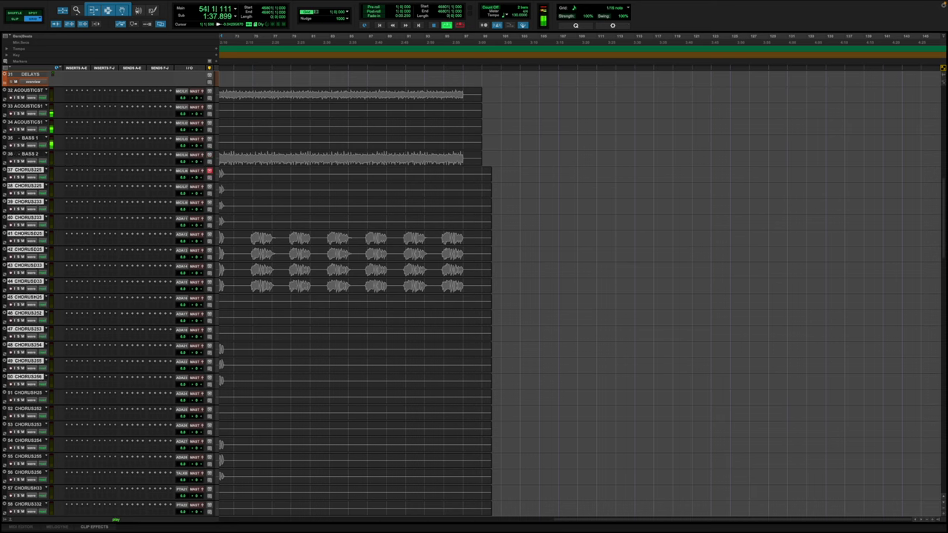
left_click(25, 409)
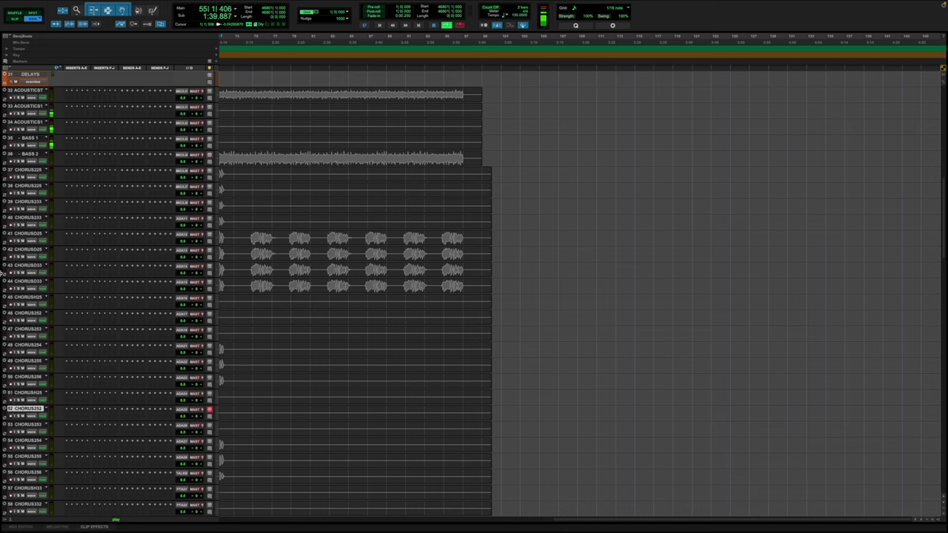
key("r")
scroll(292, 290, "left", 20)
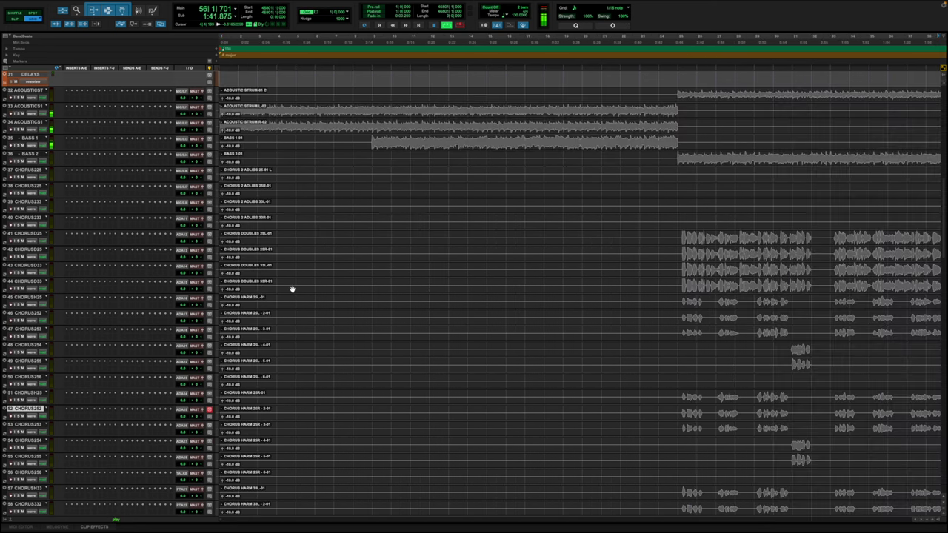
Step: Group the tracks from HI HAT through TOMS, including kick, loop, OH, snare and synth line, as DRUM
scroll(319, 296, "down", 10)
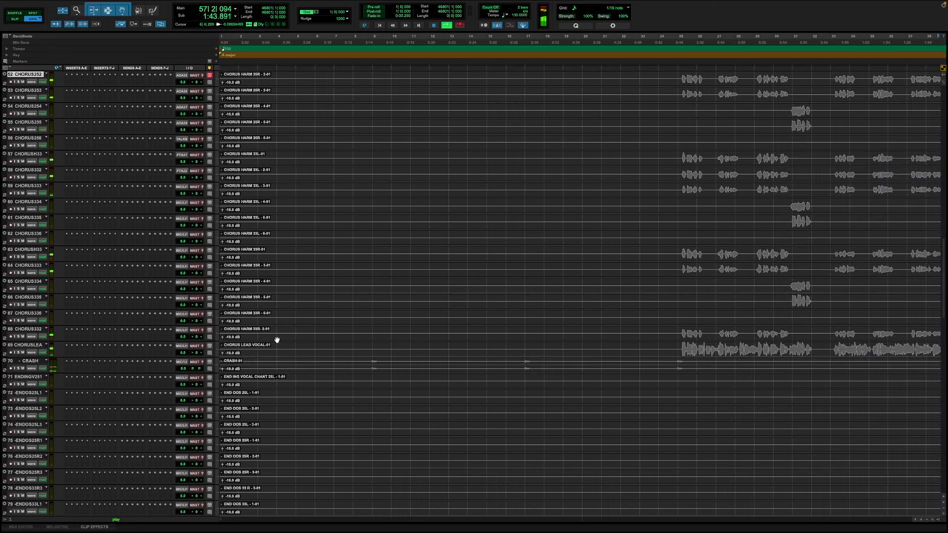
scroll(277, 340, "down", 15)
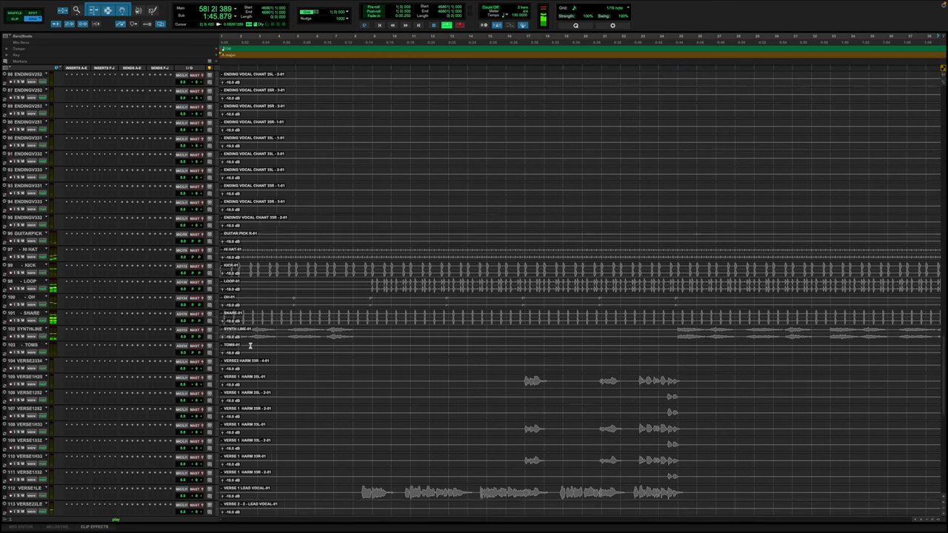
scroll(250, 346, "down", 1)
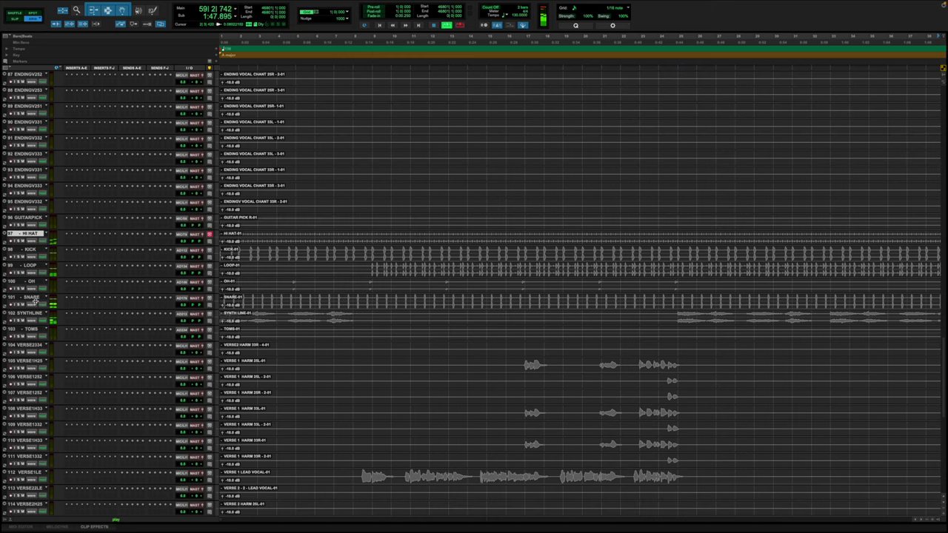
left_click(30, 329, "shift")
key("super+g")
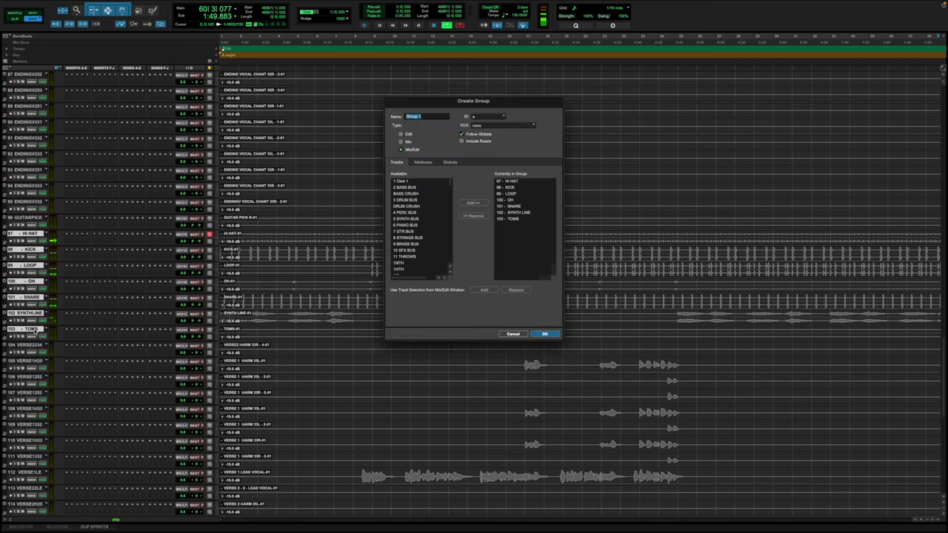
type("DRUM")
key("Return")
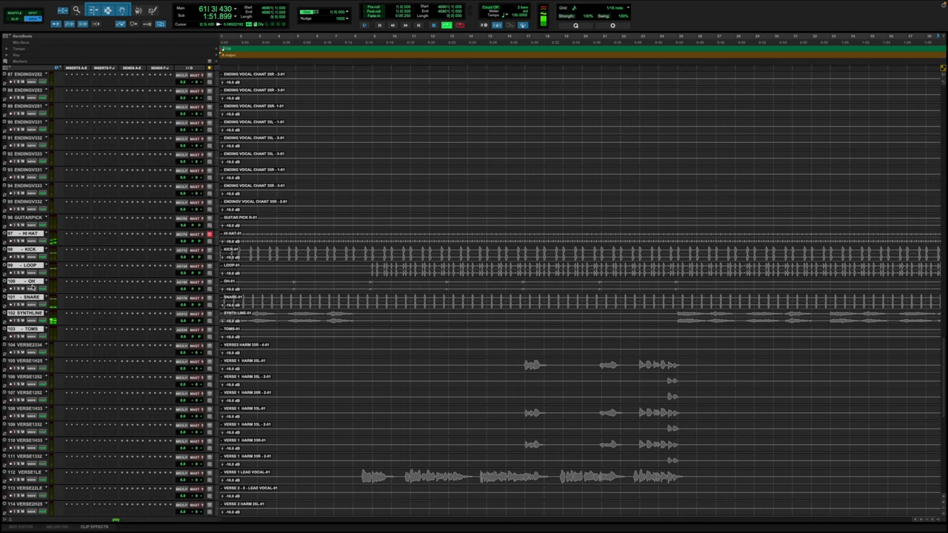
Step: Move the tracks from HI HAT through TOMS up the track list to directly below BASS 2
left_click_drag(31, 235, 32, 203)
scroll(95, 222, "down", 10)
scroll(96, 222, "down", 10)
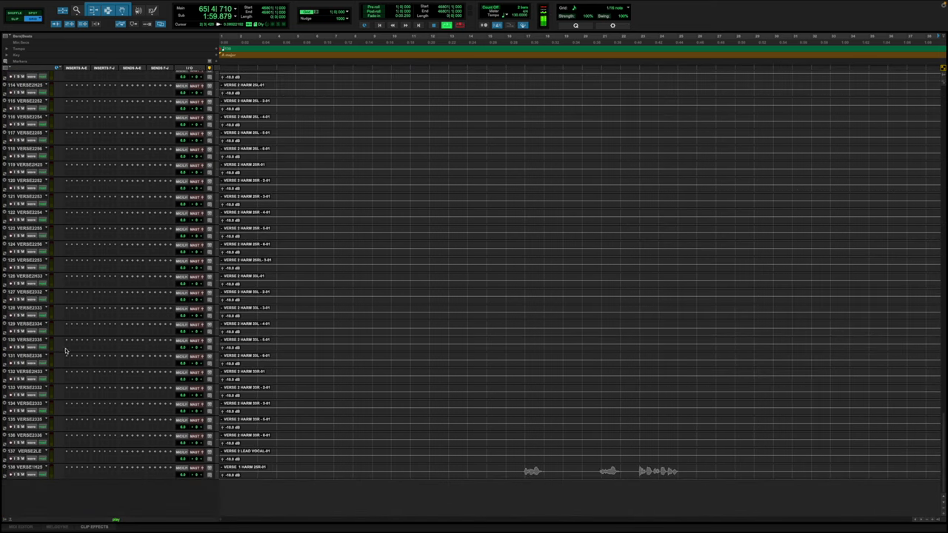
scroll(63, 302, "up", 7)
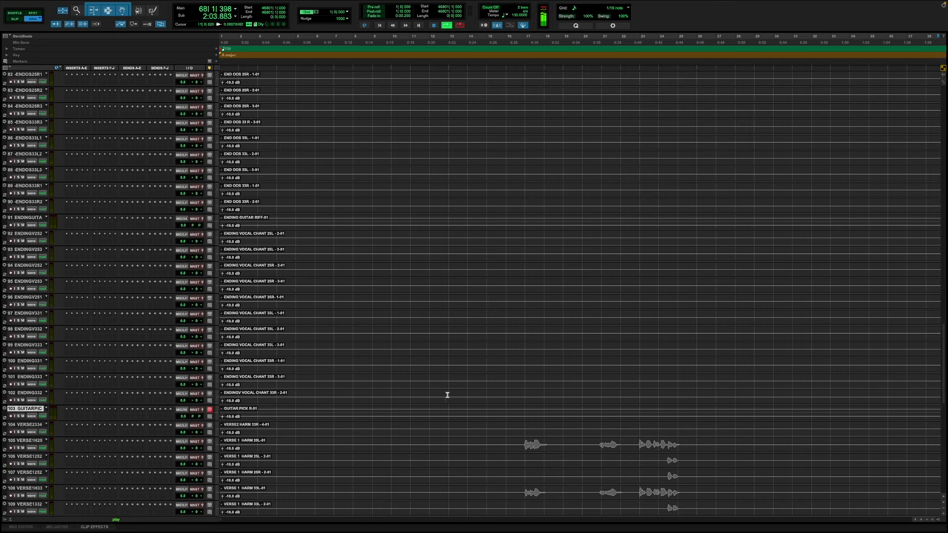
Step: Fit the whole song in view and enlarge the audio waveforms inside the clips
key("r")
key("super+alt+bracketright")
key("super+alt+bracketright")
key("ctrl+bracketleft")
key("ctrl+bracketleft")
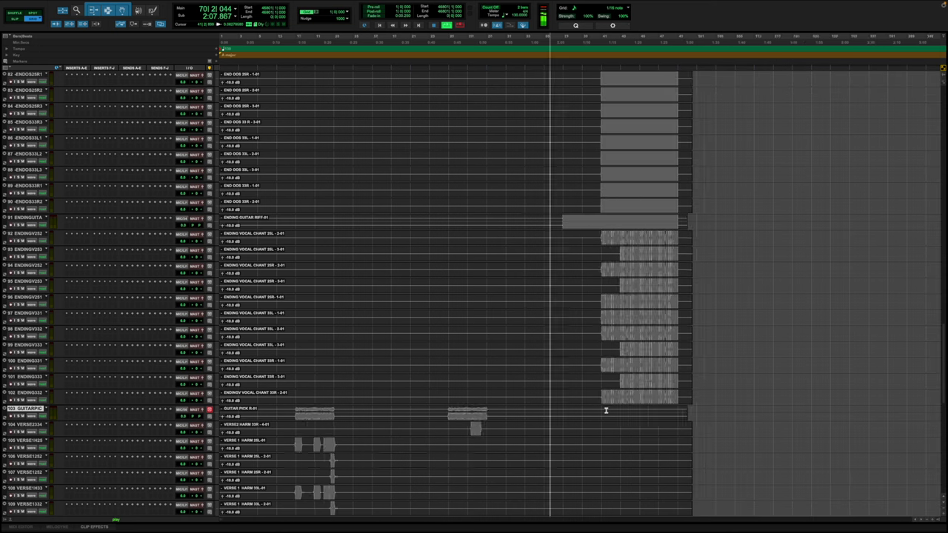
key("t")
key("t")
key("t")
key("t")
key("t")
key("t")
key("t")
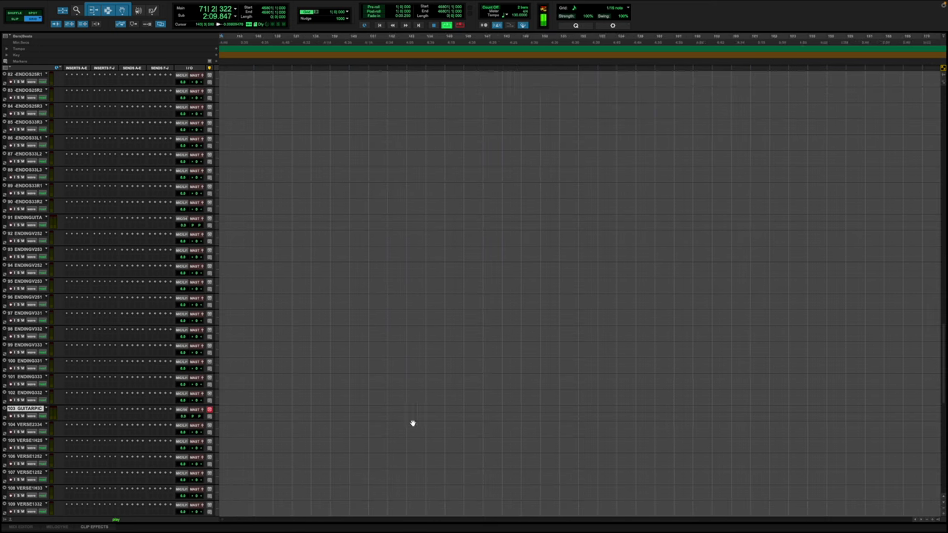
scroll(453, 408, "left", 20)
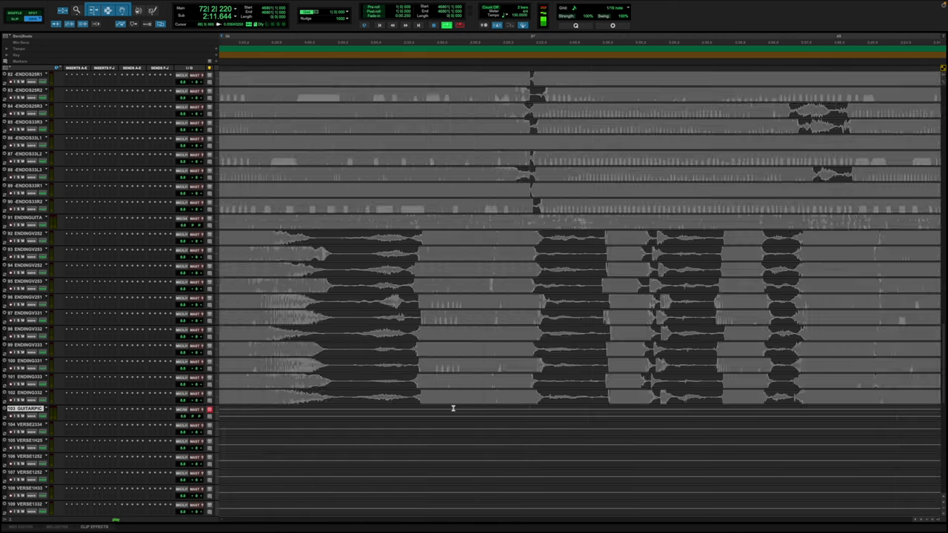
key("r")
key("r")
key("r")
key("r")
key("r")
key("r")
key("r")
key("ctrl+bracketright")
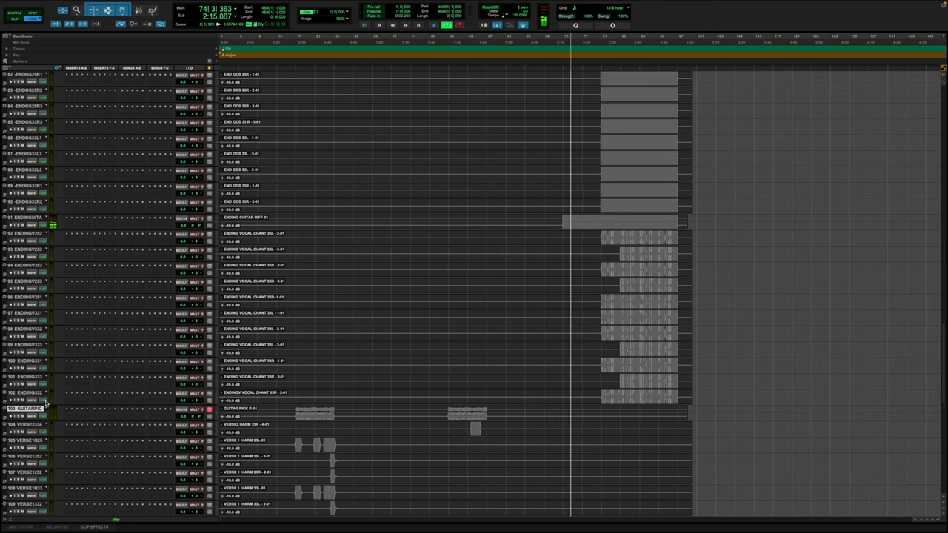
Step: Move the guitar pick and ending guitar riff tracks up the list to directly below the acoustic strum tracks
left_click_drag(33, 409, 24, 254)
scroll(364, 364, "down", 20)
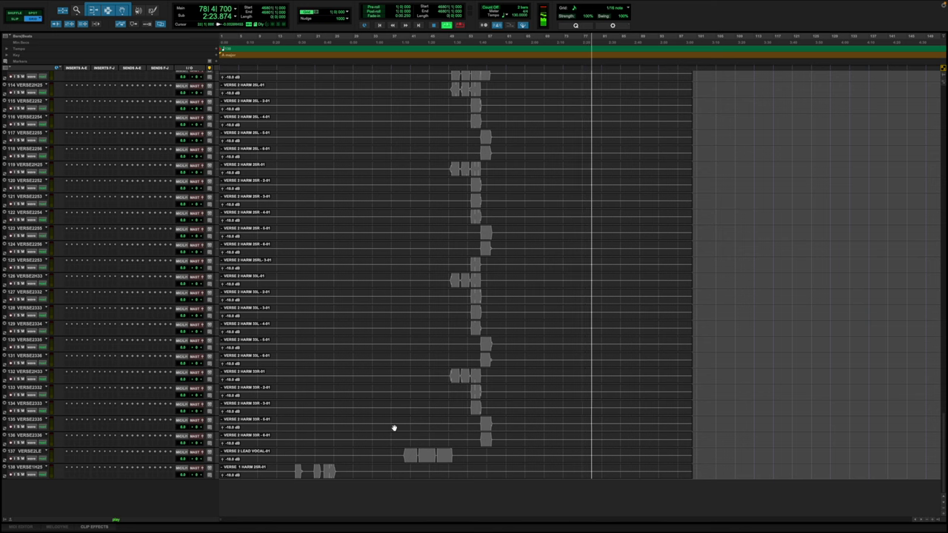
scroll(334, 429, "up", 10)
scroll(329, 401, "up", 9)
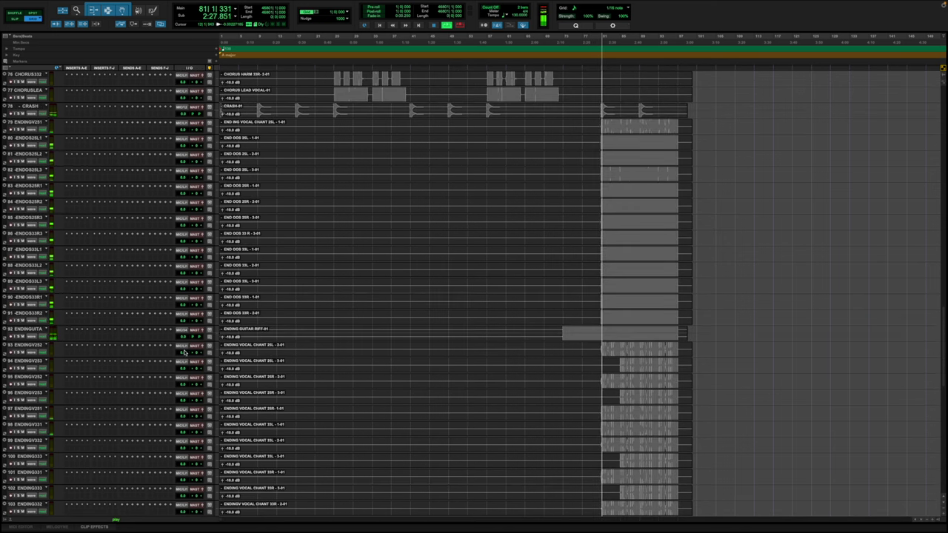
left_click_drag(37, 330, 55, 140)
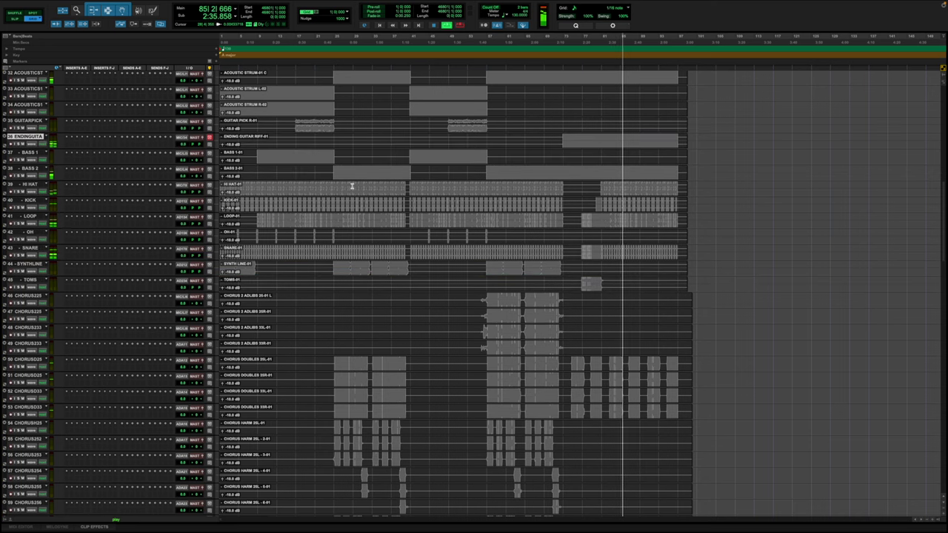
Step: Move the three acoustic strum tracks, the guitar pick track and the ending guitar riff track into the GTR BUS folder
scroll(346, 186, "up", 4)
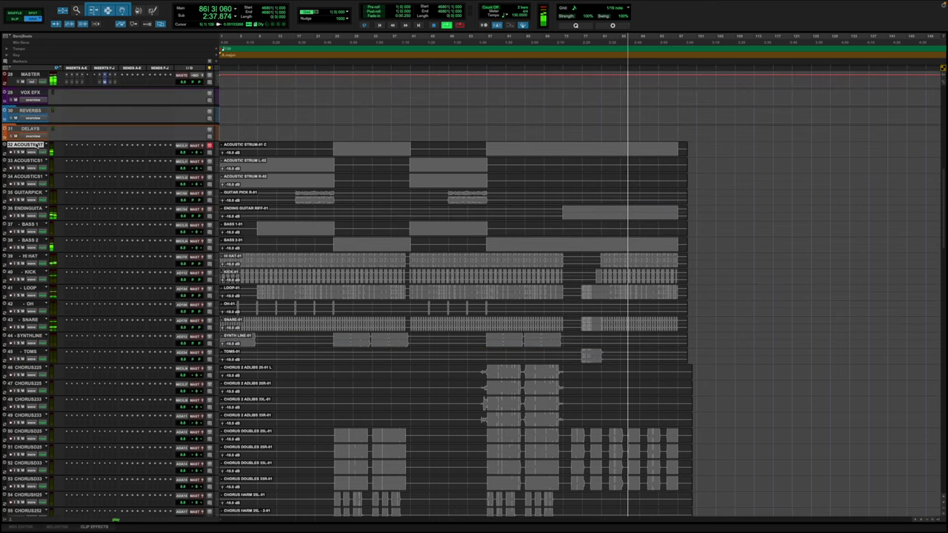
left_click_drag(31, 177, 33, 145)
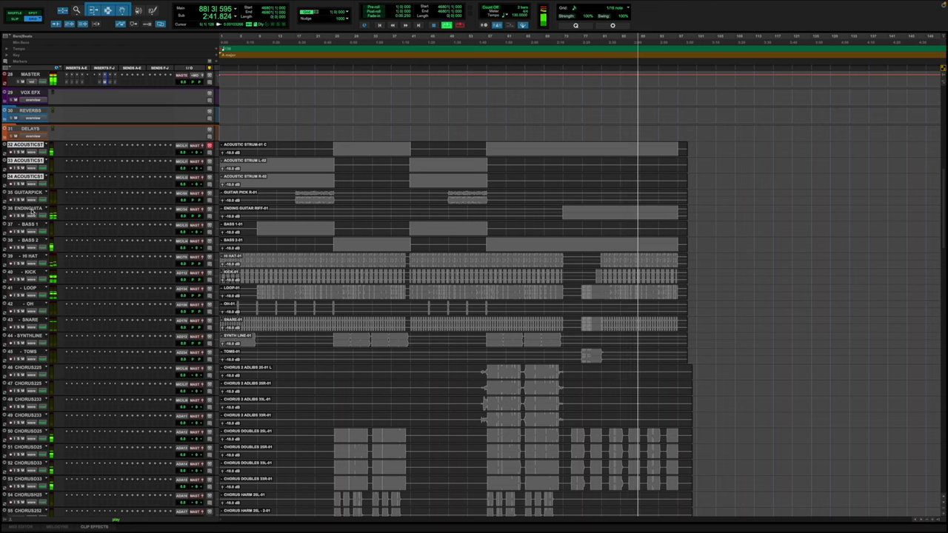
left_click_drag(32, 147, 73, 197)
scroll(106, 215, "down", 10)
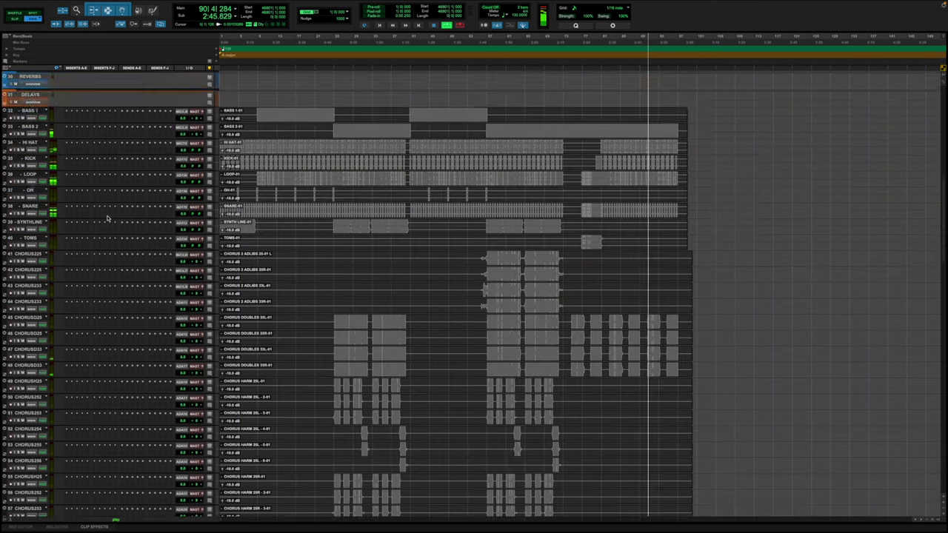
Step: Move the BASS 1 and BASS 2 tracks into the BASS BUS folder
left_click(34, 129)
left_click(34, 145, "shift")
mouse_move(37, 107)
left_mouse_down()
mouse_move(32, 112)
mouse_move(32, 95)
left_mouse_up()
scroll(59, 166, "down", 10)
Step: Move the CRASH track from below the chorus lead vocal up to directly below HI HAT
left_click(33, 177)
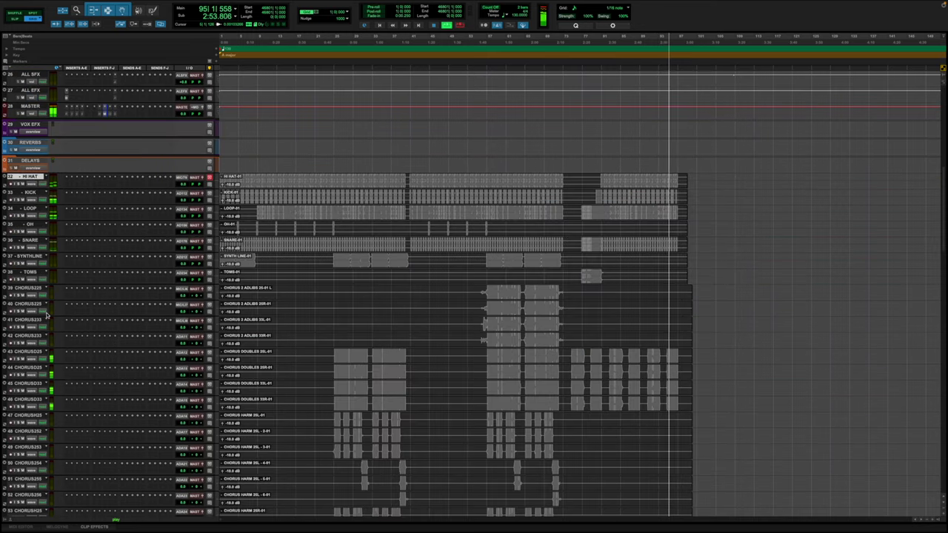
scroll(46, 296, "down", 5)
scroll(46, 296, "down", 18)
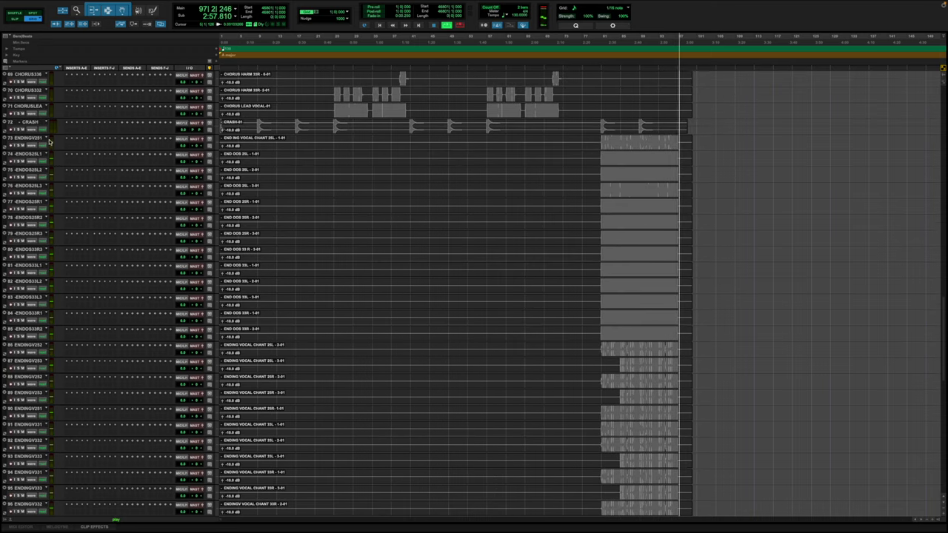
left_click(34, 122)
scroll(38, 443, "up", 20)
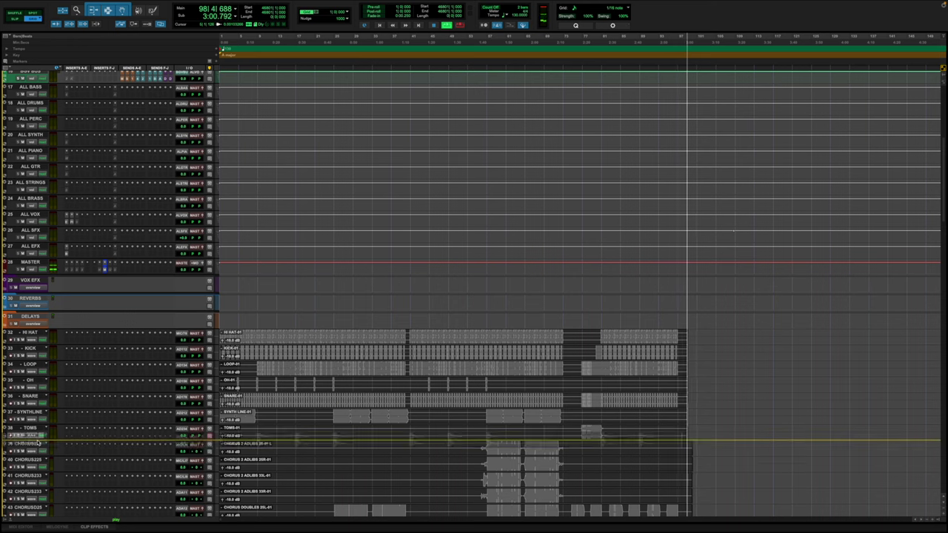
left_click_drag(37, 443, 41, 345)
Step: Enlarge the groups list and add the CRASH track to the DRUMS group
left_click(6, 520)
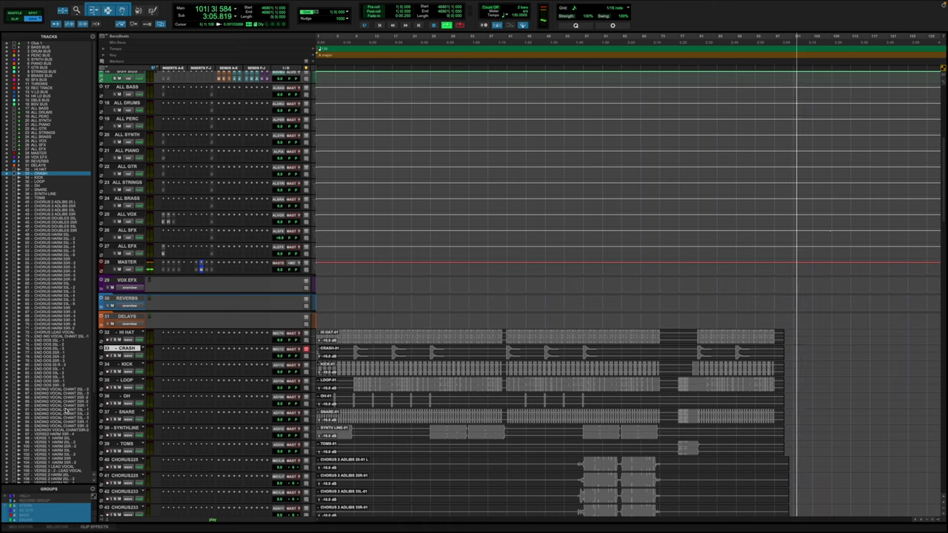
left_click_drag(57, 485, 52, 406)
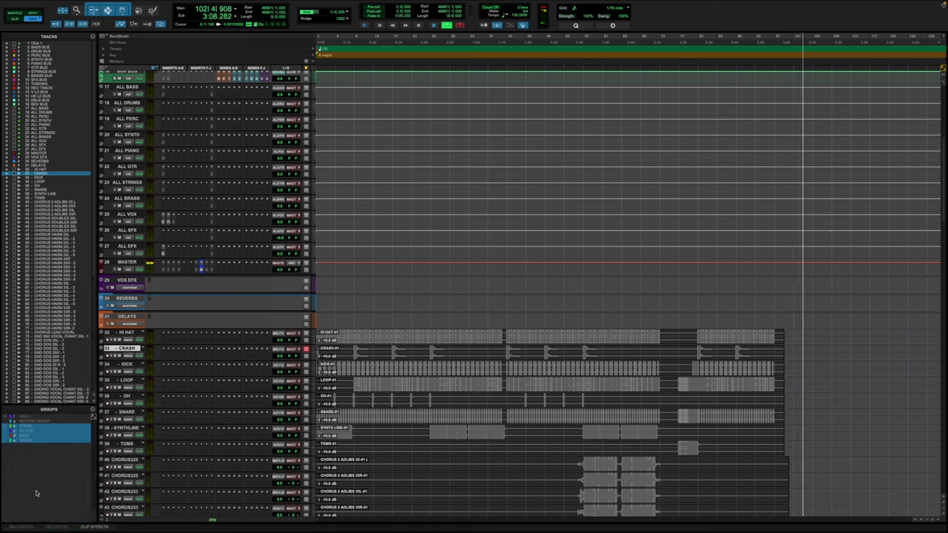
right_click(30, 445)
left_click(29, 454)
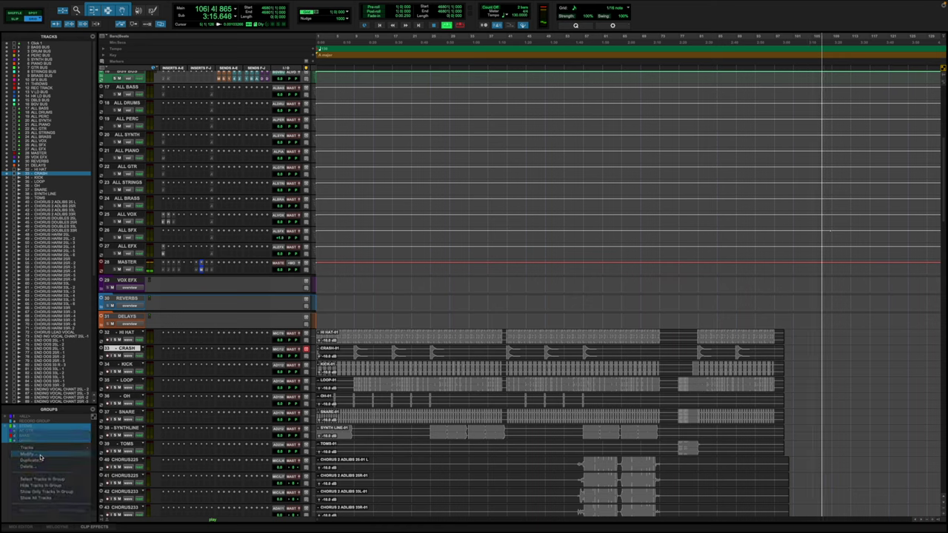
left_click(412, 225)
scroll(412, 222, "down", 1)
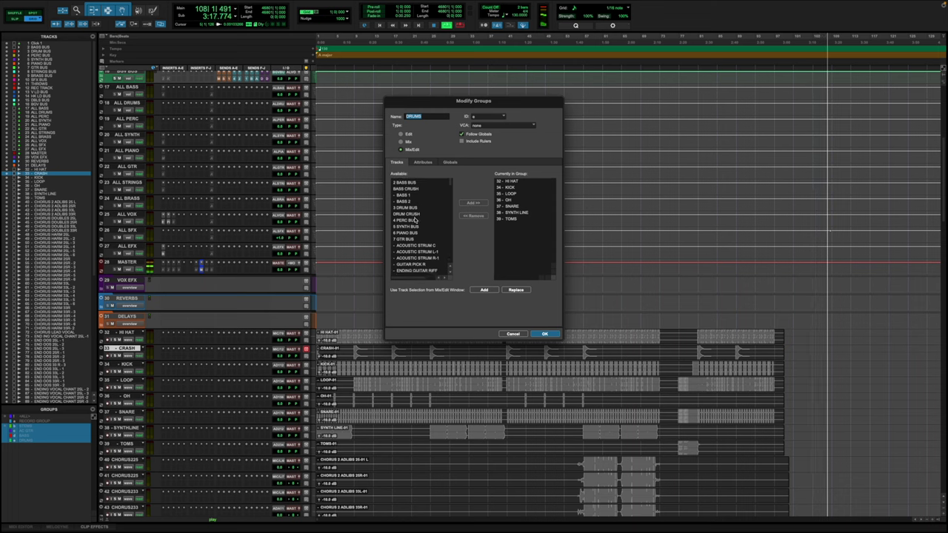
scroll(412, 222, "down", 10)
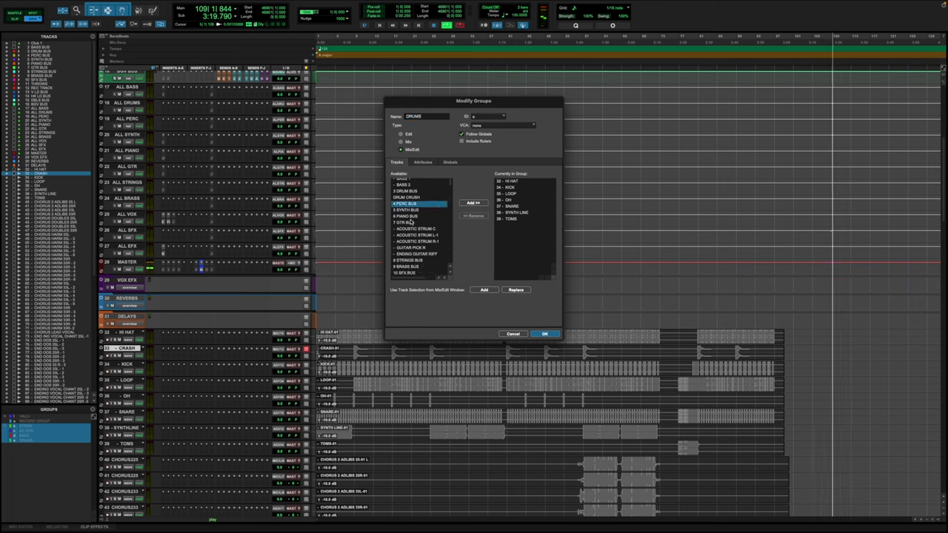
scroll(411, 222, "down", 10)
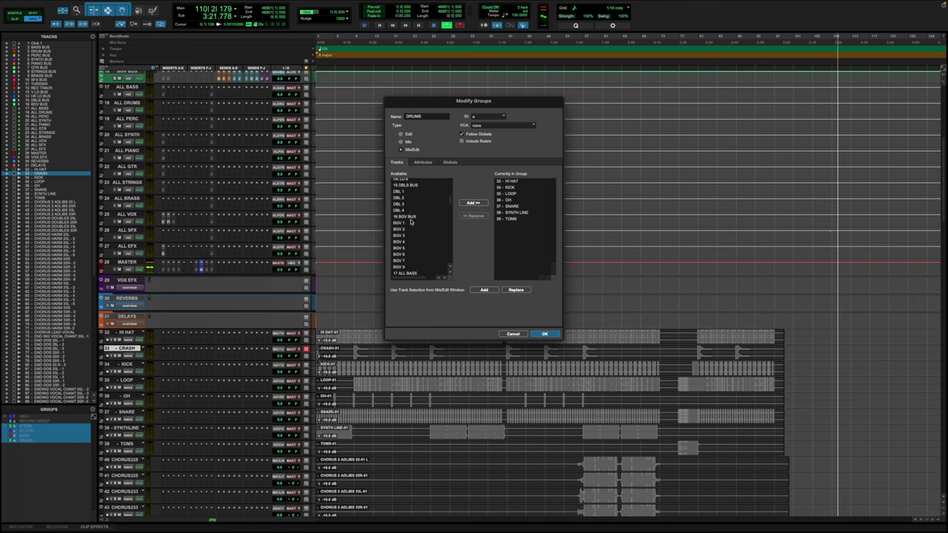
scroll(411, 222, "down", 1)
double_click(411, 228)
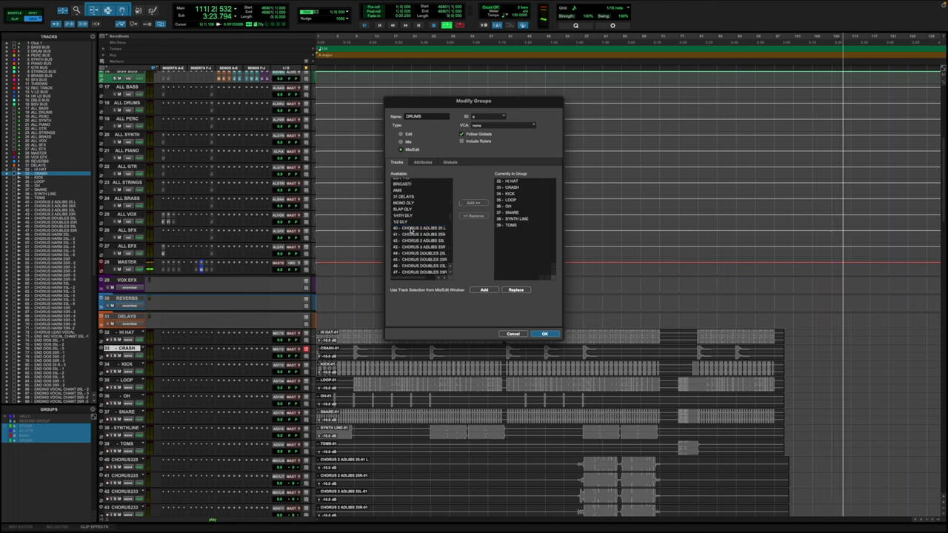
left_click(542, 333)
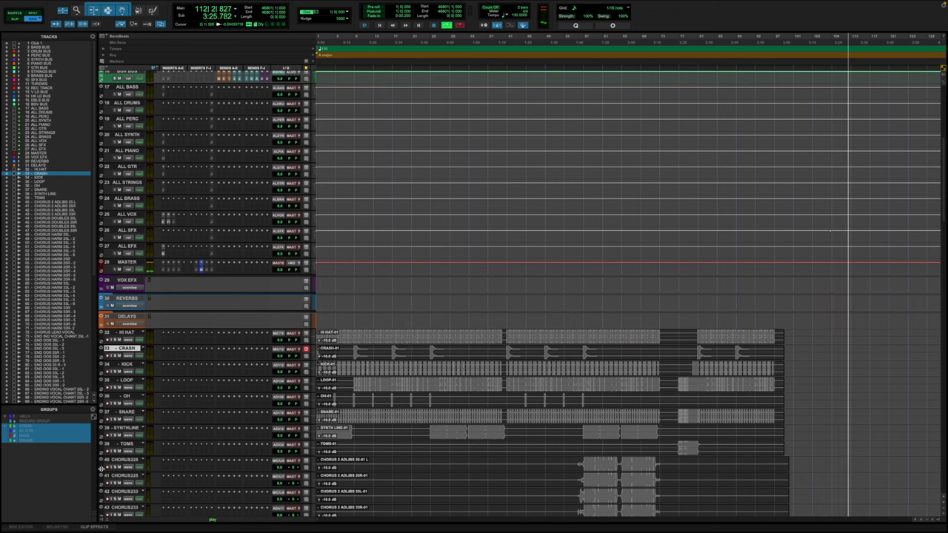
Step: Restart playback from the beginning of the song and deactivate the STEMS group
key("space")
key("space")
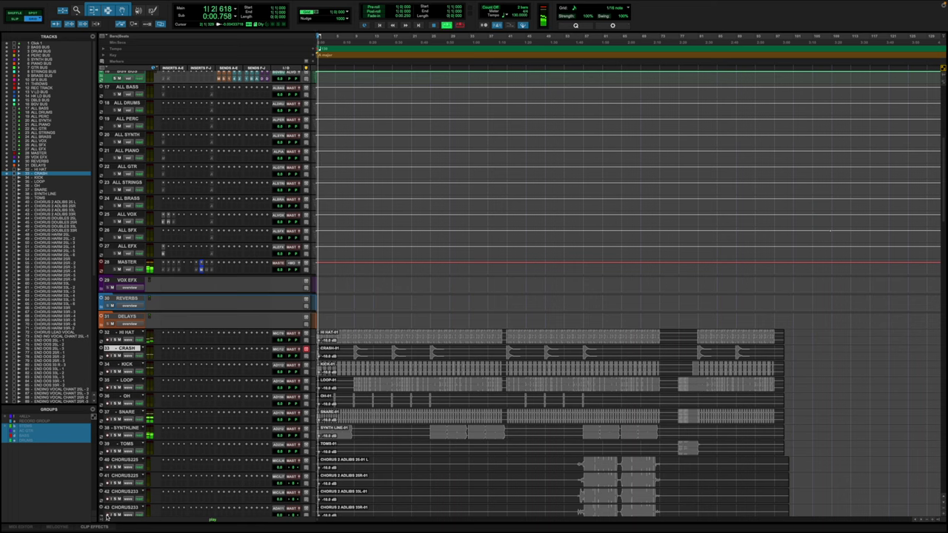
left_click(103, 520)
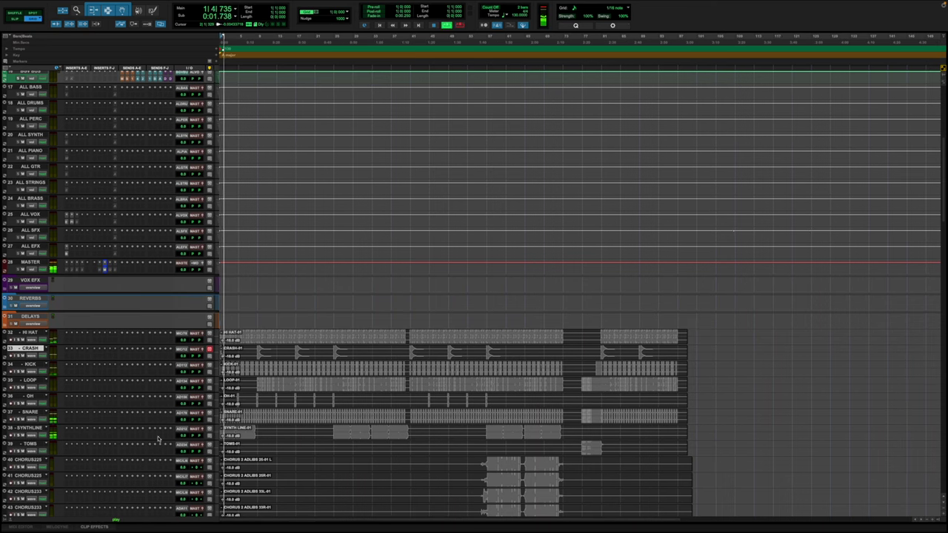
left_click(30, 333, "shift")
mouse_move(30, 333)
left_mouse_down()
mouse_move(30, 308)
mouse_move(31, 333)
left_mouse_up()
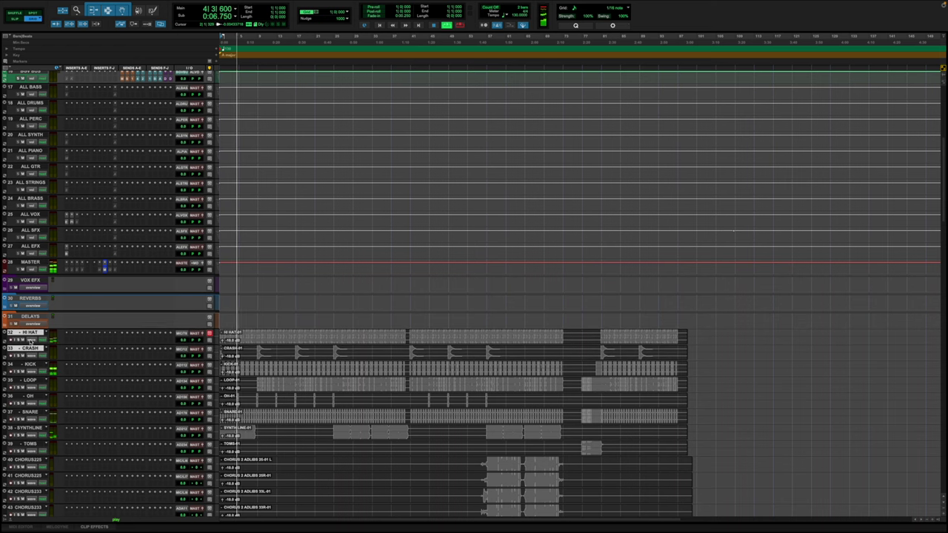
left_click(5, 520)
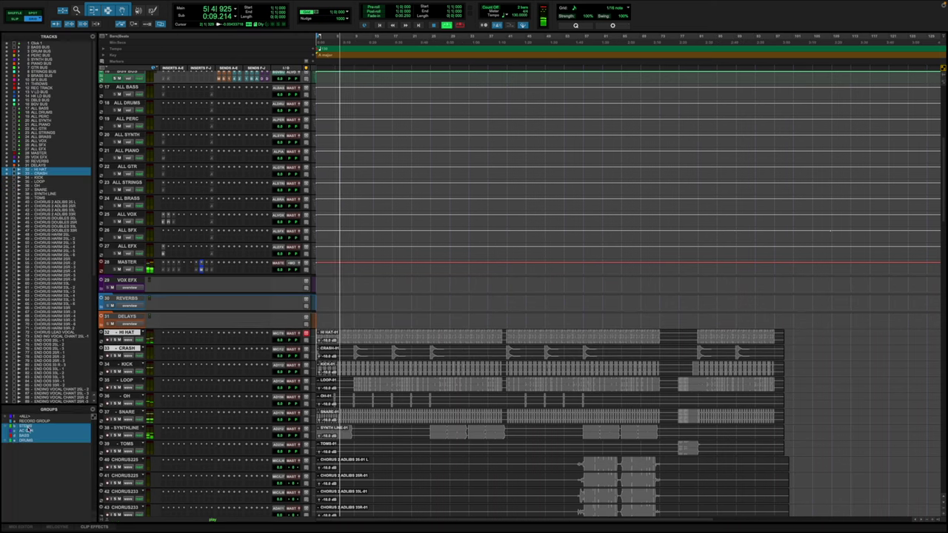
Step: Move the TOMS track up to directly above SYNTH LINE
left_click(102, 522)
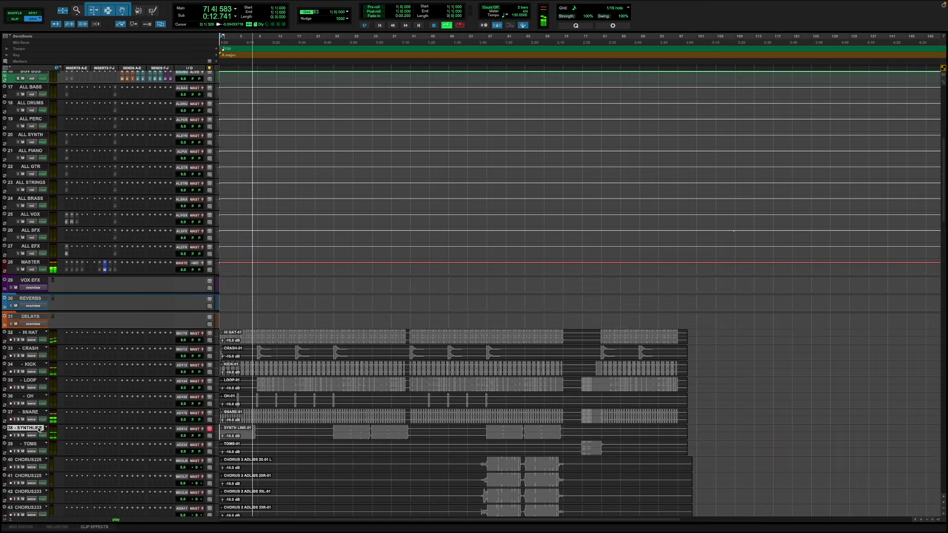
left_click_drag(35, 442, 37, 420)
left_click(5, 520)
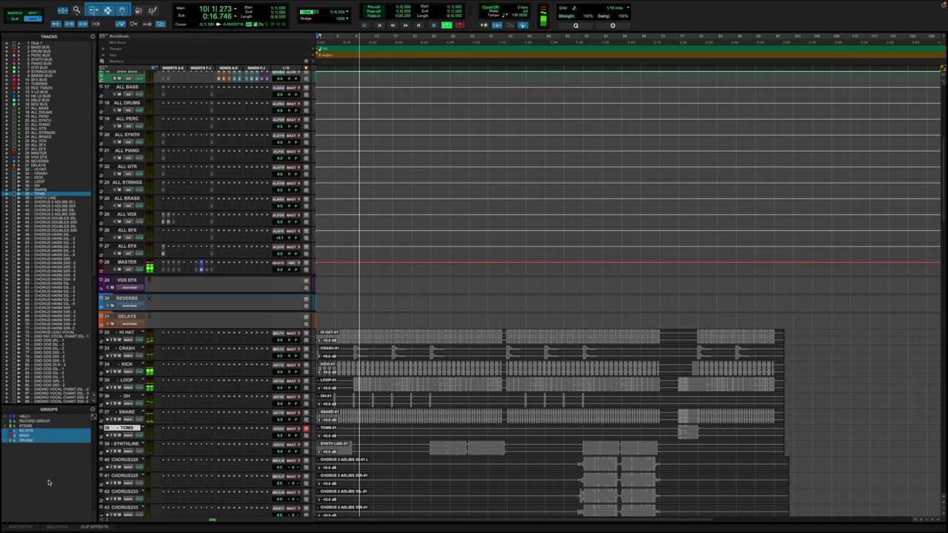
right_click(30, 442)
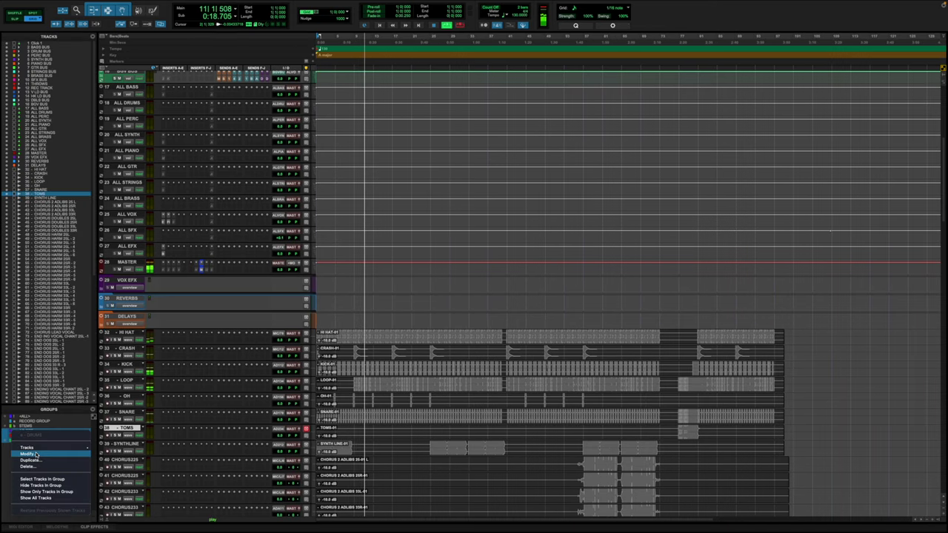
left_click(30, 454)
scroll(425, 226, "down", 10)
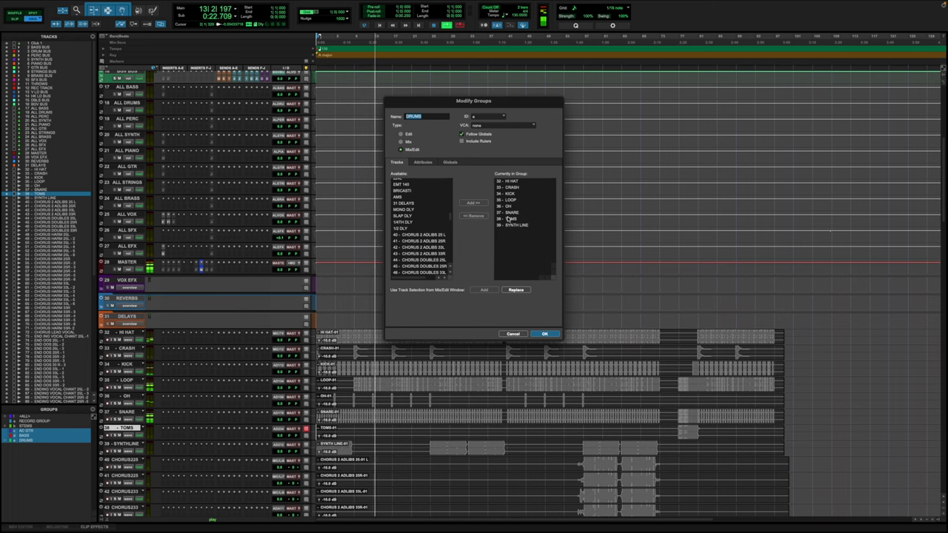
left_click(513, 333)
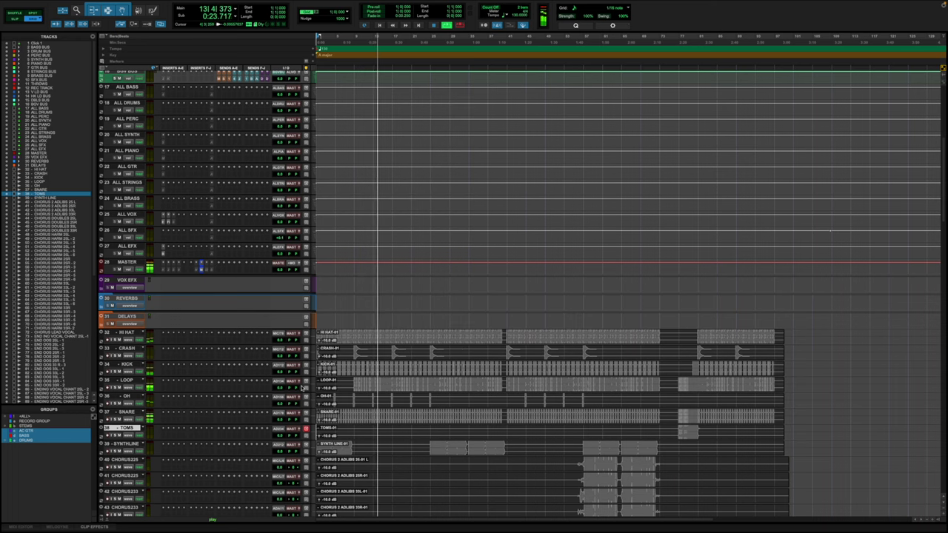
Step: Switch the AC GTR, BASS and DRUMS groups off and back on
left_click(100, 520)
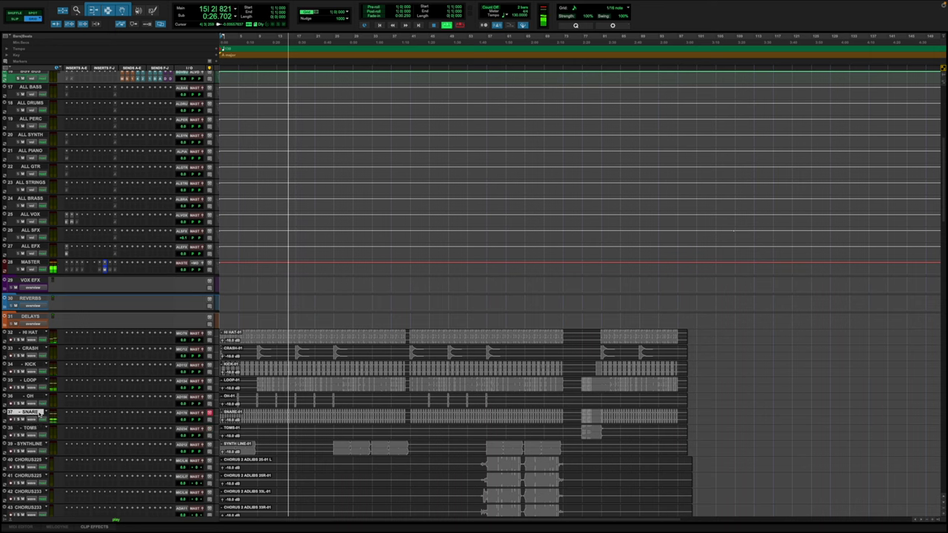
left_click(31, 364)
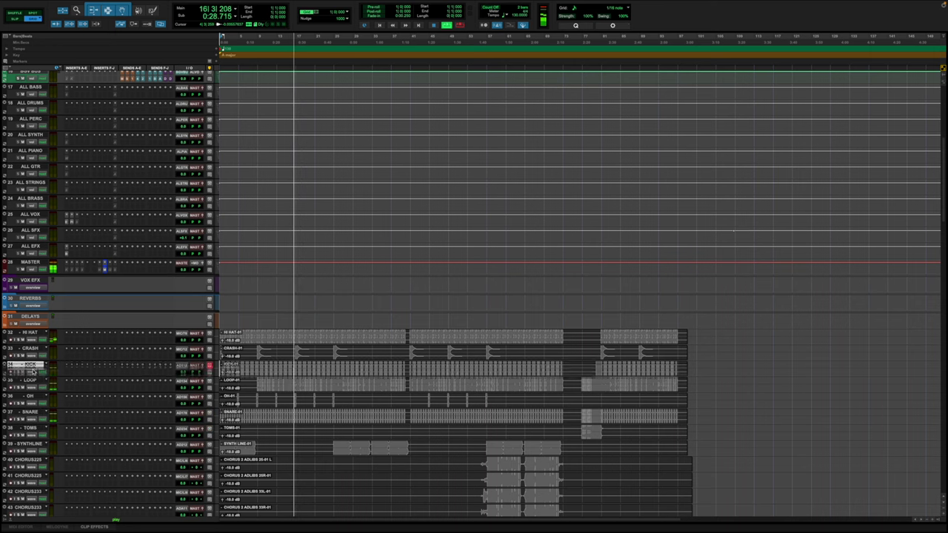
left_click(6, 523)
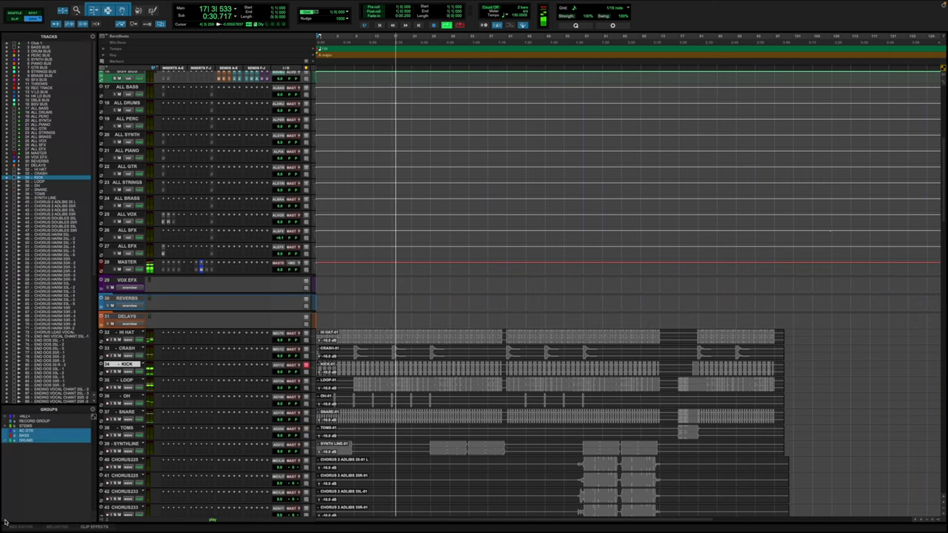
left_click(33, 432)
left_click(31, 436)
left_click(30, 442)
left_click(30, 442)
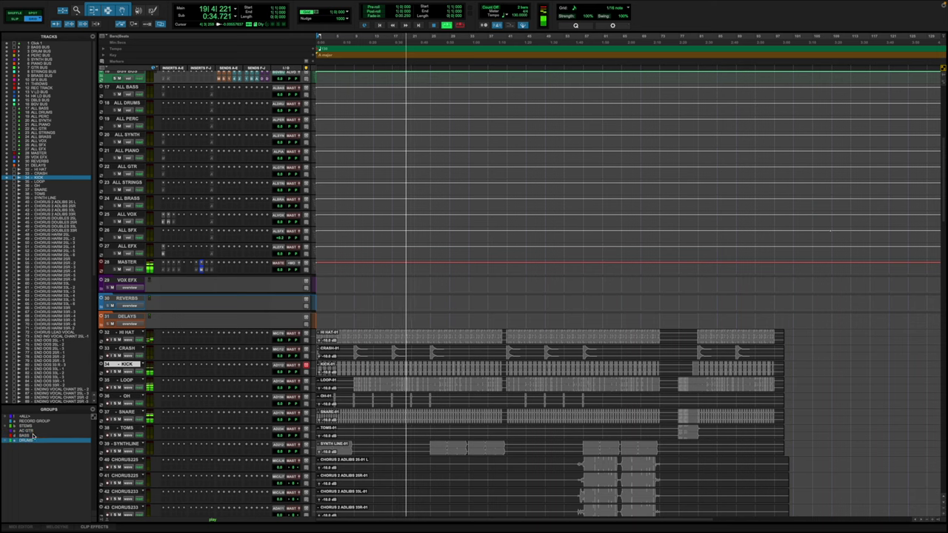
left_click(32, 436)
left_click(32, 431)
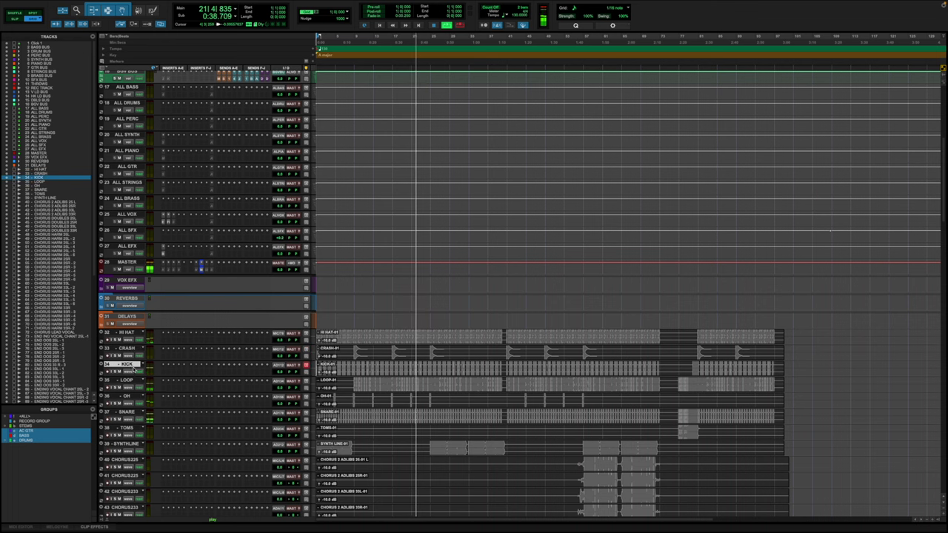
Step: Move the tracks from KICK through TOMS, including loop, OH and snare, into the DRUM BUS folder
left_click(127, 428, "shift")
left_click_drag(127, 428, 134, 113)
scroll(150, 210, "down", 20)
scroll(150, 211, "up", 6)
scroll(150, 211, "up", 15)
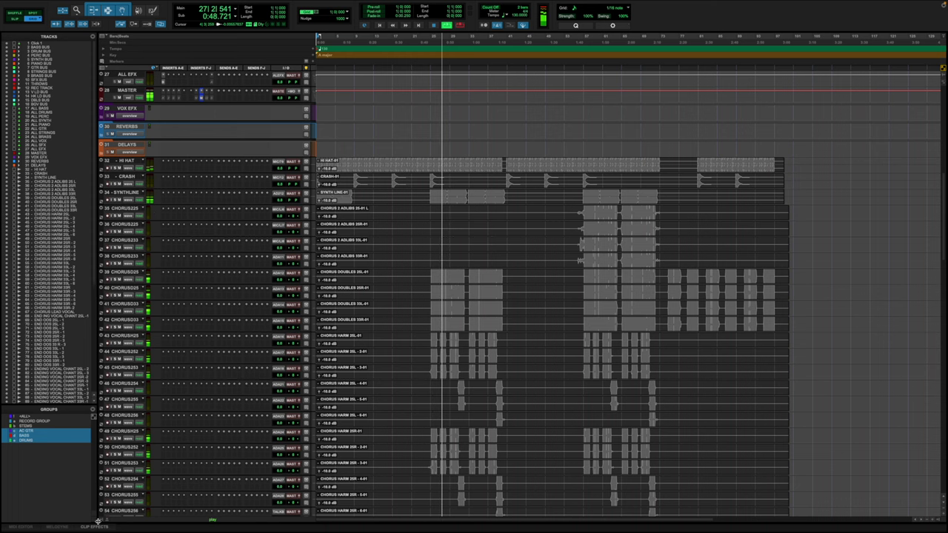
Step: Move the HI HAT and CRASH tracks into the PERC BUS folder
left_click(97, 521)
left_click(34, 178, "shift")
left_click_drag(33, 163, 32, 132)
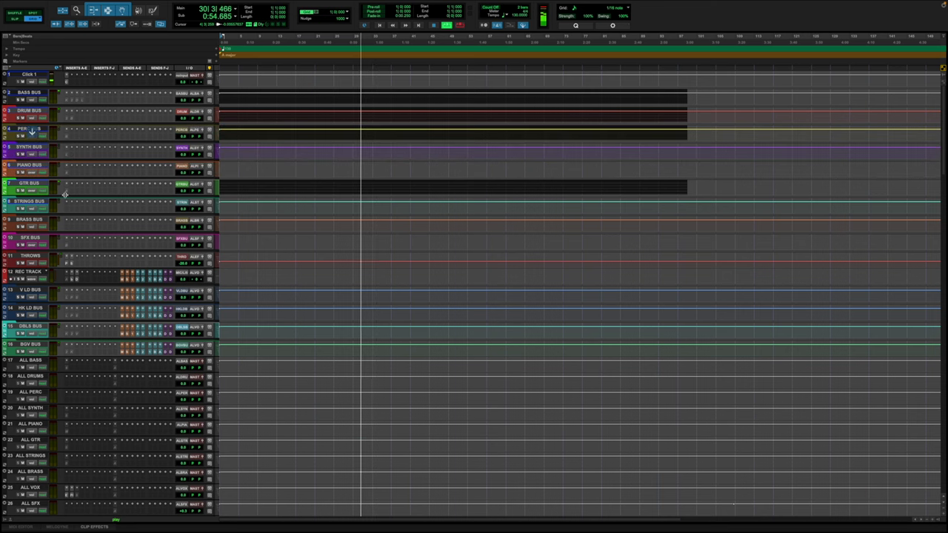
Step: Move the SYNTH LINE track into the SYNTH BUS folder
scroll(65, 194, "down", 10)
left_click_drag(34, 209, 28, 180)
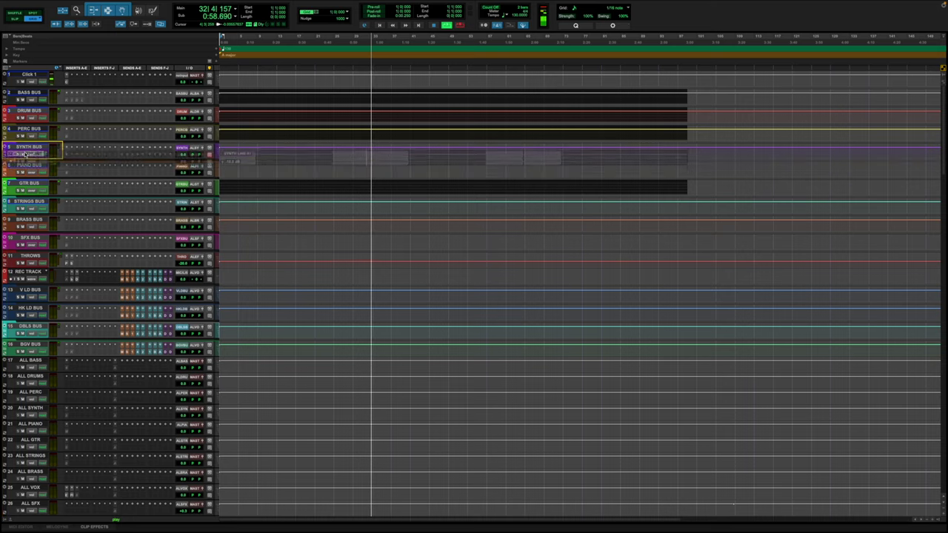
scroll(60, 279, "down", 7)
Step: Move the four CHORUS DOUBLES tracks above the CHORUS 2 ADLIBS tracks, directly below the DELAYS folder
left_click(38, 304)
scroll(41, 306, "down", 3)
scroll(41, 305, "down", 2)
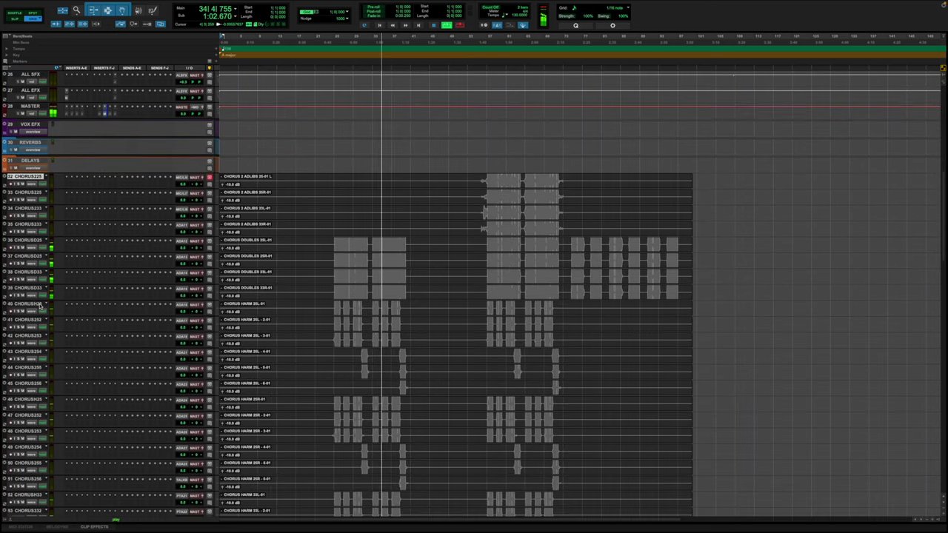
left_click(335, 282)
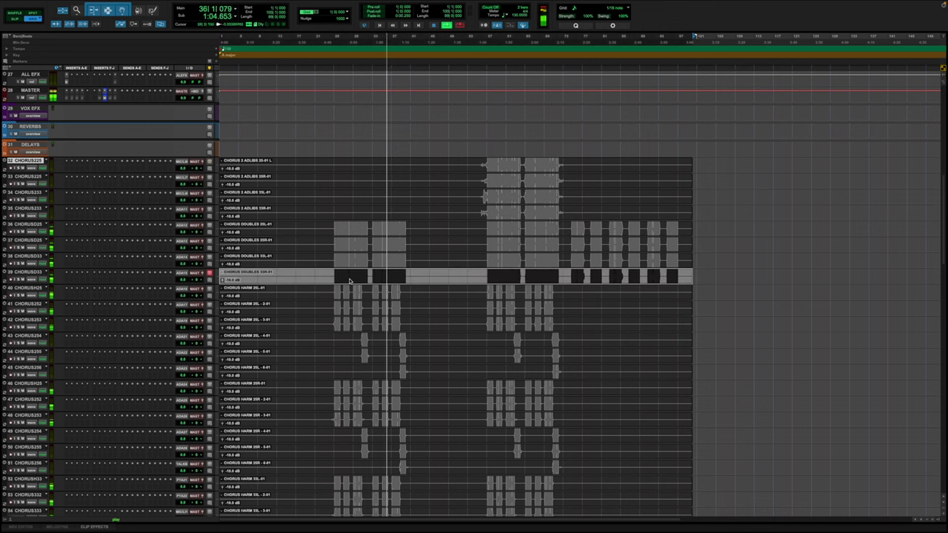
left_click(351, 261, "shift")
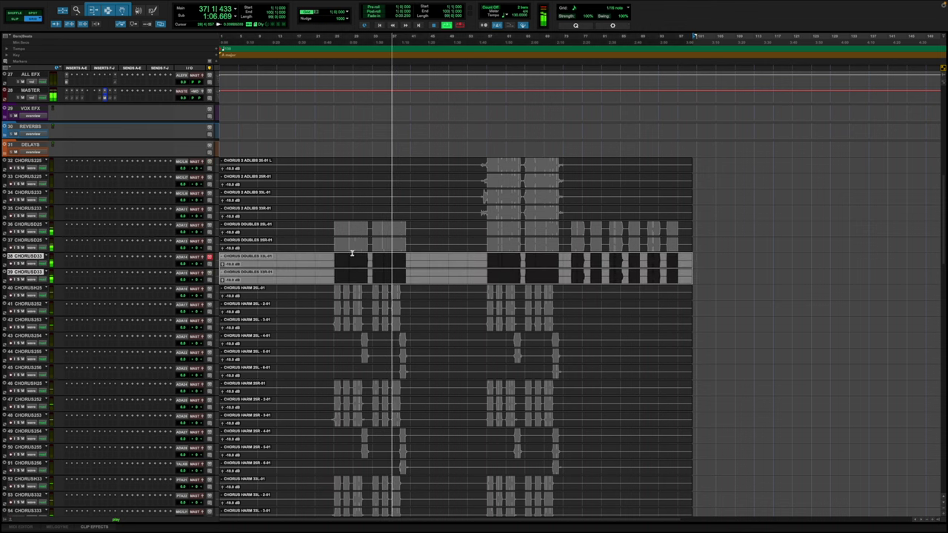
left_click(87, 236)
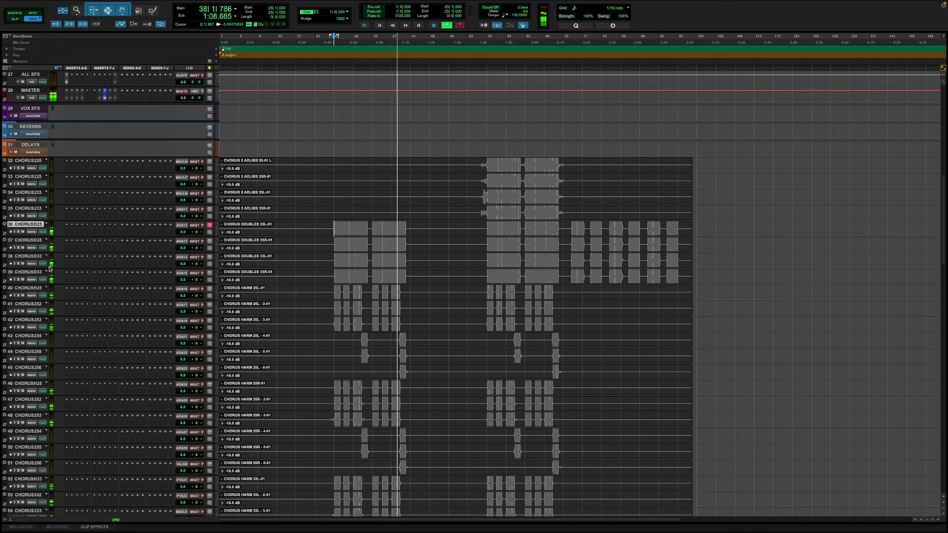
left_click(36, 272, "shift")
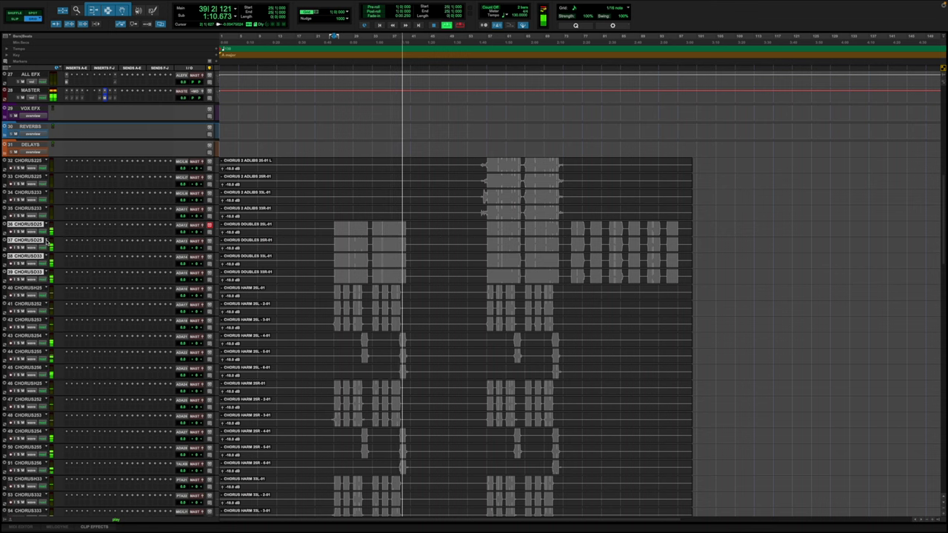
left_click_drag(31, 171, 34, 157)
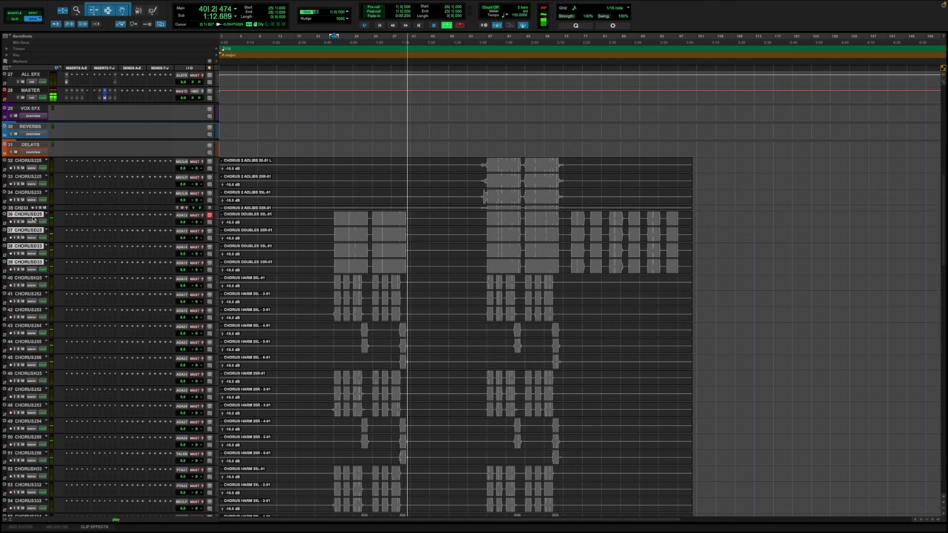
left_click_drag(29, 214, 28, 166)
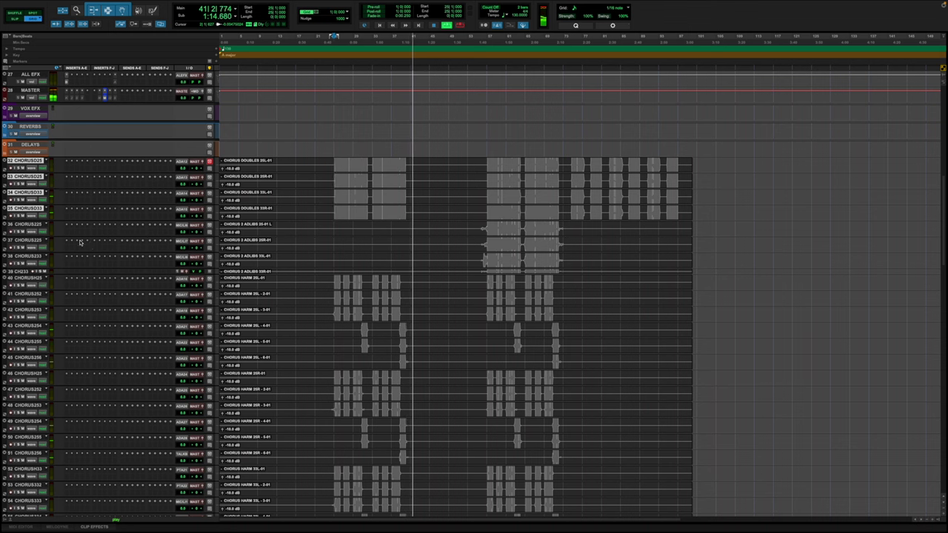
Step: Adjust the horizontal and waveform zoom to show the full song length with readable vocal clips
key("alt+a")
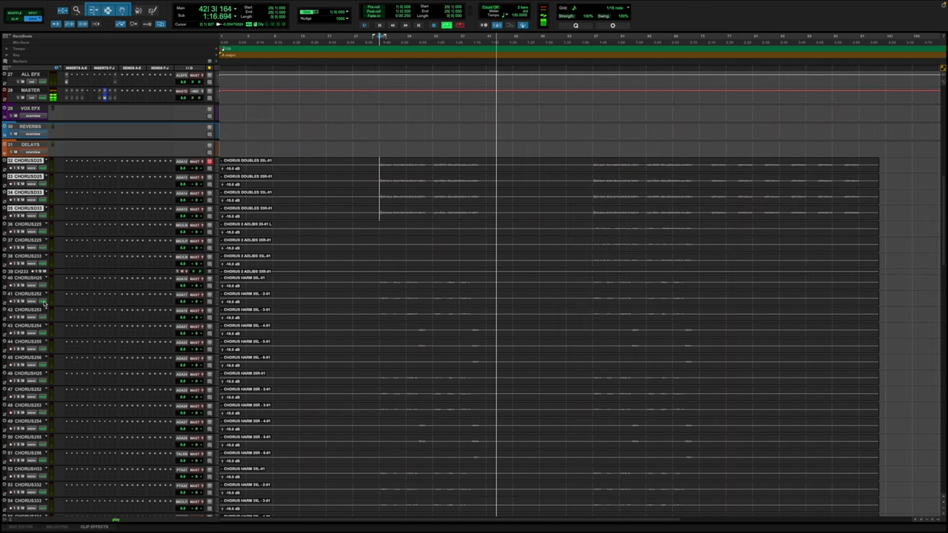
scroll(33, 313, "down", 10)
scroll(34, 313, "up", 15)
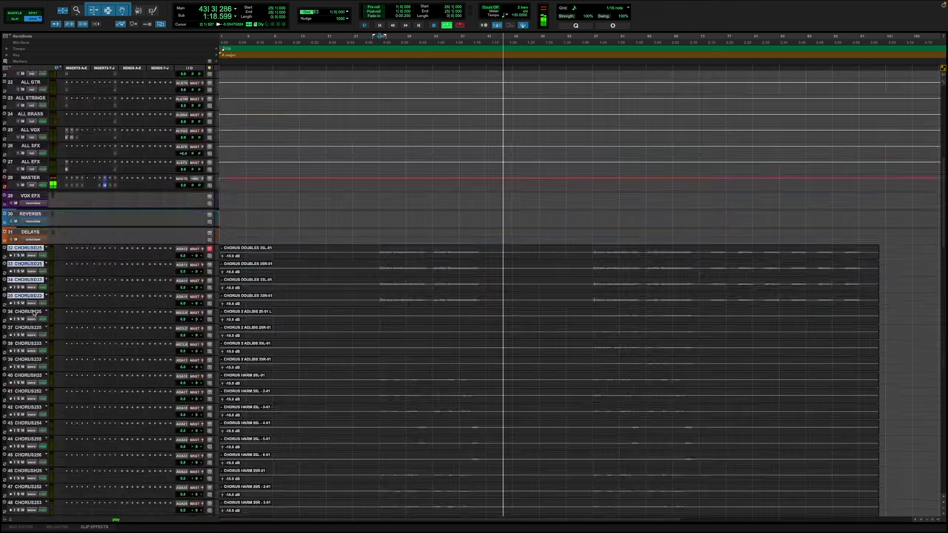
key("KP_Decimal")
key("KP_3")
key("KP_Decimal")
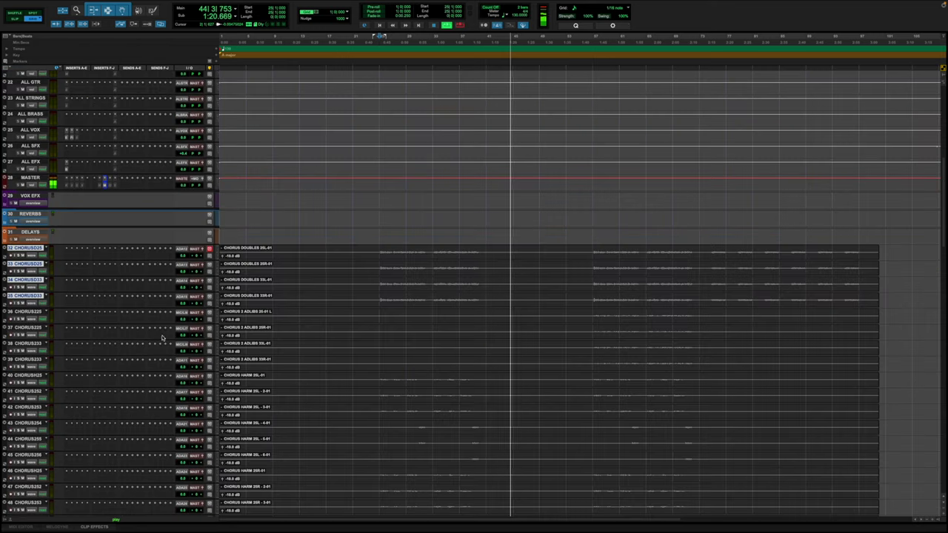
key("t")
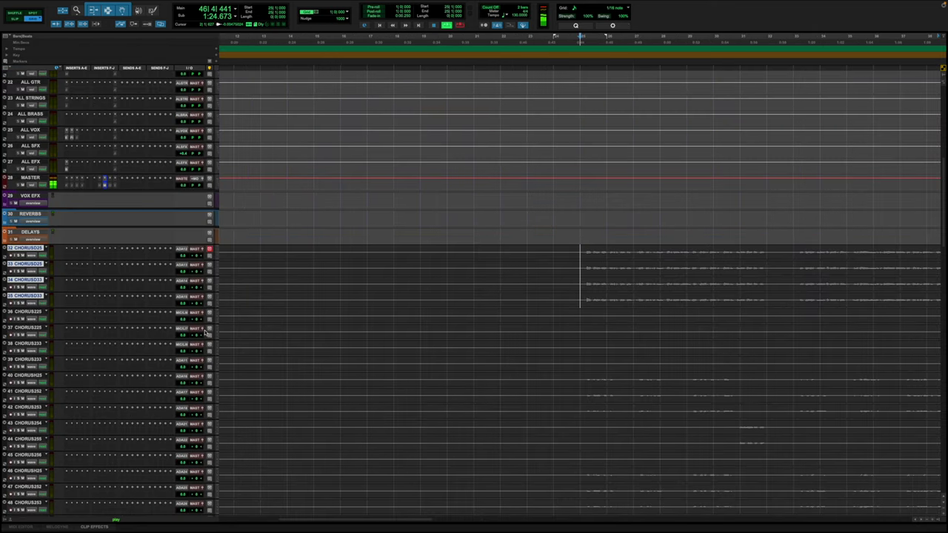
key("r")
key("r")
key("r")
key("r")
key("t")
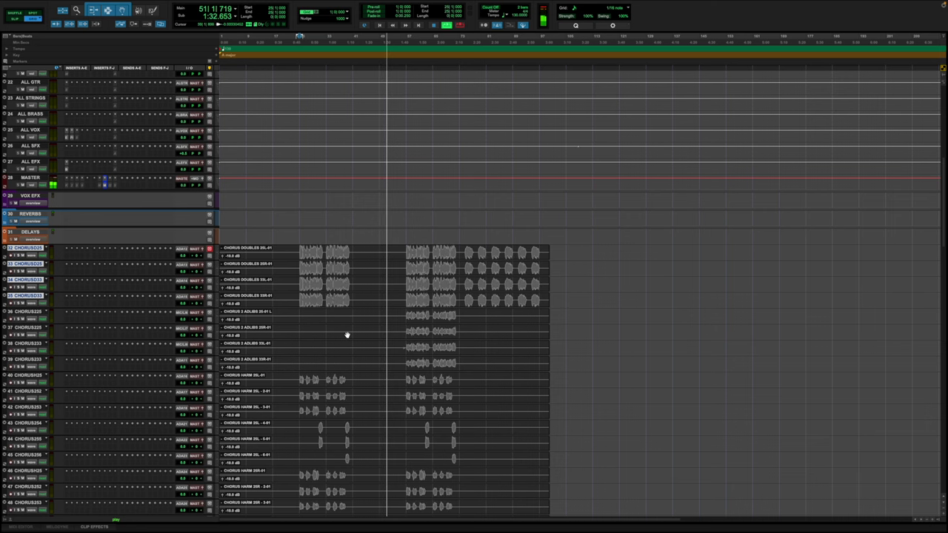
Step: Move the VERSE 1, VERSE 2 - 2 and VERSE 2 lead vocal tracks into the V LD BUS folder
scroll(347, 332, "down", 8)
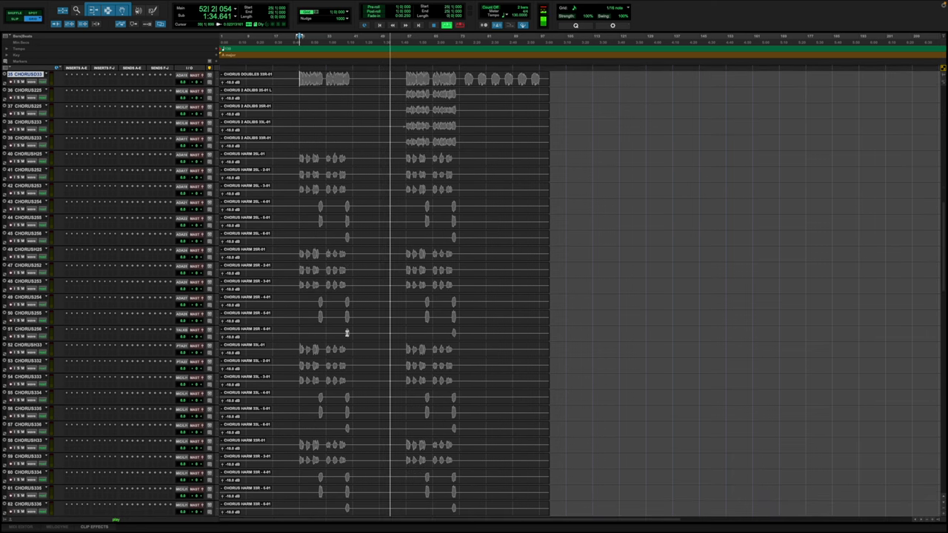
scroll(347, 332, "down", 15)
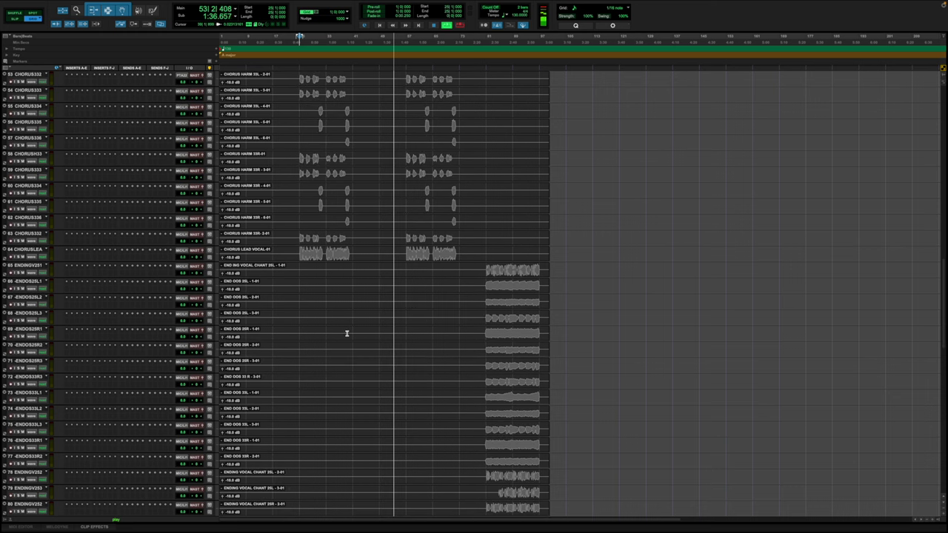
scroll(347, 332, "down", 11)
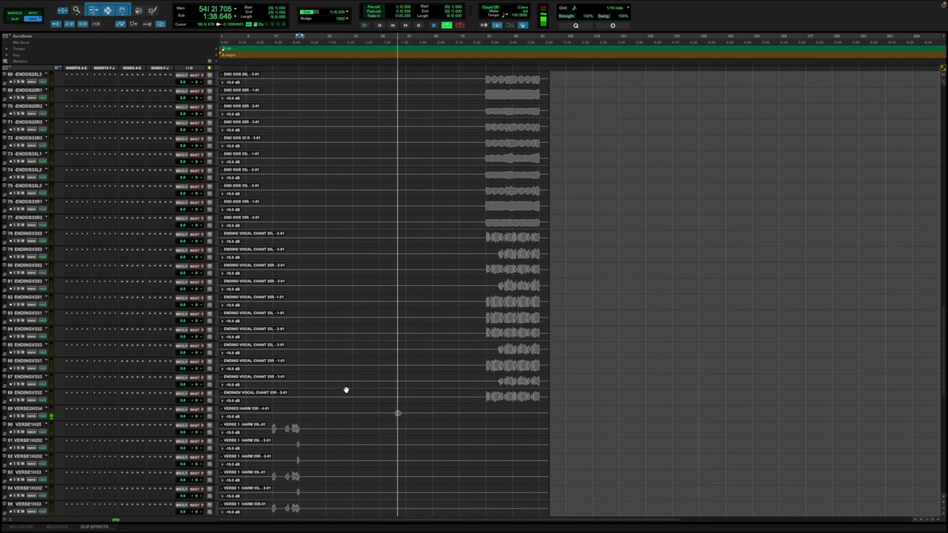
scroll(345, 389, "down", 7)
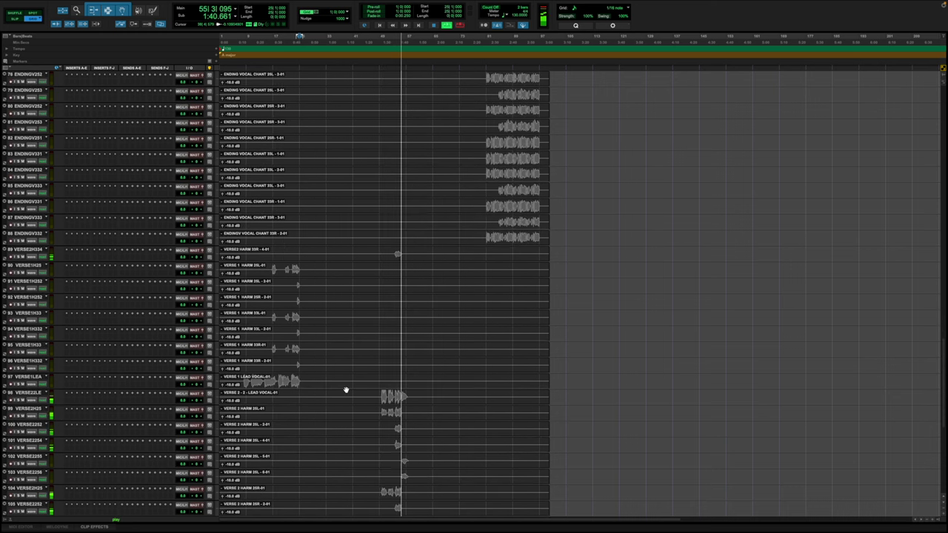
scroll(345, 390, "down", 2)
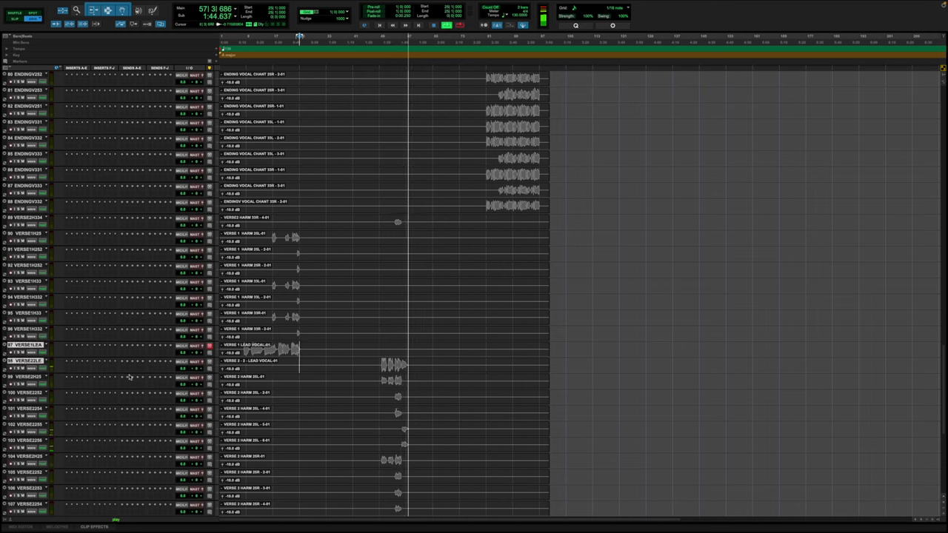
left_click_drag(27, 348, 61, 300)
scroll(165, 305, "down", 20)
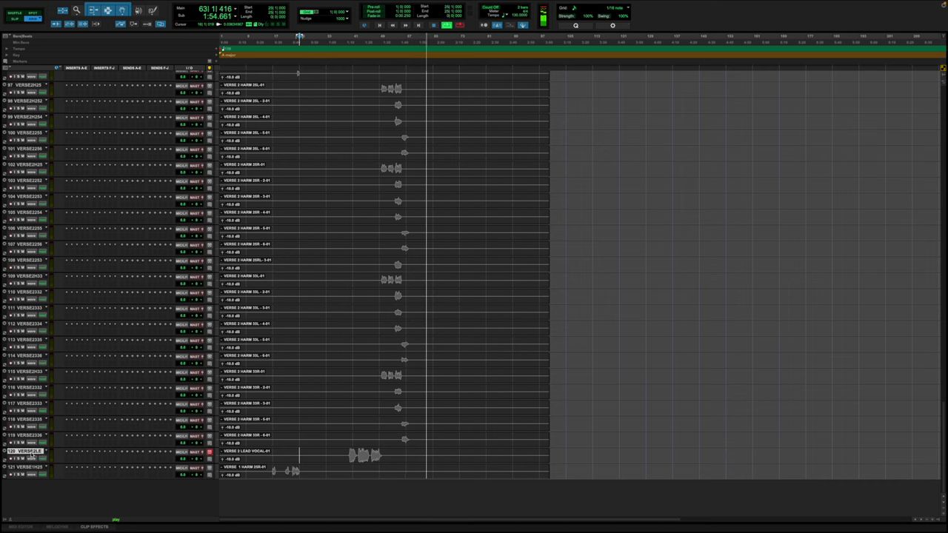
left_click_drag(31, 452, 32, 294)
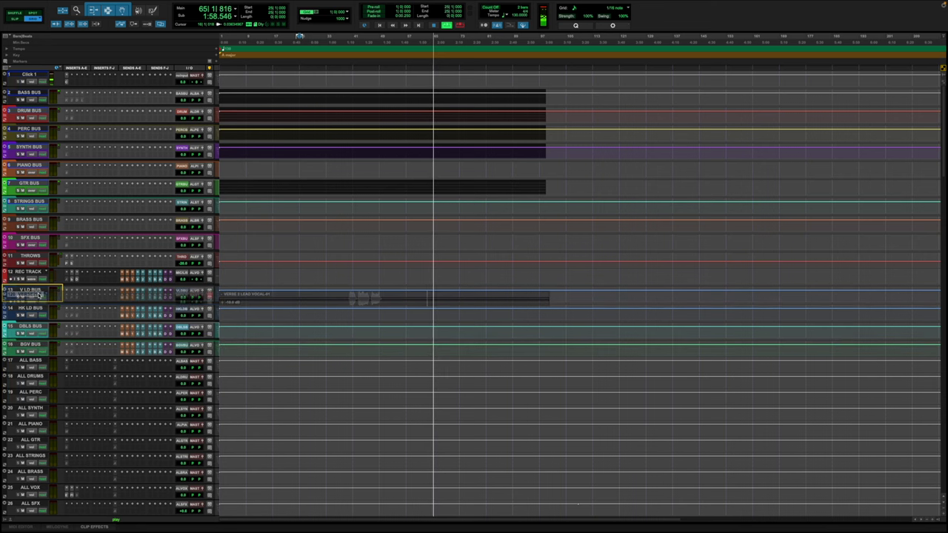
Step: Play the second chorus from bar 57 to hear the CHORUS 2 ADLIBS tracks
scroll(147, 319, "down", 8)
scroll(141, 296, "down", 7)
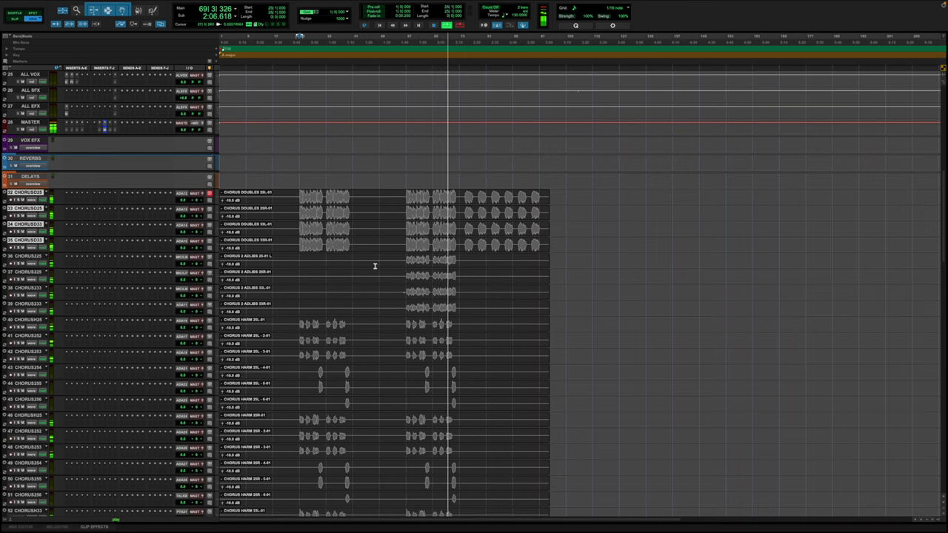
left_click(408, 260)
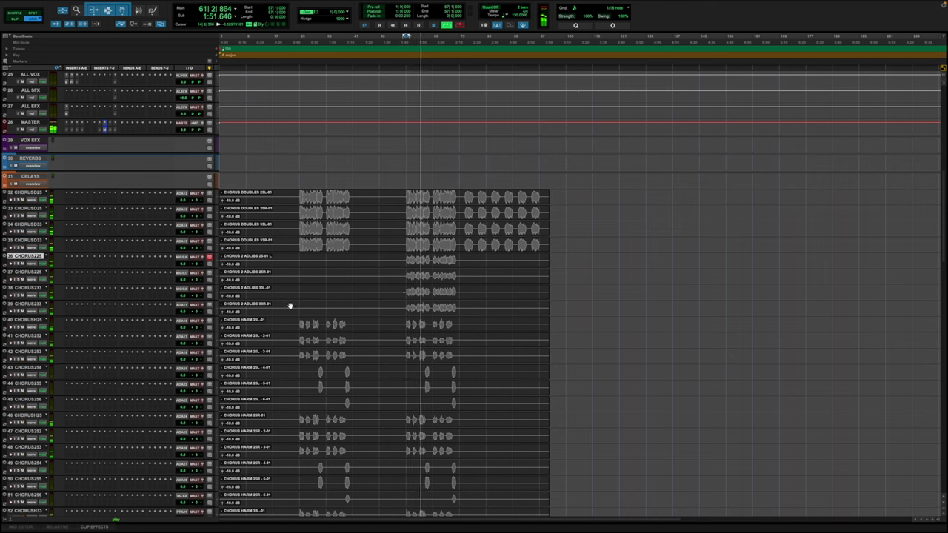
Step: Move the CHORUS LEAD VOCAL track into the HK LD BUS folder
scroll(334, 324, "down", 3)
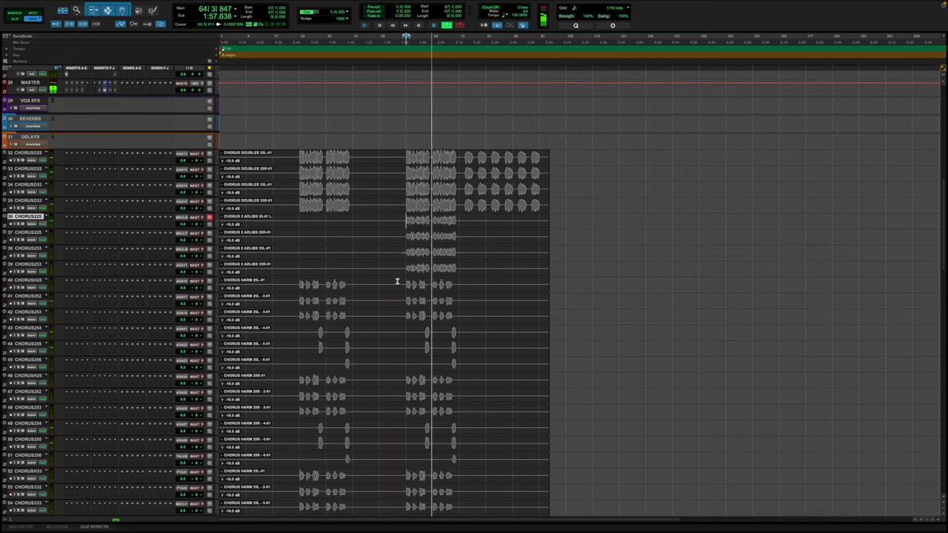
scroll(333, 266, "down", 15)
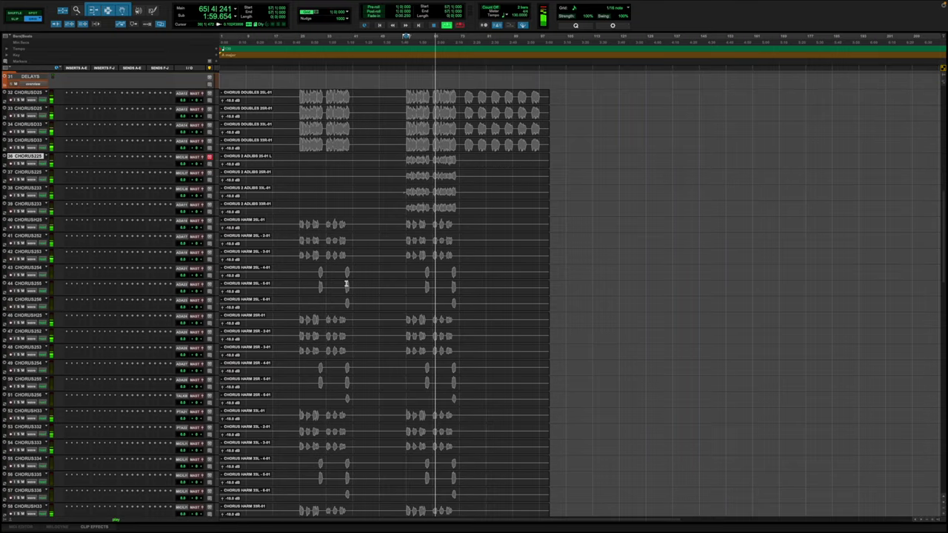
scroll(345, 283, "down", 1)
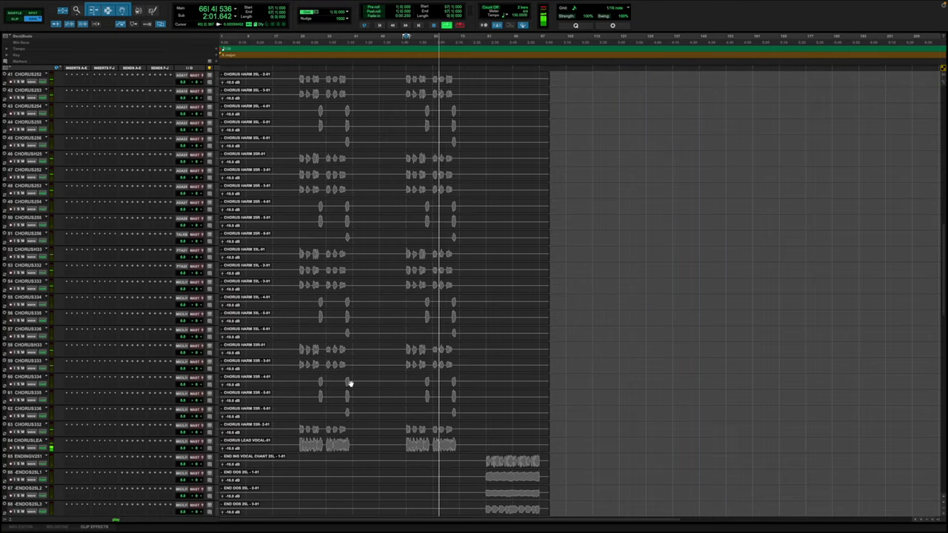
scroll(349, 383, "down", 1)
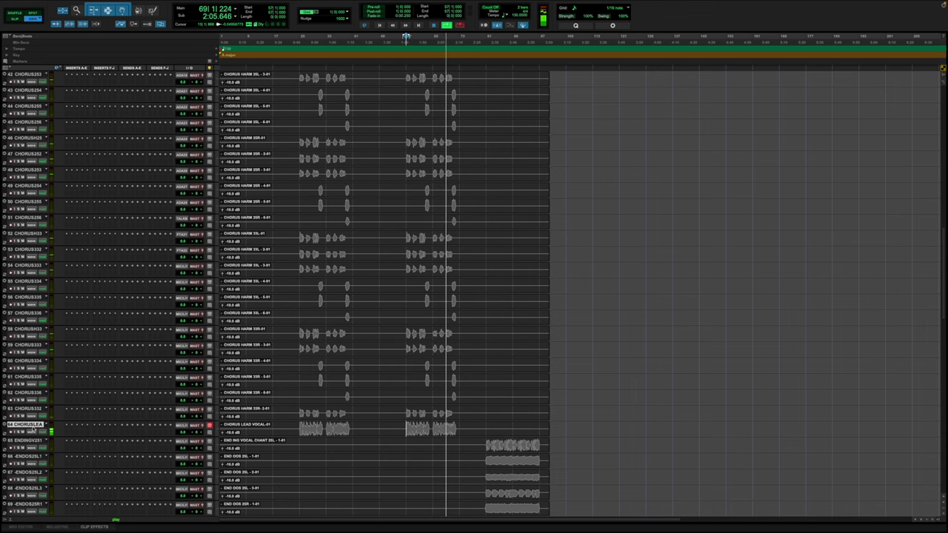
left_click_drag(26, 422, 35, 311)
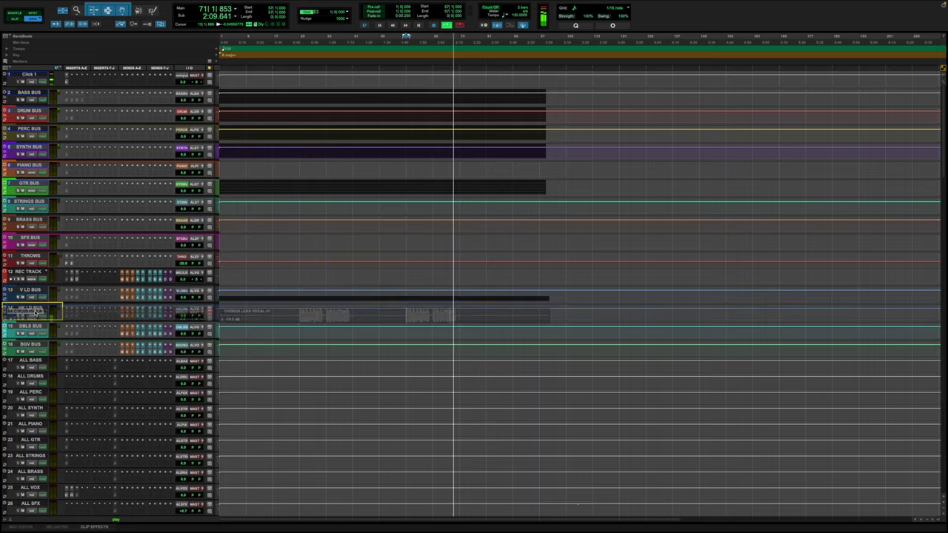
Step: Check the remaining vocal tracks and move the four CHORUS DOUBLES tracks into the DBLS BUS folder
left_click_drag(123, 312, 124, 312)
scroll(124, 313, "down", 15)
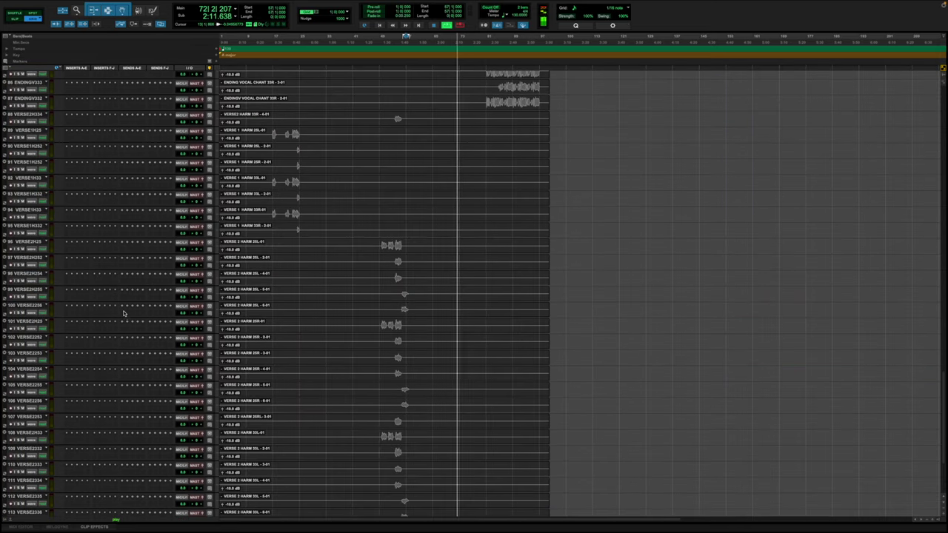
scroll(153, 317, "down", 5)
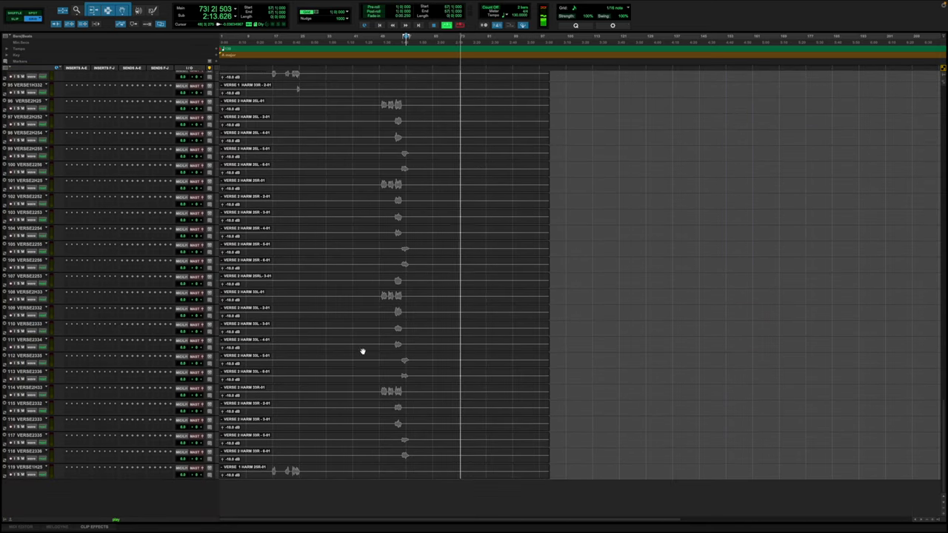
scroll(318, 434, "up", 2)
scroll(318, 434, "up", 10)
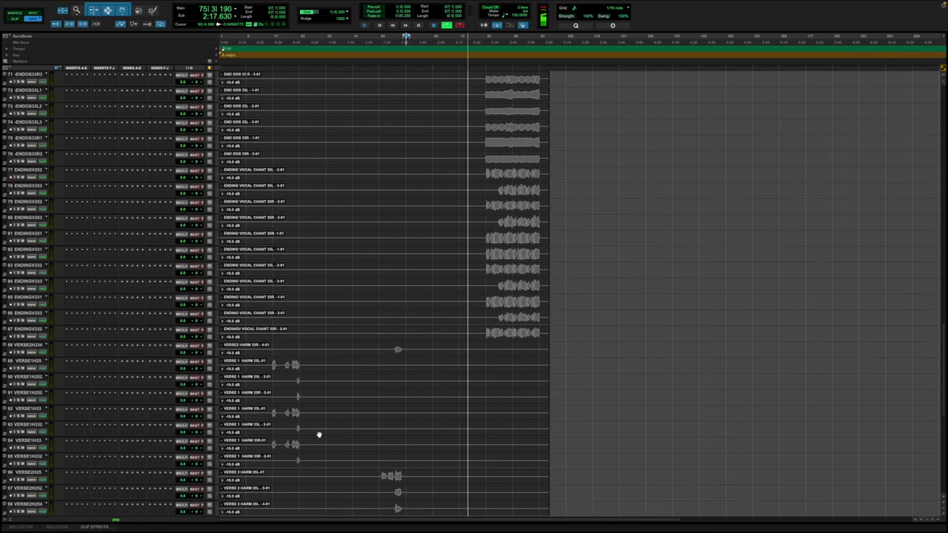
scroll(318, 434, "up", 11)
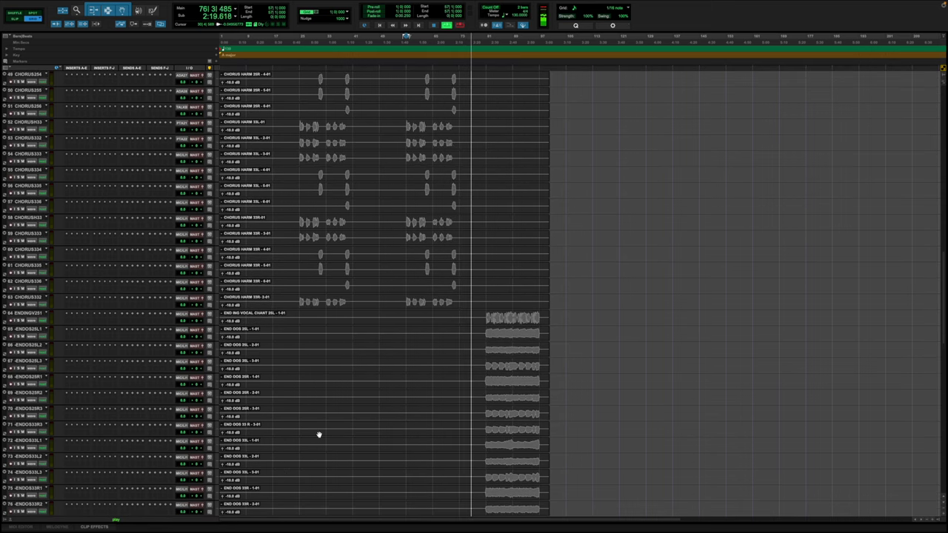
scroll(318, 433, "up", 12)
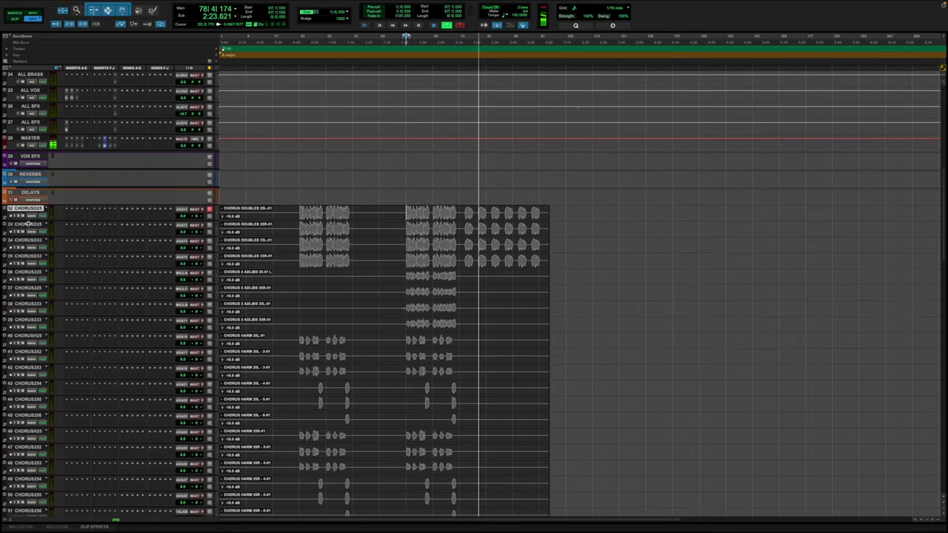
left_click_drag(34, 212, 31, 330)
Step: Play the first chorus from bar 25 to hear the CHORUS HARM tracks
scroll(175, 333, "down", 6)
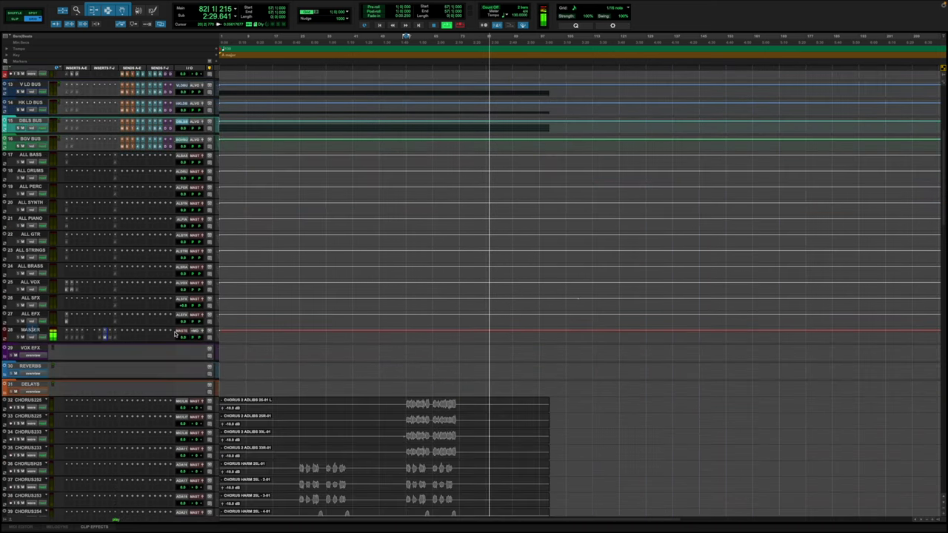
scroll(176, 335, "down", 8)
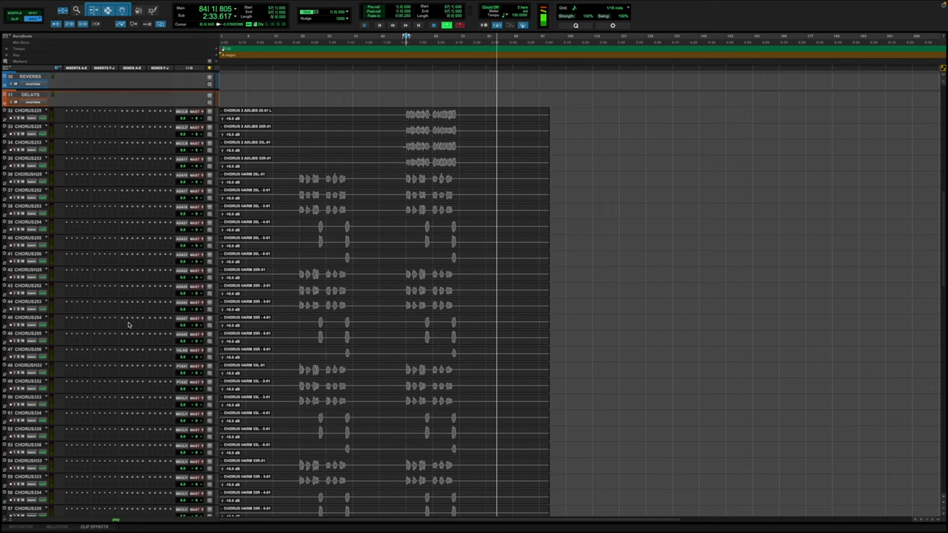
left_click(37, 304)
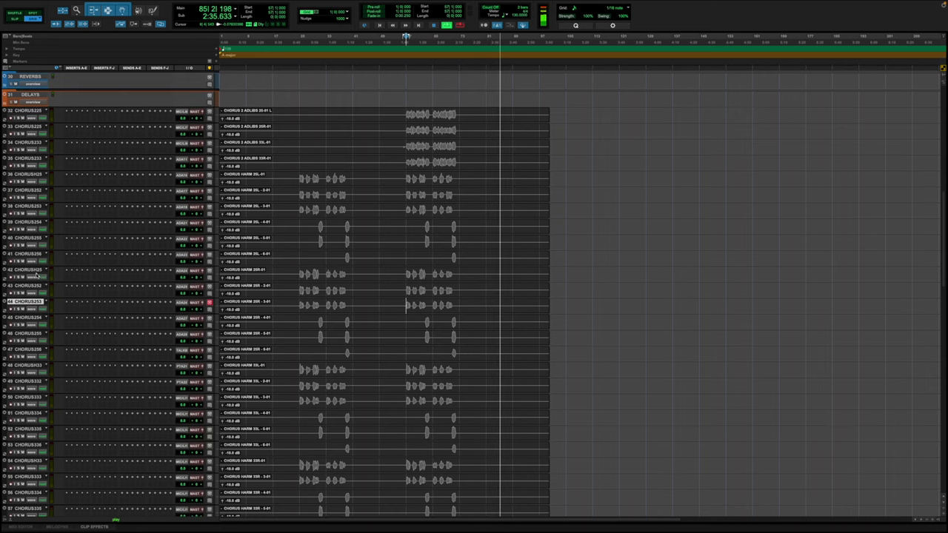
left_click(37, 271, "shift")
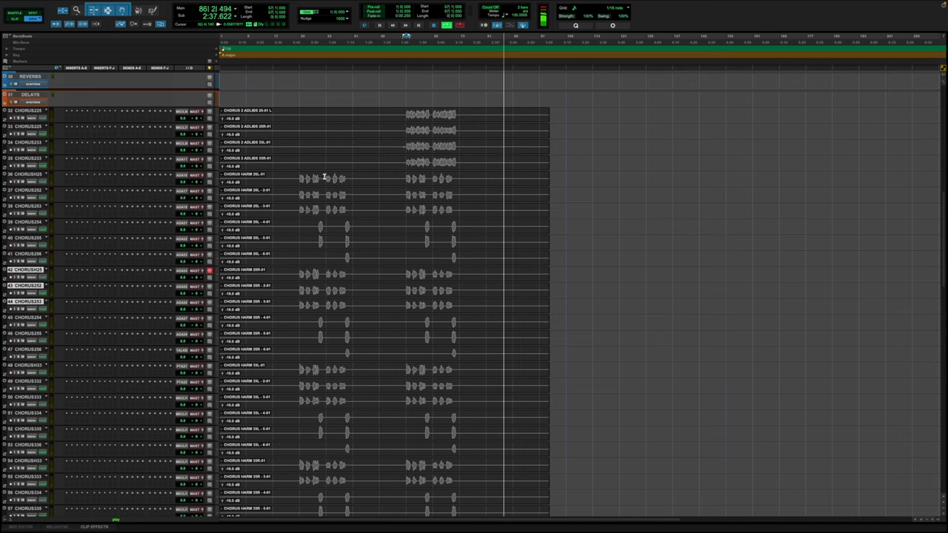
left_click(300, 178)
key("space")
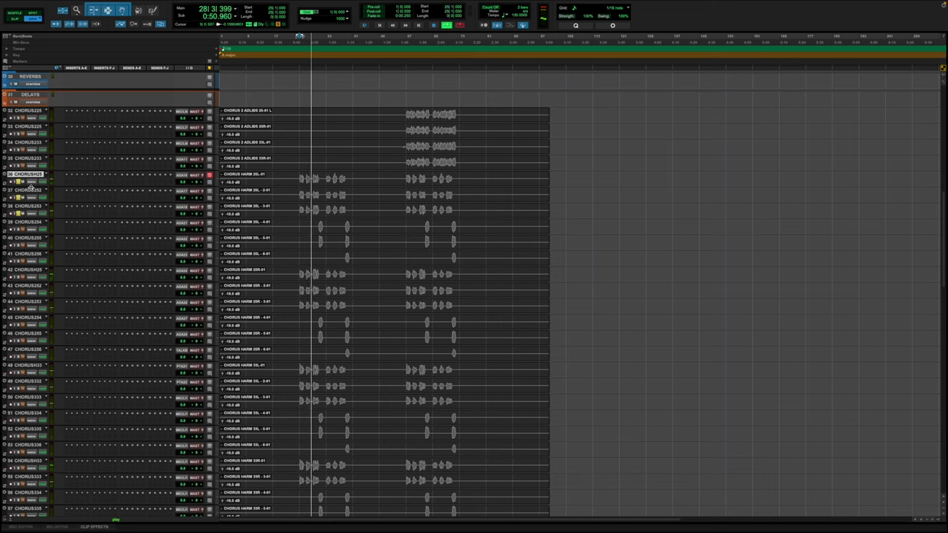
key("space")
key("space")
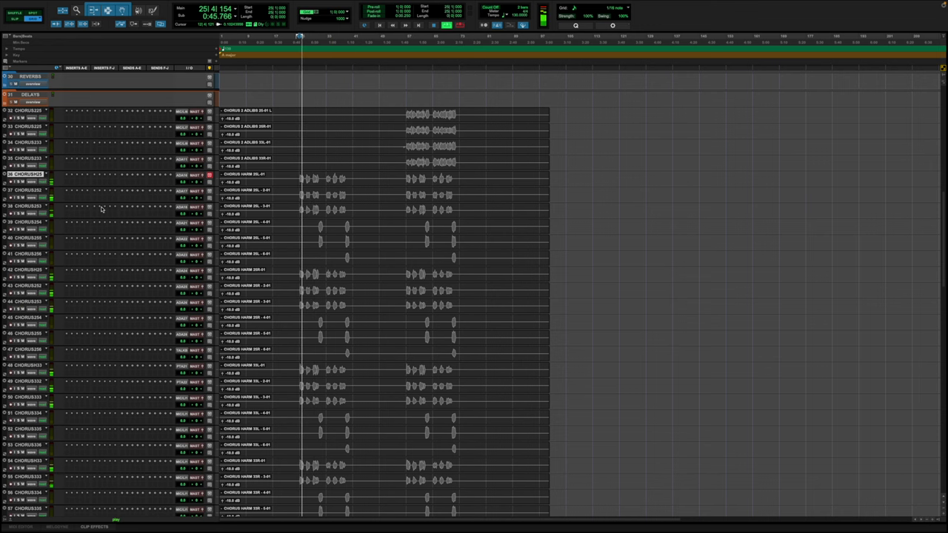
Step: Solo the first three CHORUS HARM 25L tracks in different combinations and compare them from bar 25
key("ctrl+bracketright")
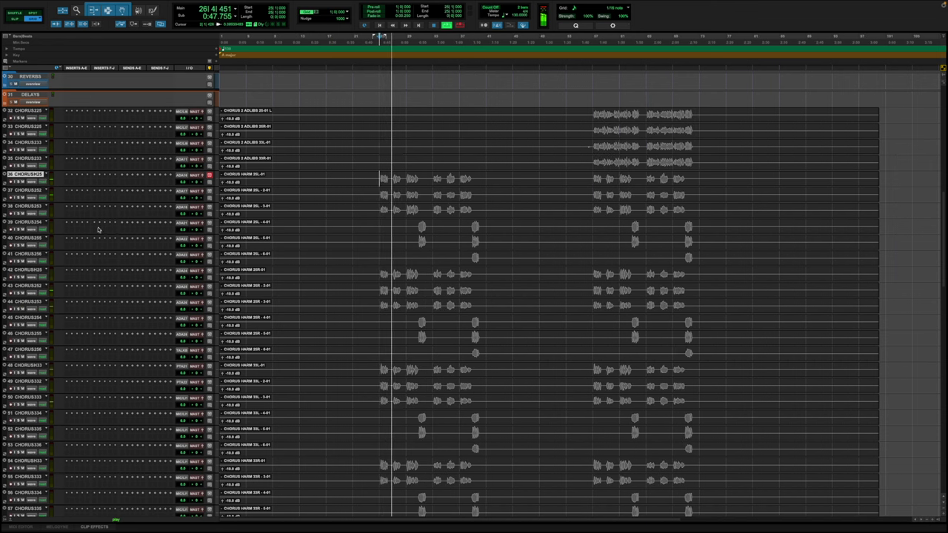
left_click(19, 182)
left_click(18, 198)
left_click(19, 213)
key("space")
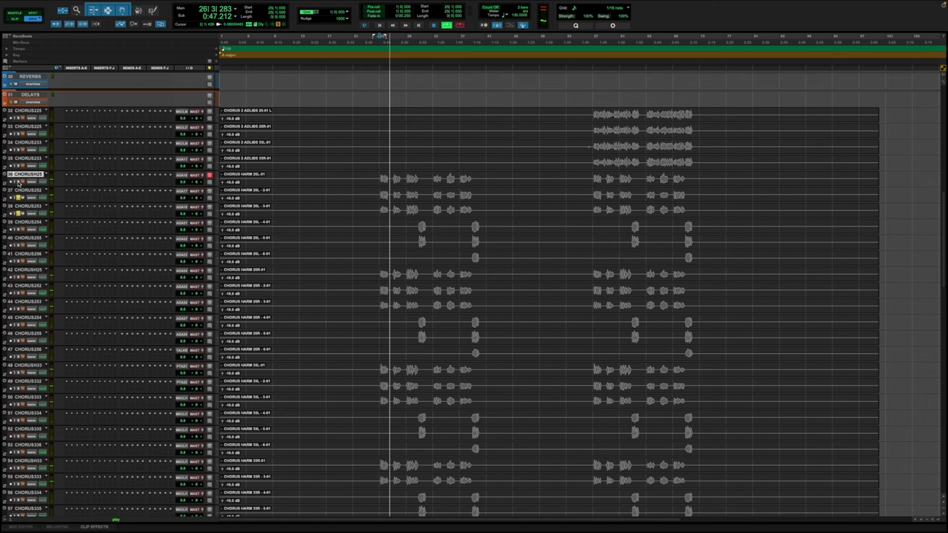
key("space")
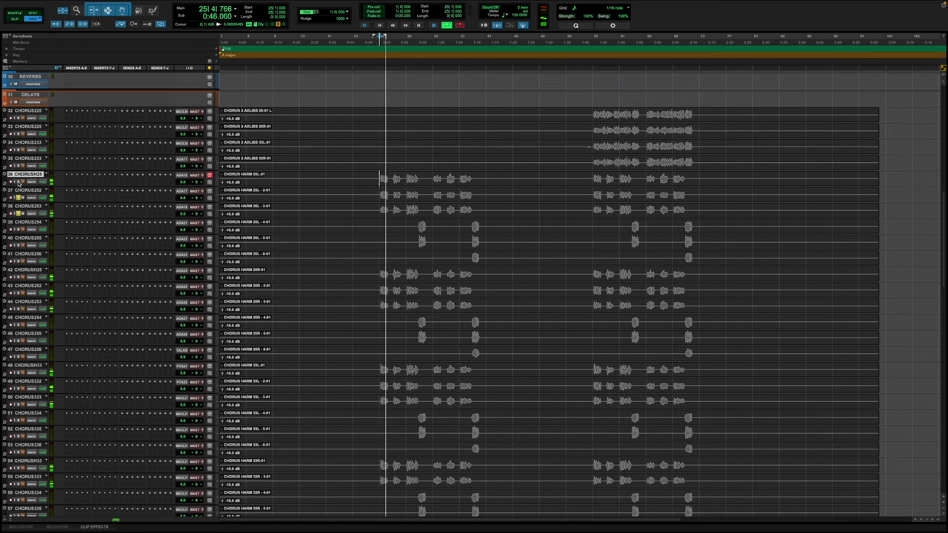
key("space")
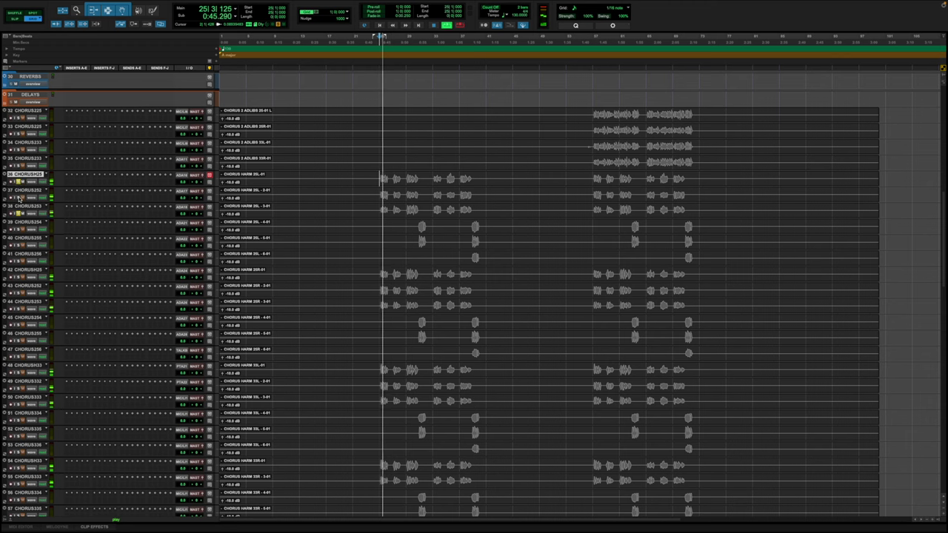
Step: Replay the chorus with the CHORUS HARM 25L - 2 track muted, and move CHORUS HARM 25L - 3 directly above it
key("space")
key("space")
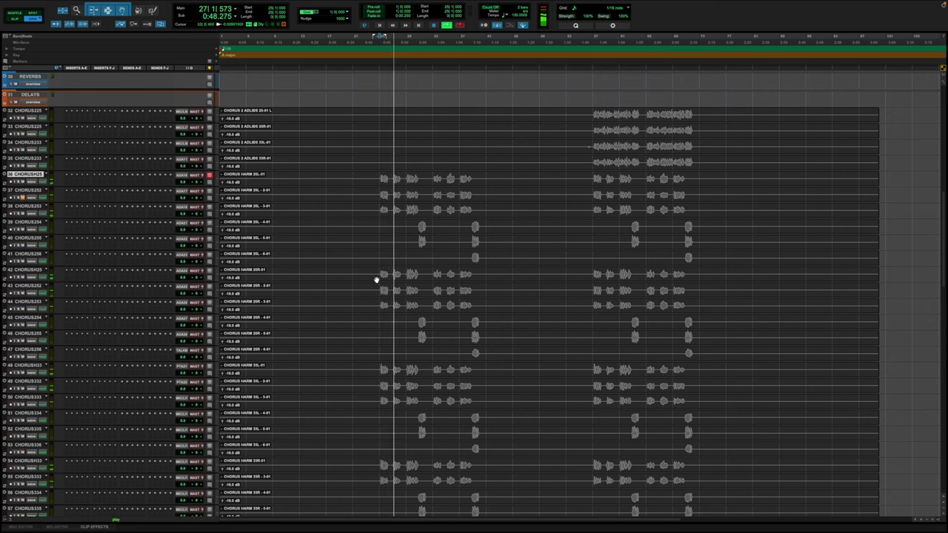
key("space")
left_click_drag(28, 207, 31, 191)
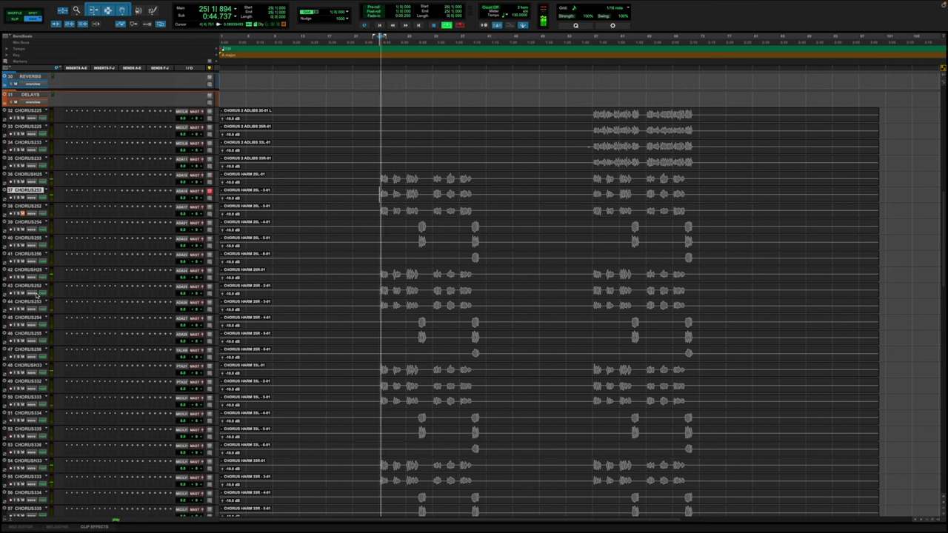
Step: Solo the first three CHORUS HARM 25R tracks and compare their parts from bar 25
left_click(20, 293, "alt")
key("space")
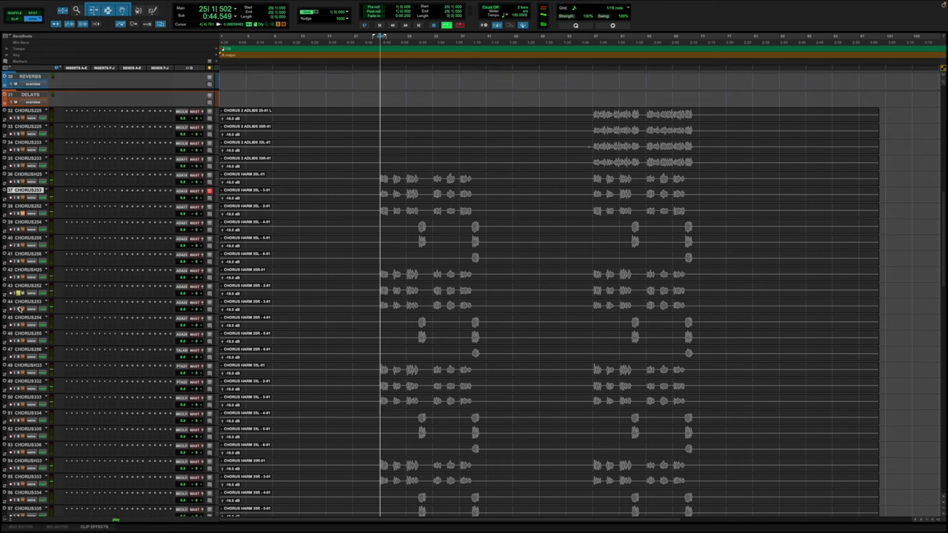
key("space")
key("space")
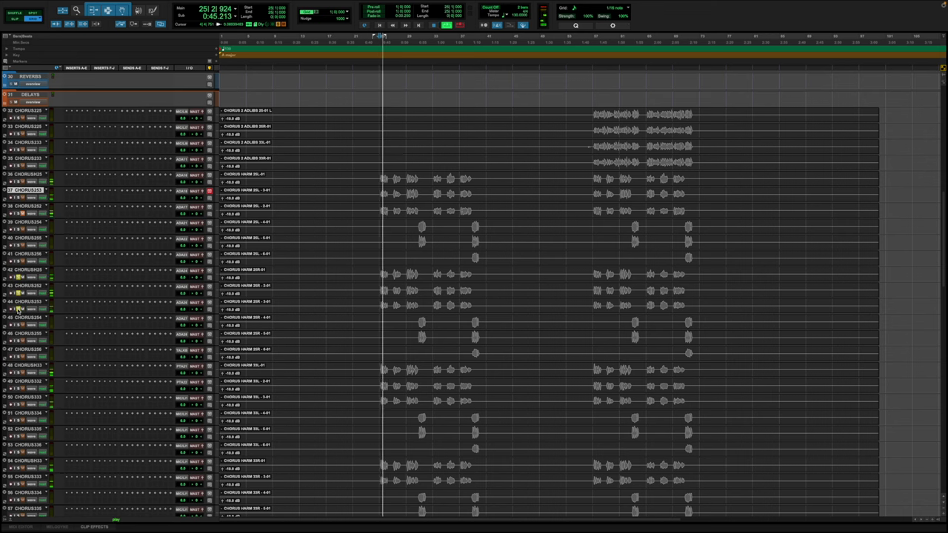
key("space")
key("space")
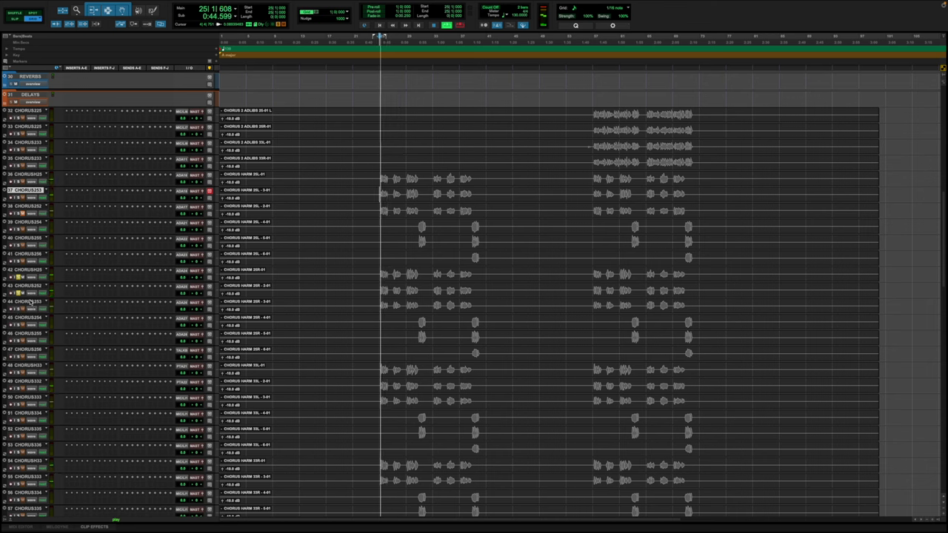
key("space")
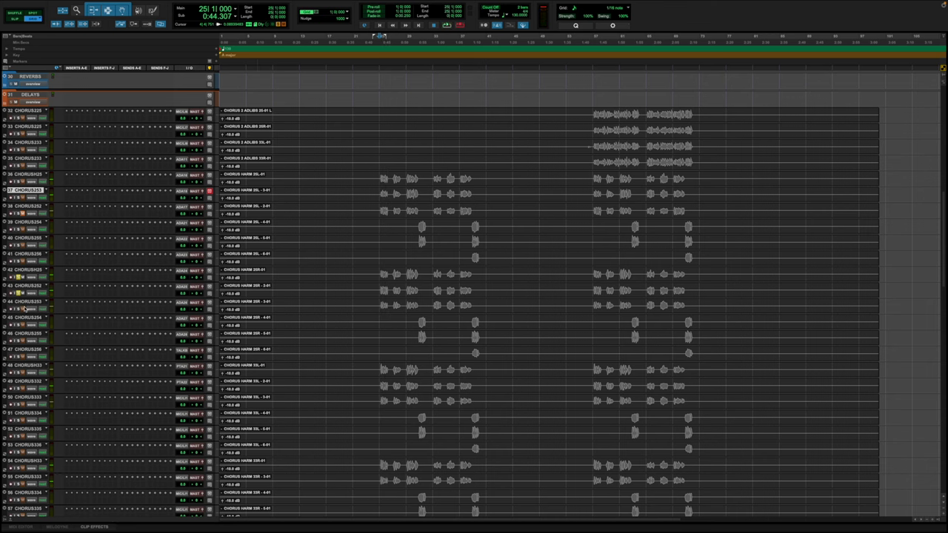
Step: Move the CHORUS HARM 25R and 25R - 2 tracks directly below CHORUS HARM 25L - 2
left_click(30, 287)
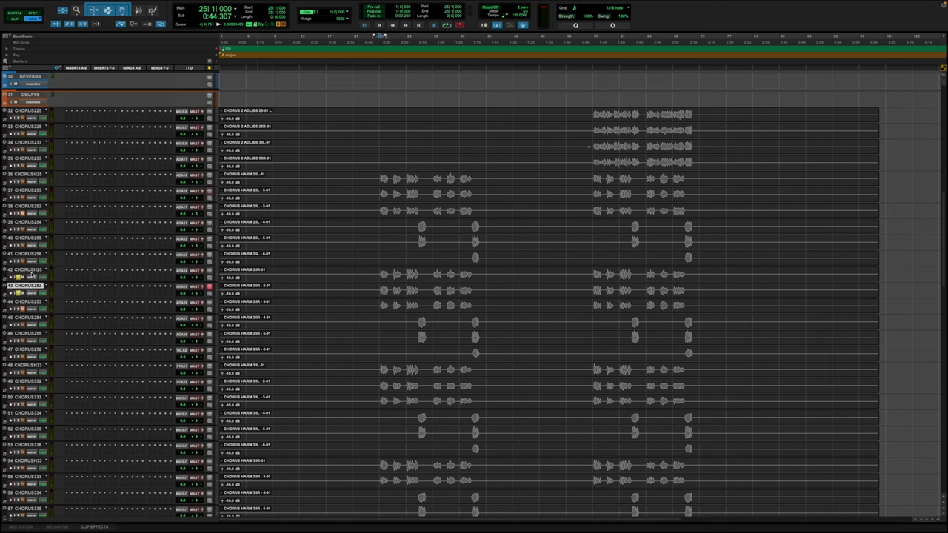
left_click(31, 271, "shift")
left_click_drag(35, 271, 33, 224)
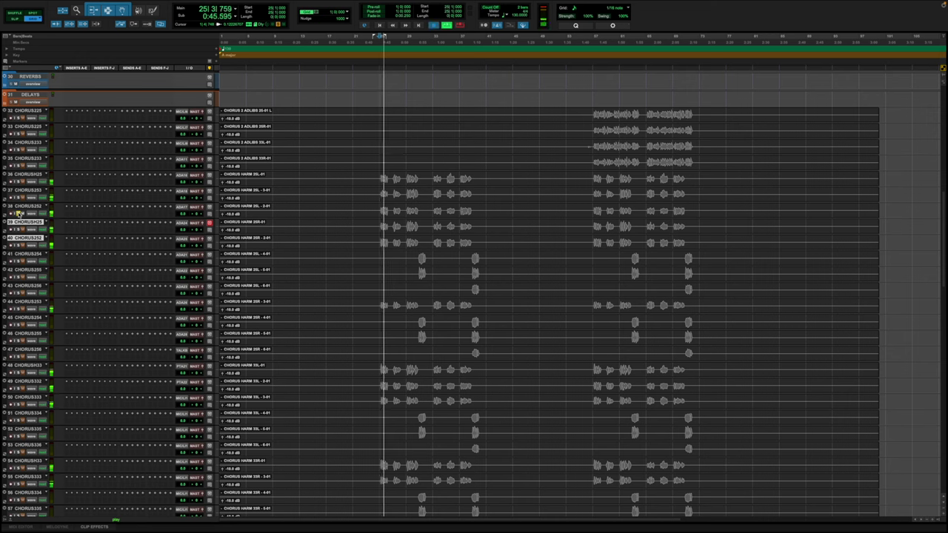
Step: Audition the CHORUS HARM 25L, 25L - 3 and 25L - 2 tracks with solos from the start of the first chorus
key("space")
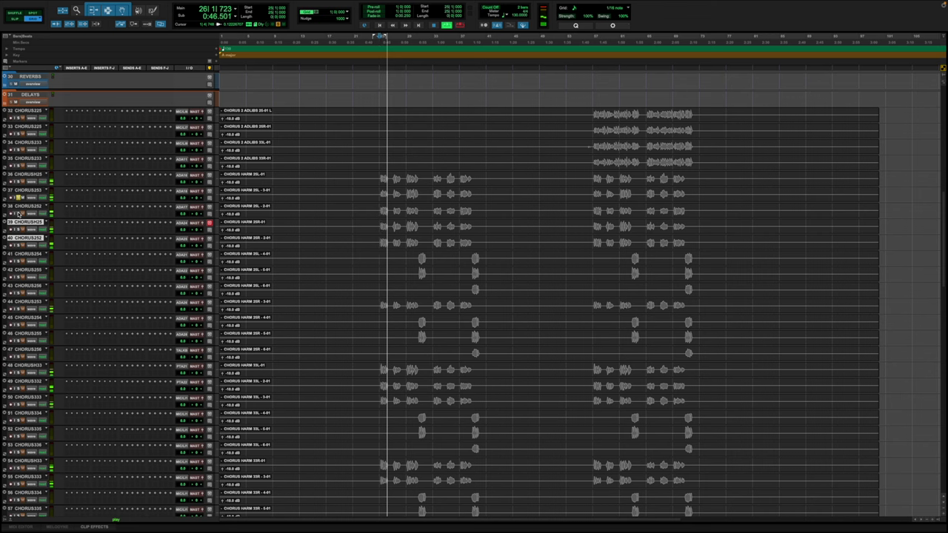
key("space")
key("space")
key("space")
key("space")
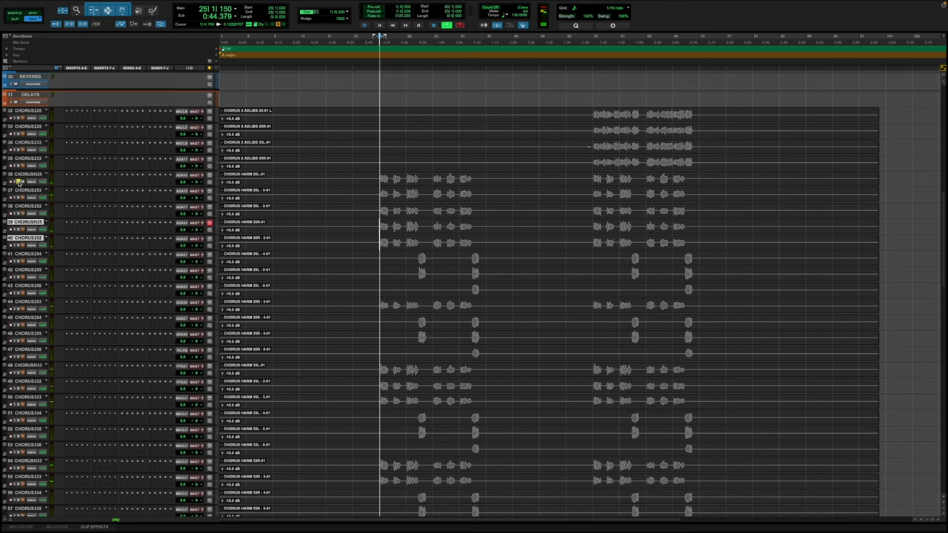
key("space")
key("space")
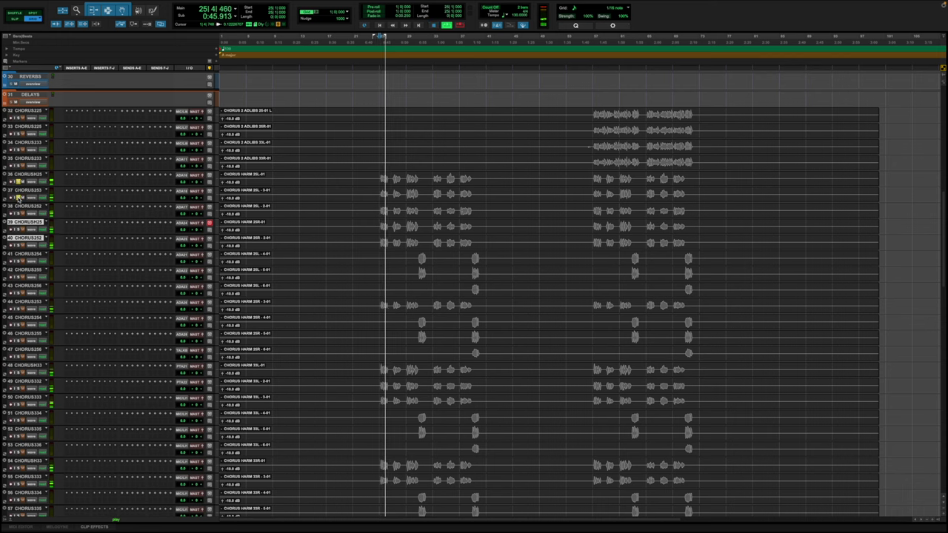
key("space")
key("space")
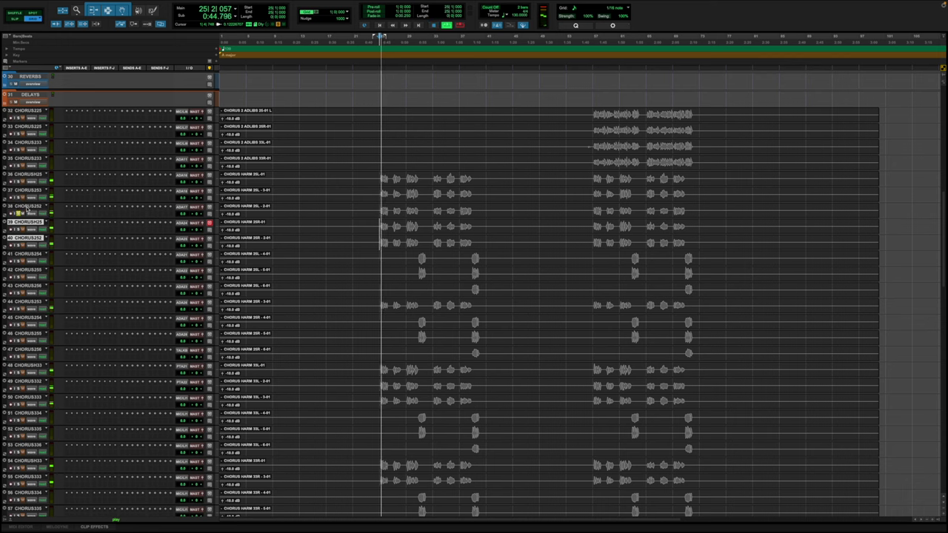
Step: Move the CHORUS HARM 25L - 2 track above the CHORUS 2 ADLIBS tracks
key("space")
left_click_drag(27, 208, 33, 109)
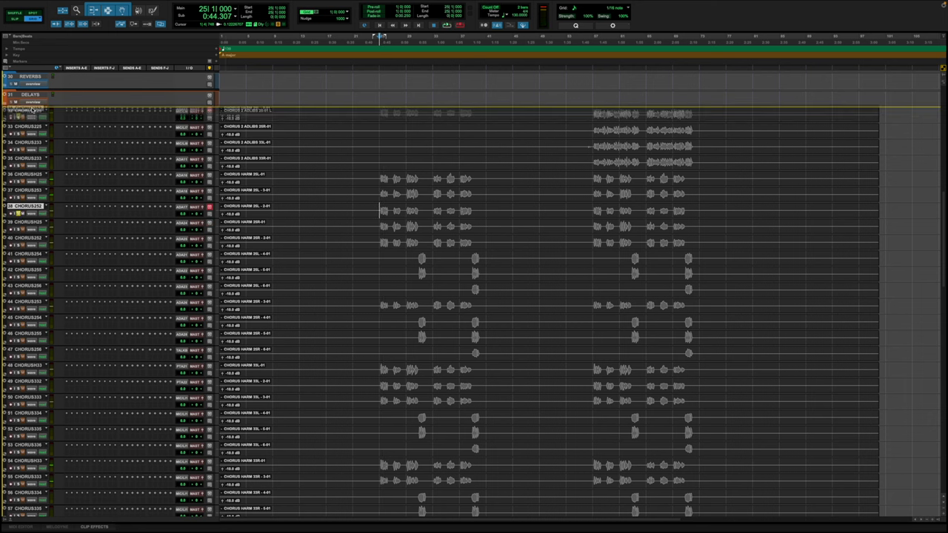
left_click_drag(88, 161, 87, 162)
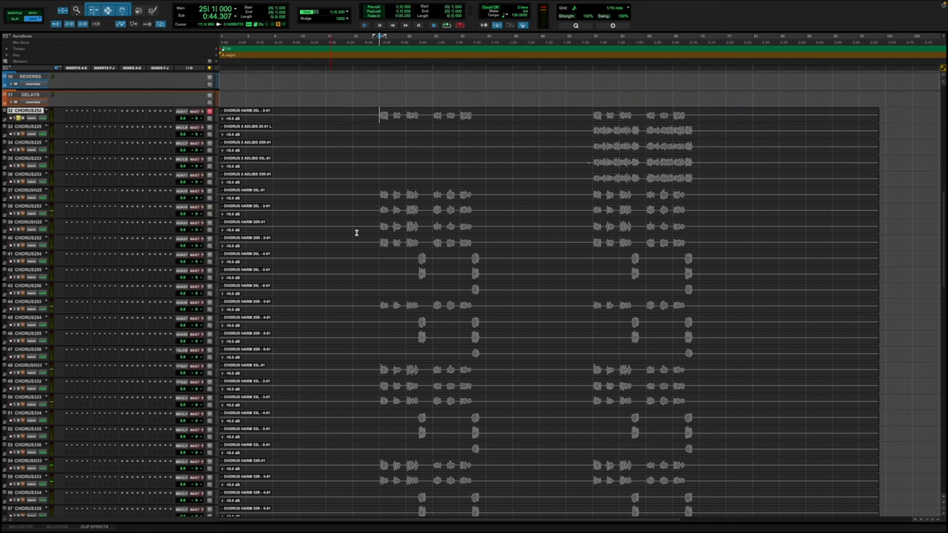
Step: Solo the CHORUS HARM 25L, 25L - 3, 25R and 25R - 2 tracks from bar 25 to compare their harmony parts
left_click(378, 192)
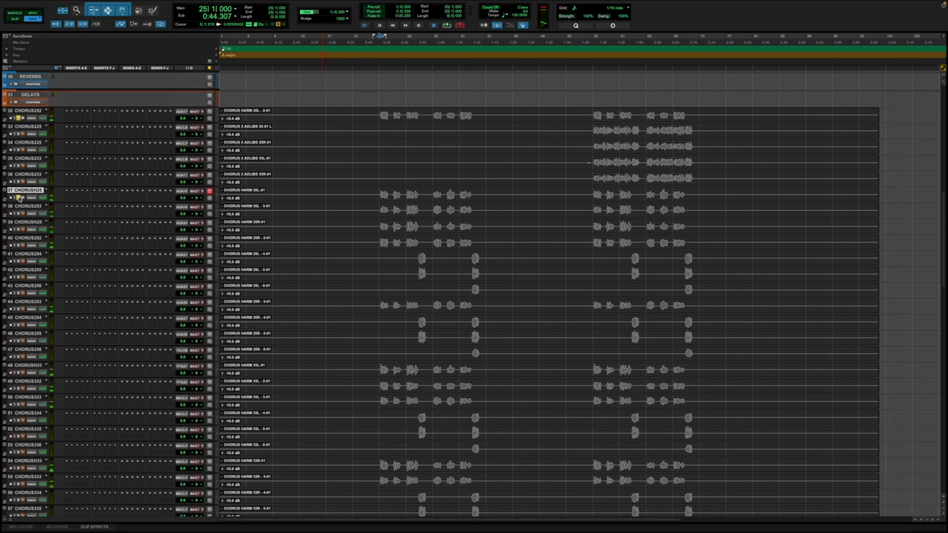
key("space")
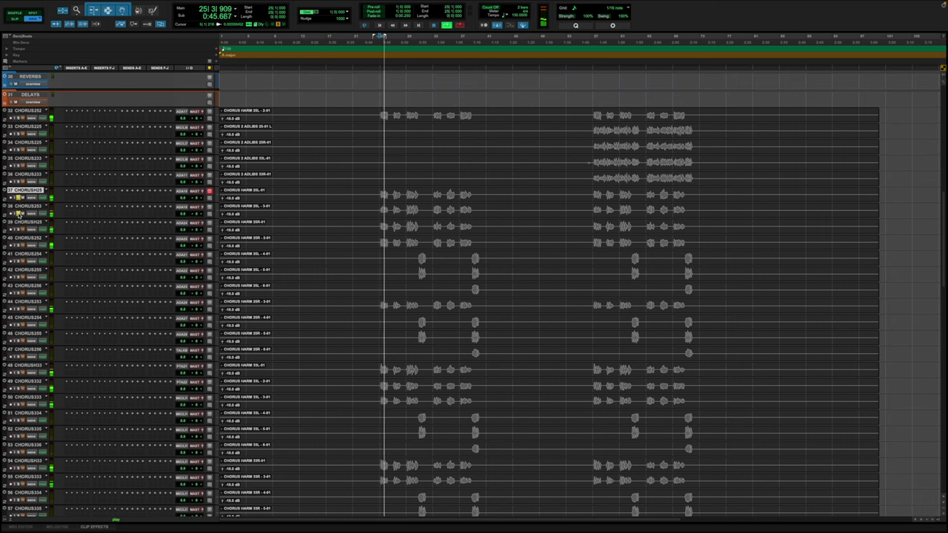
key("space")
key("space")
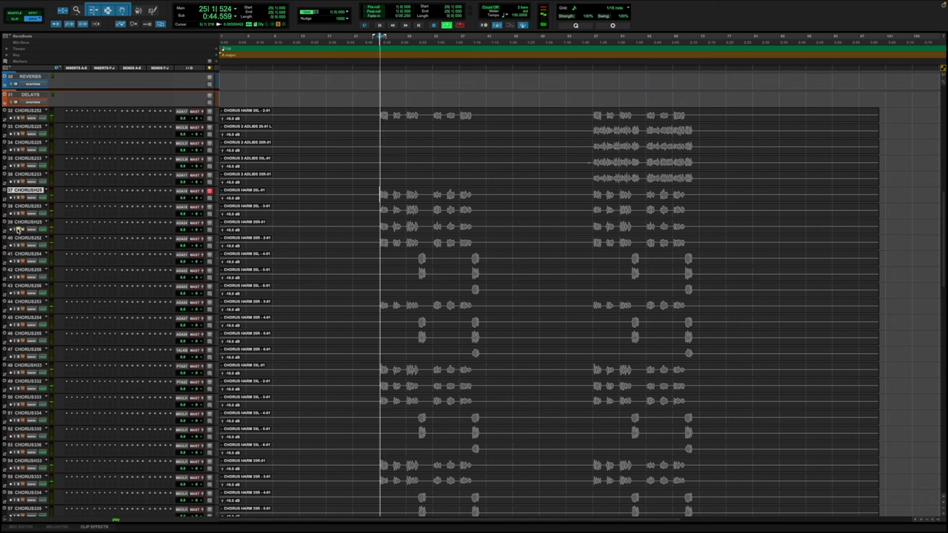
key("space")
key("space")
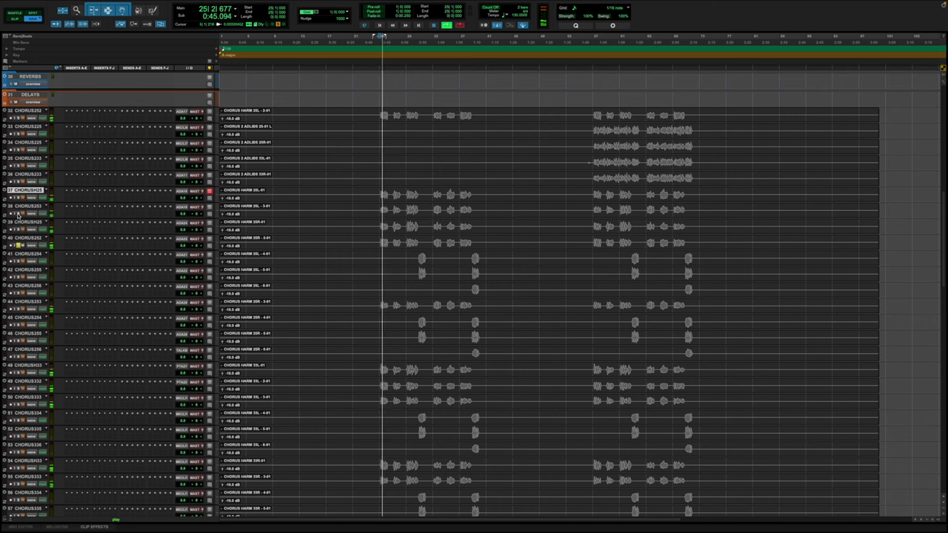
key("space")
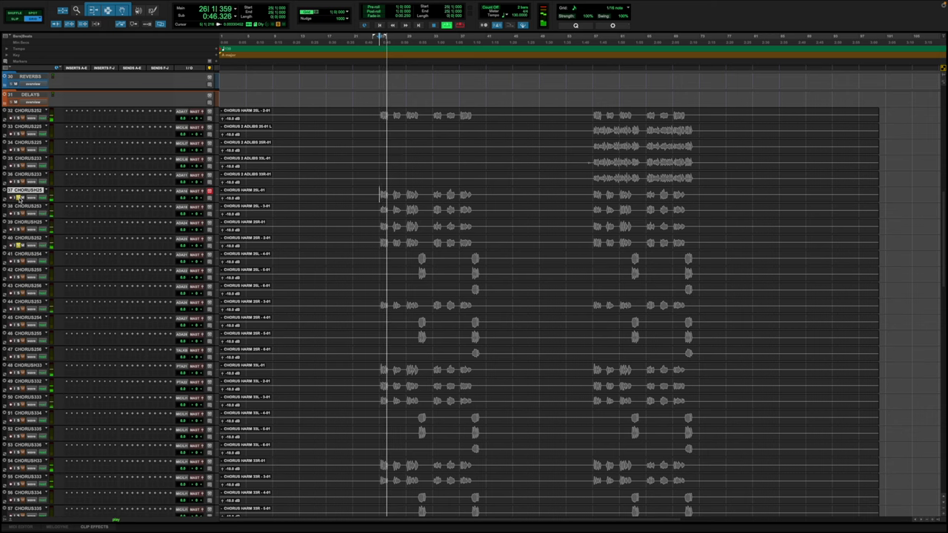
key("space")
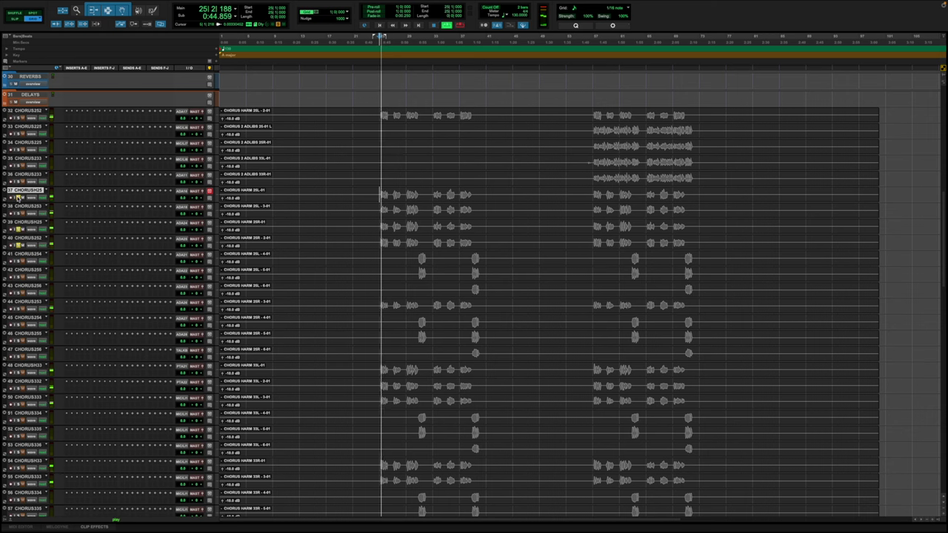
Step: Solo CHORUS HARM 25R - 3 alone and alongside the 25L harmony tracks to find its matching part
key("space")
key("space")
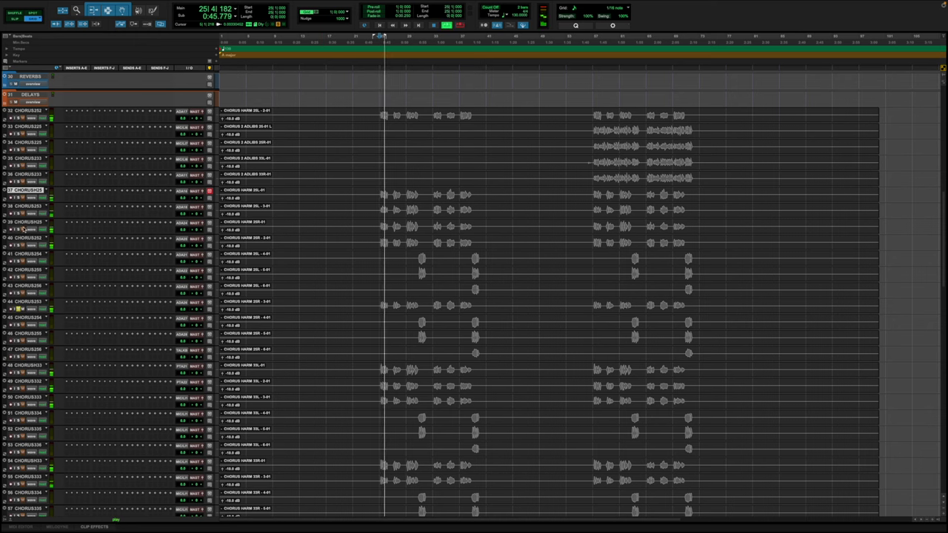
key("space")
key("space")
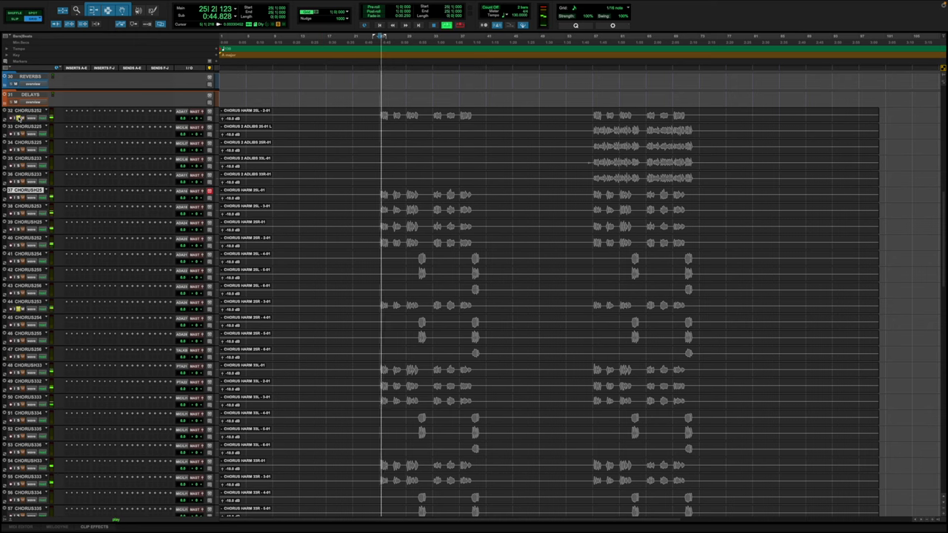
key("space")
key("space")
key("space")
key("space")
key("space")
key("space")
key("space")
key("space")
key("space")
key("space")
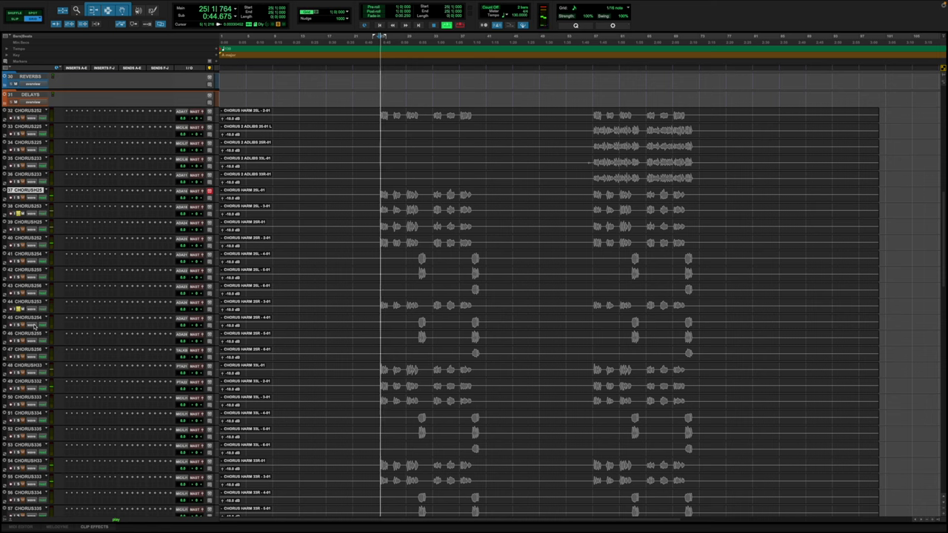
Step: Move the CHORUS HARM 25R - 3 track directly below CHORUS HARM 25L - 3 and select both tracks
left_click_drag(30, 303, 27, 223)
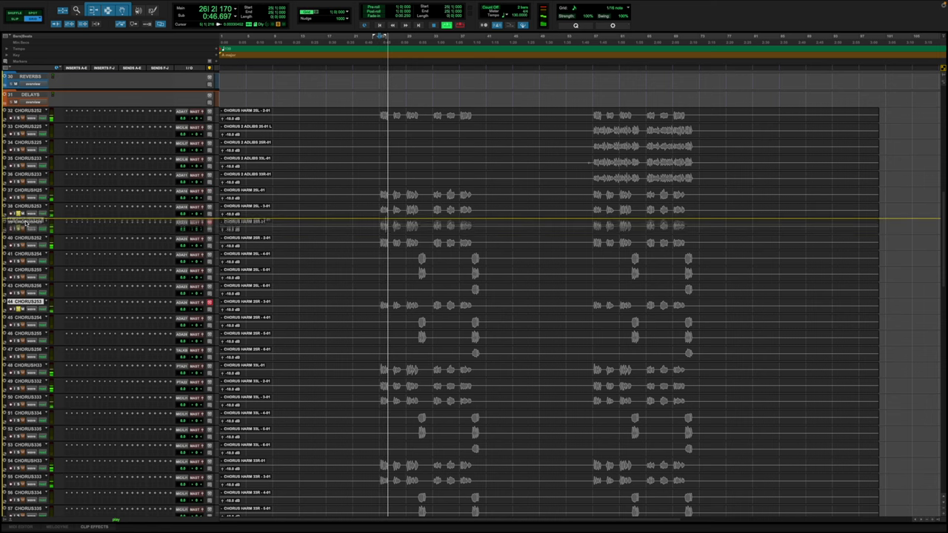
key("space")
left_click(28, 206, "shift")
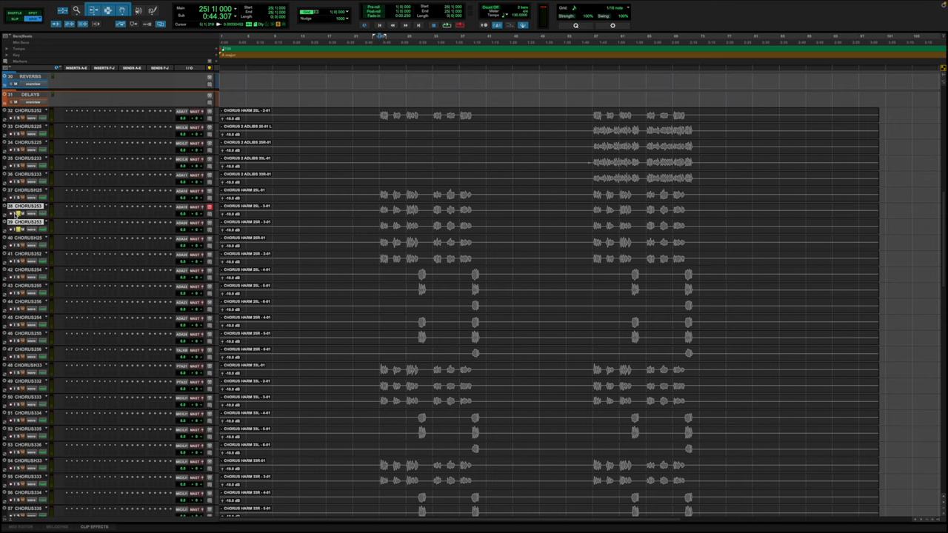
Step: Enable input monitoring on CHORUS HARM 25L - 3 and 25R - 3, and solo 25R and 25R - 2 from bar 25 to compare them
left_click(15, 214)
key("space")
key("space")
left_click(19, 245)
key("space")
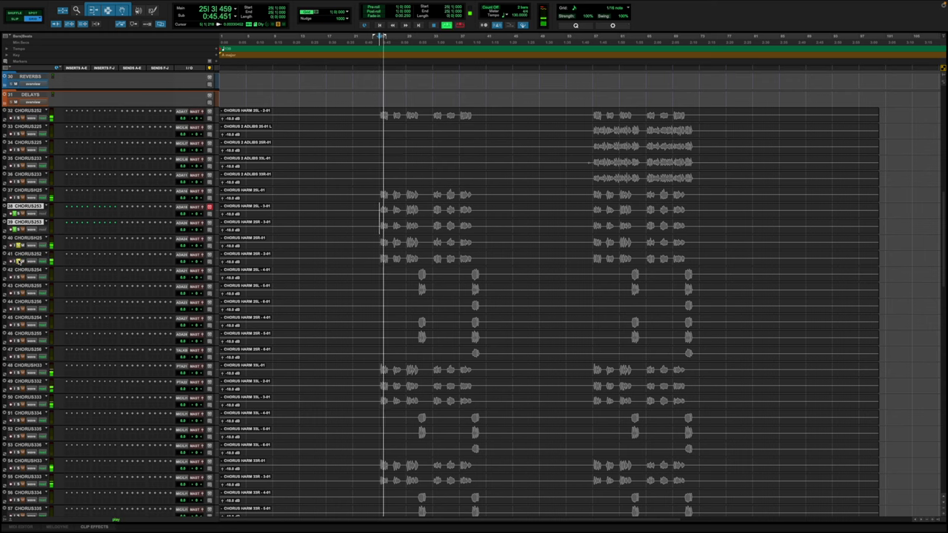
key("space")
key("space")
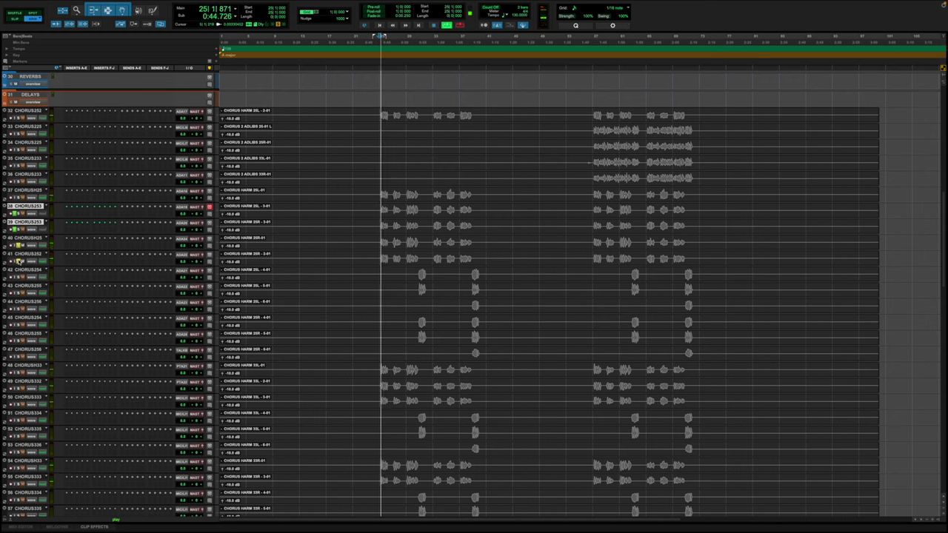
key("space")
Step: Solo CHORUS HARM 25L - 2 together with 25R and with 25R - 2 to find its matching part
left_click(19, 119)
key("space")
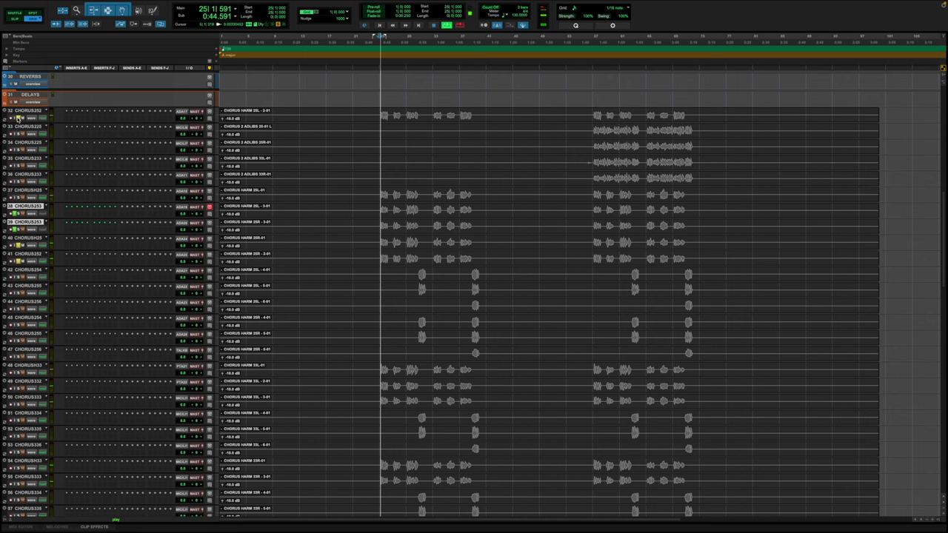
key("space")
key("space")
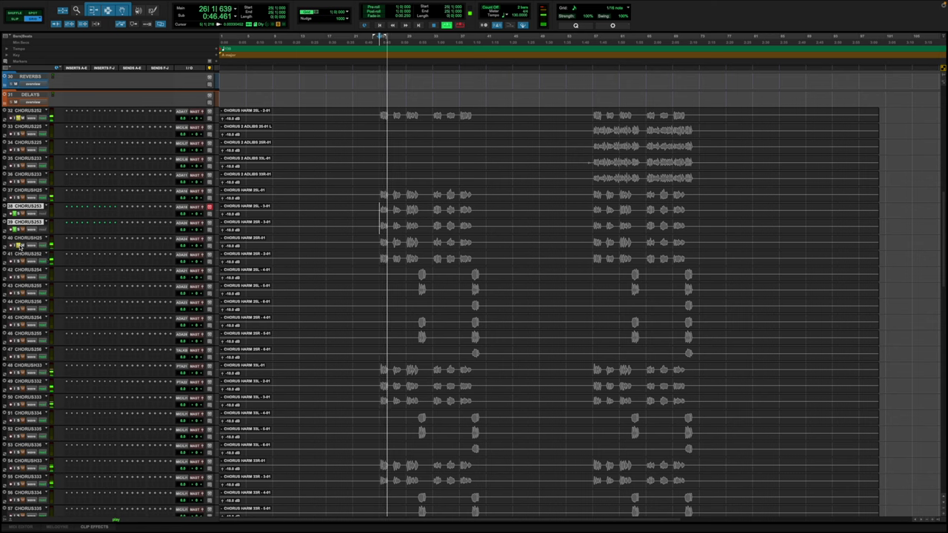
key("space")
key("space")
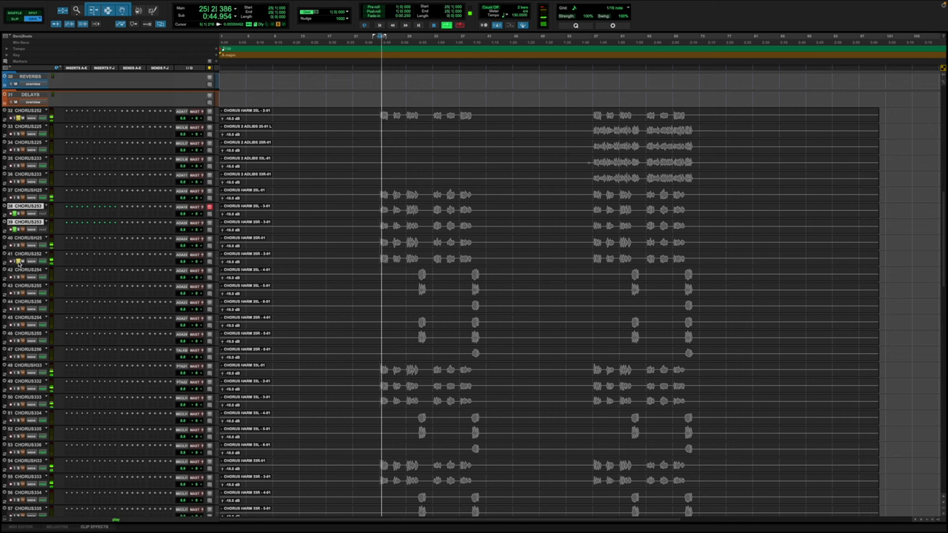
Step: Move the CHORUS HARM 25R - 2 track directly below CHORUS HARM 25L - 2 and enable input monitoring on both tracks
left_click_drag(22, 254, 16, 127)
key("space")
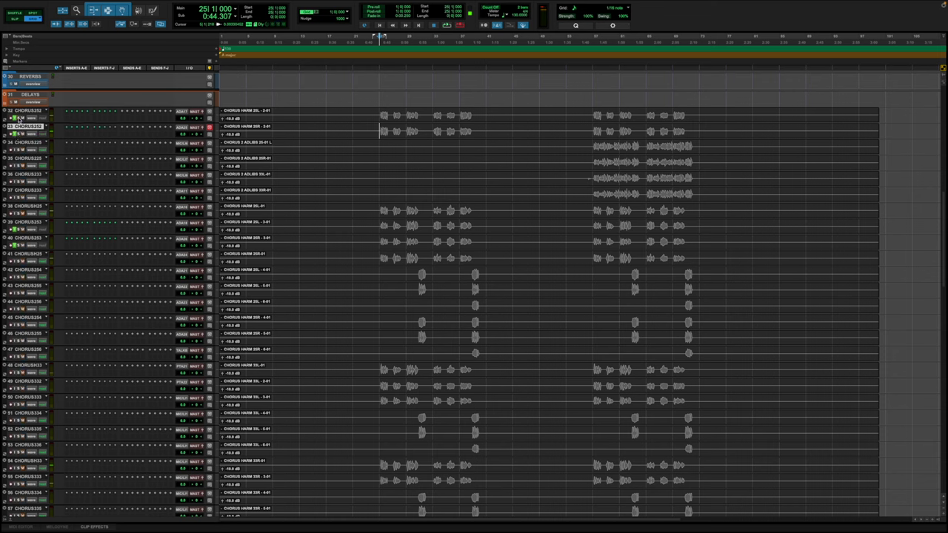
key("space")
key("space")
Step: Audition the CHORUS HARM 33L, 33L - 2 and 33L - 3 tracks and move all three directly below CHORUS HARM 25R - 3
key("space")
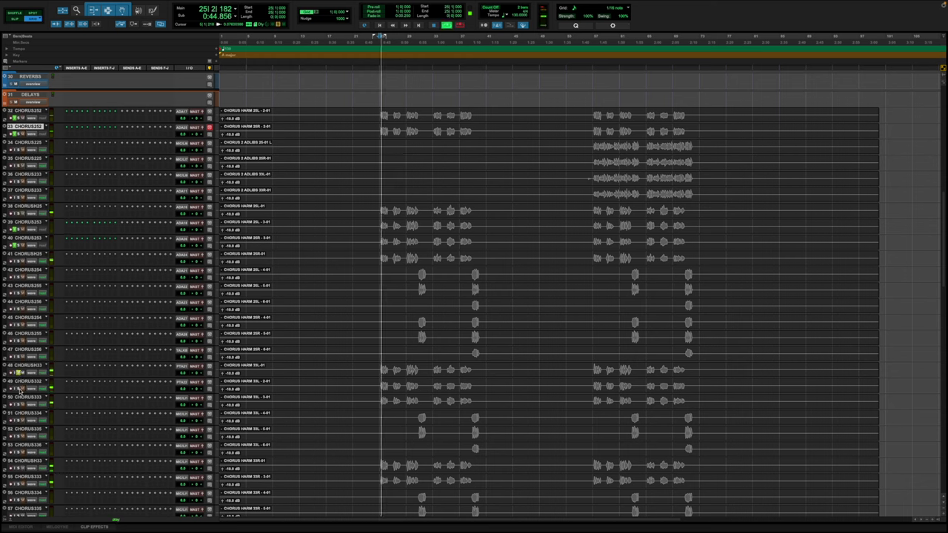
left_click(26, 397)
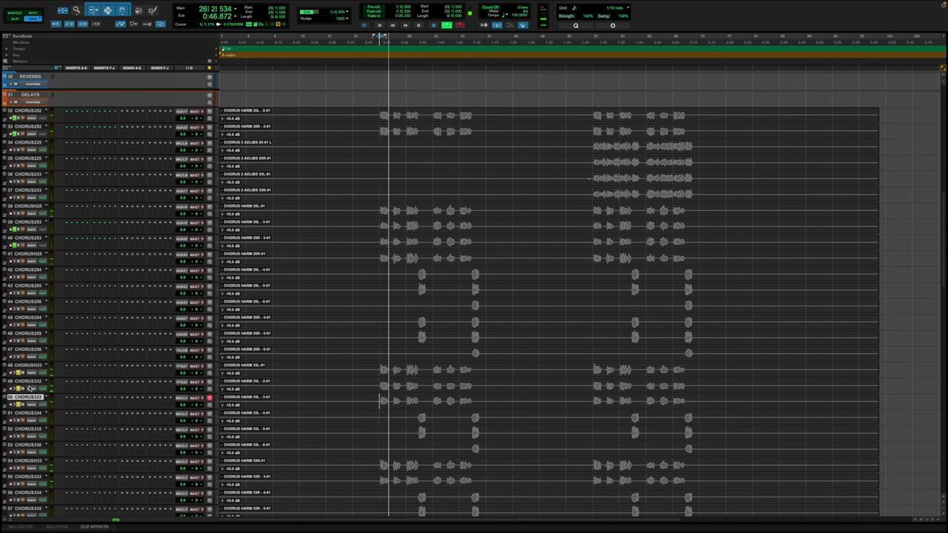
left_click(31, 367, "shift")
left_click_drag(32, 367, 33, 254)
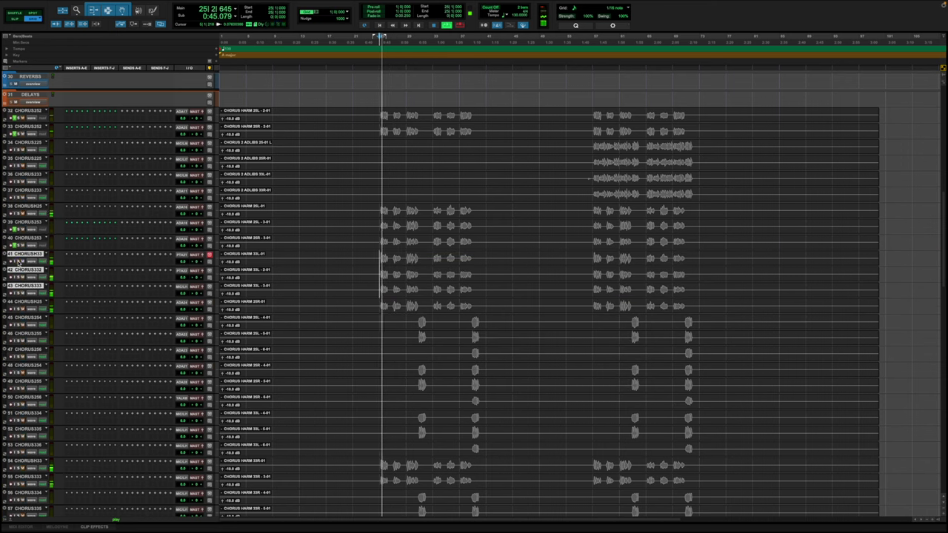
Step: Solo the CHORUS HARM 33L, 33L - 2 and 33L - 3 tracks from bar 25 to compare their harmony parts
key("space")
key("space")
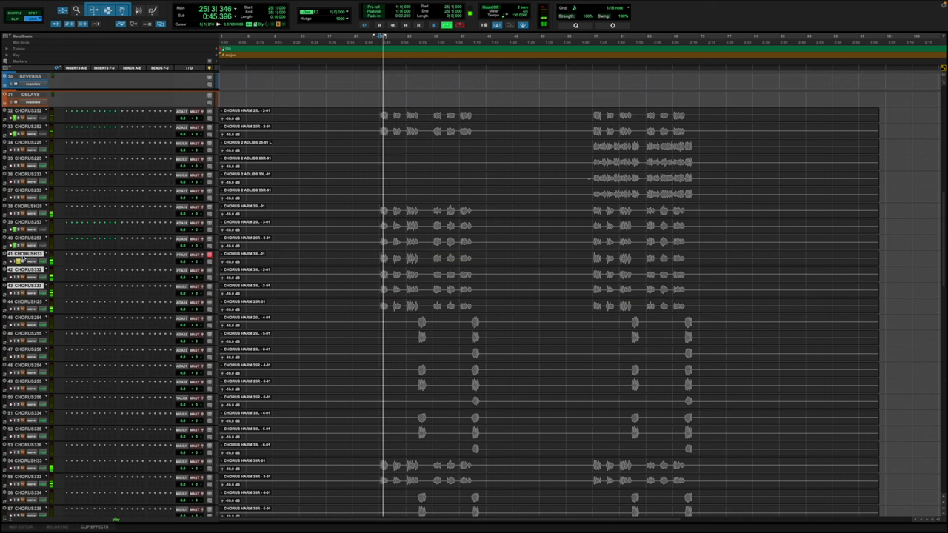
key("space")
key("space")
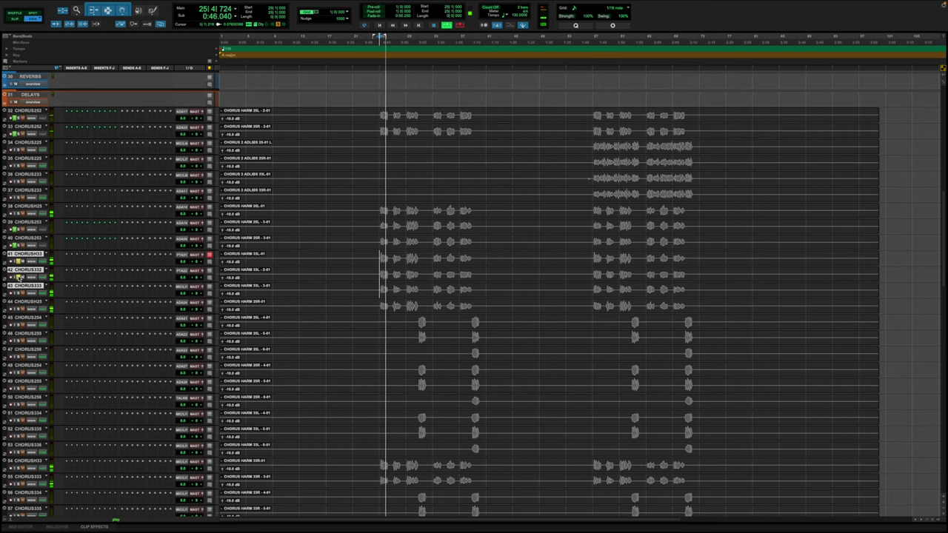
key("space")
key("space")
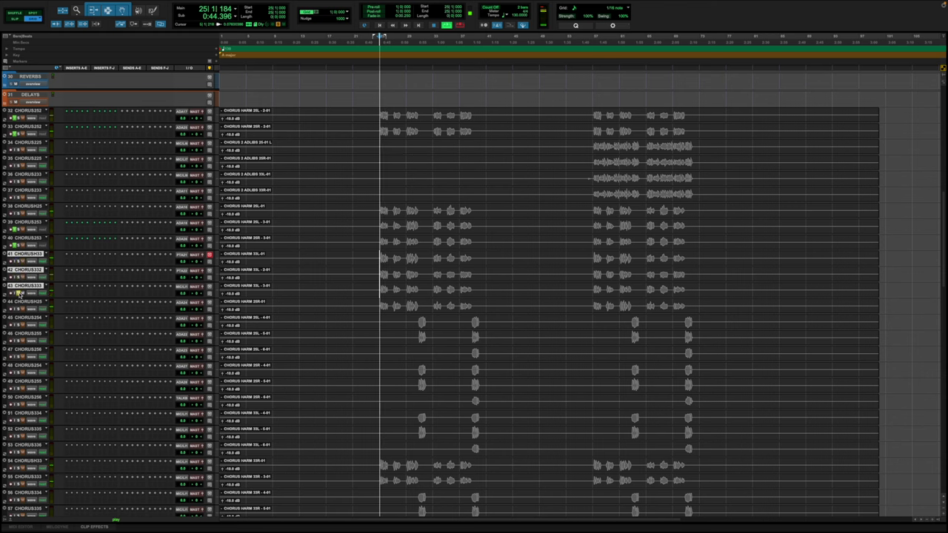
Step: Try CHORUS HARM 33L - 3 directly below 25R - 2 and play it soloed with 25L - 2 and 25R - 2
left_click_drag(22, 285, 28, 138)
key("space")
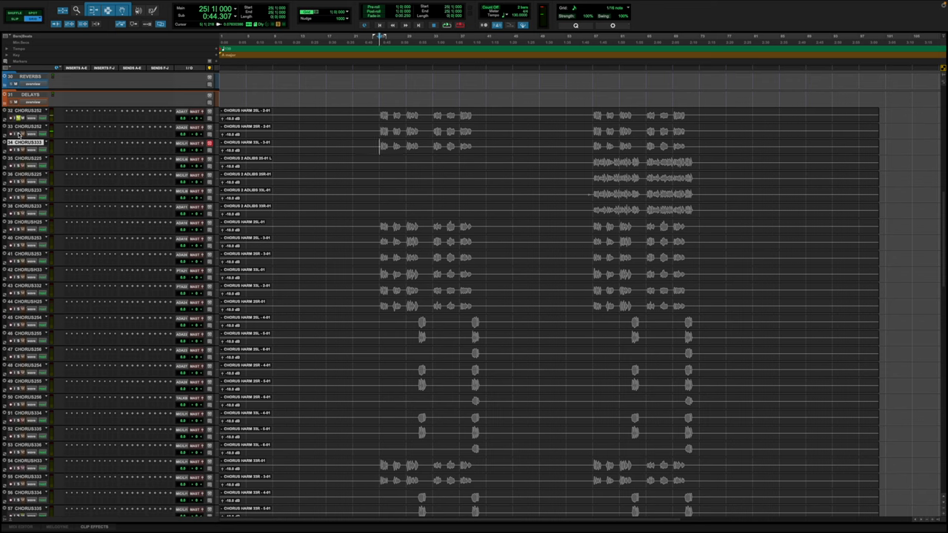
key("space")
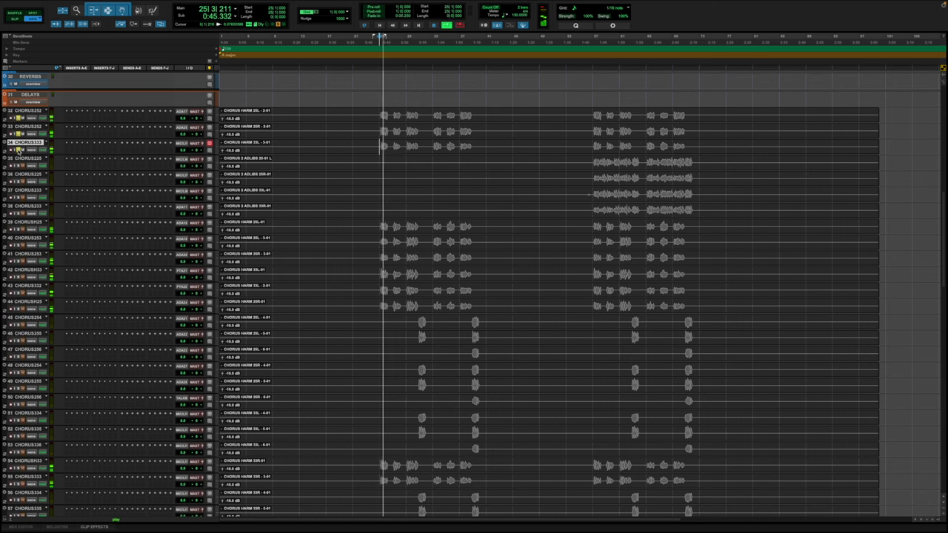
key("space")
Step: Solo CHORUS HARM 33L - 3 against 25L and move the 33L - 3 track between 25L and 25L - 3
left_click(18, 150)
key("space")
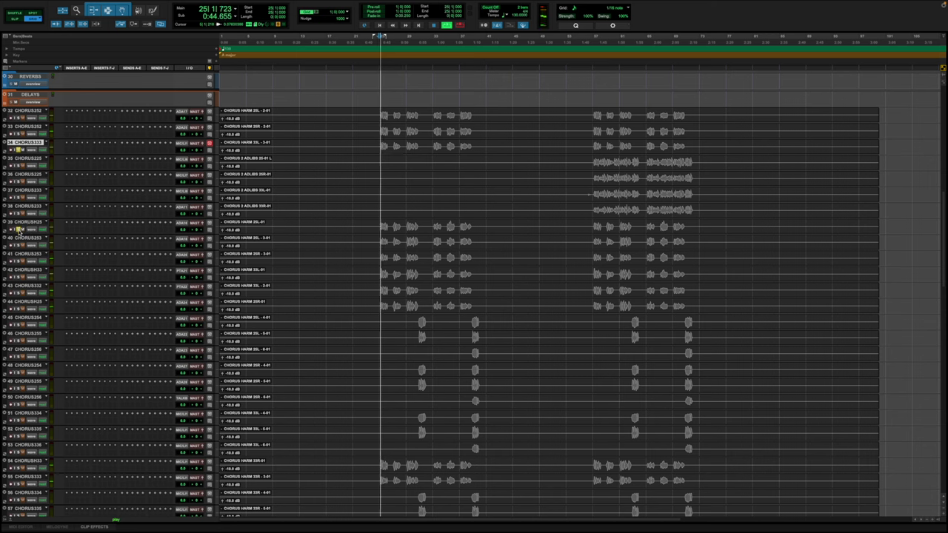
key("space")
key("space")
key("space")
left_click_drag(25, 144, 25, 244)
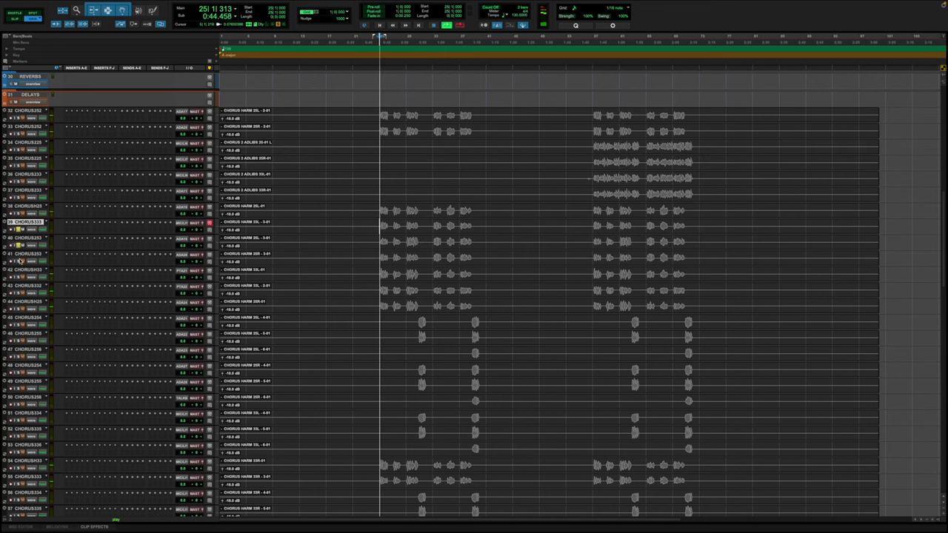
Step: Audition CHORUS HARM 33L - 3 with 25L - 3, 25R - 3 and 33L, and select the three tracks ending in 3
key("space")
key("space")
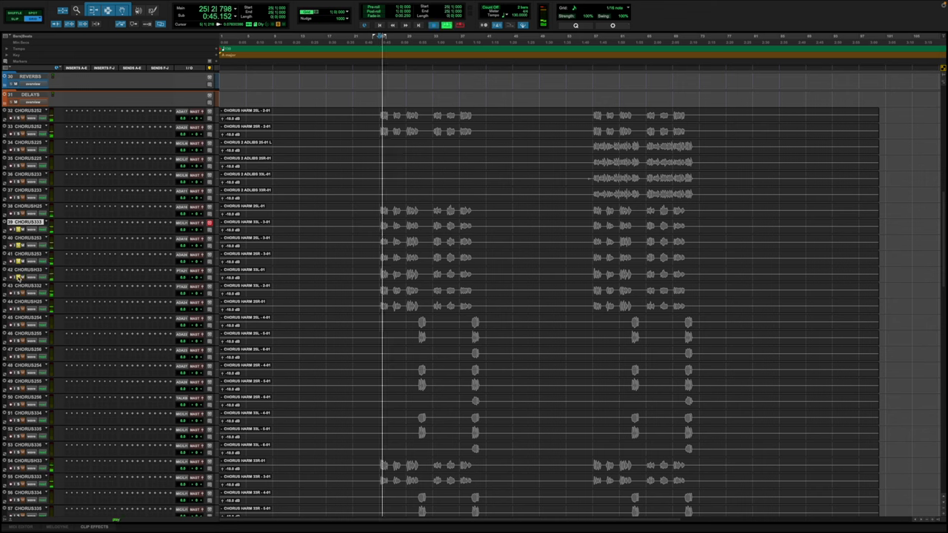
left_click(28, 254)
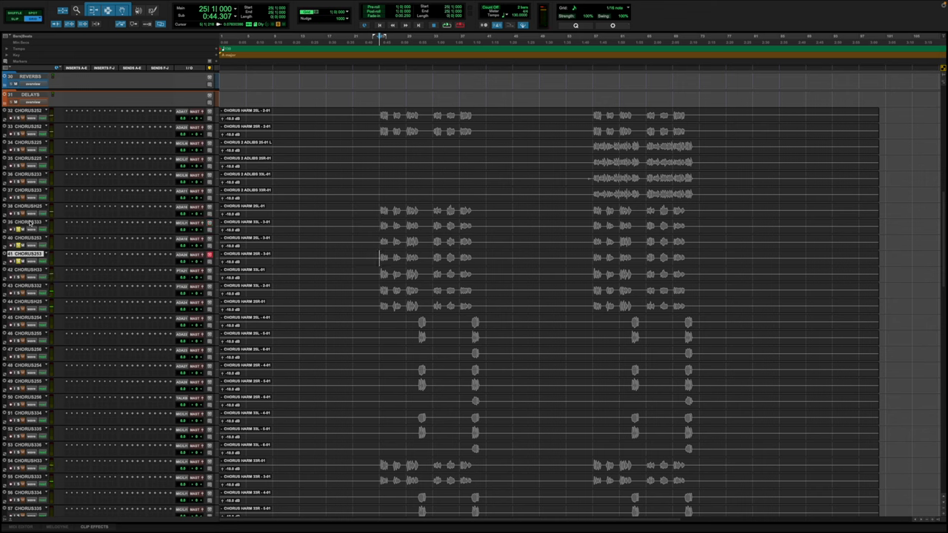
left_click(29, 222, "shift")
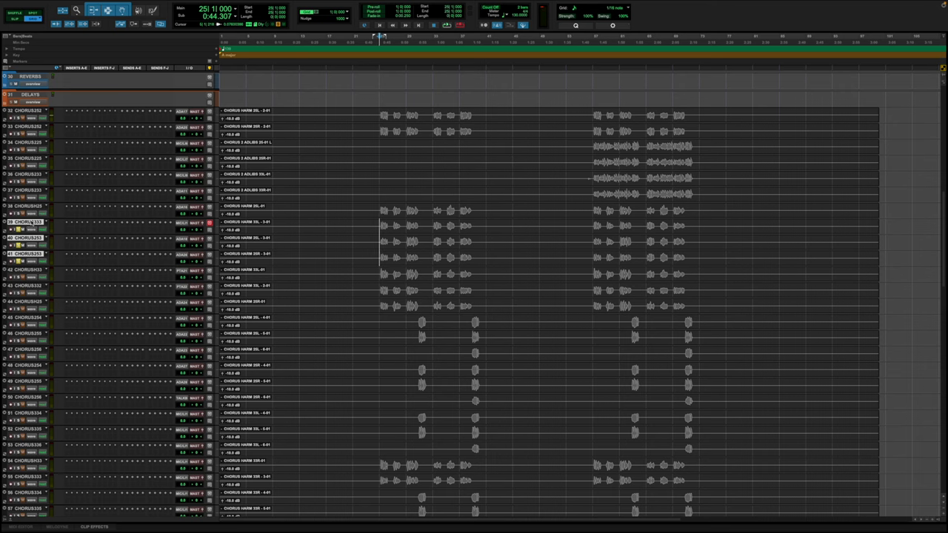
Step: Audition CHORUS HARM 33R and 33R - 3 against the soloed harmony tracks and move 33R - 3 directly below 25R - 3
key("space")
scroll(151, 359, "down", 4)
key("space")
key("space")
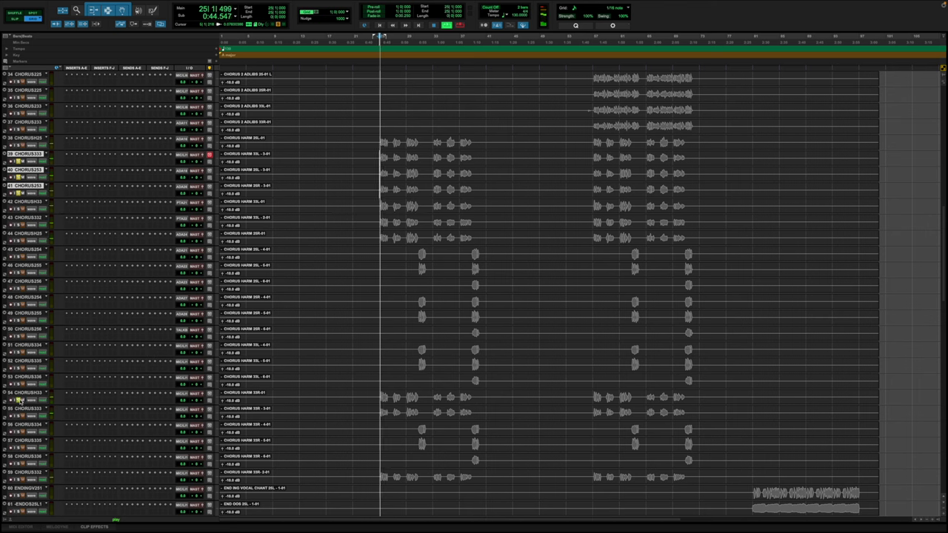
key("space")
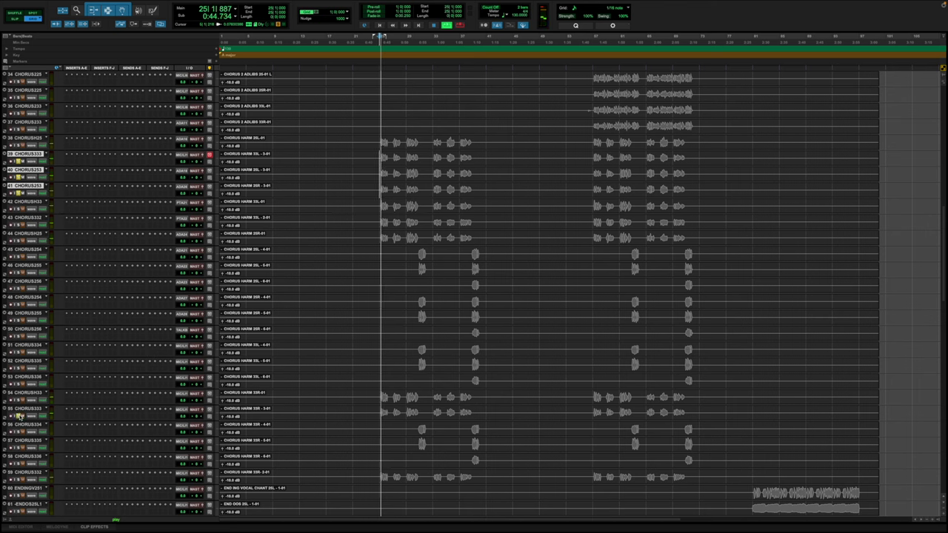
left_click(25, 408)
left_click_drag(30, 397, 30, 202)
Step: Solo CHORUS HARM 33R - 2 along with the four matched part 3 tracks to check whether it belongs with them
key("space")
key("space")
scroll(133, 251, "down", 3)
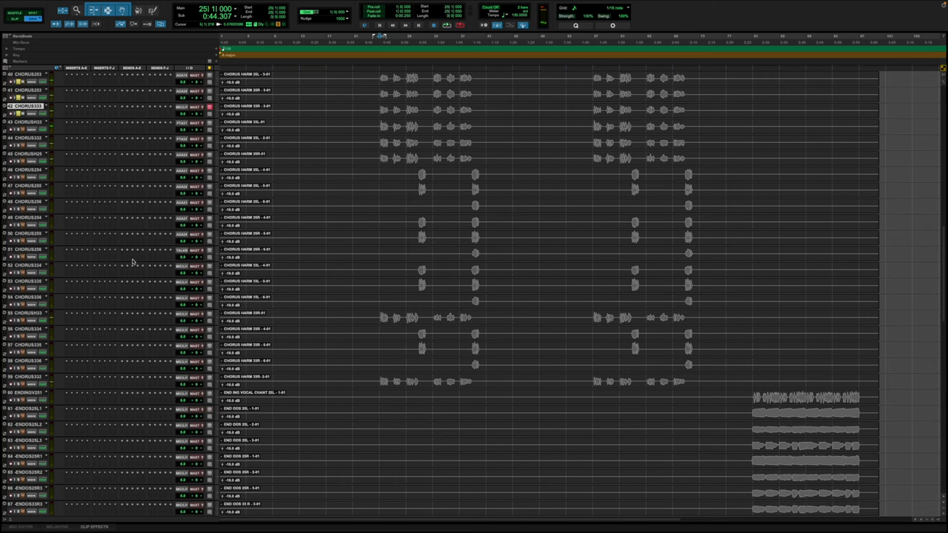
key("space")
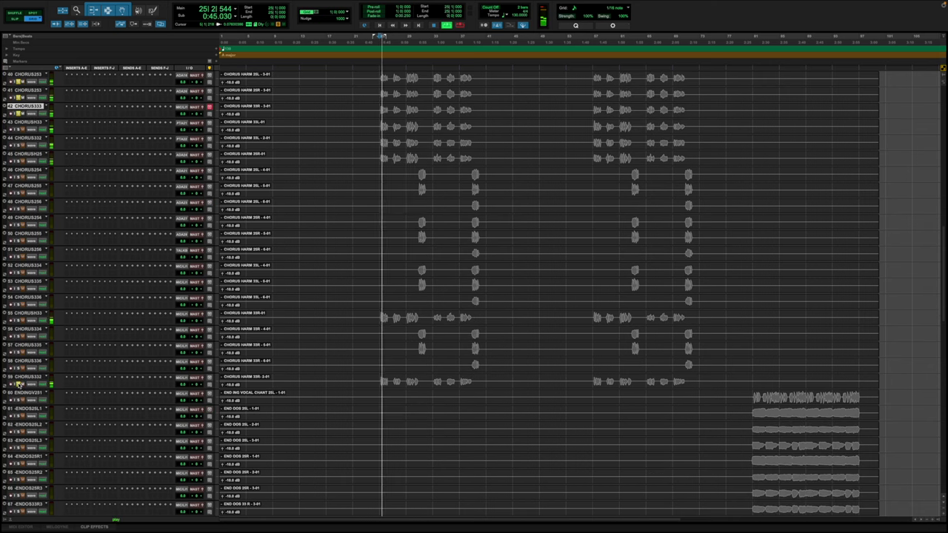
key("space")
scroll(18, 385, "down", 20)
scroll(74, 265, "up", 20)
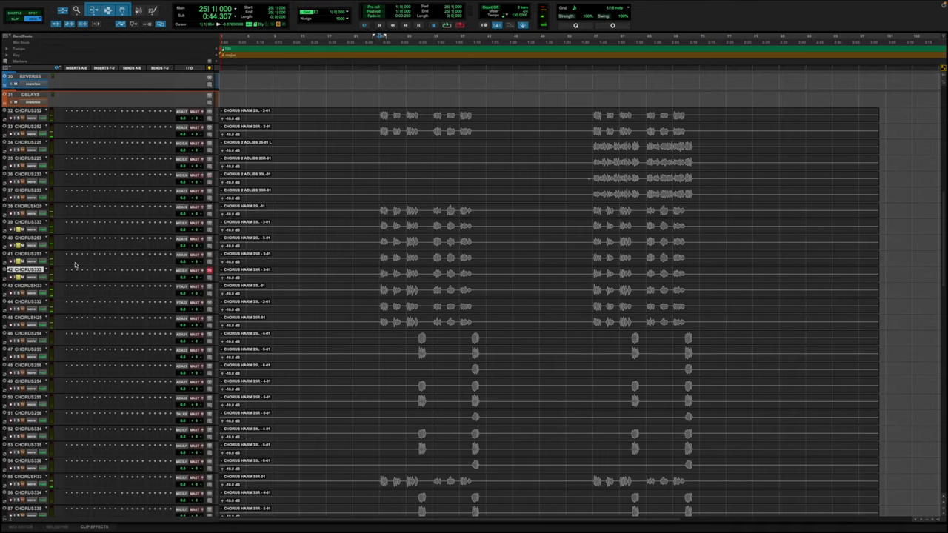
Step: Move the CHORUS HARM 33L - 3, 25L - 3, 25R - 3 and 33R - 3 tracks above 25L - 2 and combine them in a Mix/Edit group
left_click(36, 222, "shift")
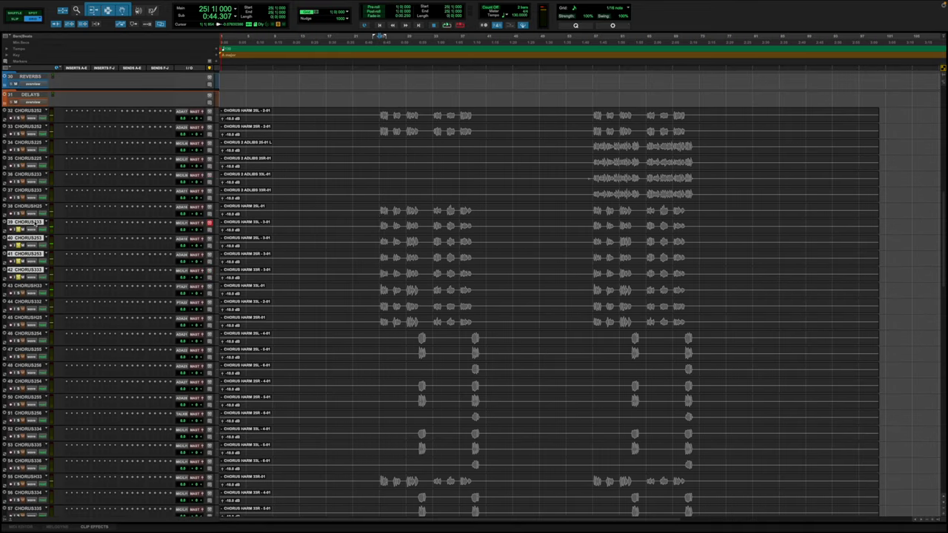
left_click_drag(36, 222, 30, 112)
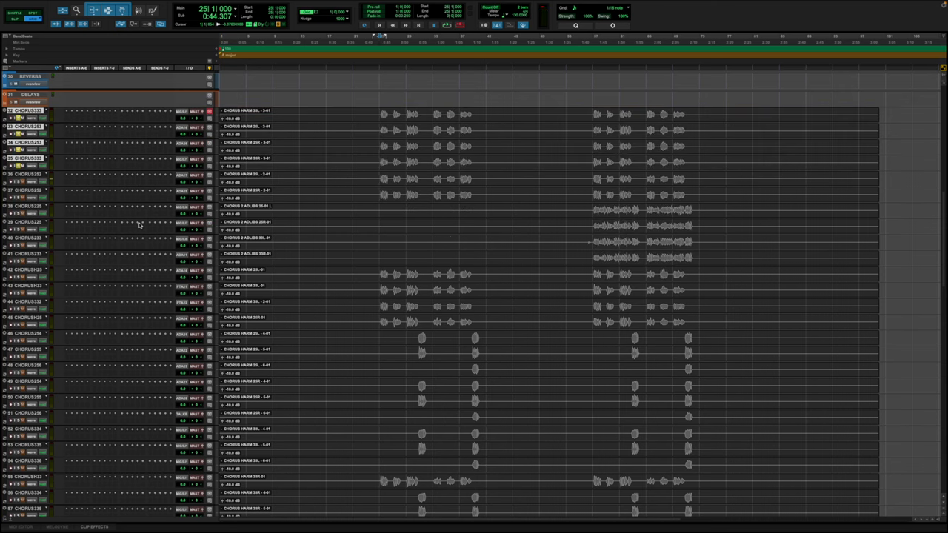
key("super+g")
type("GAR")
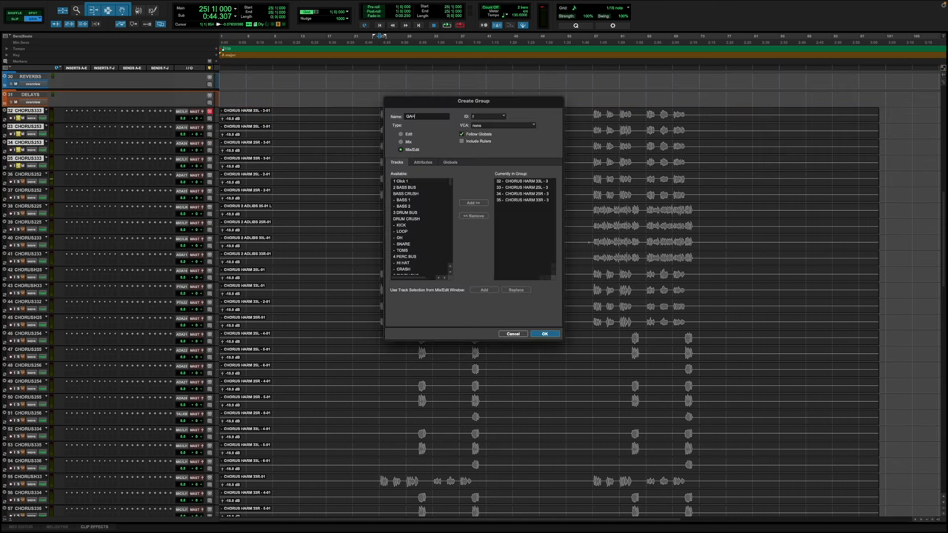
key("BackSpace")
key("BackSpace")
key("Return")
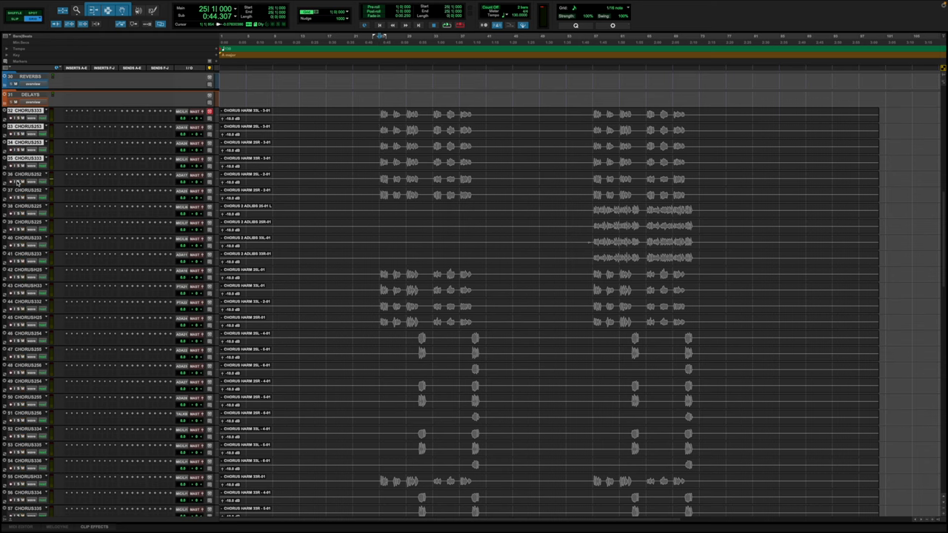
Step: Audition CHORUS HARM 25L - 2 and 25R - 2 with the remaining harmonies and move 33L - 2 directly below 25R - 2
key("space")
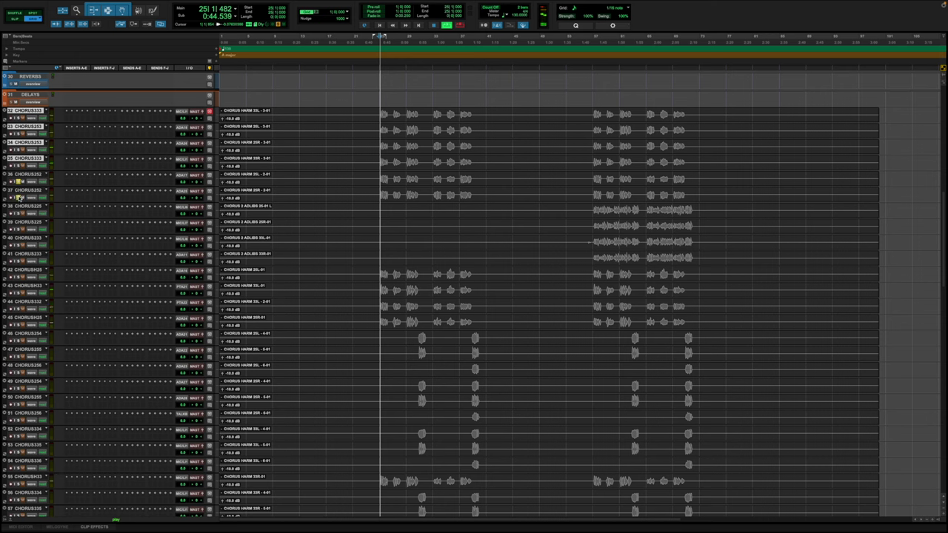
key("space")
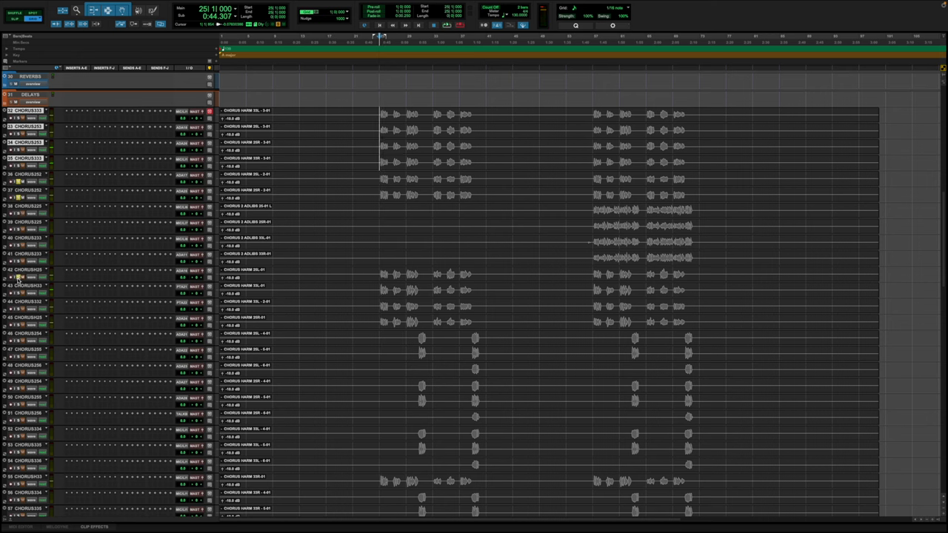
key("space")
key("space")
left_click_drag(25, 304, 30, 208)
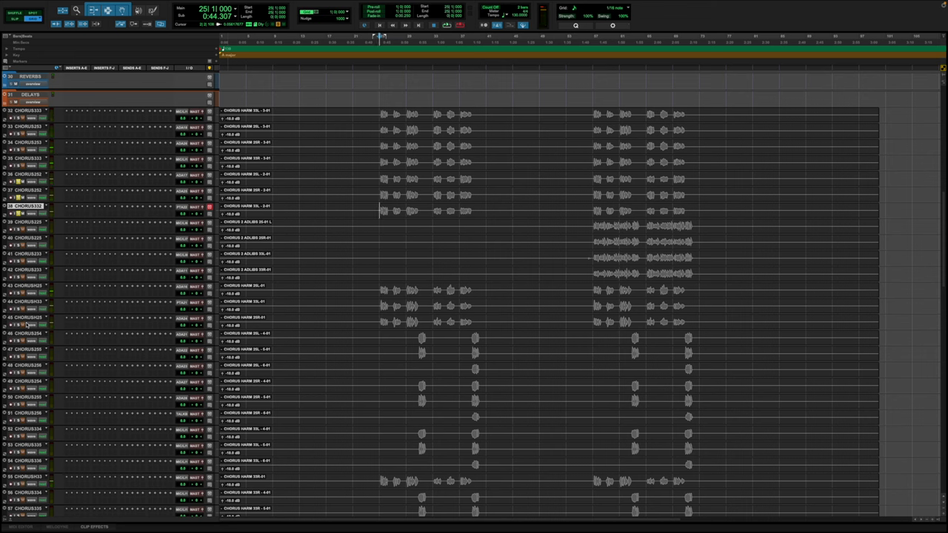
Step: Play the soloed CHORUS HARM 25L - 2, 25R - 2 and 33L - 2 tracks against the remaining chorus harmonies
key("space")
key("space")
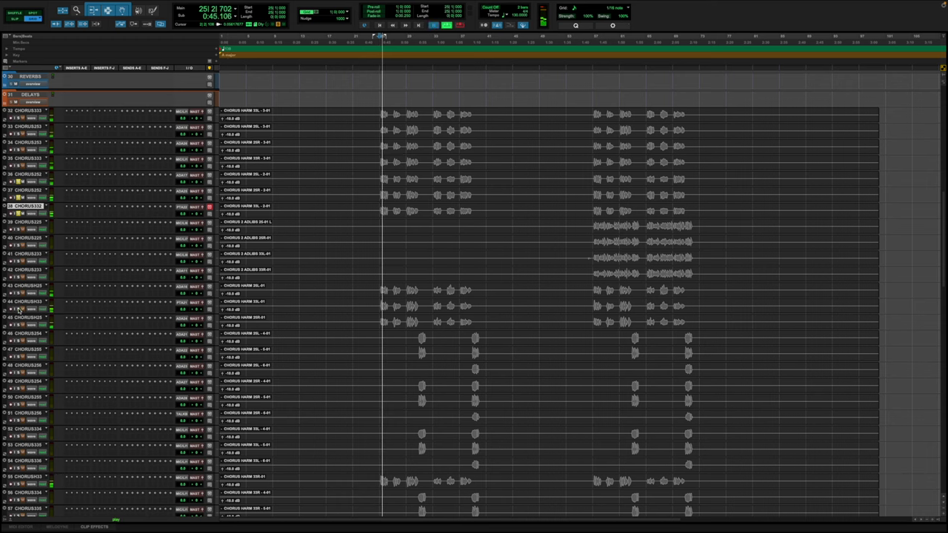
key("space")
key("space")
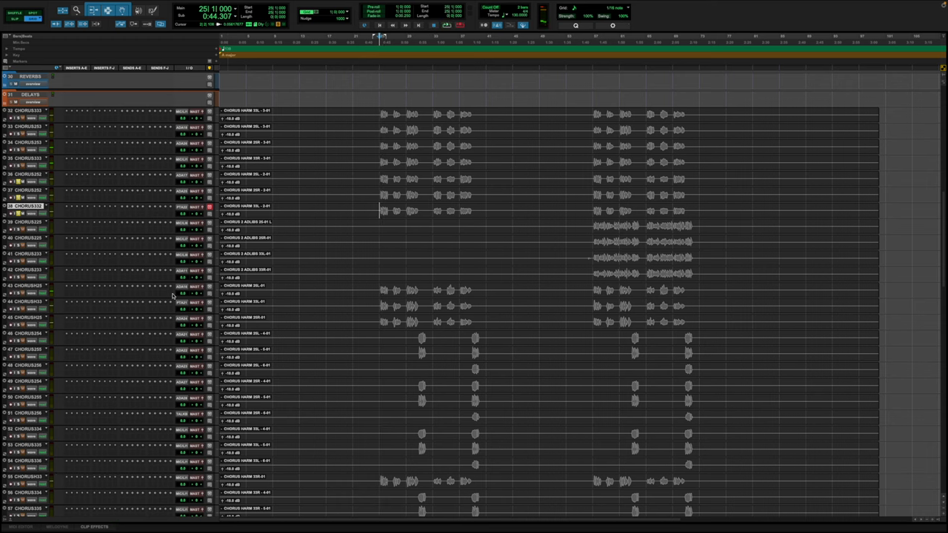
Step: Audition CHORUS HARM 33R - 2 with the soloed part 2 tracks and move it directly below CHORUS HARM 33L - 2
scroll(208, 294, "down", 5)
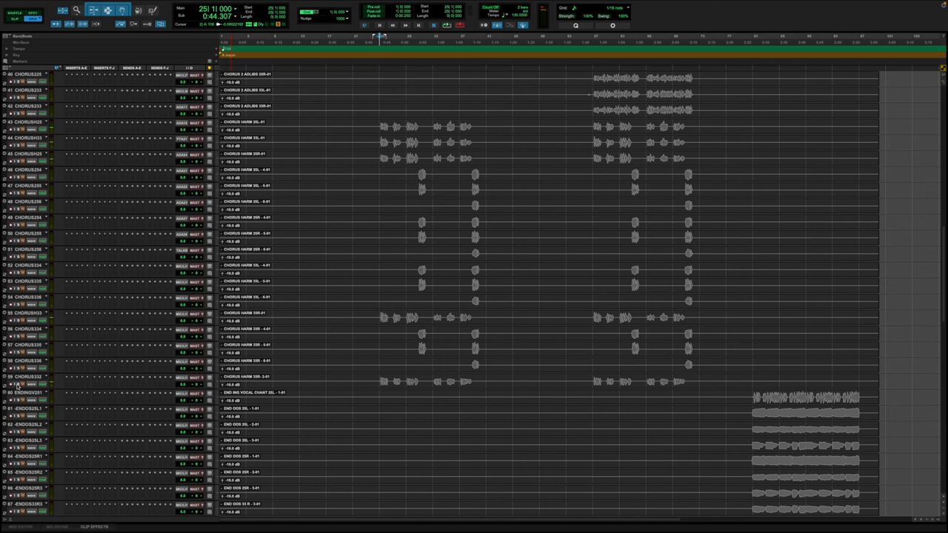
key("space")
key("space")
left_click_drag(26, 378, 38, 207)
left_click_drag(22, 287, 22, 231)
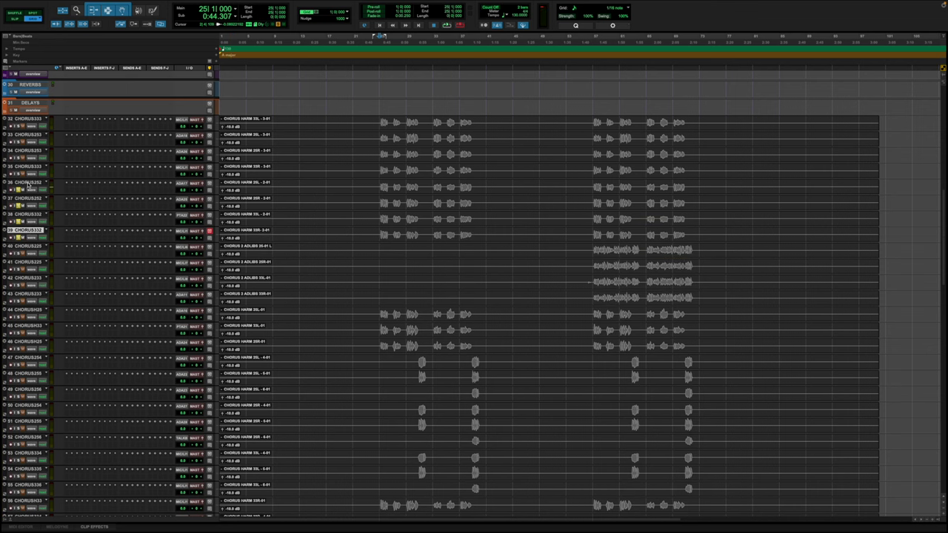
Step: Combine the CHORUS HARM 25L - 2, 25R - 2, 33L - 2 and 33R - 2 tracks in a Mix/Edit group named HARM 2
left_click(24, 183, "shift")
key("super+g")
type("HARM 2")
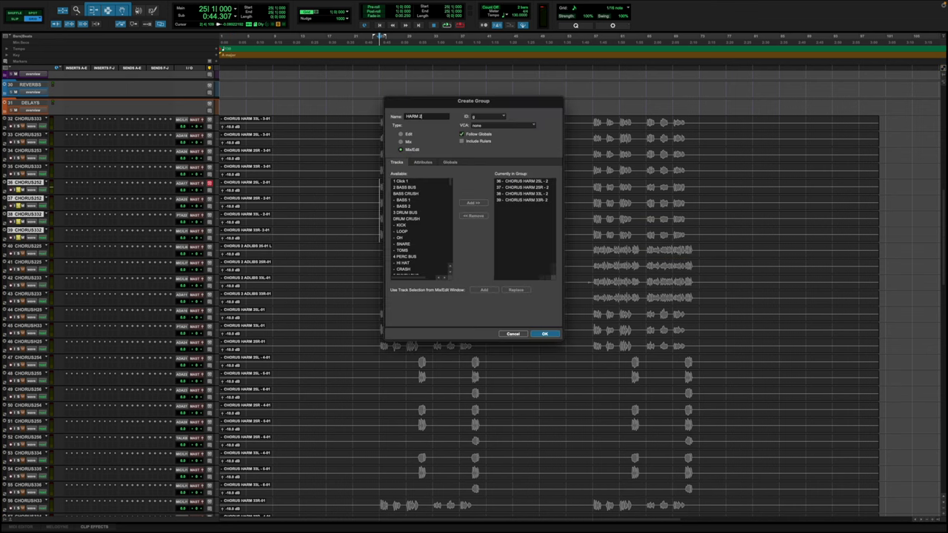
key("Return")
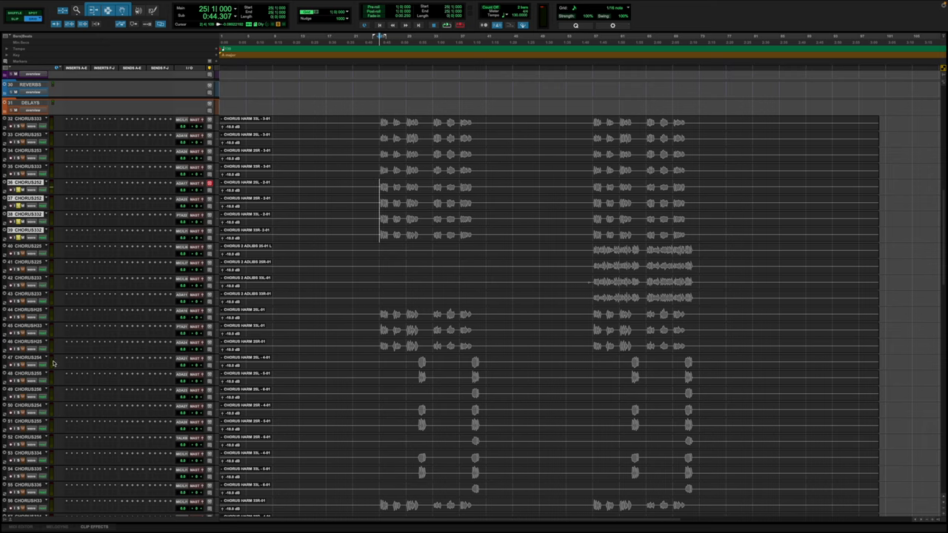
Step: Move CHORUS HARM 33R directly below CHORUS HARM 25R and combine the 25L, 33L, 25R and 33R tracks in a Mix/Edit group named HARM 3
scroll(107, 493, "down", 3)
left_click_drag(34, 452, 9, 306)
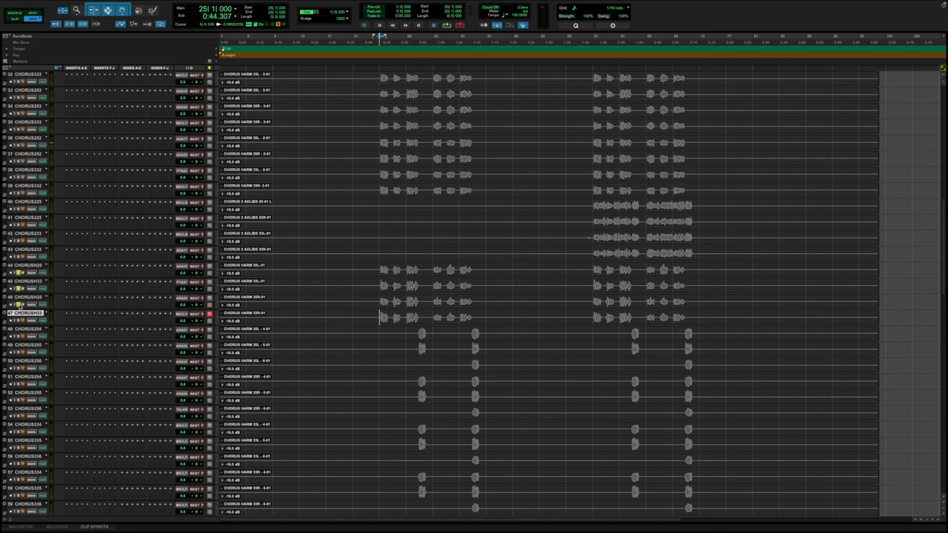
key("space")
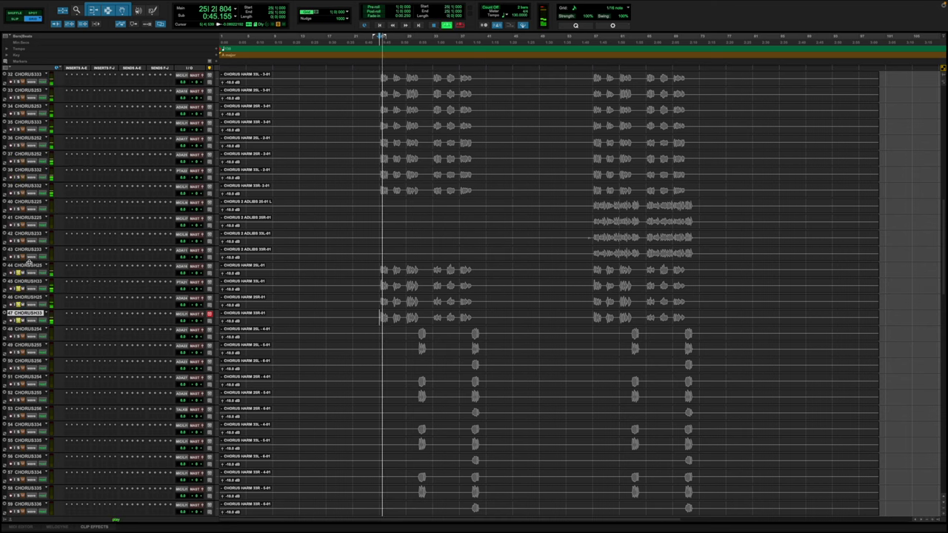
left_click(29, 313, "shift")
key("super+g")
type("HARM 3")
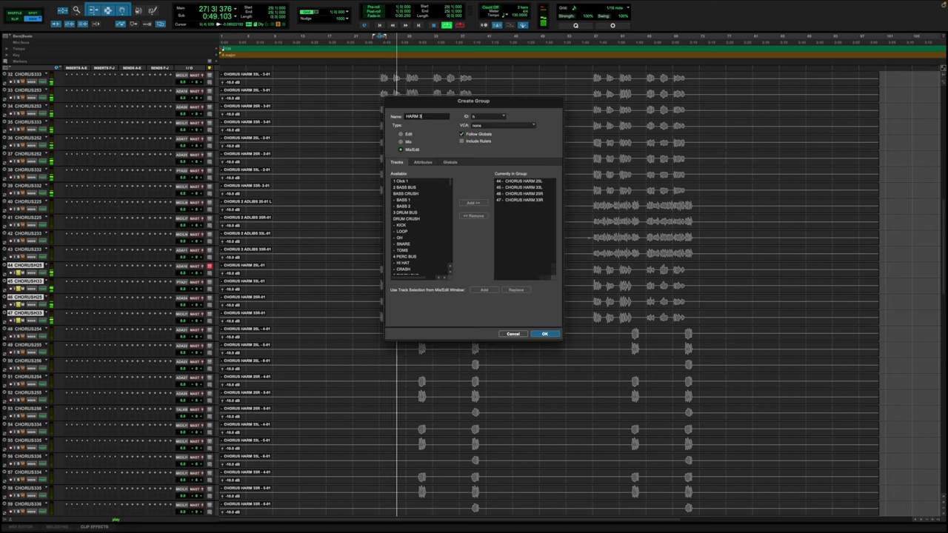
key("Return")
Step: Move the four HARM 3 group tracks directly below CHORUS HARM 33R - 2 and restart playback
key("space")
left_click_drag(22, 268, 26, 194)
key("space")
scroll(544, 247, "up", 3)
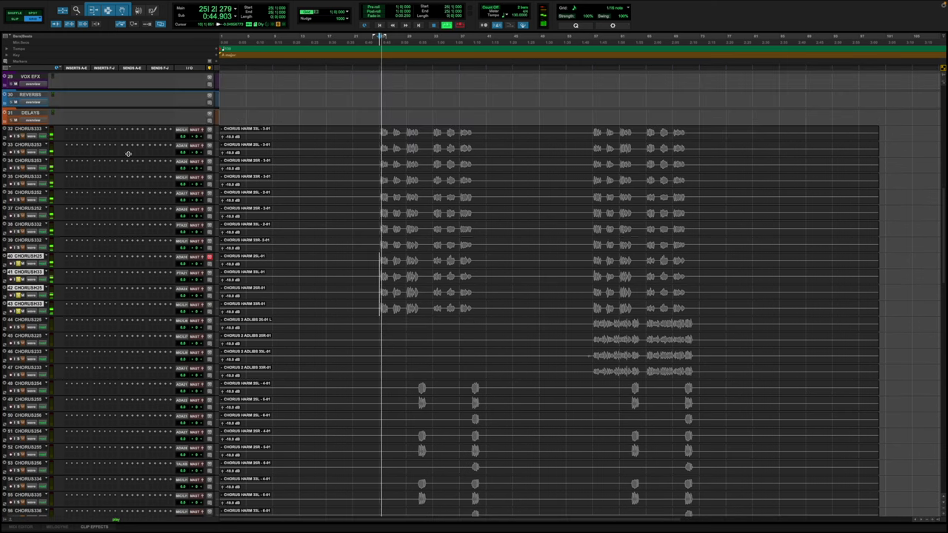
Step: Solo all twelve grouped CHORUS HARM tracks and play them together from bar 25
left_click(20, 131, "shift")
left_click(18, 136, "alt+shift")
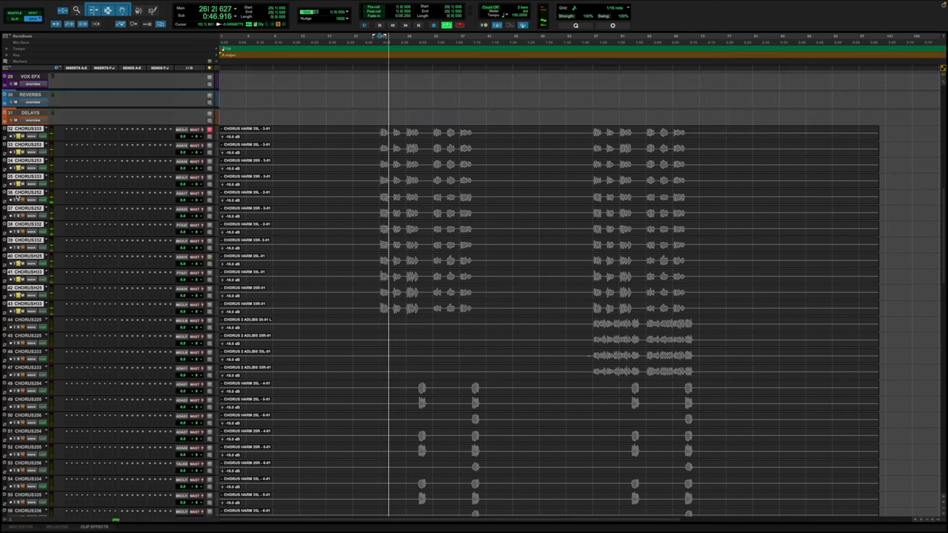
key("space")
key("space")
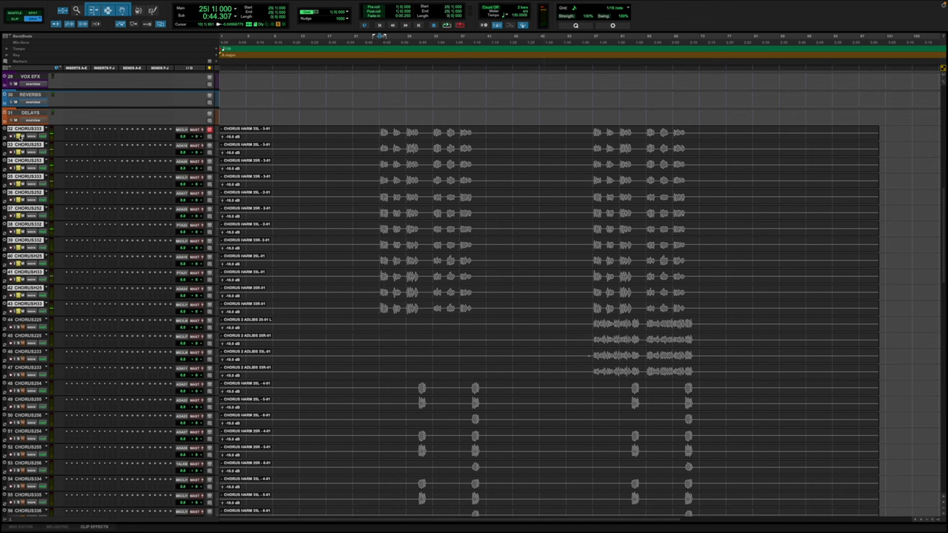
Step: Pan the twelve chorus harmony tracks alternately hard left and hard right at 100 and play them back
left_click_drag(198, 137, 263, 184)
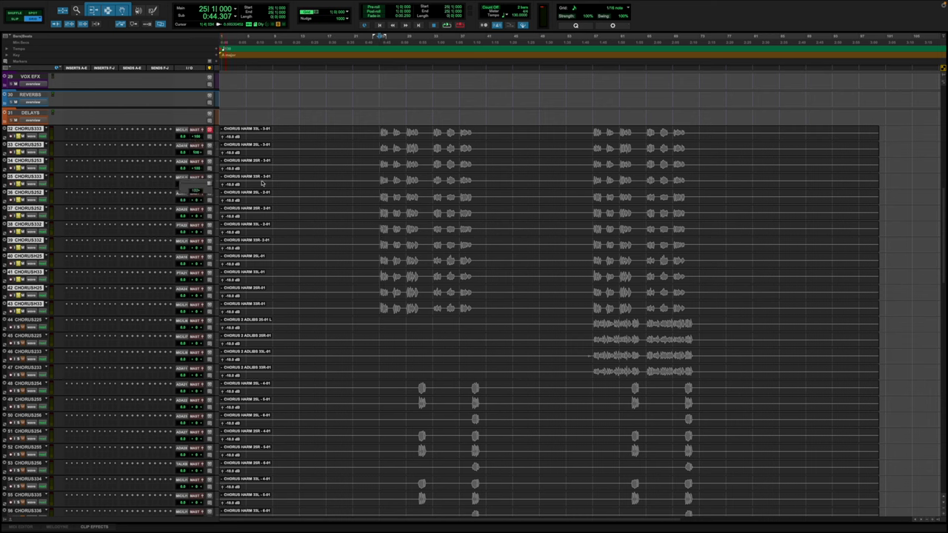
left_click_drag(202, 200, 136, 215)
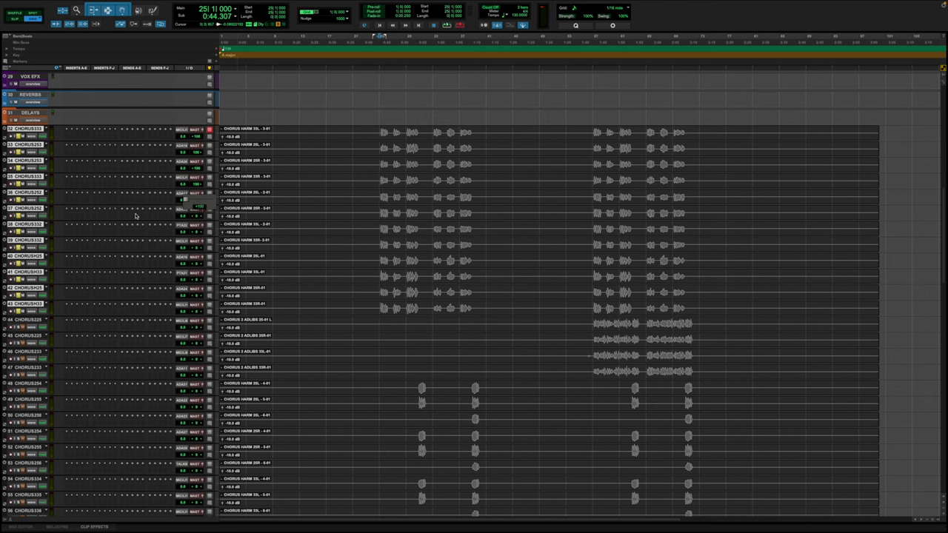
left_click_drag(194, 218, 130, 238)
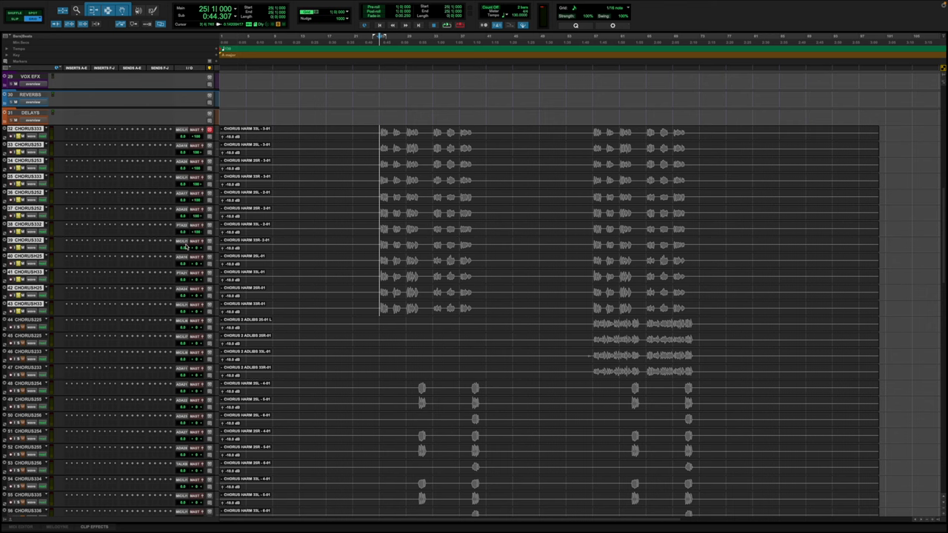
left_click_drag(196, 248, 259, 252)
left_click_drag(200, 266, 271, 282)
left_click_drag(200, 299, 256, 310)
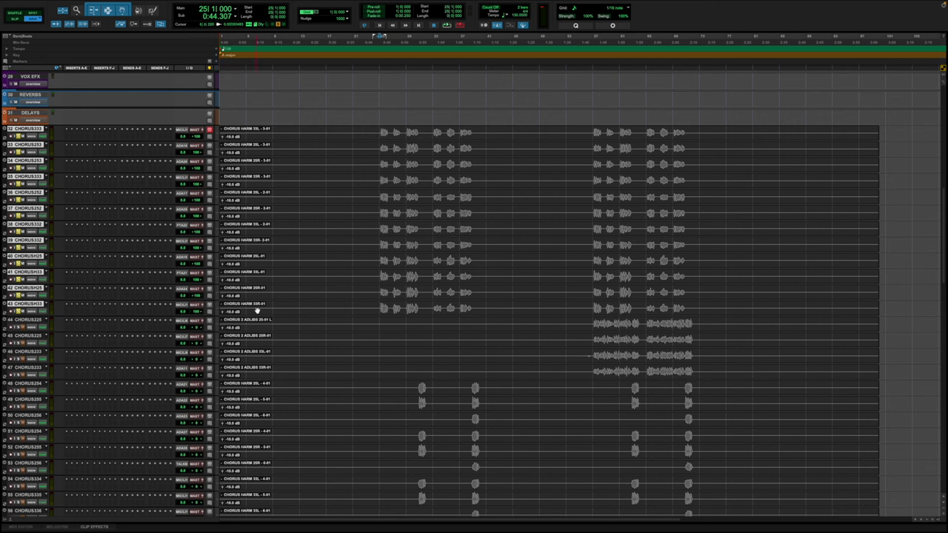
key("space")
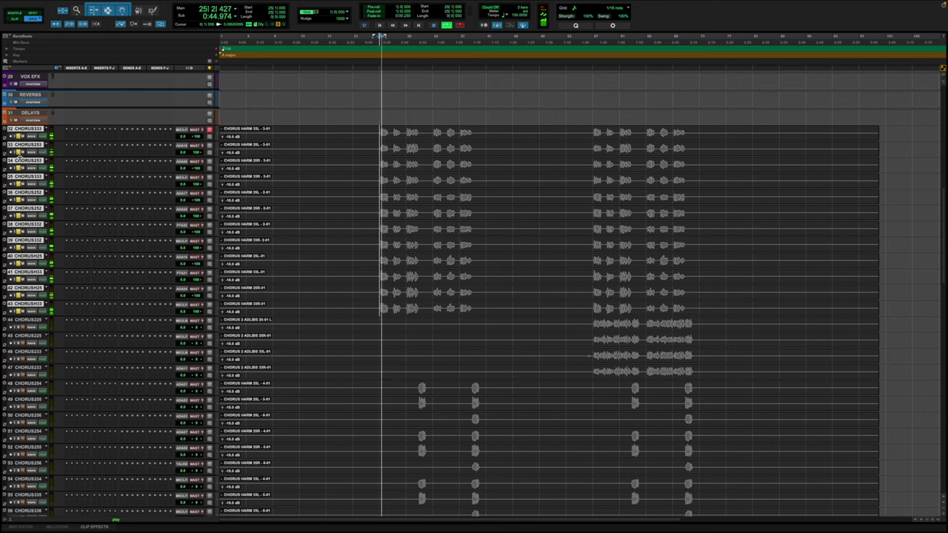
key("space")
Step: Move the twelve selected CHORUS HARM tracks into the BGV BUS folder
right_click(27, 129)
left_click(25, 130)
scroll(26, 130, "up", 15)
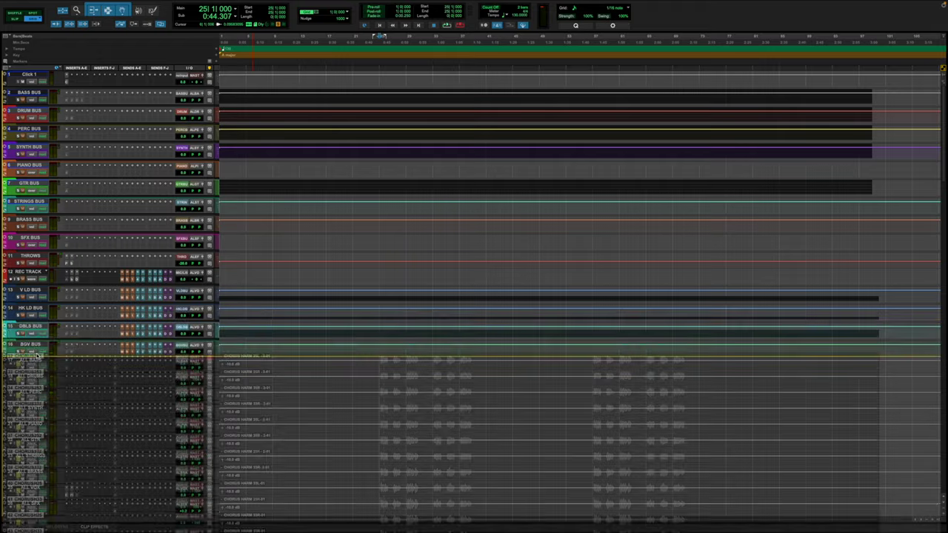
left_click_drag(43, 290, 28, 348)
Step: Solo the four CHORUS 2 ADLIBS tracks and audition them together from bar 57
scroll(391, 324, "down", 15)
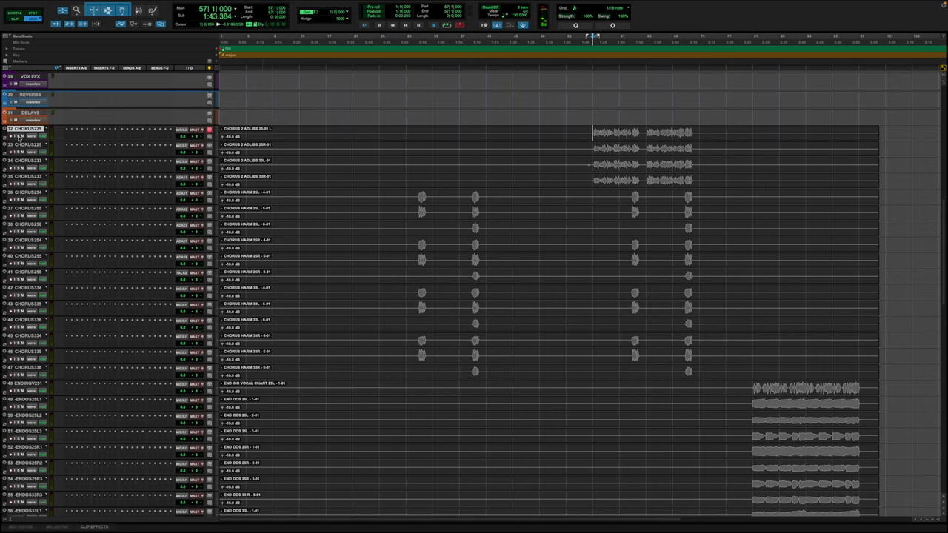
key("space")
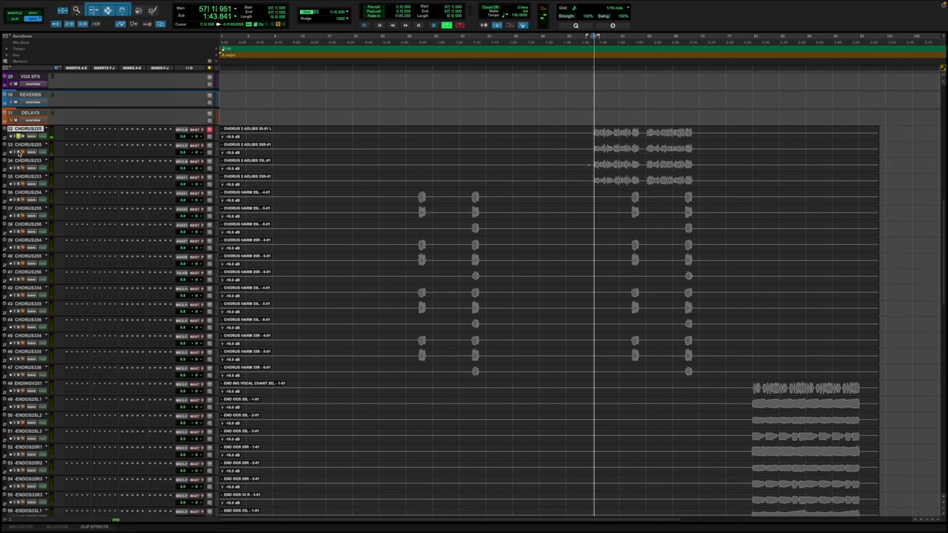
key("space")
left_click(30, 177)
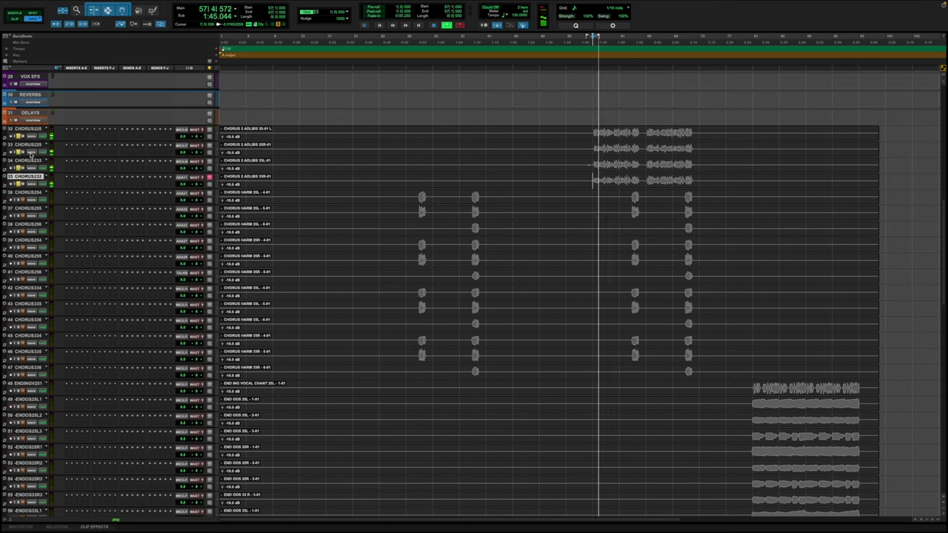
Step: Combine the four CHORUS 2 ADLIBS tracks in a Mix/Edit group named HARM and move them into the BGV BUS folder
left_click(31, 130, "shift")
key("super+g")
type("HARM")
key("Return")
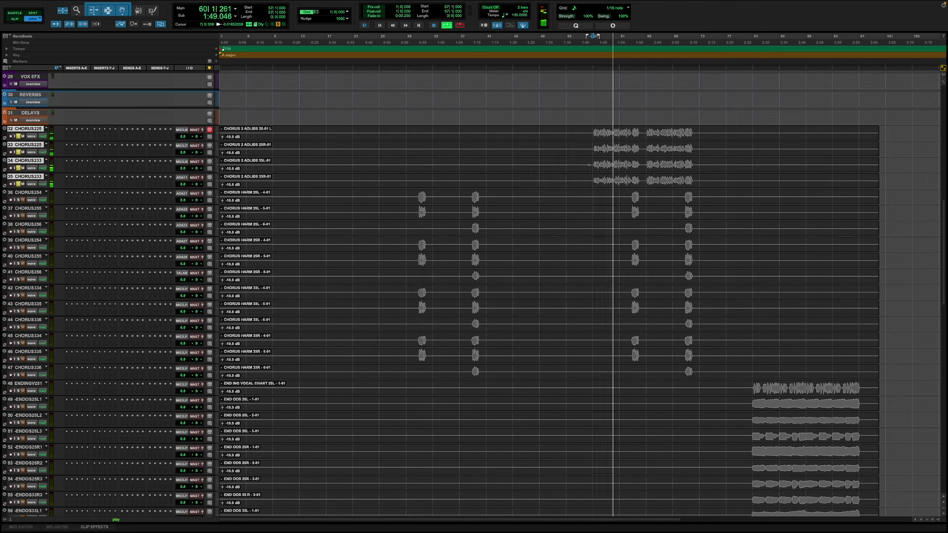
left_click_drag(34, 131, 46, 350)
Step: Solo VERSE 1 HARM 25L and try playing it from bar 17
scroll(669, 301, "down", 10)
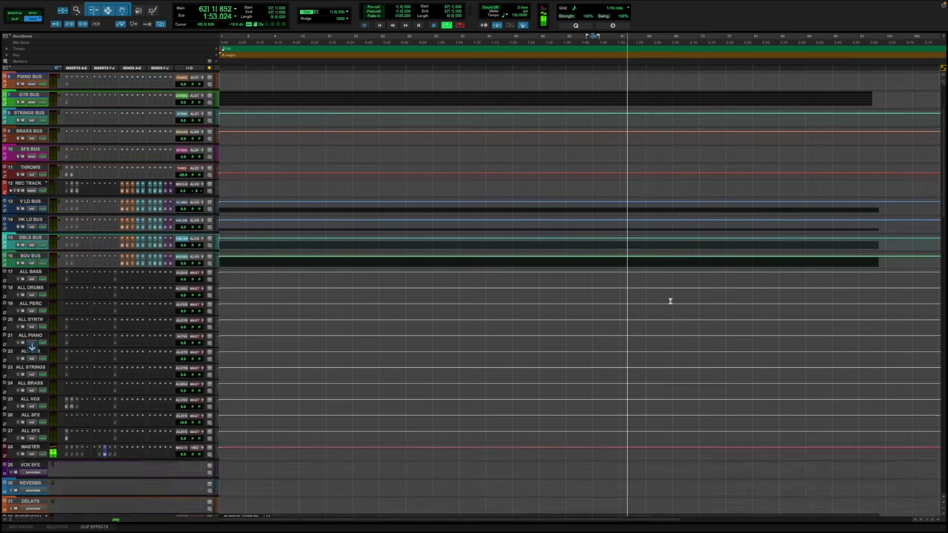
scroll(669, 301, "down", 15)
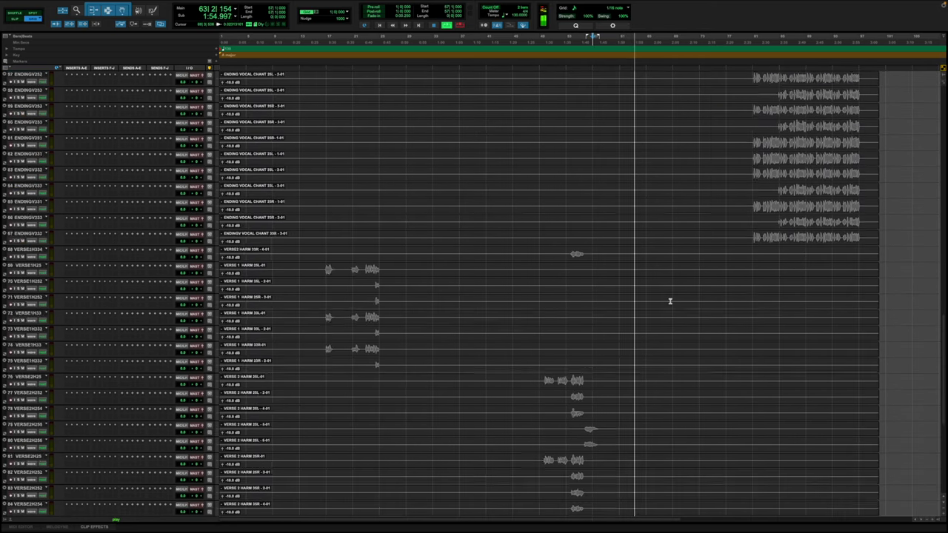
key("space")
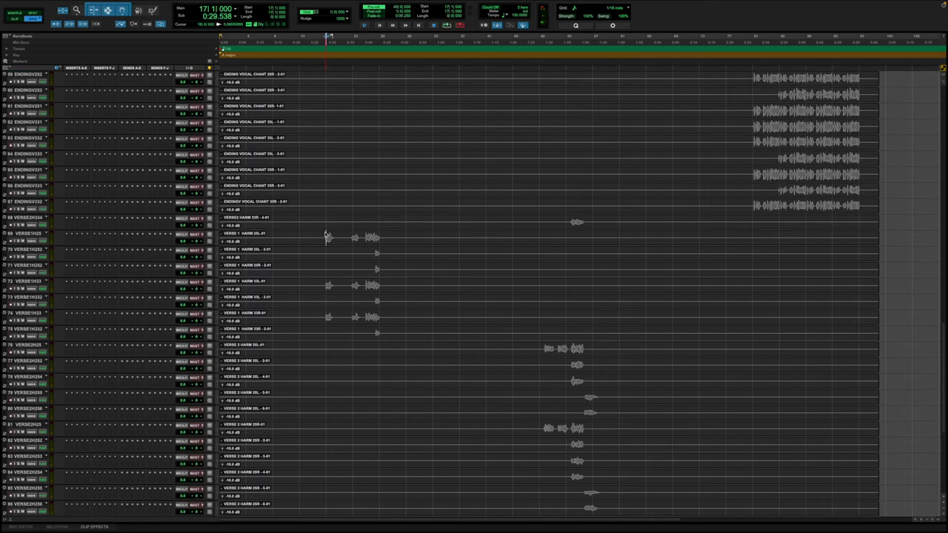
key("space")
key("space")
left_click(19, 241)
key("space")
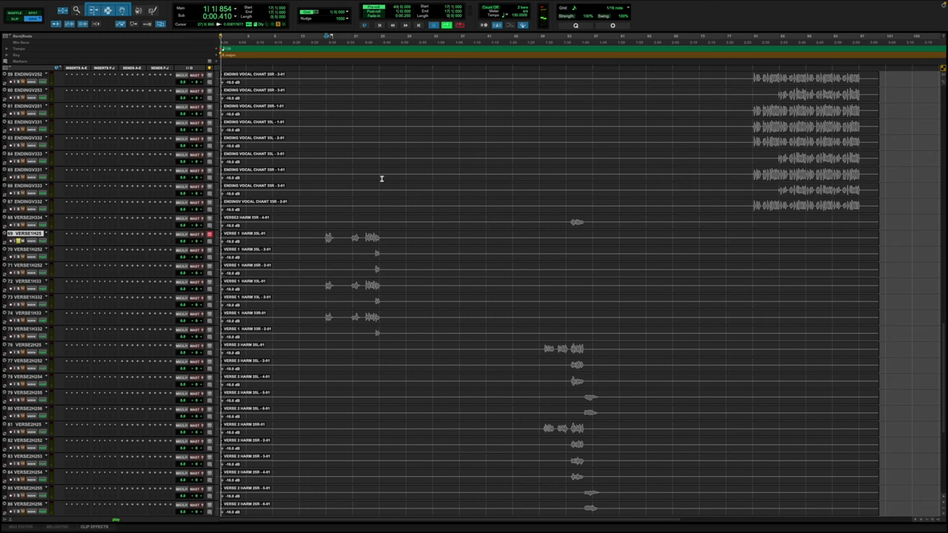
key("space")
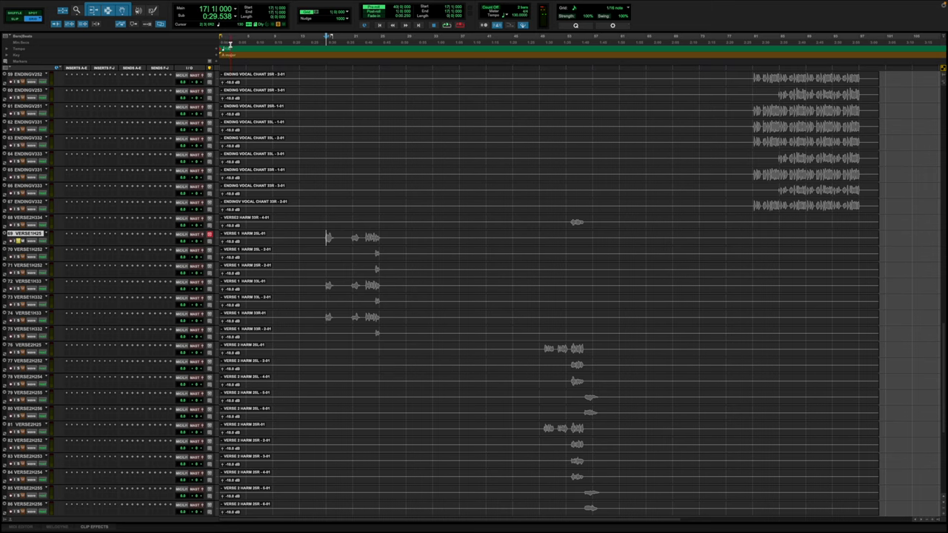
Step: Turn off the pre-roll and audition VERSE 1 HARM 25L with 33L and 33R from bar 17
key("shift+k")
key("shift+k")
key("space")
key("space")
key("space")
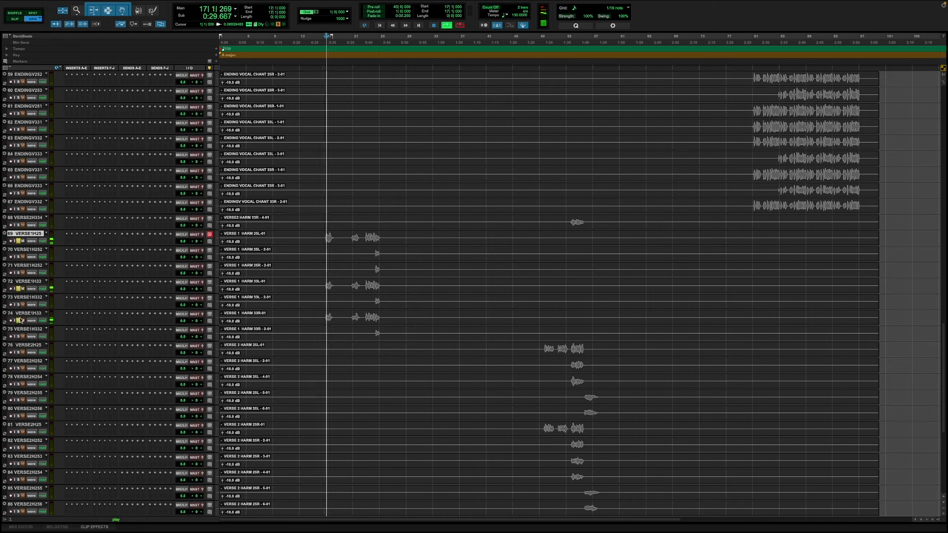
key("space")
Step: Move VERSE 1 HARM 33L and 33R directly below VERSE 1 HARM 25L and play them
left_click_drag(24, 315, 32, 248)
left_click(29, 282, "shift")
key("space")
Step: Audition VERSE 1 HARM 25R from the end of the track list and move it directly below VERSE 1 HARM 33R
scroll(438, 266, "down", 5)
key("space")
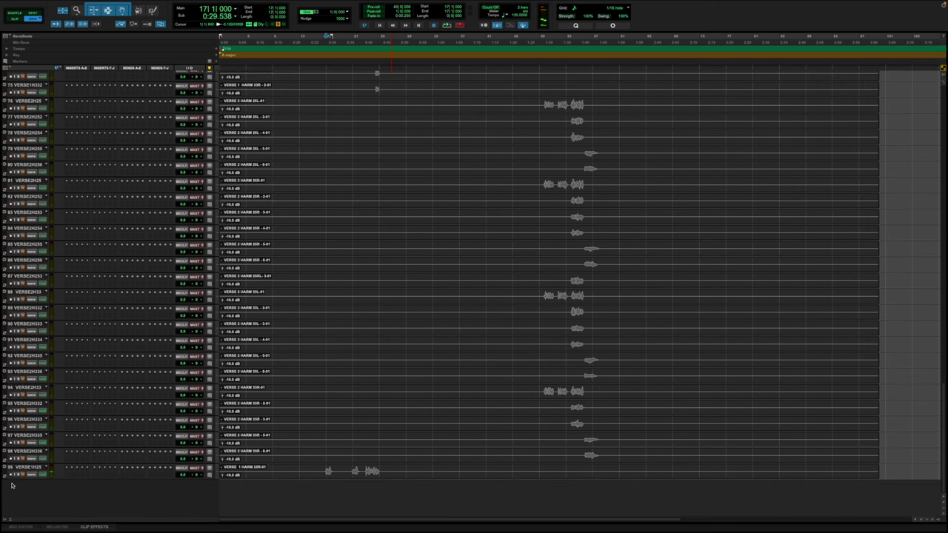
left_click(17, 476)
key("space")
left_click_drag(18, 476, 111, 293)
key("space")
Step: Combine the VERSE 1 HARM 25L, 33L, 33R and 25R tracks in a Mix/Edit group named V HARM
left_click(26, 244)
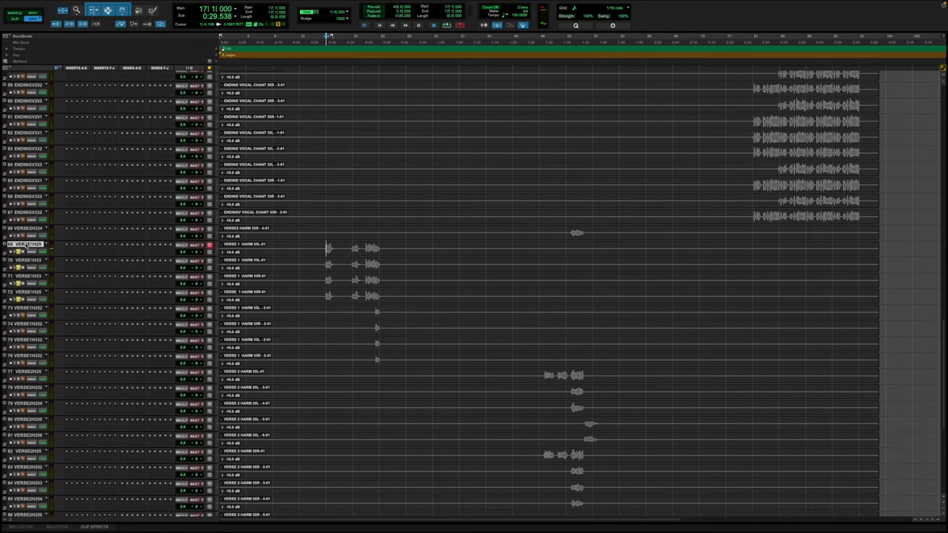
left_click(31, 293, "shift")
key("super+g")
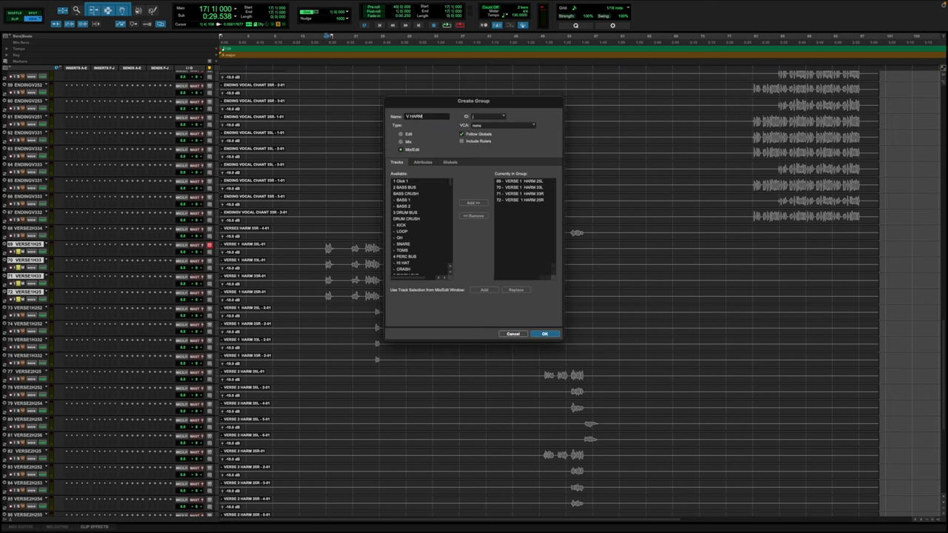
key("Return")
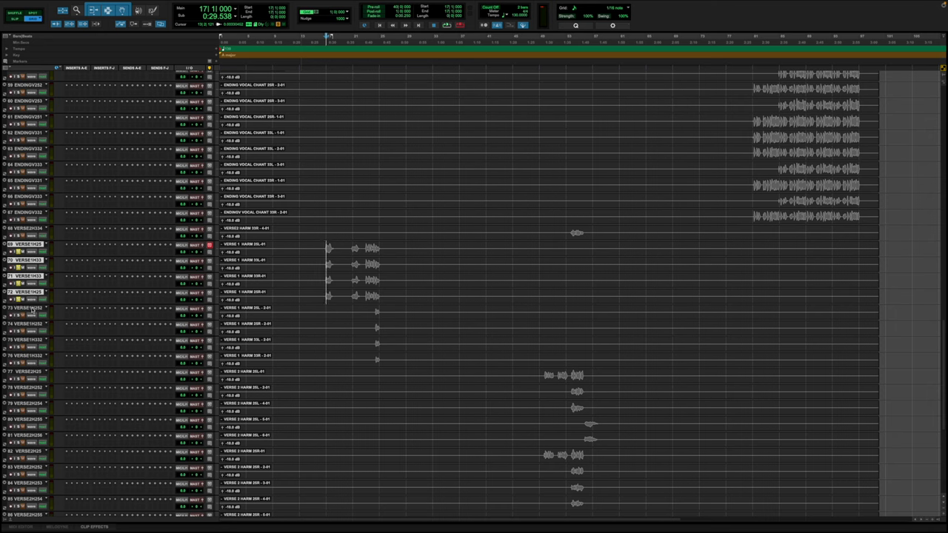
Step: Select the clips on the four VERSE 1 HARM part 2 tracks from bar 24 and audition the tracks soloed
left_click(25, 307)
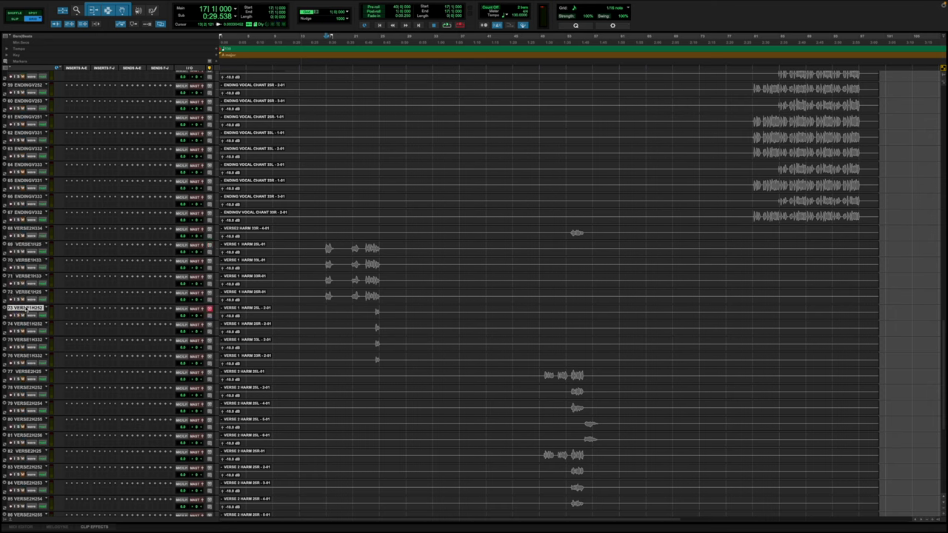
left_click(41, 356, "shift")
left_click(32, 374, "shift")
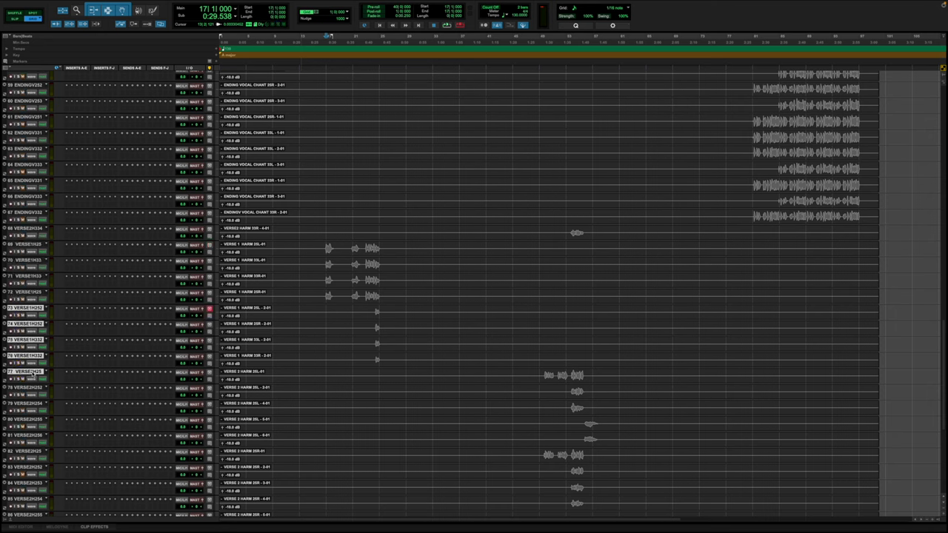
left_click_drag(375, 314, 386, 359)
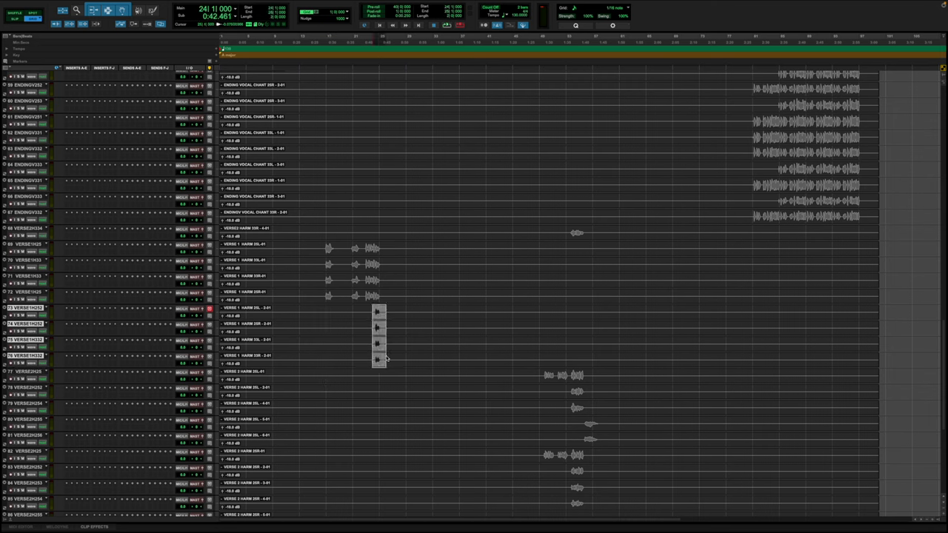
key("space")
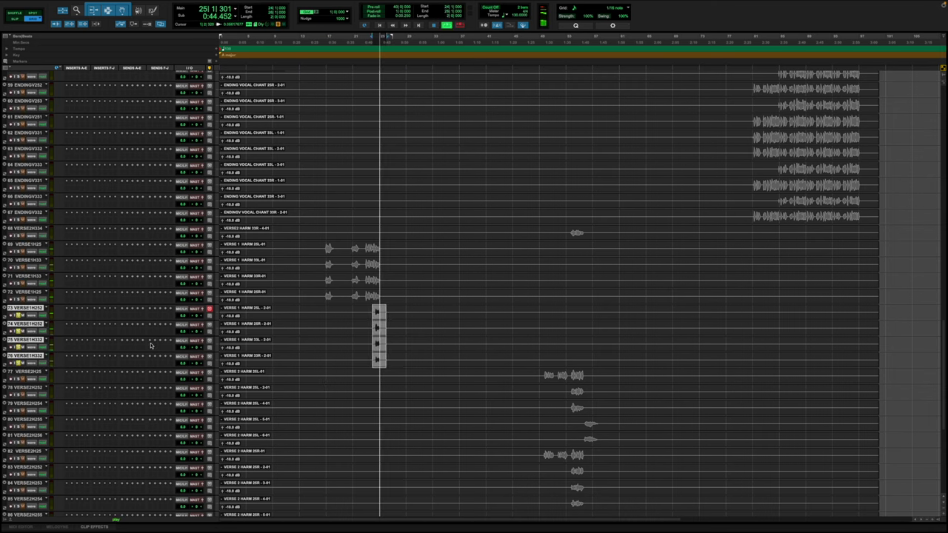
key("space")
Step: Combine the four VERSE 1 HARM part 2 tracks in a Mix/Edit group and play them with the V HARM group
key("ctrl+g")
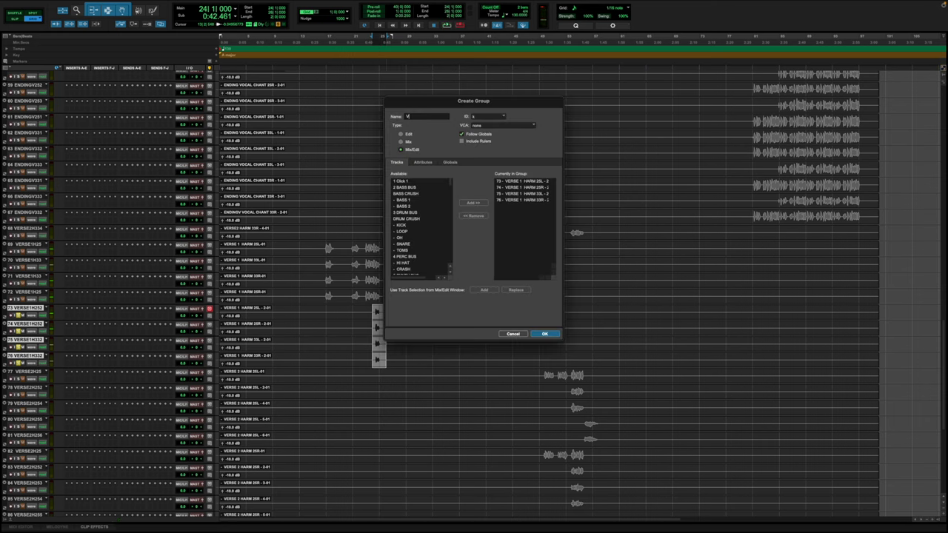
key("Return")
key("space")
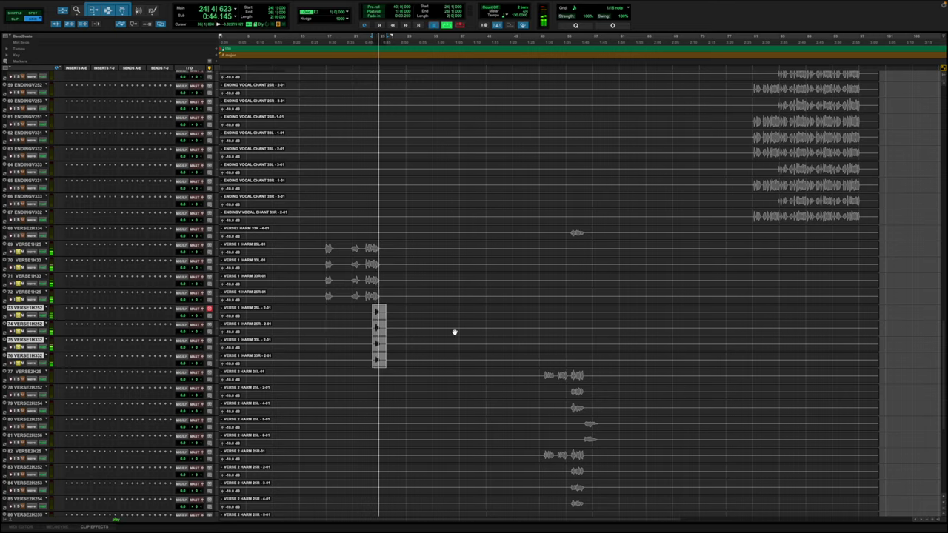
key("space")
scroll(454, 330, "down", 8)
scroll(454, 330, "up", 5)
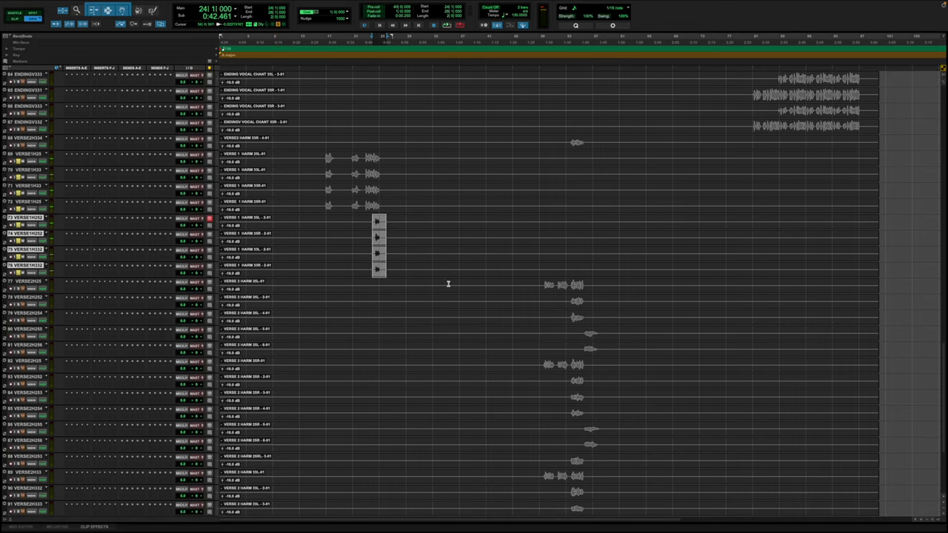
Step: Move the VERSE 2 HARM 25R, 33L and 33R tracks directly below VERSE 2 HARM 25L, in that order
left_click(545, 284)
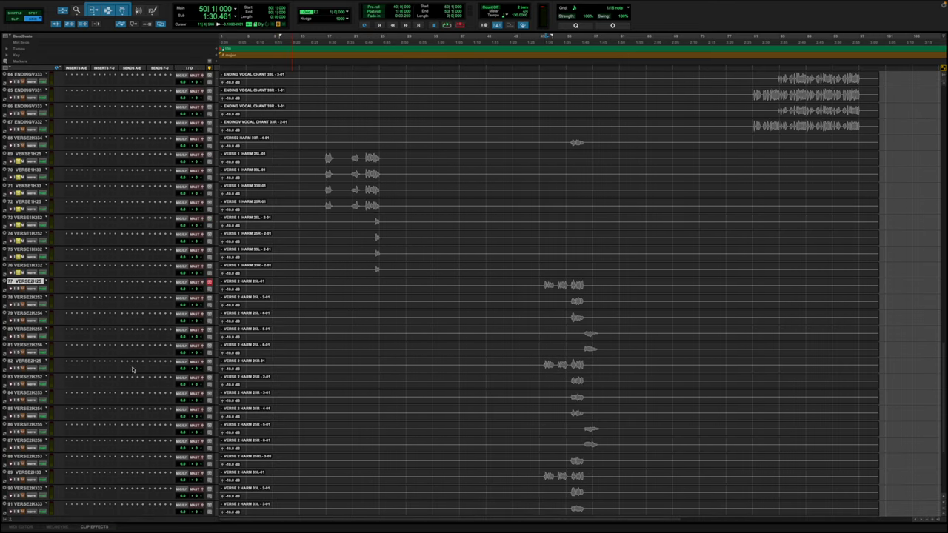
left_click_drag(34, 365, 34, 291)
left_click(35, 458)
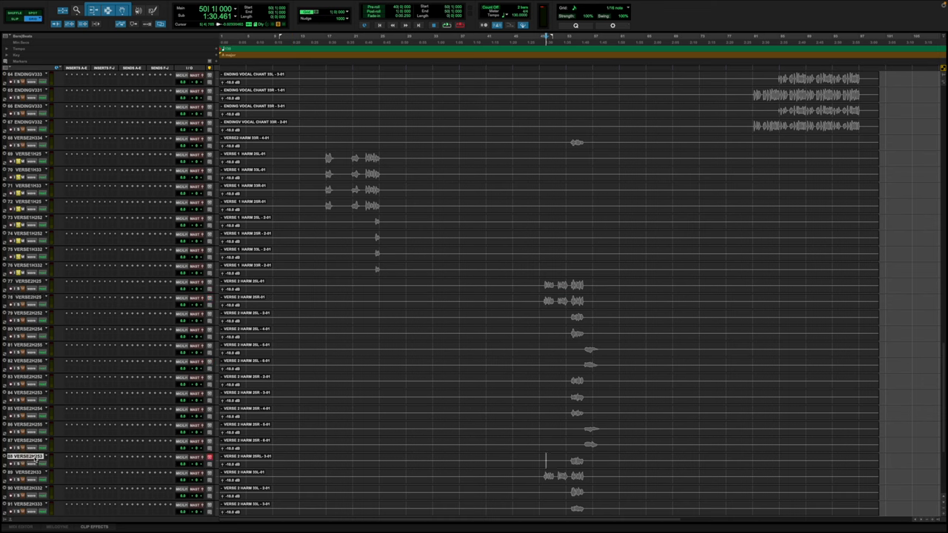
left_click_drag(35, 473, 81, 332)
scroll(542, 452, "down", 3)
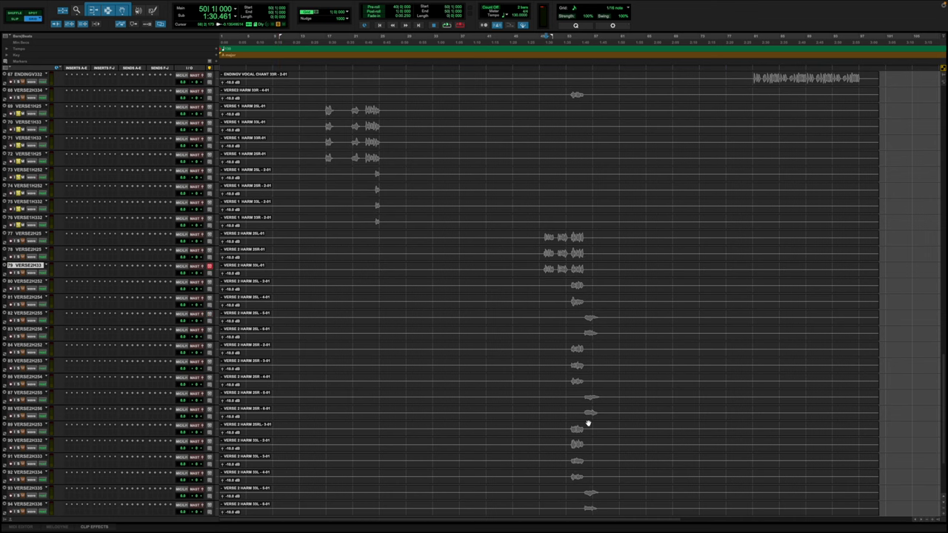
scroll(587, 424, "down", 6)
left_click(43, 424)
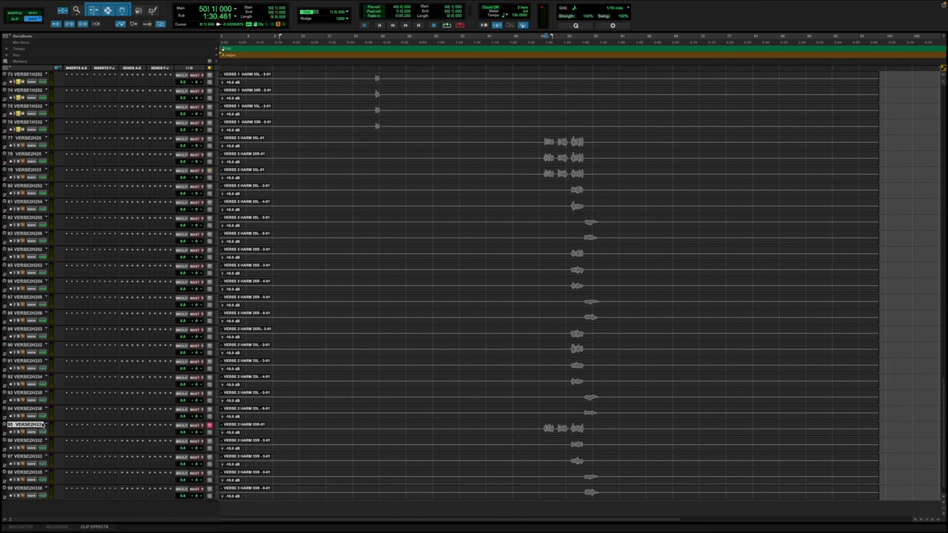
left_click_drag(33, 426, 79, 188)
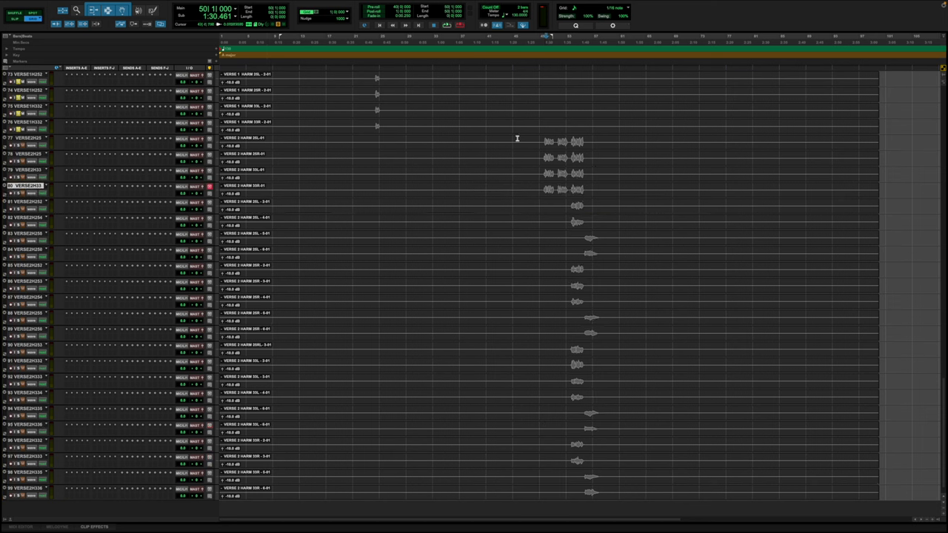
Step: Select the clips on the four main VERSE 2 HARM tracks, play them and combine the tracks in a Mix/Edit group named V HARM 3
left_click_drag(544, 141, 583, 191)
key("space")
scroll(193, 265, "up", 5)
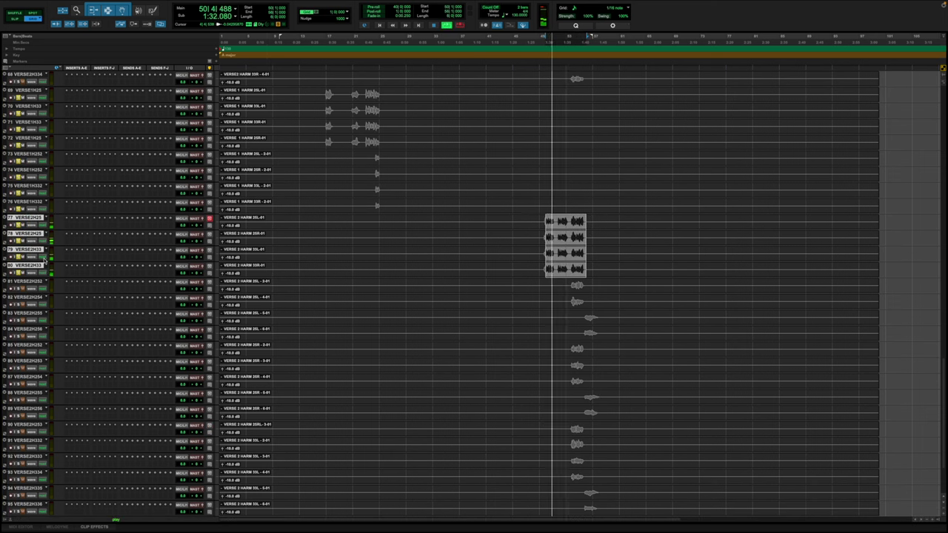
key("super+g")
type("V HARM 2")
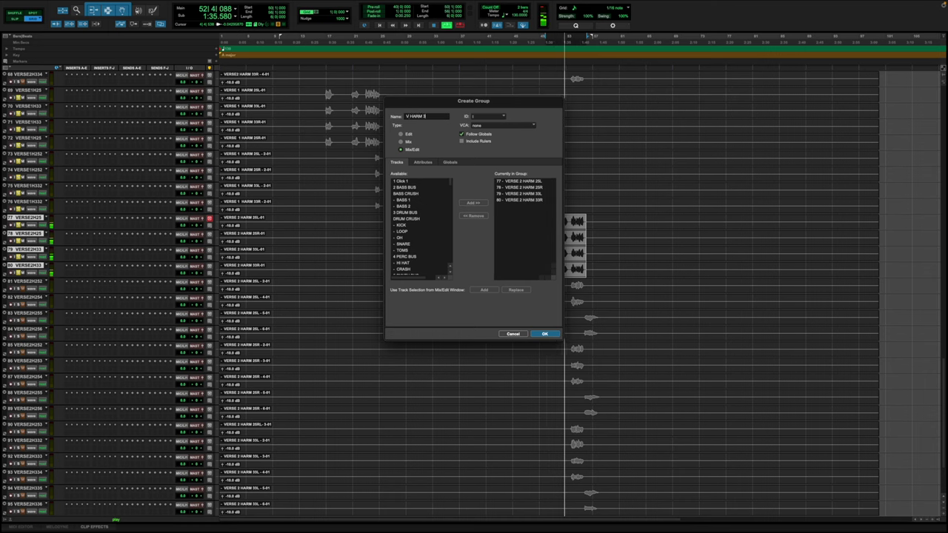
key("Return")
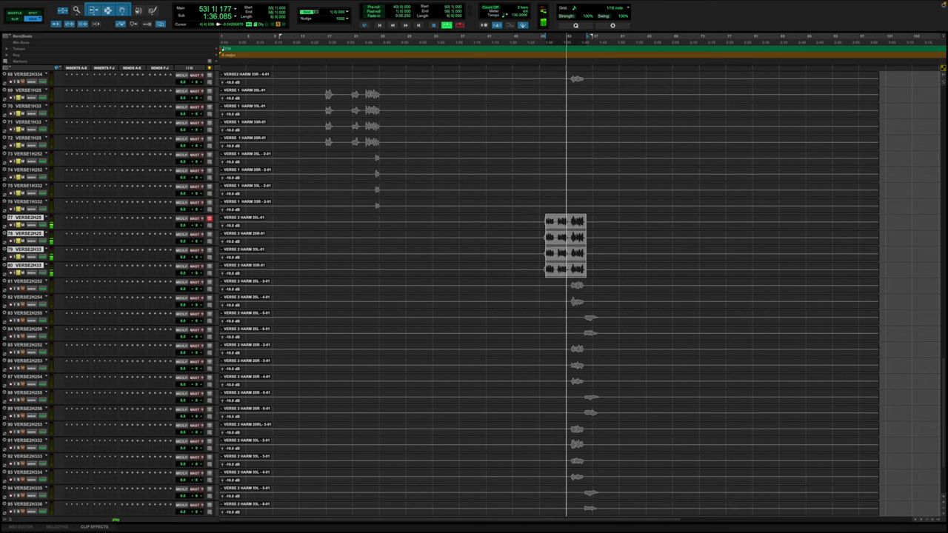
key("space")
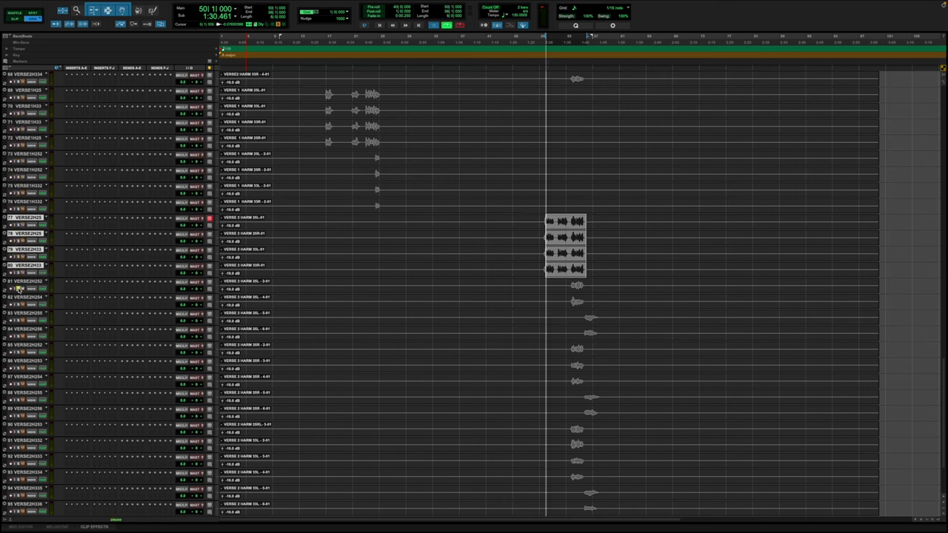
Step: Audition the VERSE 2 HARM parts from bar 54 and move VERSE 2 HARM 25R - 2 directly below 25L - 2
left_click_drag(571, 284, 581, 305)
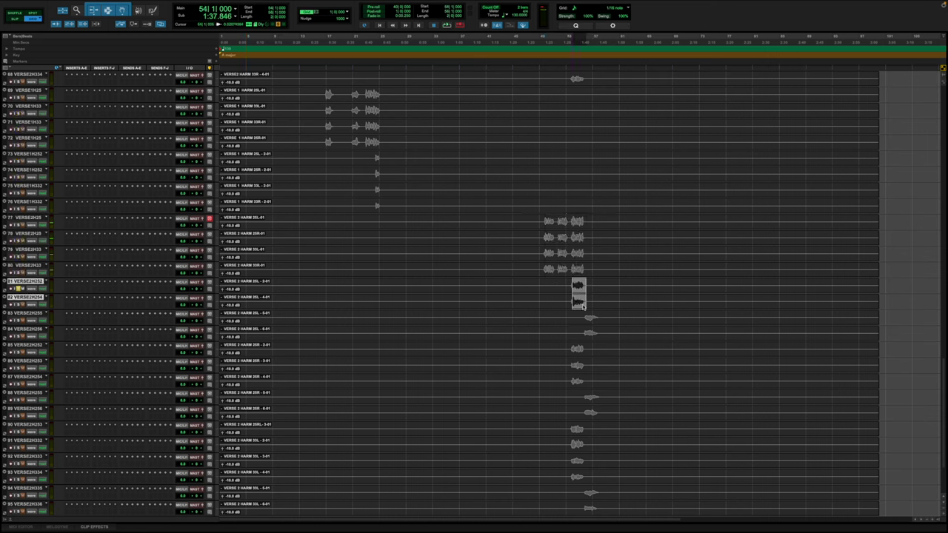
key("space")
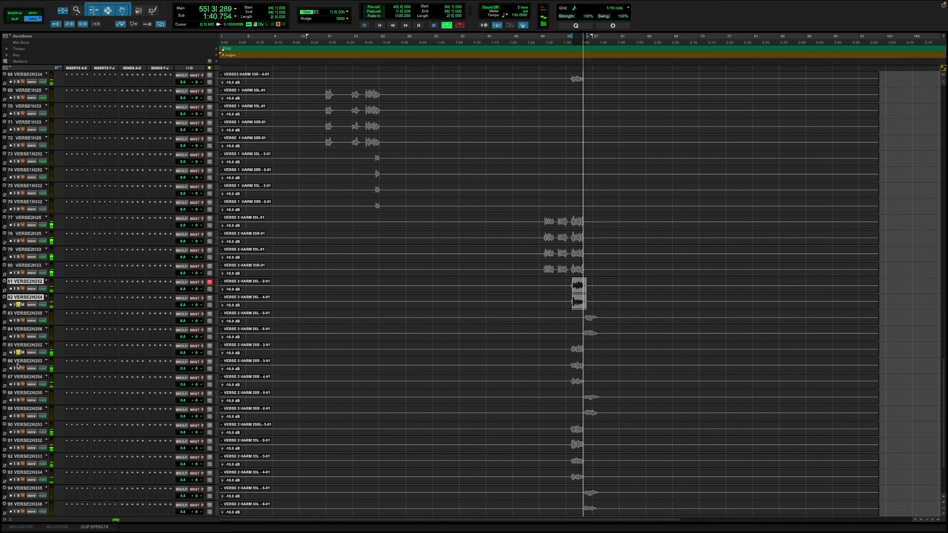
scroll(171, 348, "down", 3)
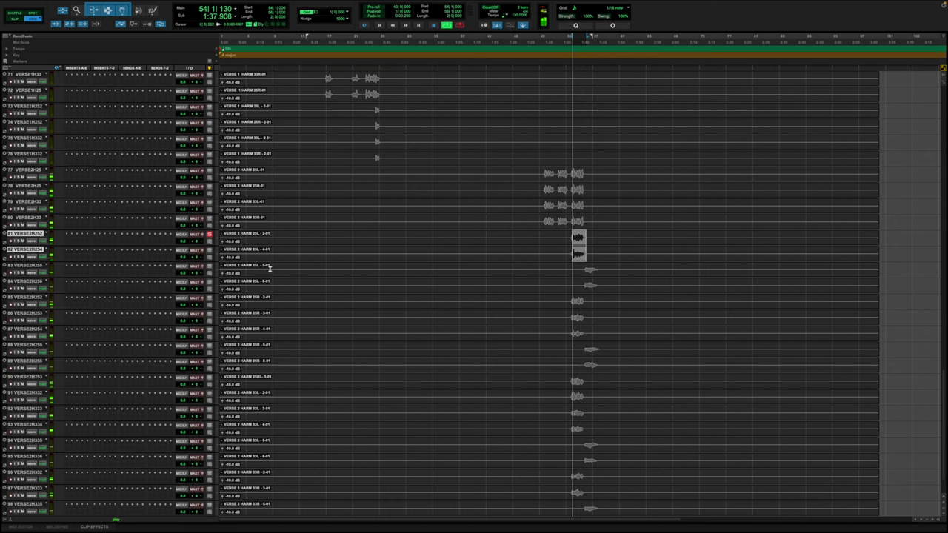
key("space")
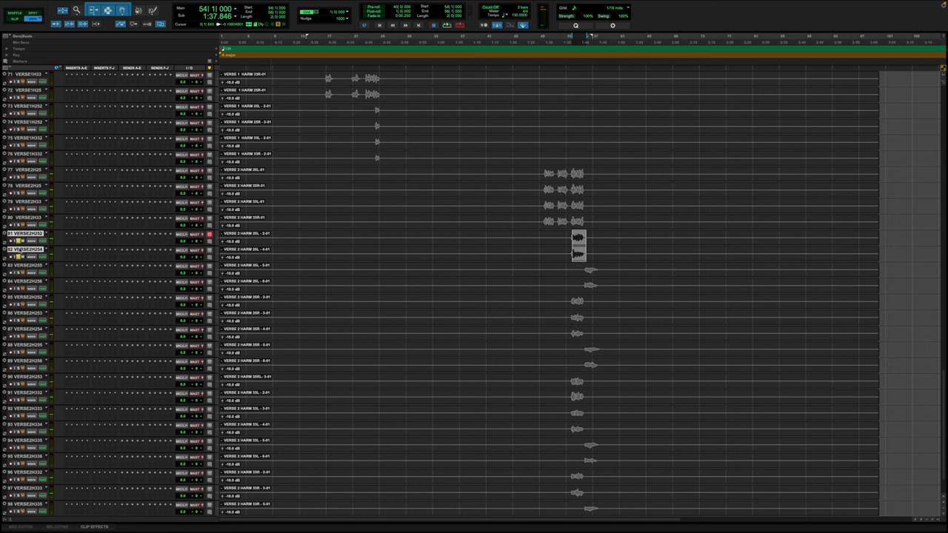
key("space")
left_click_drag(21, 298, 23, 246)
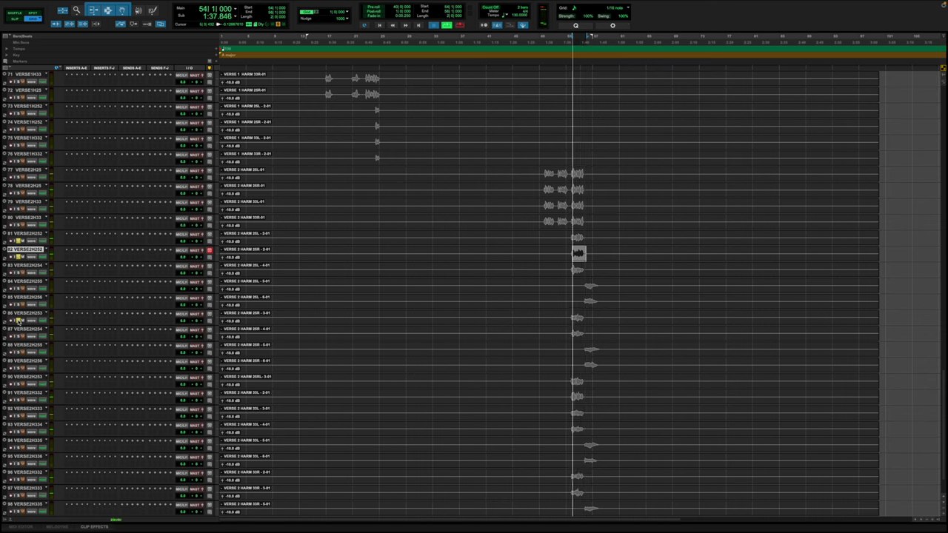
Step: Audition the remaining VERSE 2 HARM tracks soloed and move VERSE 2 HARM 33L - 2 directly below 25R - 2
key("space")
key("space")
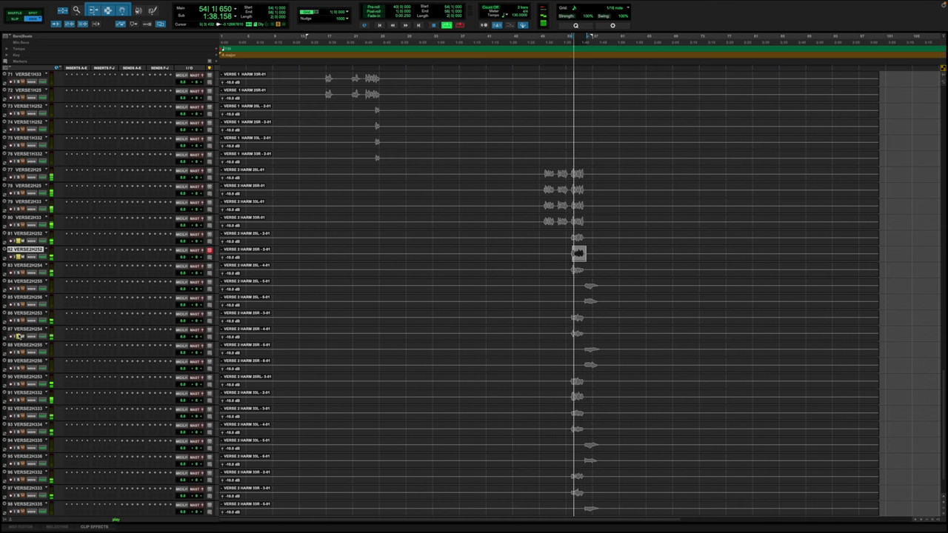
key("space")
left_click(18, 384)
key("space")
left_click(18, 384)
key("space")
left_click(19, 400)
key("space")
left_click_drag(24, 397, 38, 274)
Step: Audition VERSE 2 HARM 33R - 2 and move it directly below 33L - 2
key("space")
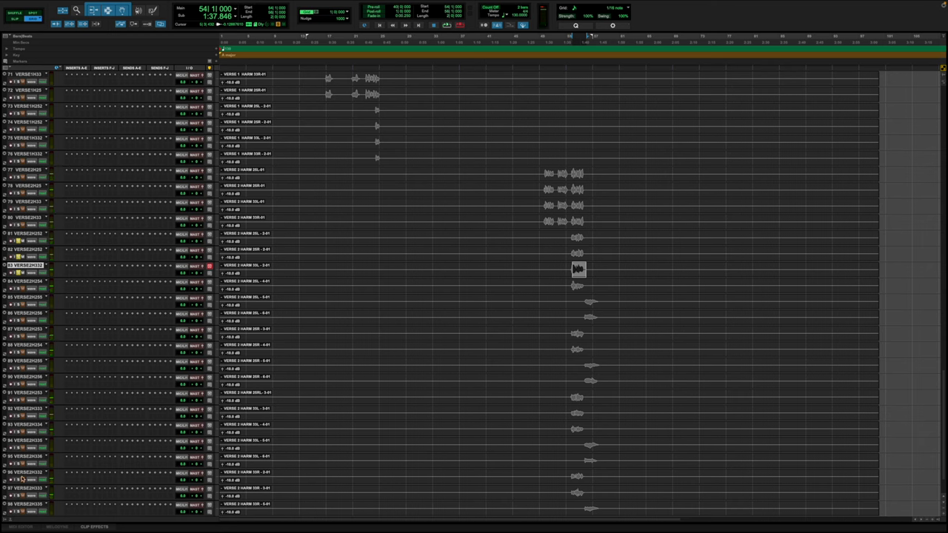
key("space")
left_click_drag(21, 479, 33, 282)
scroll(104, 384, "down", 3)
key("space")
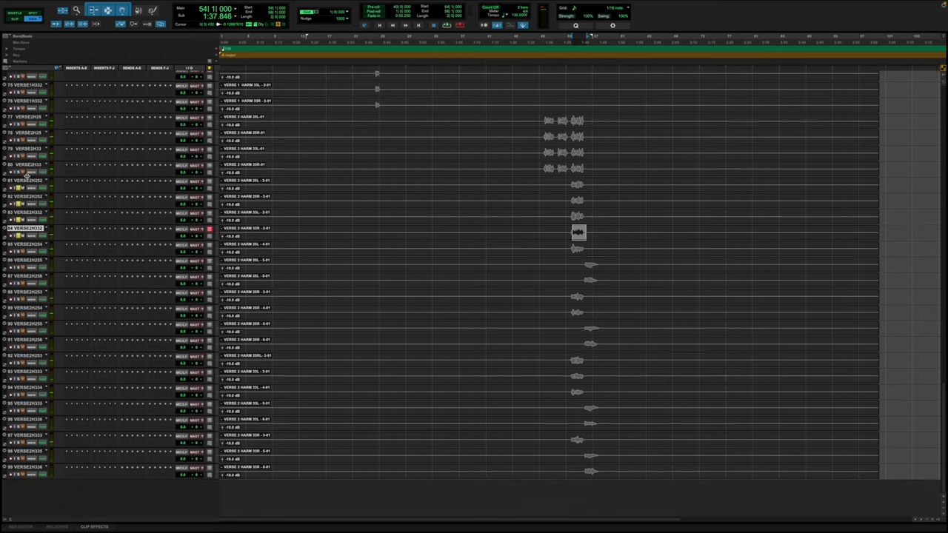
Step: Combine the four VERSE 2 HARM part 2 tracks in a Mix/Edit group named V HARM 4 and check the group list
left_click(27, 180, "shift")
key("super+g")
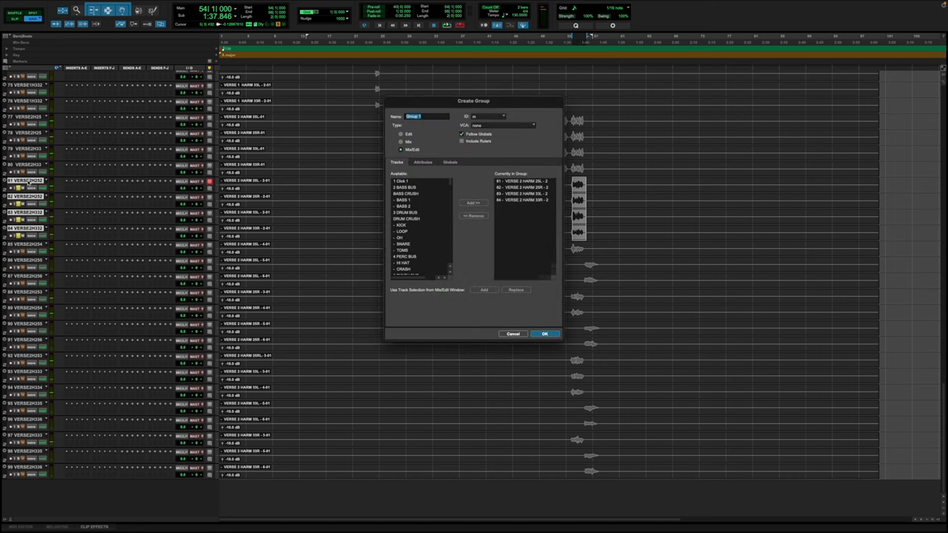
type("V H")
key("Return")
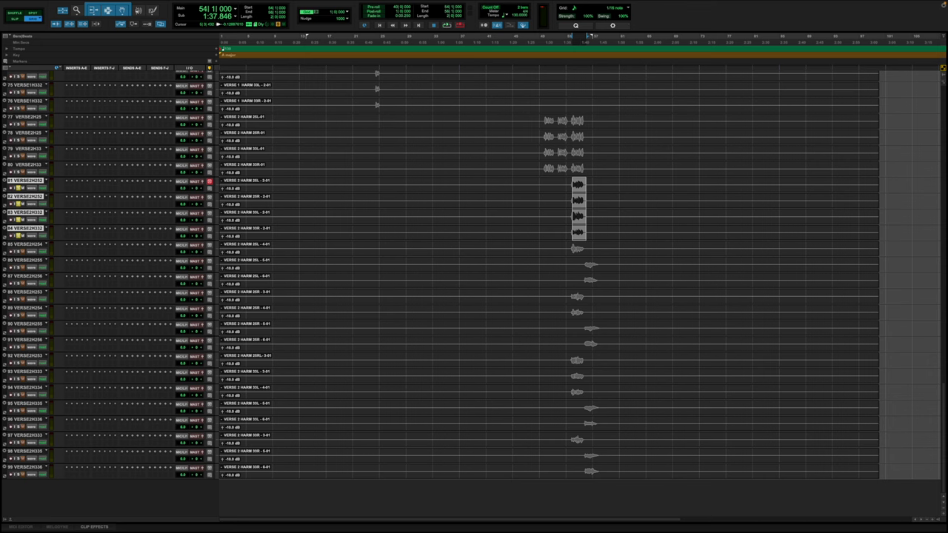
left_click(6, 518)
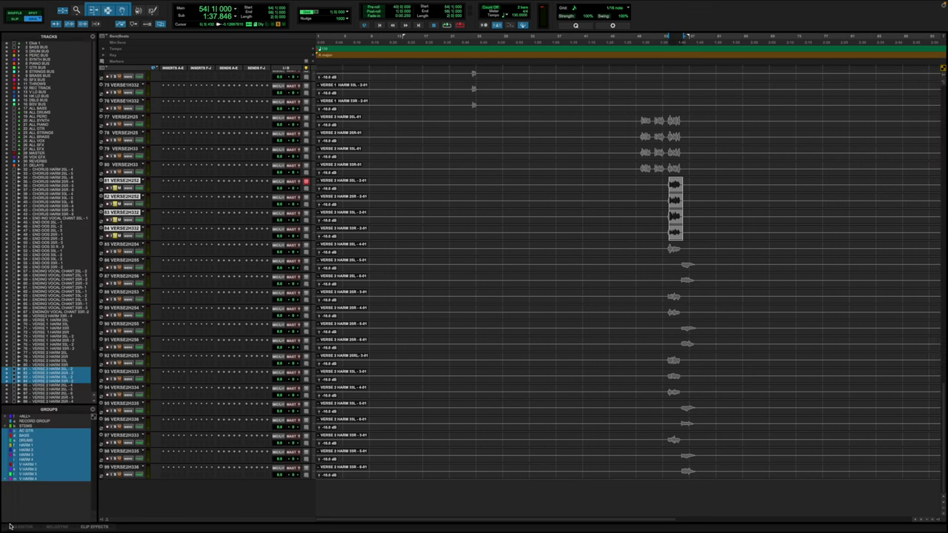
left_click(102, 521)
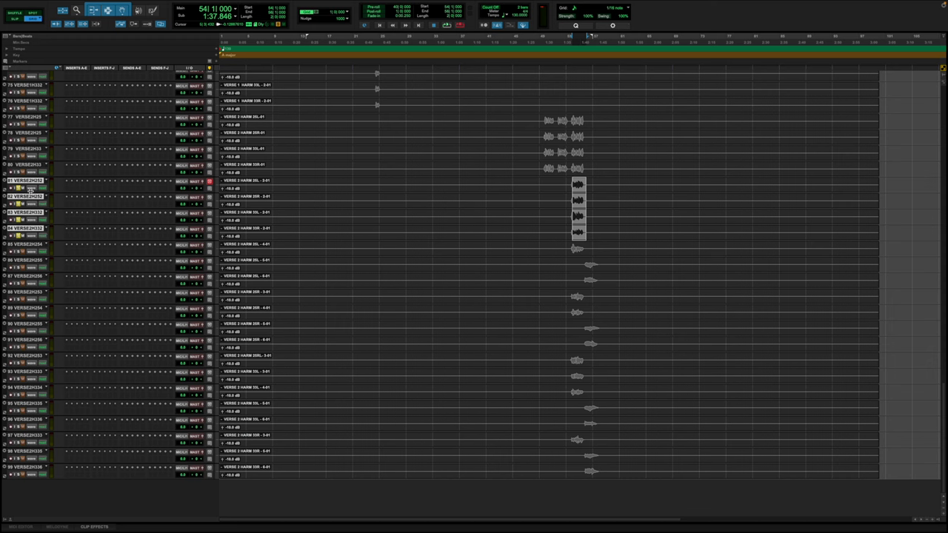
Step: Audition the VERSE 2 HARM part 4 tracks and move VERSE 2 HARM 25R - 4 directly below 25L - 4
left_click_drag(29, 177, 31, 125)
mouse_move(33, 176)
left_mouse_down()
mouse_move(33, 186)
mouse_move(34, 178)
left_mouse_up()
key("space")
key("space")
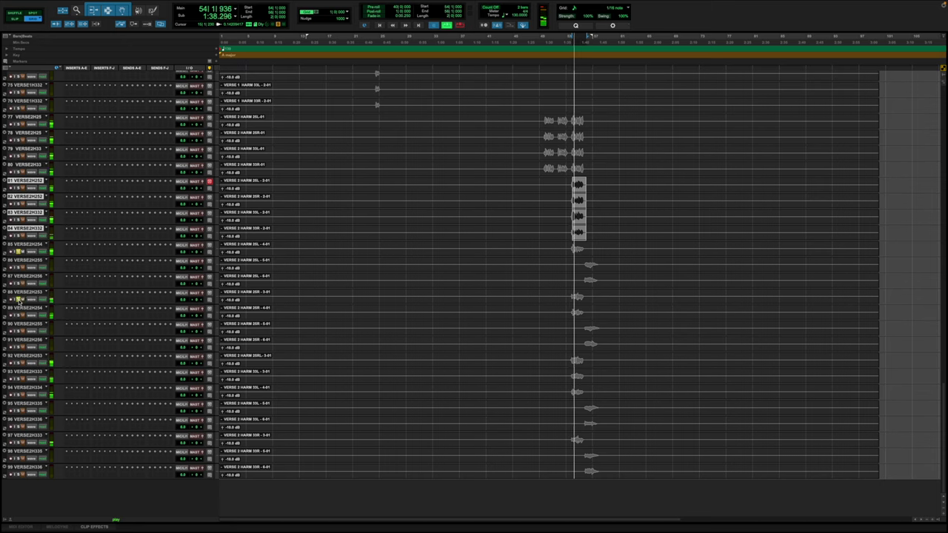
key("space")
left_click_drag(22, 308, 30, 262)
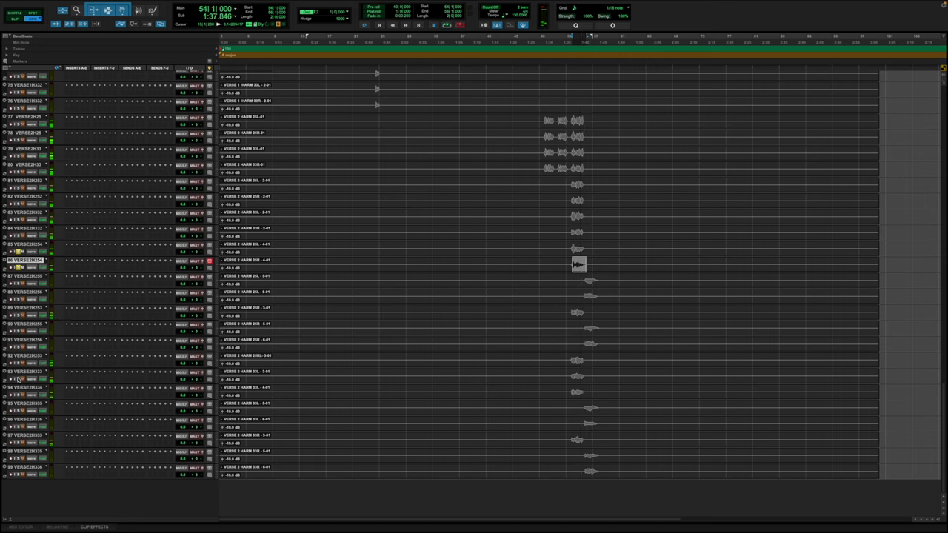
Step: Compare the remaining soloed tracks from bar 54 and move VERSE 2 HARM 33L - 4 directly below 25R - 4
key("space")
key("space")
key("space")
left_click(20, 364)
left_click(20, 394)
key("space")
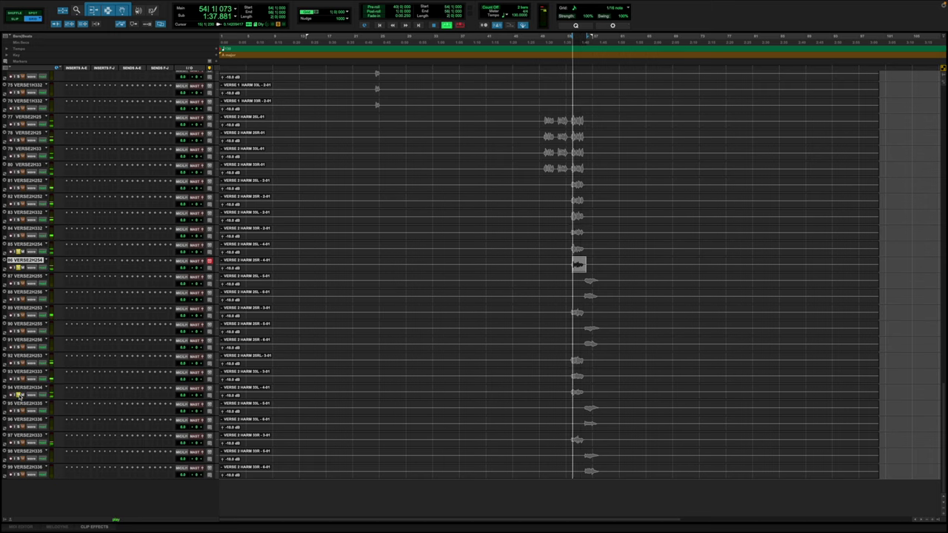
key("space")
left_click_drag(21, 391, 22, 274)
Step: Solo and compare the VERSE 2 HARM part 3 and part 4 tracks from bar 54 to find which ones belong together
key("space")
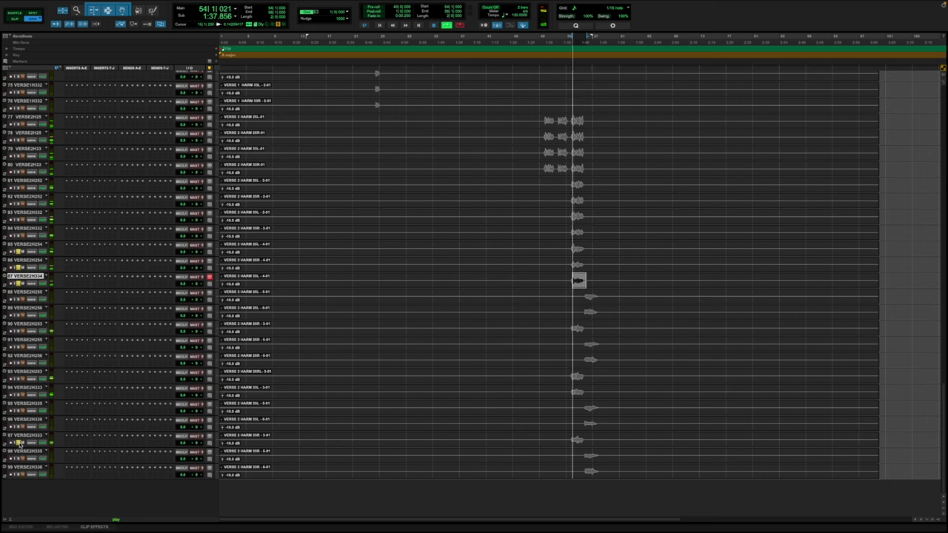
key("space")
scroll(180, 339, "up", 1)
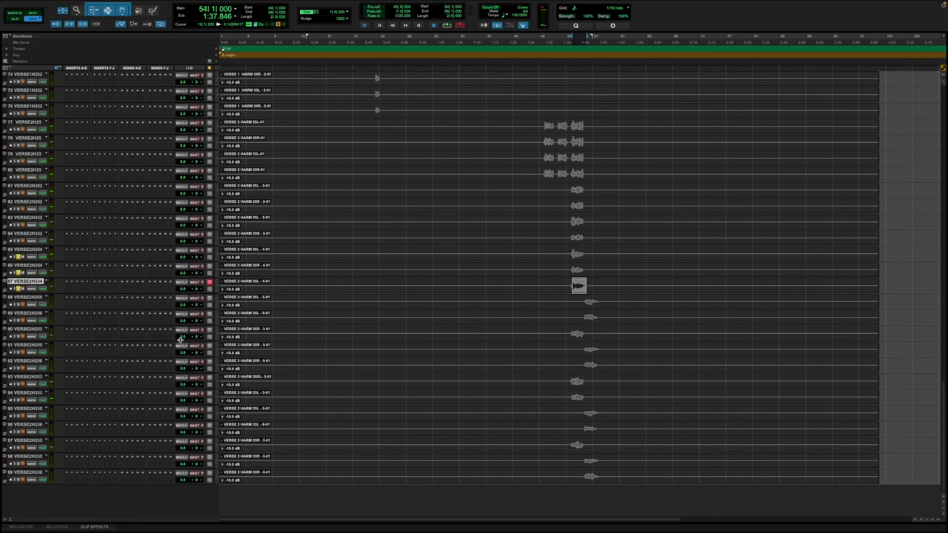
key("space")
key("space")
key("space")
key("space")
key("space")
key("space")
key("space")
key("space")
key("space")
key("space")
key("space")
key("space")
left_click(18, 272)
key("space")
key("space")
left_click(19, 257)
key("space")
key("space")
key("space")
key("space")
key("space")
key("space")
key("space")
key("space")
left_click(19, 338)
key("space")
key("space")
key("space")
key("space")
left_click(19, 338)
key("space")
key("space")
key("space")
key("space")
key("space")
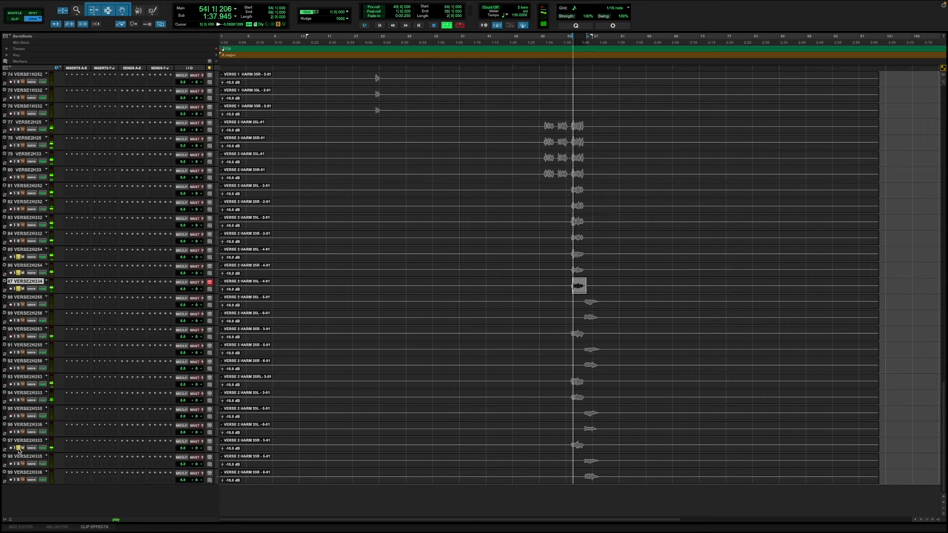
key("space")
Step: Move VERSE 2 HARM 33R - 3 directly below VERSE 2 HARM 33L - 3 and play it
left_click(30, 443)
key("space")
key("space")
left_click_drag(31, 442, 33, 409)
key("space")
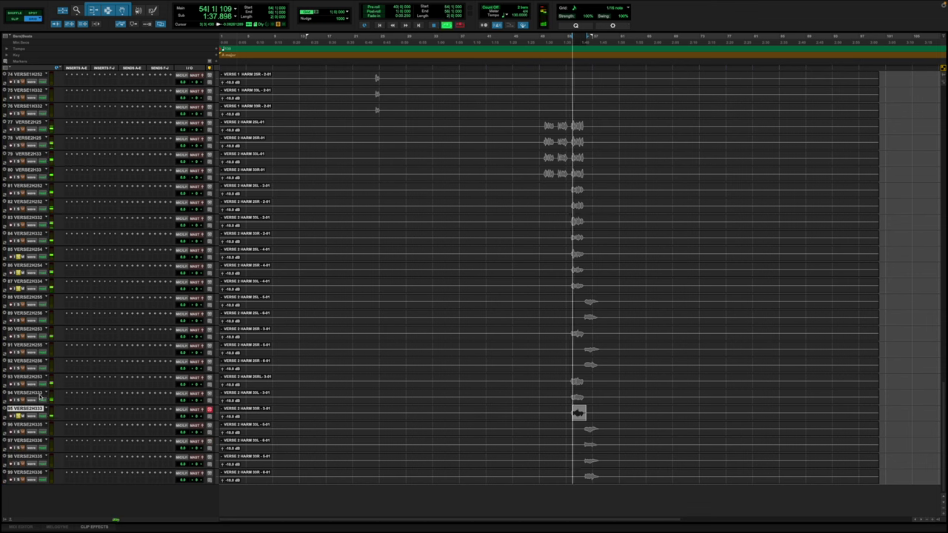
Step: Move VERSE2 HARM 33R - 4 from above the verse 1 harmonies to directly above VERSE 2 HARM 25L - 4 and audition it
scroll(348, 374, "up", 10)
key("space")
left_click_drag(43, 283, 41, 248)
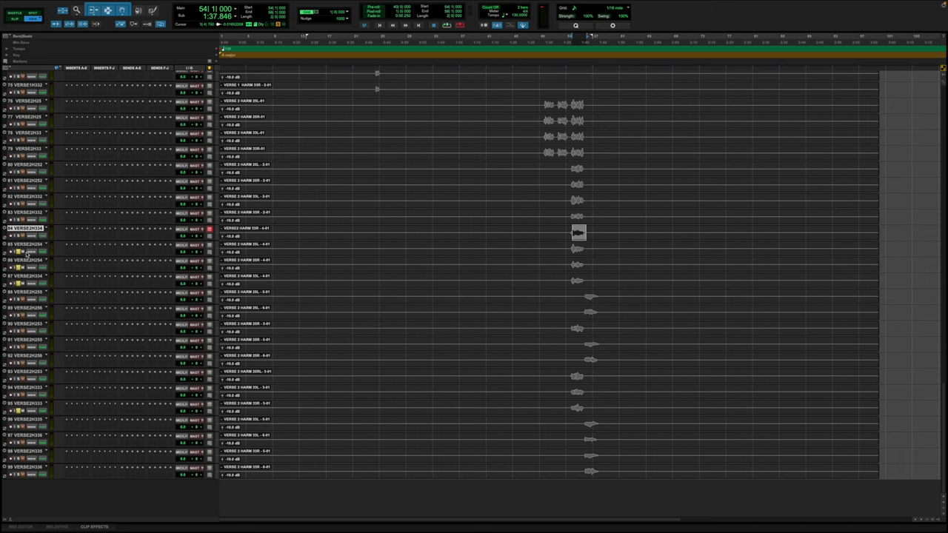
key("space")
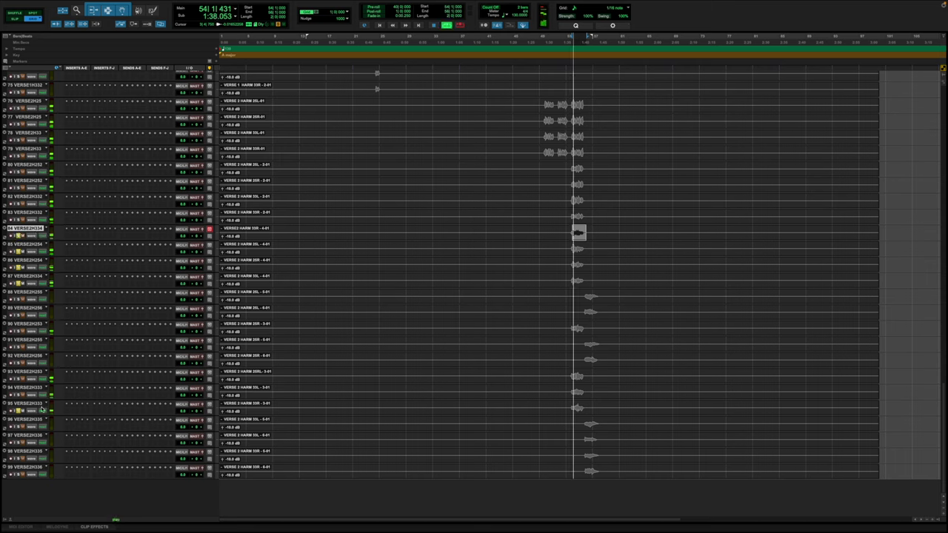
key("space")
Step: Combine the four VERSE 2 HARM part 4 tracks in a Mix/Edit group named V HARM
left_click(34, 276, "shift")
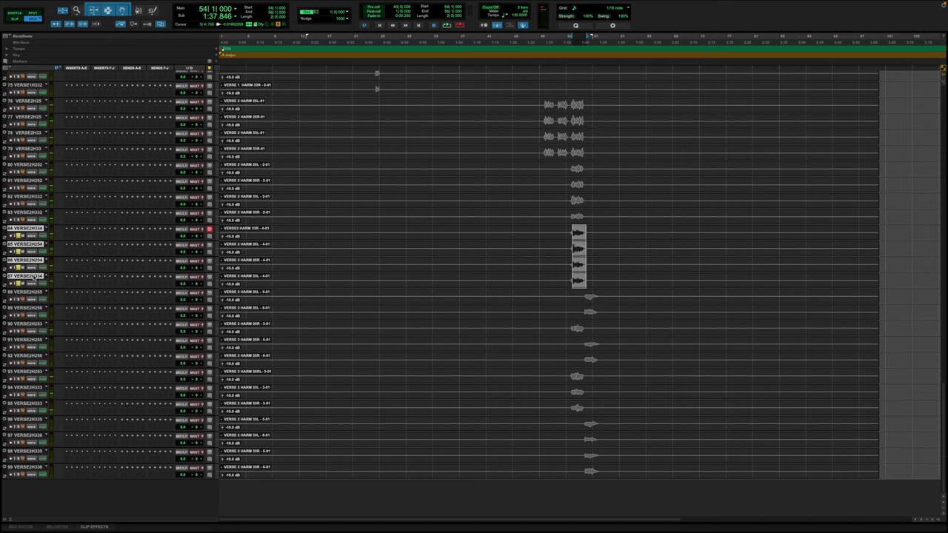
key("super+g")
type("V HARM")
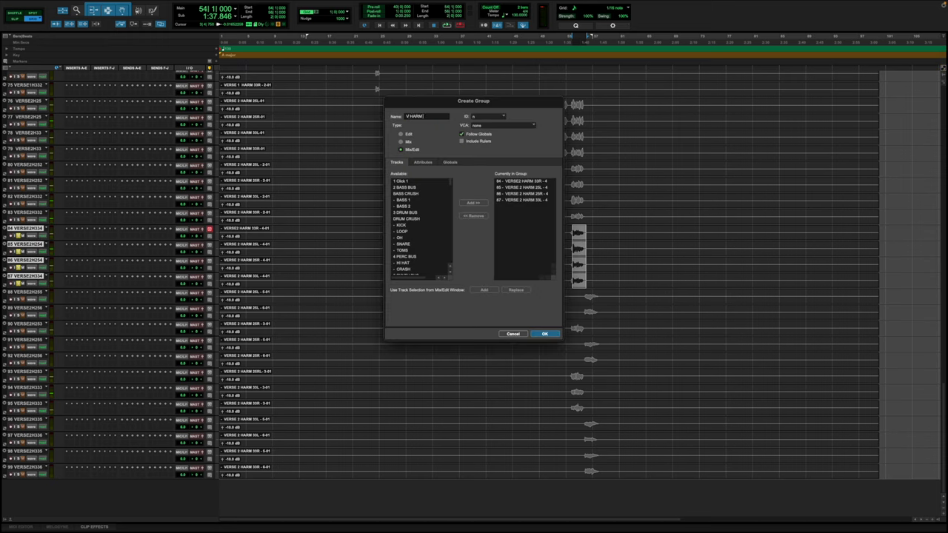
key("Return")
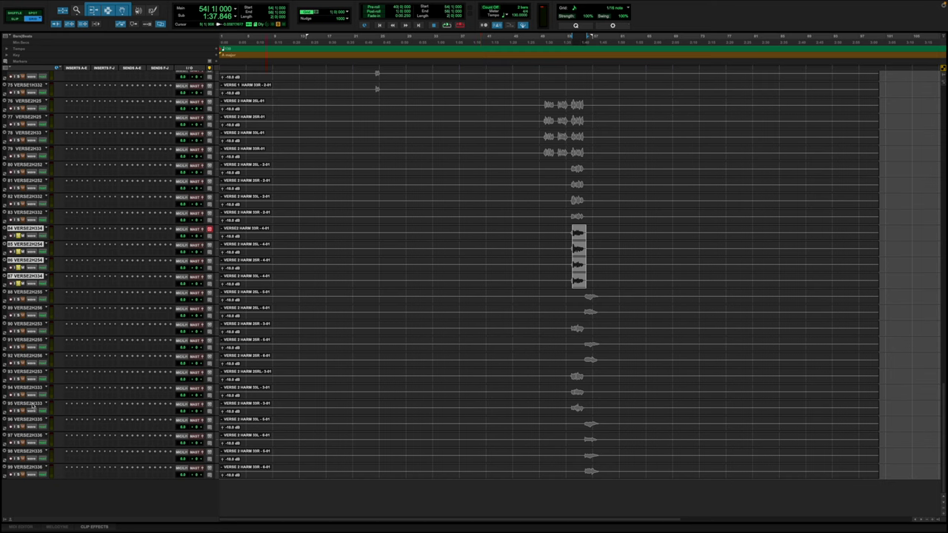
Step: Gather the four VERSE 2 HARM part 3 tracks directly below the part 4 tracks, select them together and audition them soloed
left_click(32, 404)
key("shift+p")
key("shift+p")
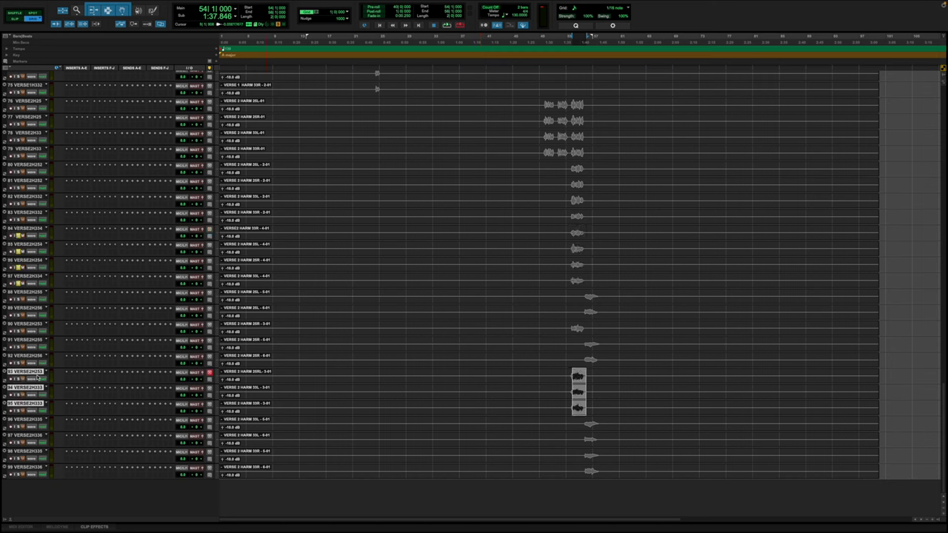
left_click_drag(35, 374, 26, 296)
left_click(32, 324, "shift")
key("space")
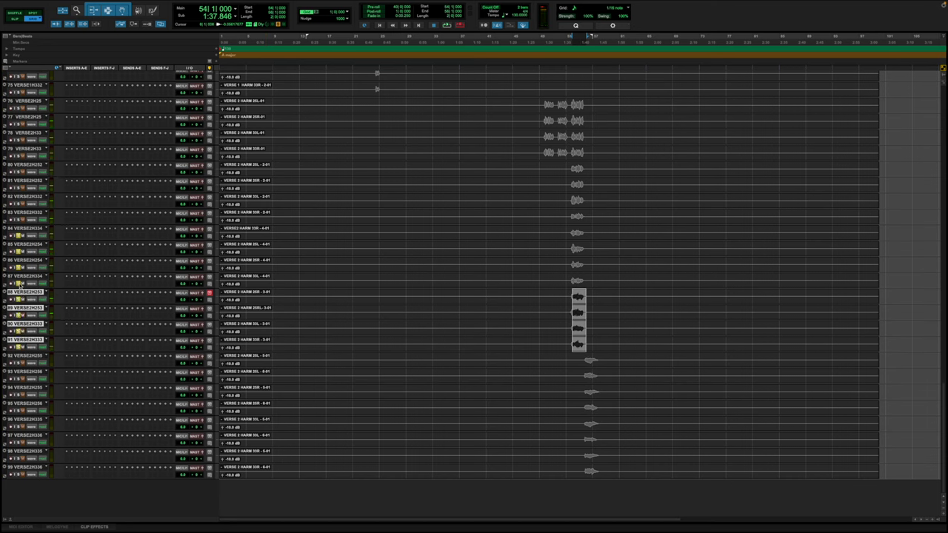
Step: Combine the four VERSE 2 HARM part 3 tracks in a Mix/Edit group named V HARM 6
key("ctrl+g")
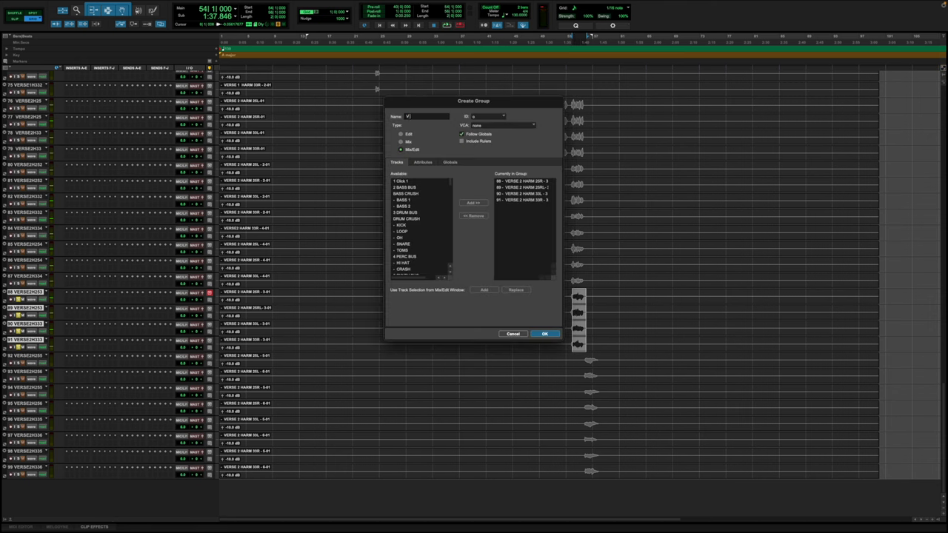
key("Return")
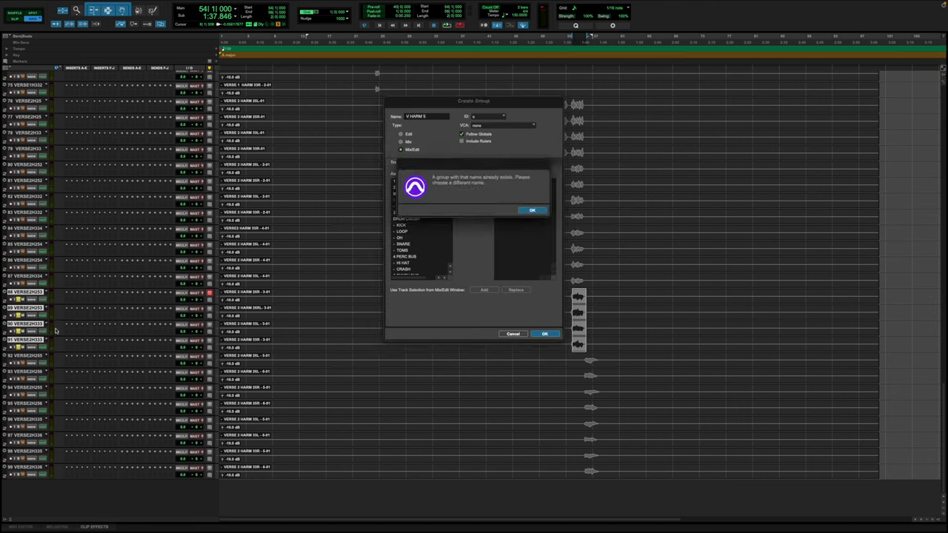
left_click(543, 212)
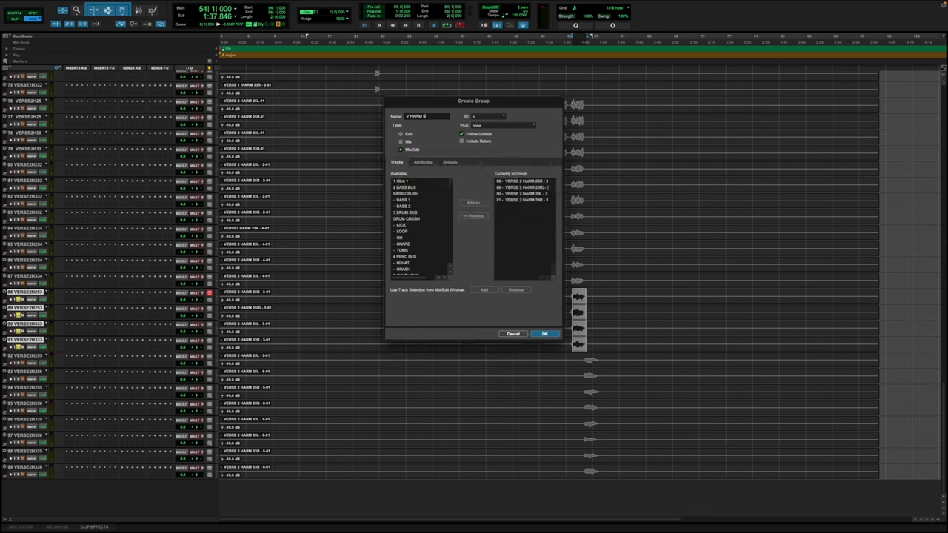
key("Return")
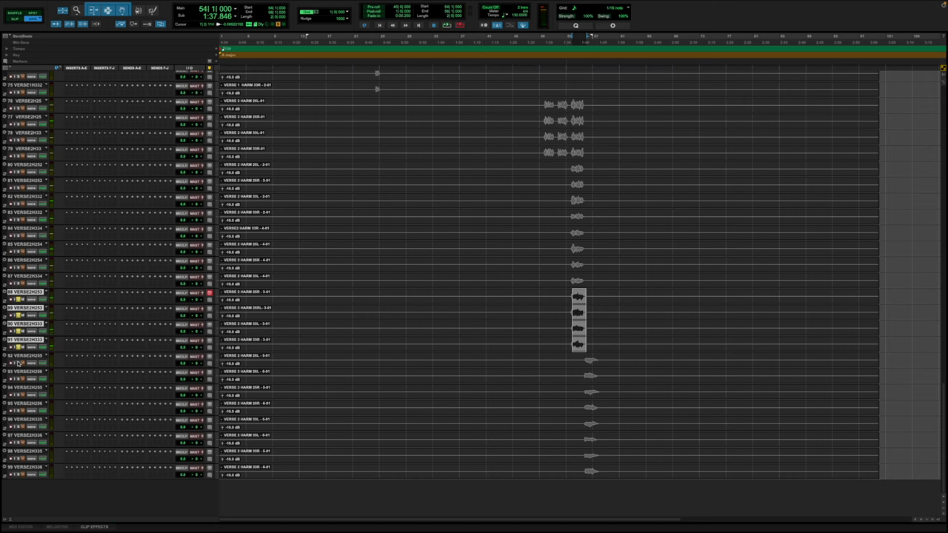
Step: Select the clips on the eight VERSE 2 HARM part 5 and 6 tracks and audition them, soloing part 5 tracks
key("space")
key("space")
left_click_drag(585, 359, 600, 472)
key("space")
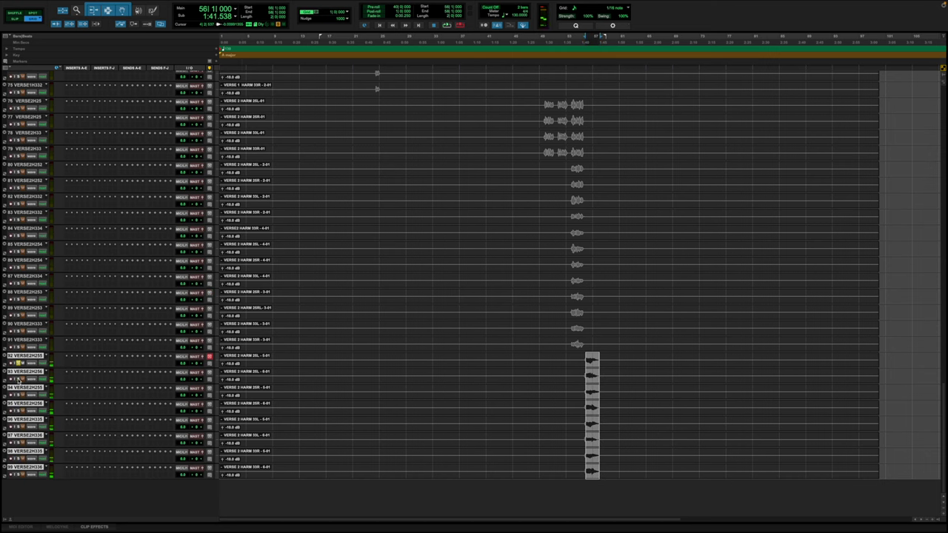
key("space")
left_click(18, 395)
key("space")
key("space")
Step: Move VERSE 2 HARM 25R - 5, 33L - 5 and 33R - 5 directly below VERSE 2 HARM 25L - 5, above the part 6 tracks
left_click(21, 388)
left_click_drag(22, 388, 24, 372)
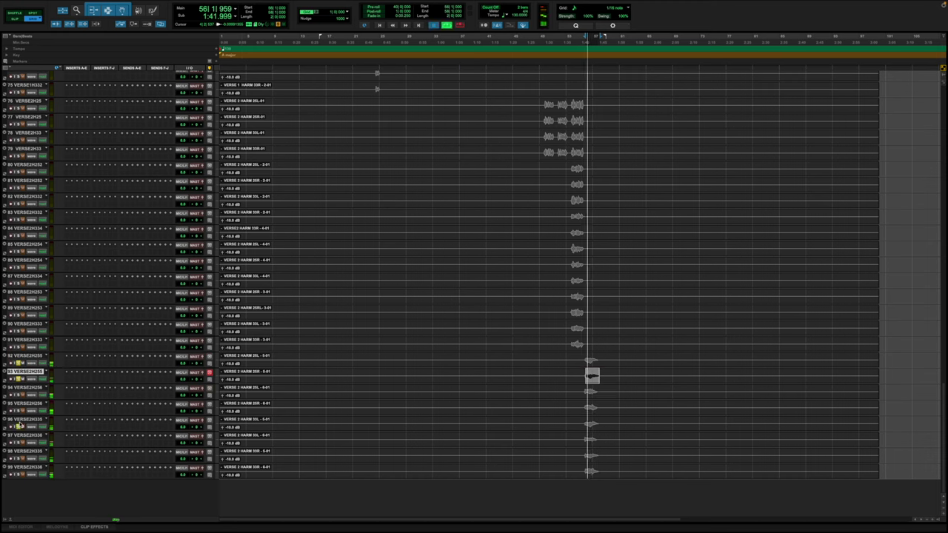
left_click_drag(22, 421, 30, 387)
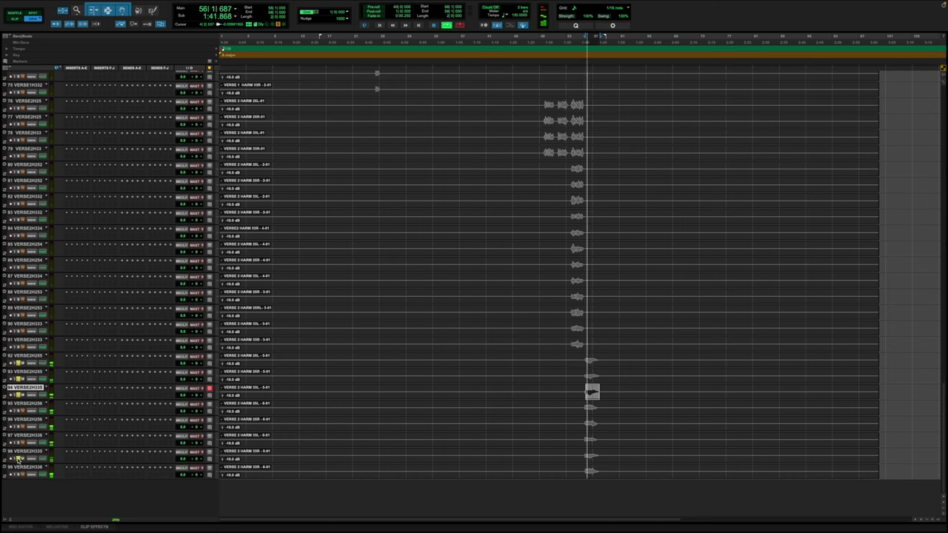
left_click_drag(21, 453, 34, 412)
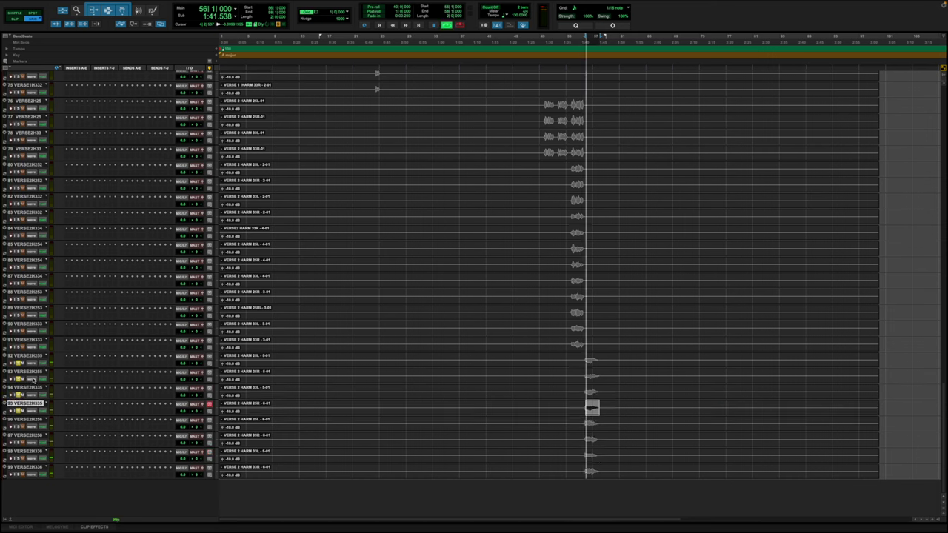
Step: Combine the four VERSE 2 HARM part 5 tracks in a Mix/Edit group named V HAMR 6
left_click(33, 357, "shift")
key("super+g")
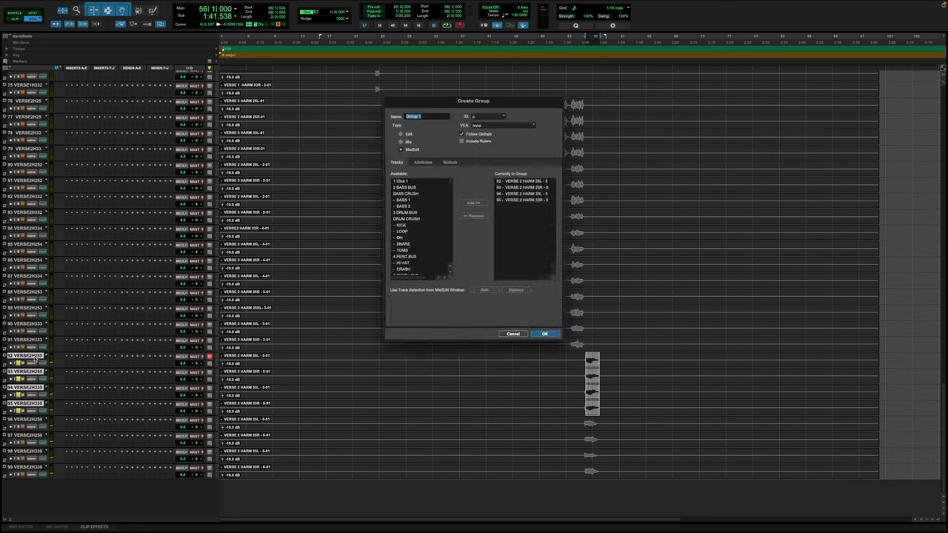
type("V HARM 5")
key("Return")
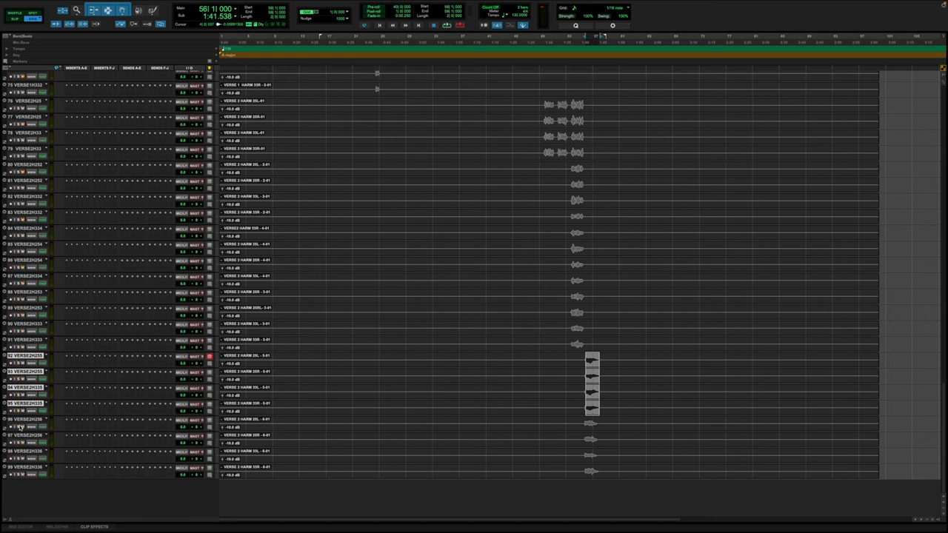
Step: Audition the four VERSE 2 HARM part 6 tracks soloed and select just those four tracks
left_click(22, 468, "shift")
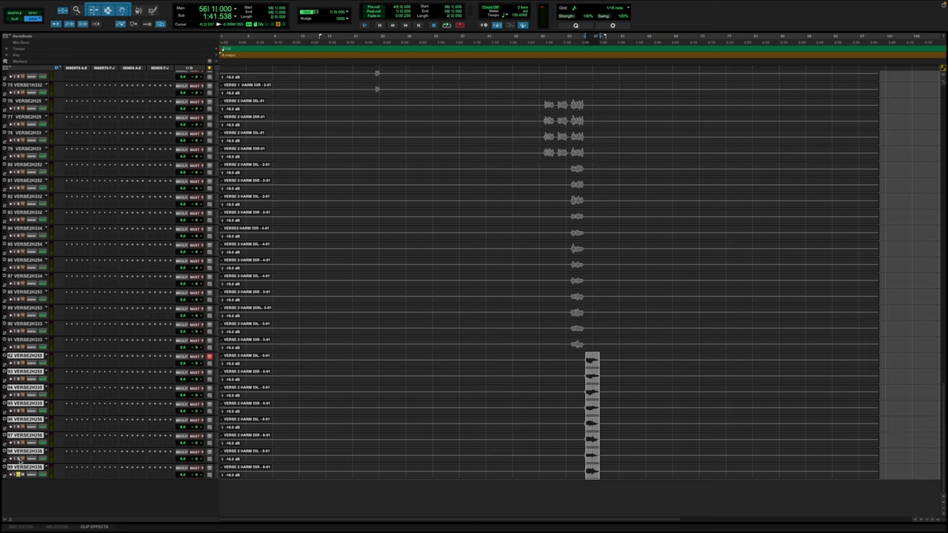
key("space")
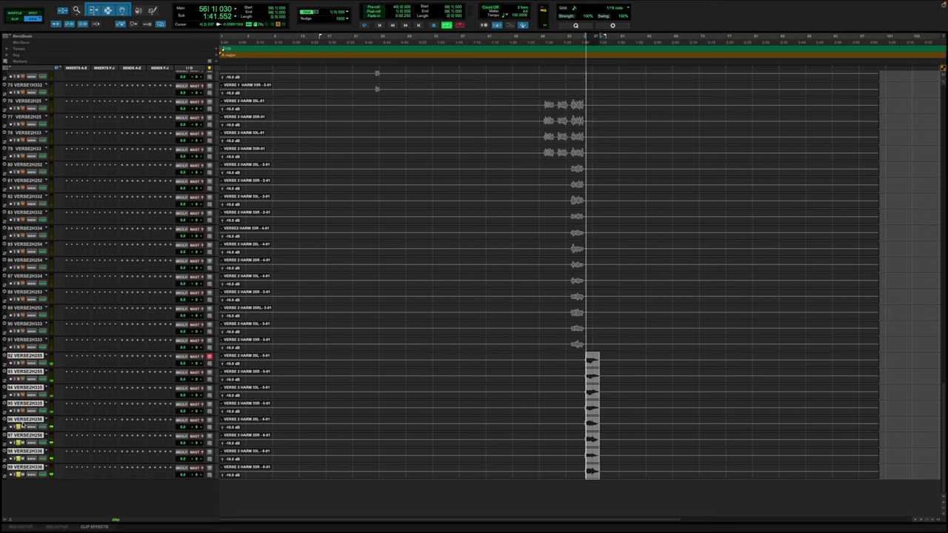
left_click(24, 420)
left_click(27, 465, "shift")
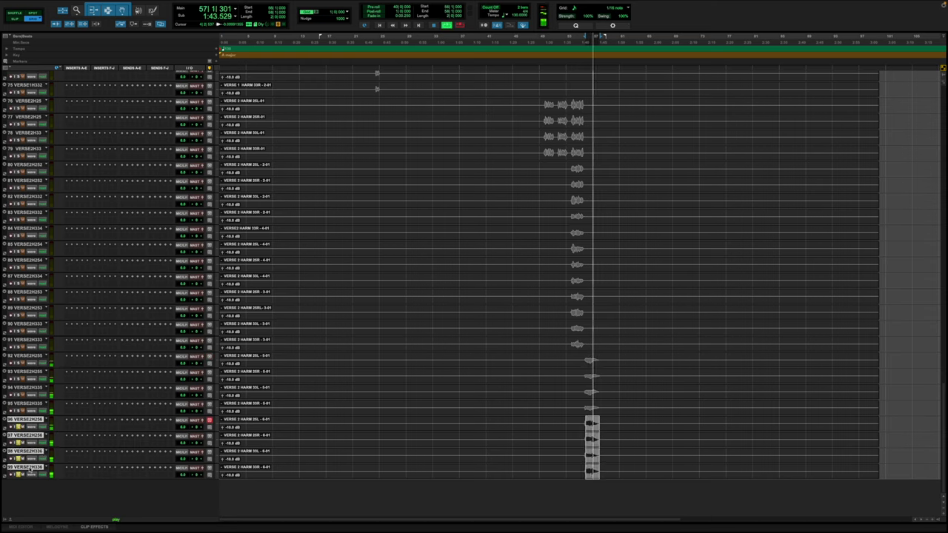
Step: Combine the four VERSE 2 HARM part 6 tracks in a Mix/Edit group named V HARM 7
key("super+g")
type("V HAMR")
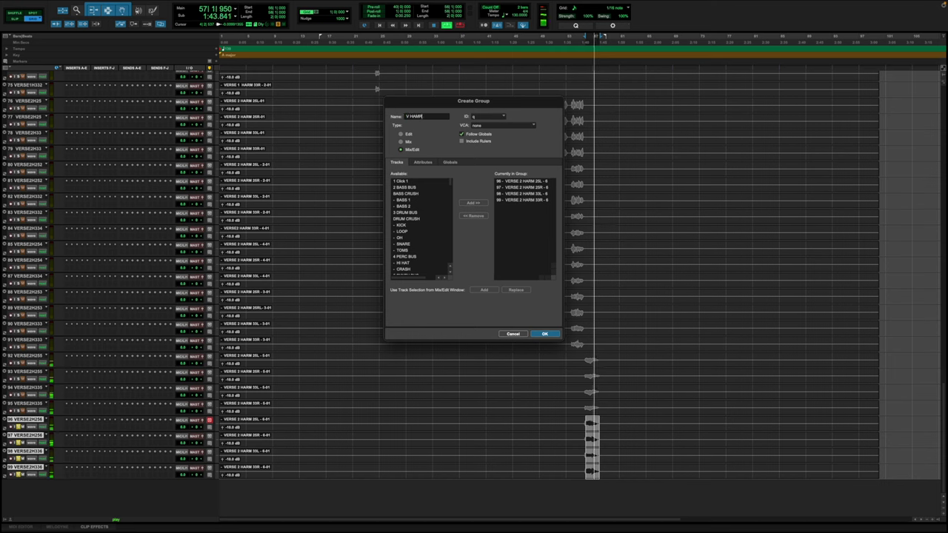
key("BackSpace")
key("BackSpace")
type("RM 6")
key("Return")
key("Return")
key("Right")
key("Right")
key("Right")
key("Right")
key("Right")
key("Right")
key("Right")
key("Right")
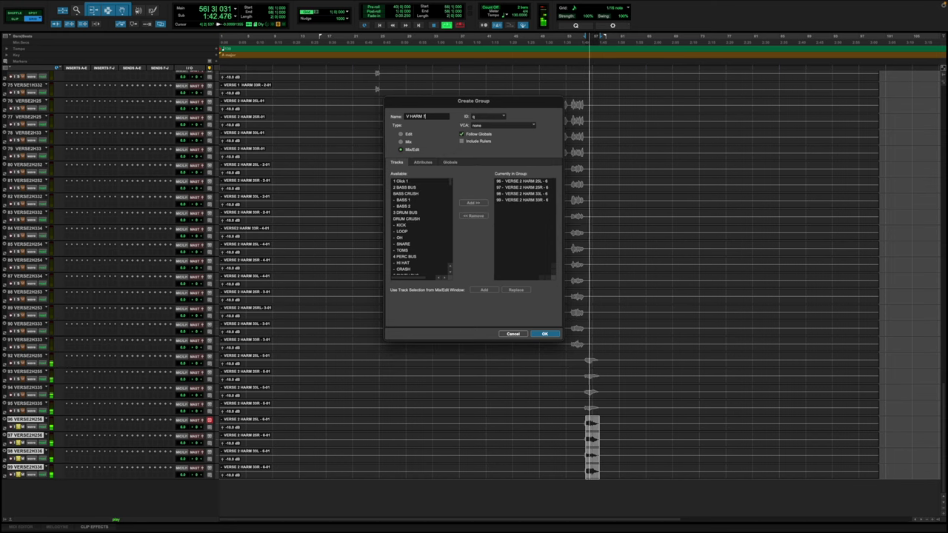
key("Return")
Step: Show the groups list and rename the V HARM 7 group as V HARM 8
left_click(6, 519)
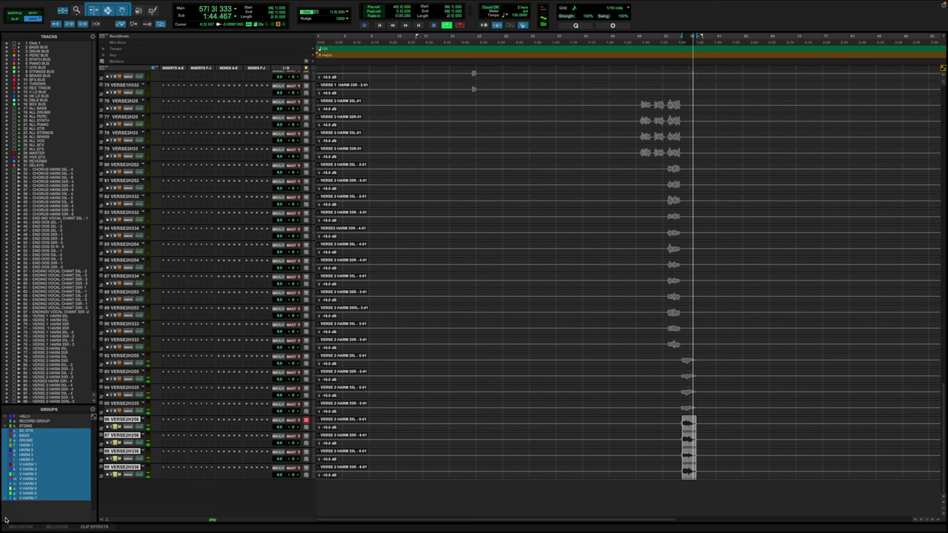
right_click(36, 497)
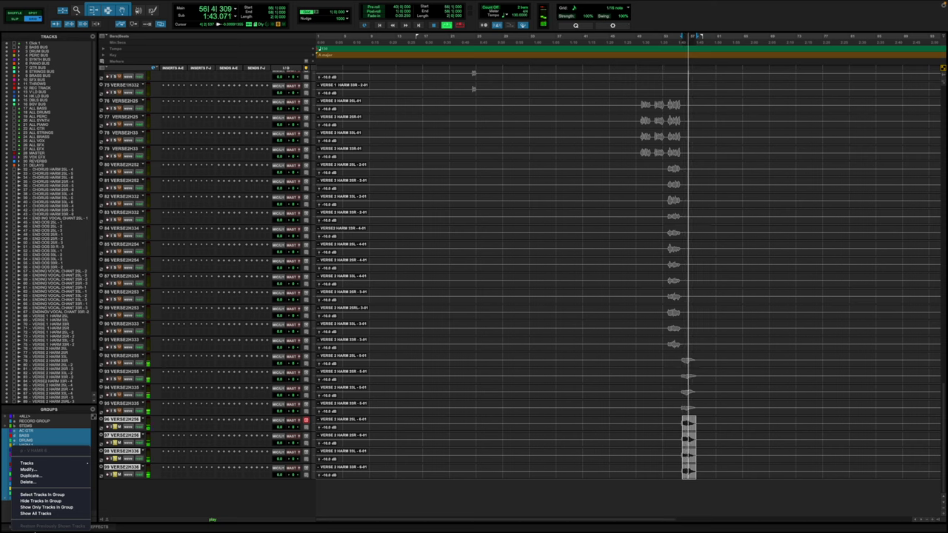
left_click(6, 513)
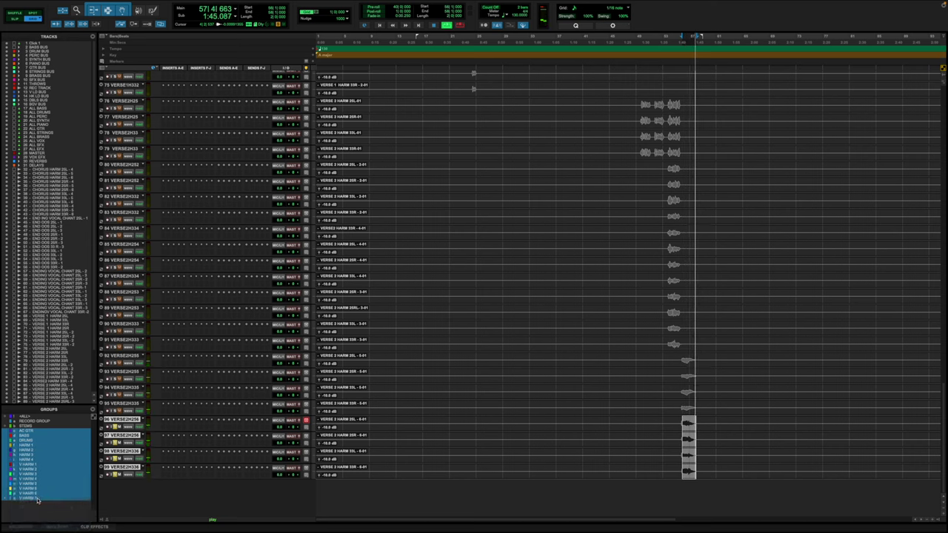
right_click(37, 501)
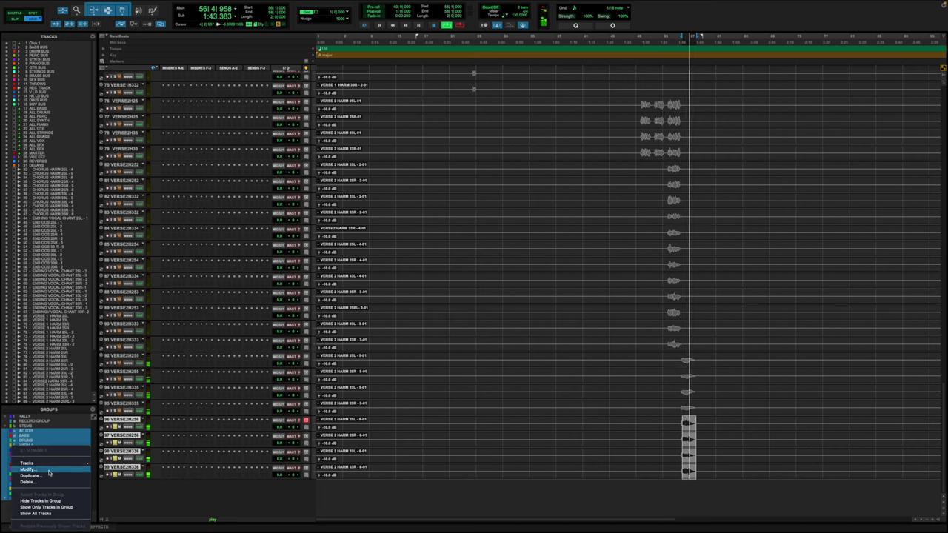
left_click(49, 471)
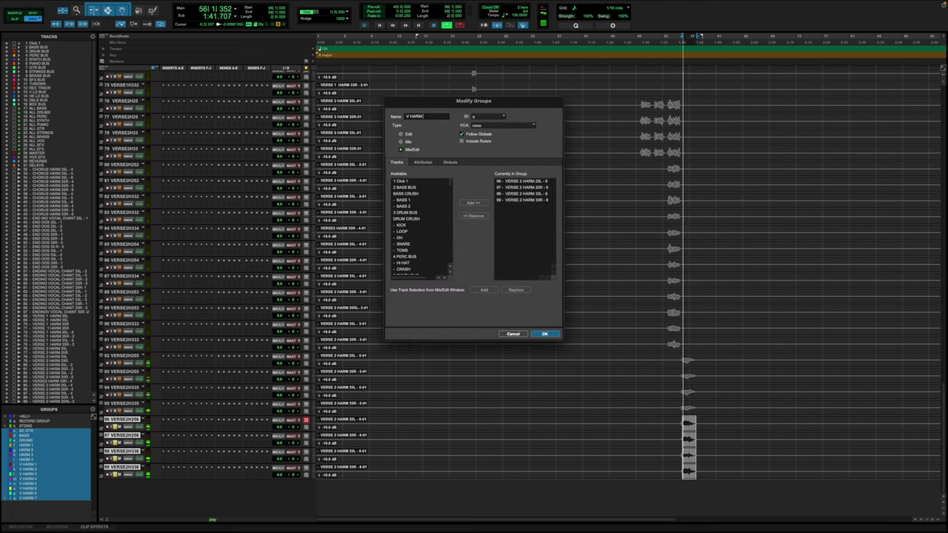
key("Return")
Step: Open the misspelled V HAMR 6 group of VERSE 2 HARM part 5 tracks for modification
right_click(35, 492)
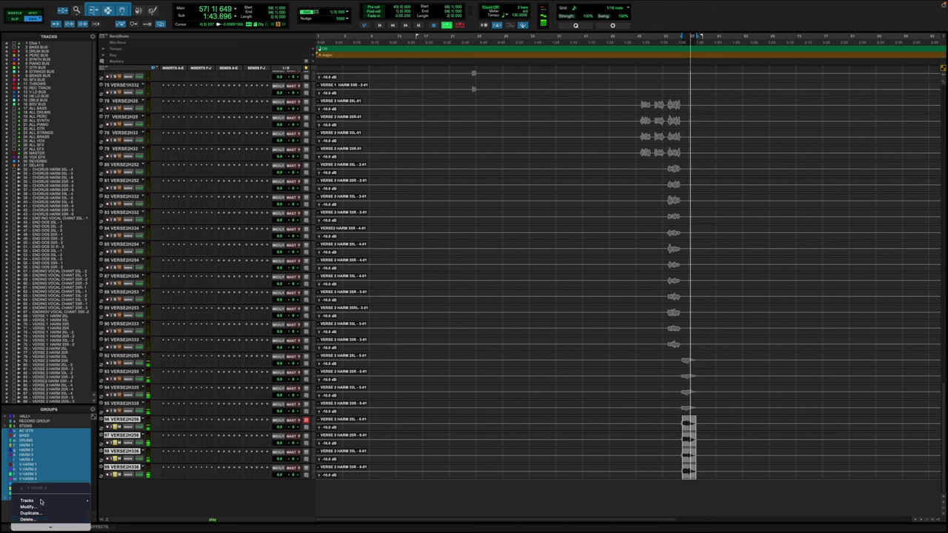
mouse_move(50, 527)
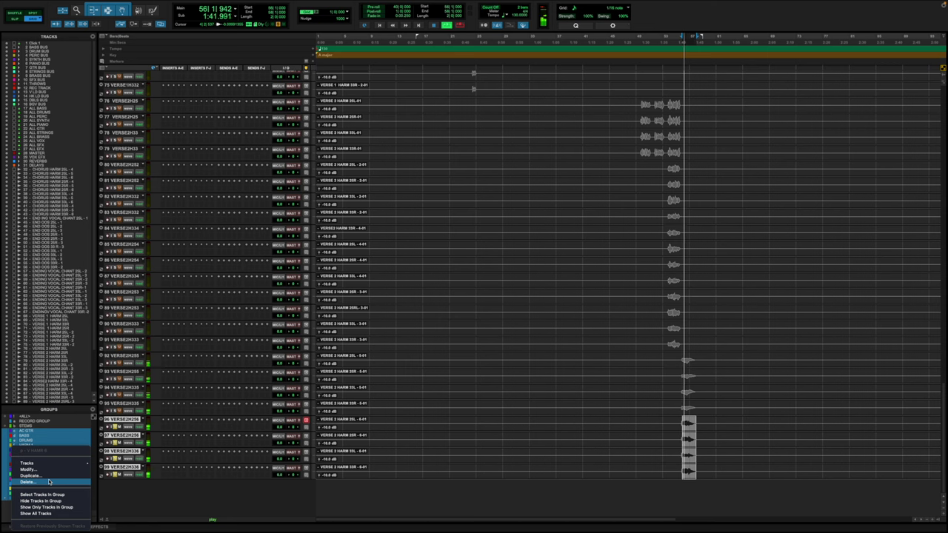
left_click(49, 471)
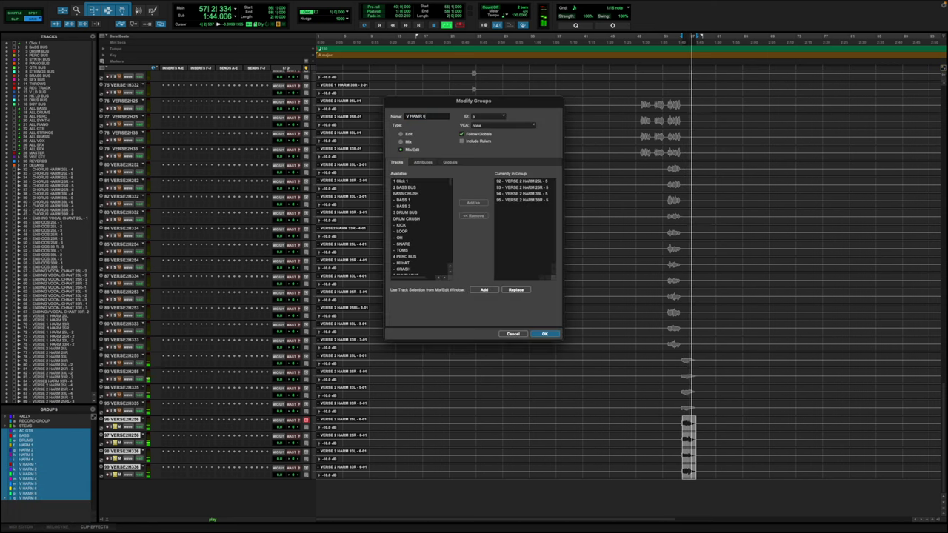
Step: Confirm the group name V HARM 8 and hide the track and group lists
key("Return")
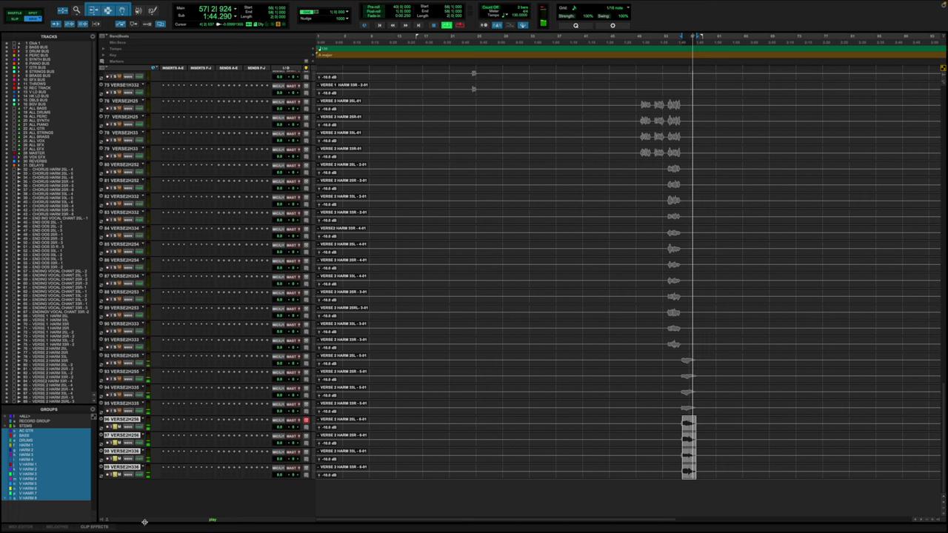
left_click(100, 522)
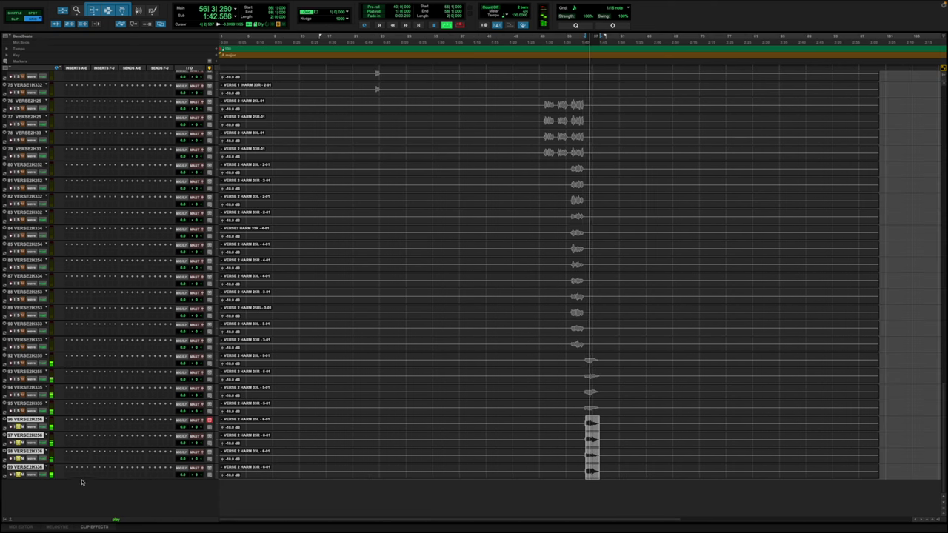
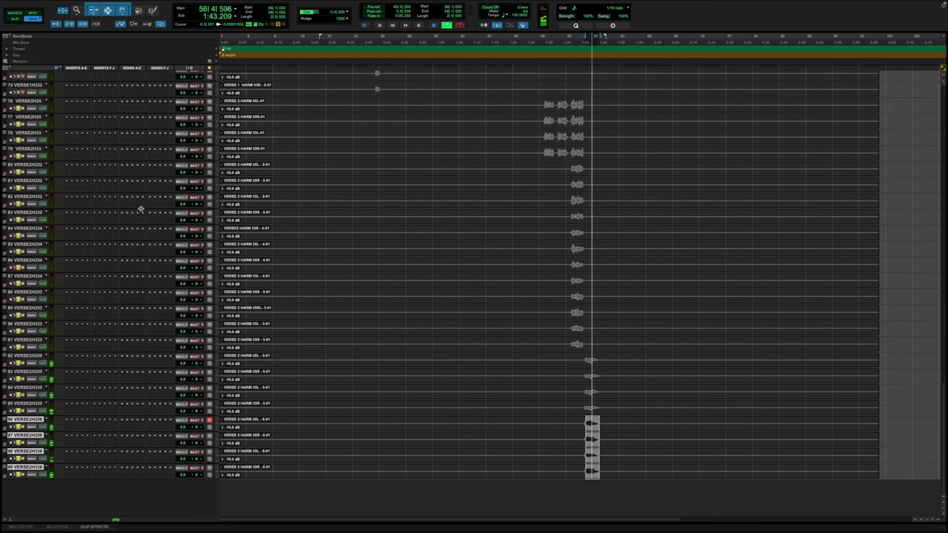
Step: Move all the verse 2 harmony tracks, 76 through 99, into the BGV BUS folder
scroll(97, 177, "up", 1)
left_click(37, 123)
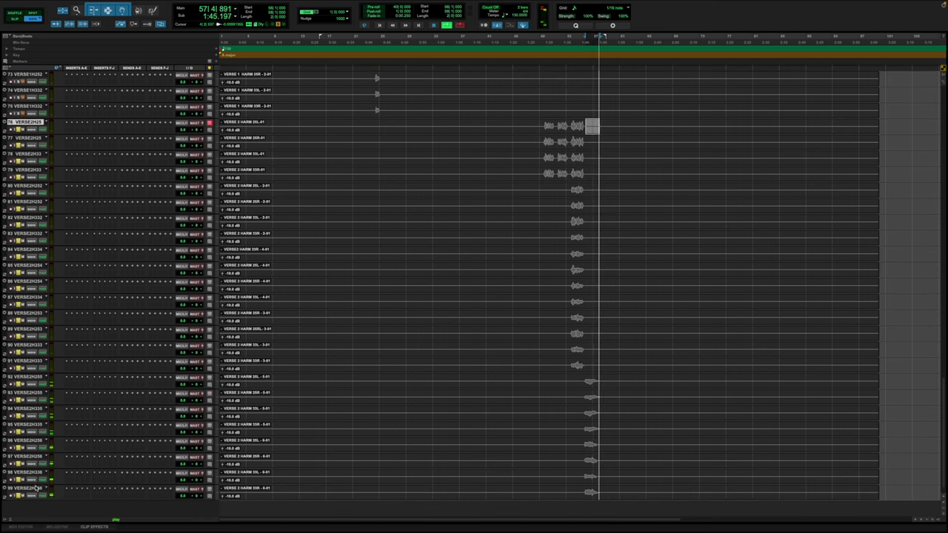
left_click(37, 489, "shift")
scroll(35, 474, "up", 5)
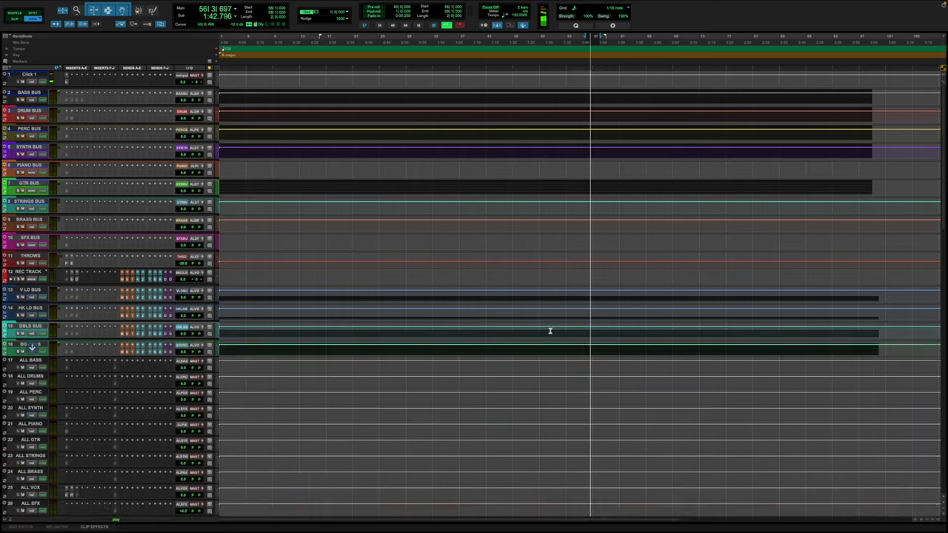
scroll(550, 332, "down", 10)
scroll(550, 333, "up", 5)
scroll(550, 332, "down", 1)
scroll(550, 333, "up", 1)
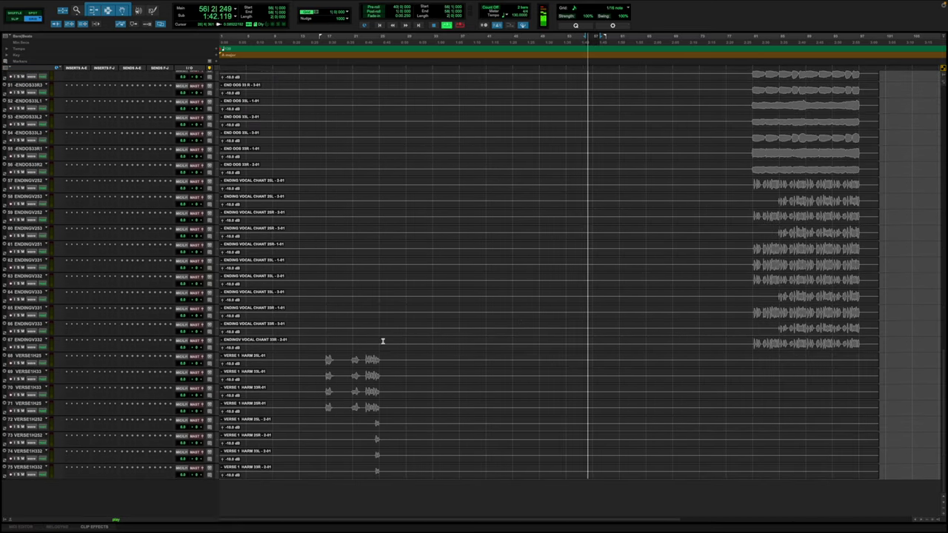
Step: Solo and audition the verse 1 harmony tracks 68–71 from bar 17 and tracks 72–75 from bar 24
key("space")
left_click(327, 359)
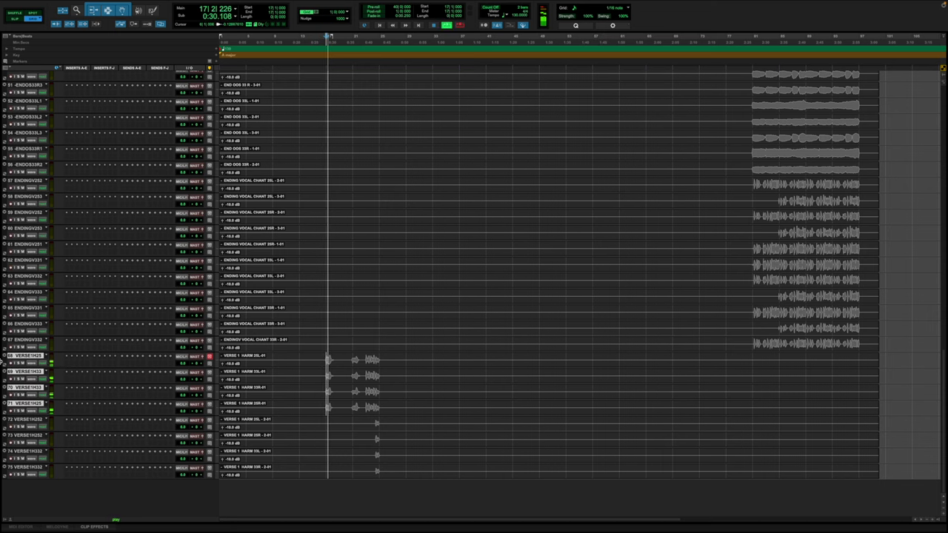
key("space")
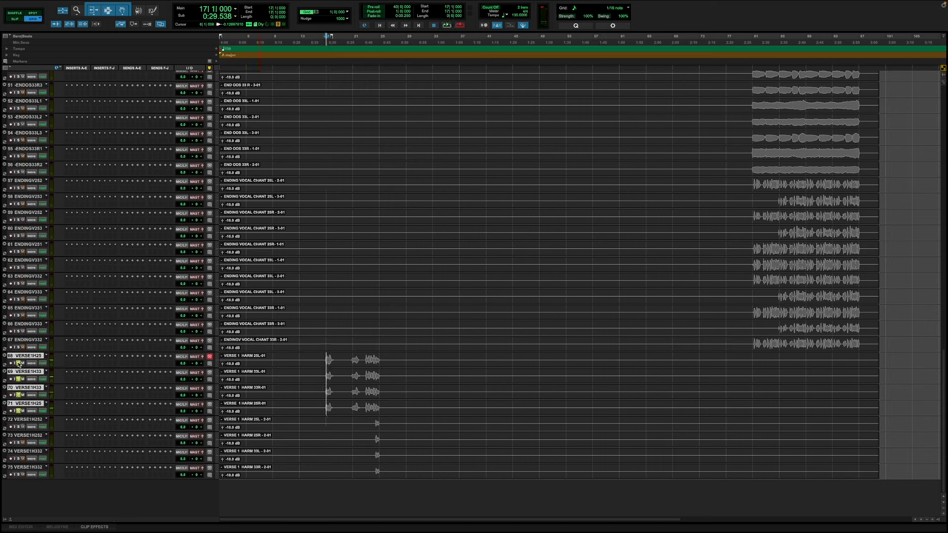
key("space")
left_click(375, 422)
key("space")
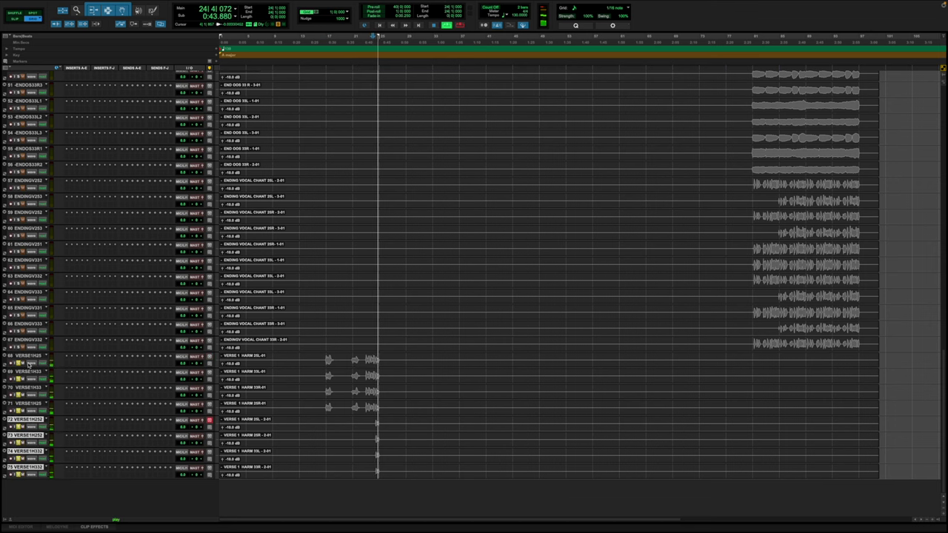
Step: Move the verse 1 harmony tracks, 68 through 75, into the BGV BUS folder
scroll(28, 376, "up", 15)
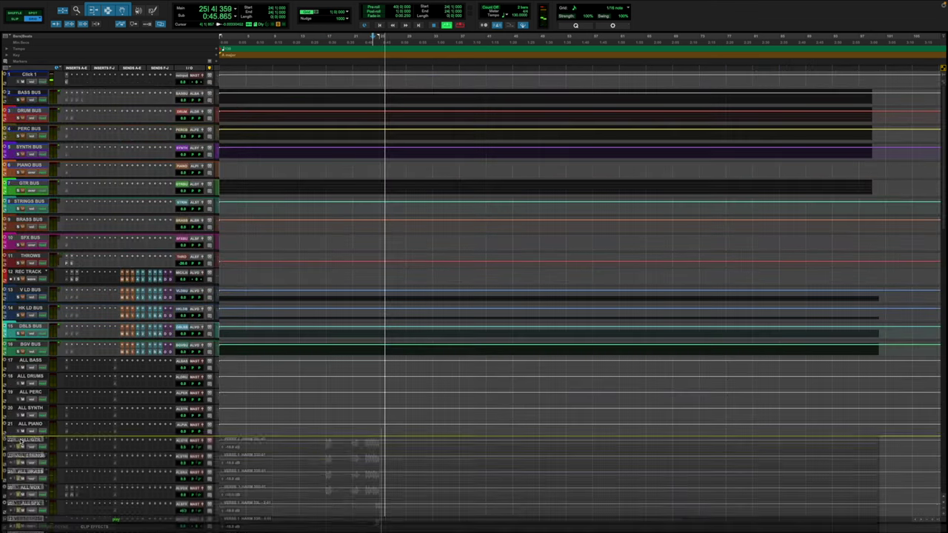
scroll(624, 333, "down", 12)
scroll(624, 333, "up", 5)
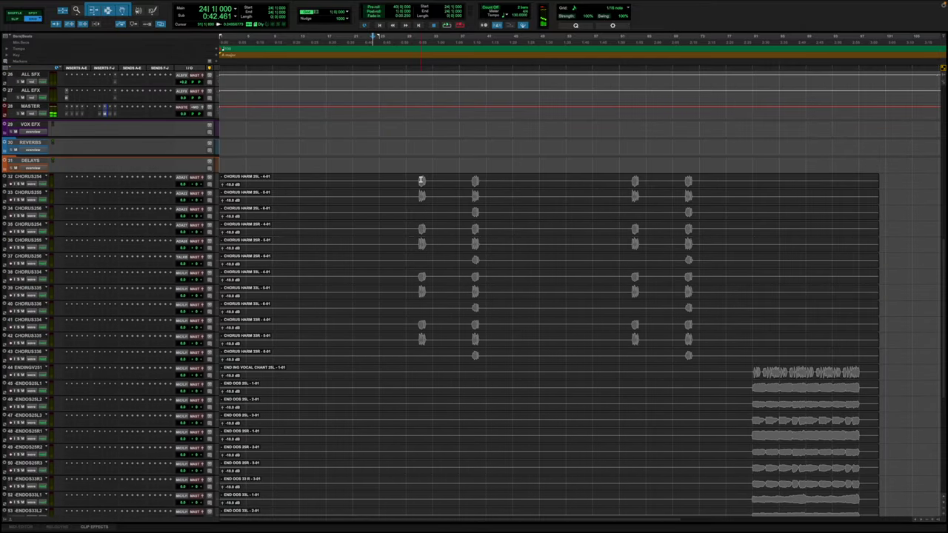
Step: Play from bar 31 while soloing the four CHORUS HARM - 4 tracks and reorder them to sit together beneath the DELAYS folder
key("space")
key("space")
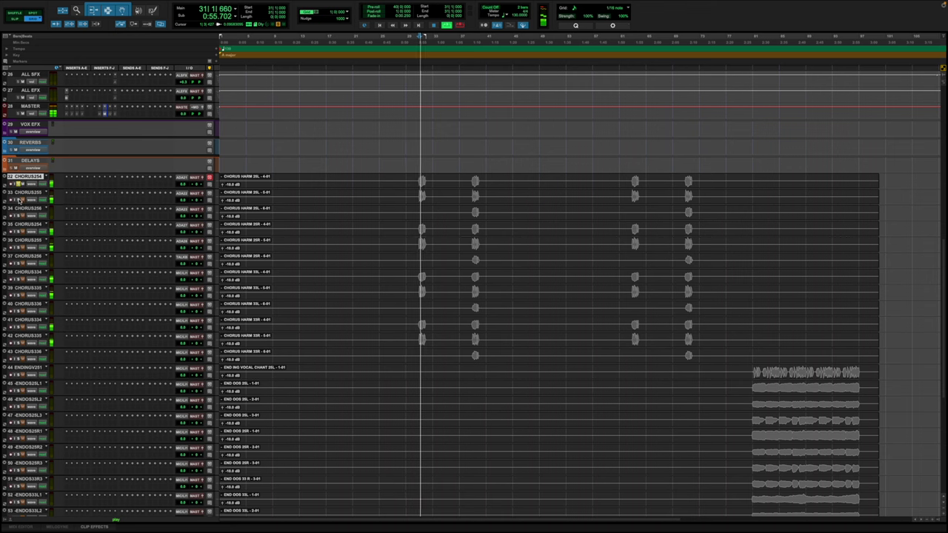
left_click_drag(20, 223, 24, 199)
key("space")
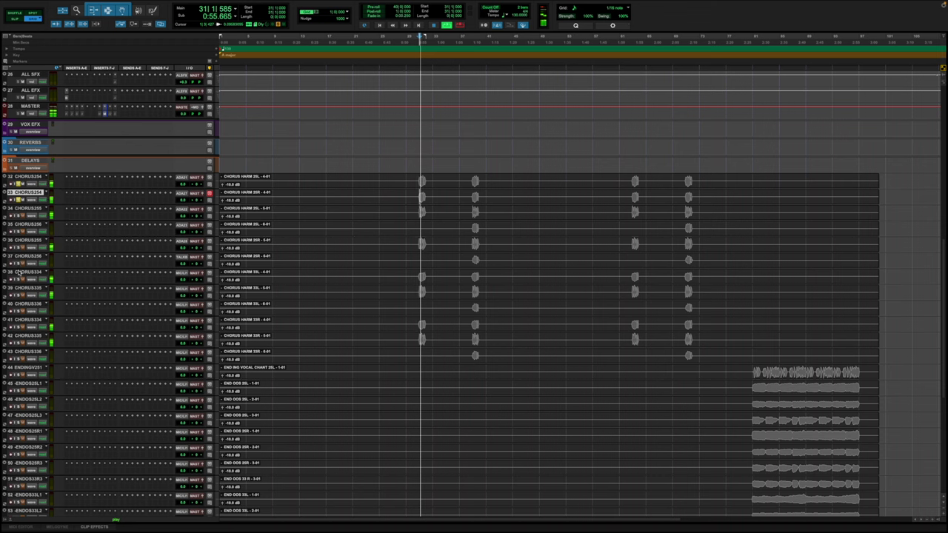
left_click_drag(22, 273, 25, 209)
left_click(23, 336)
key("space")
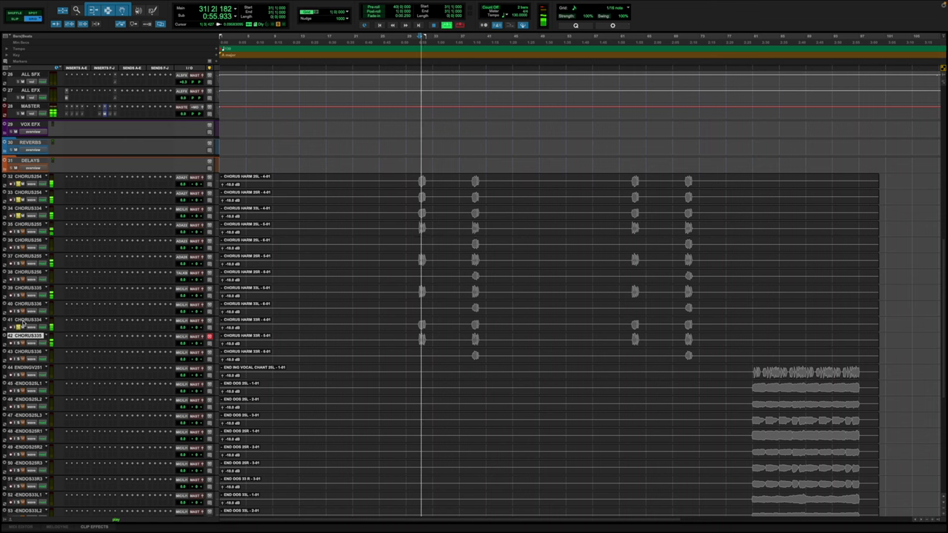
left_click_drag(22, 323, 23, 222)
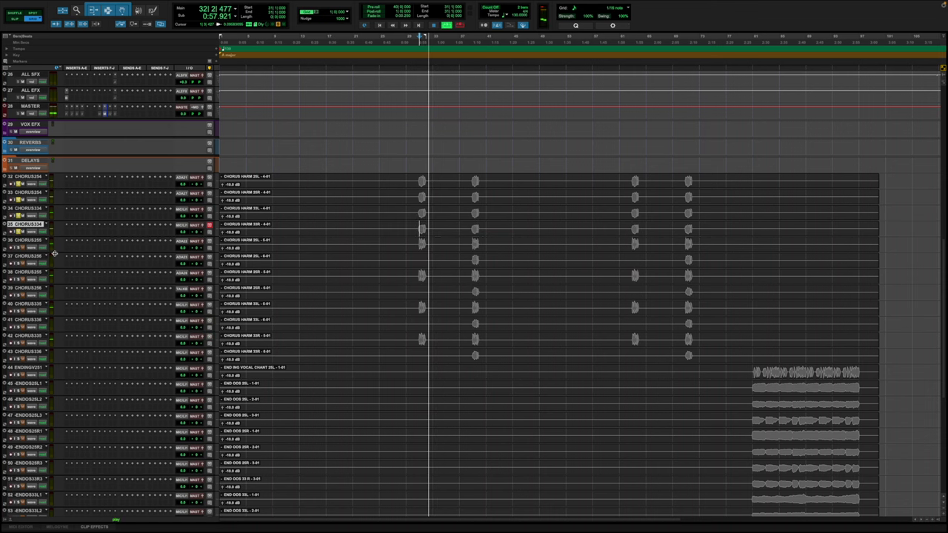
key("space")
Step: Check the existing groups list, and group the four CHORUS HARM - 4 tracks as HARM 5
scroll(74, 248, "up", 8)
scroll(128, 238, "down", 4)
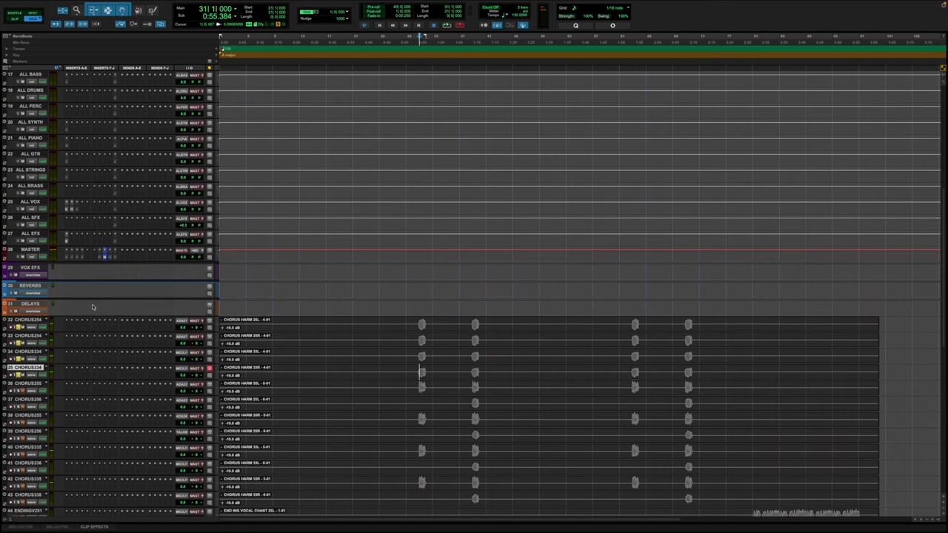
left_click(5, 521)
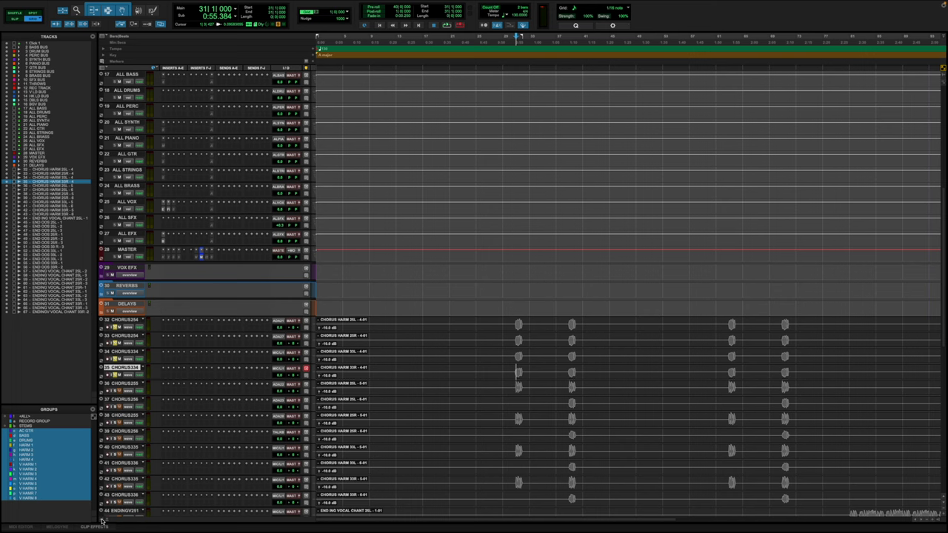
left_click(103, 521)
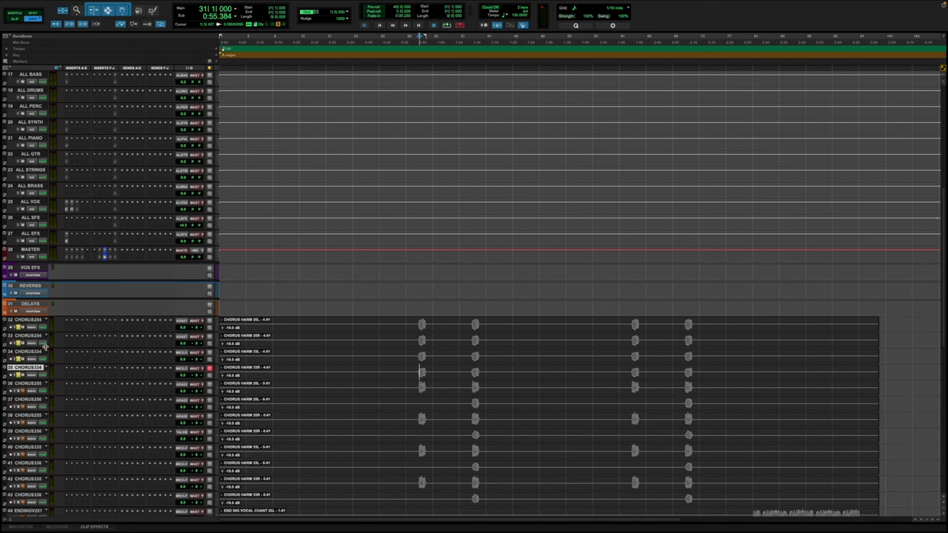
key("super+g")
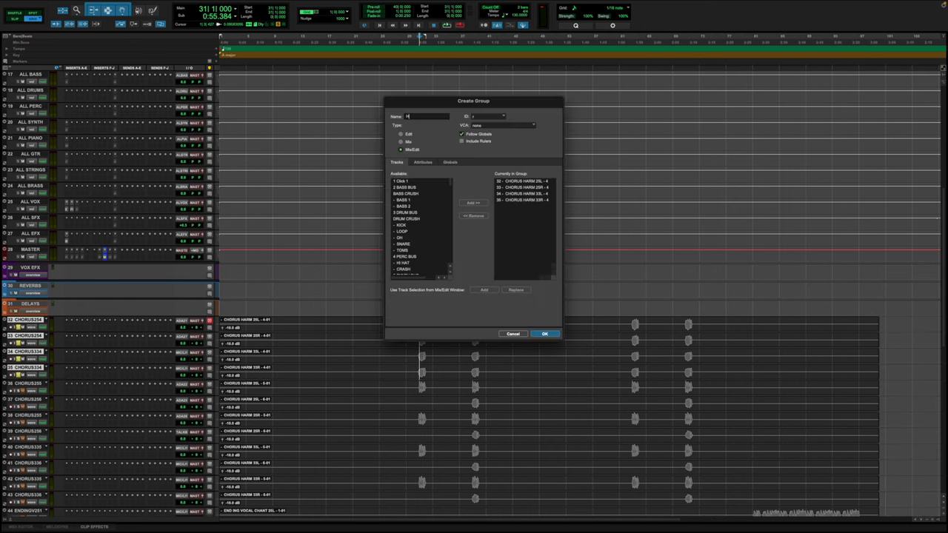
key("Return")
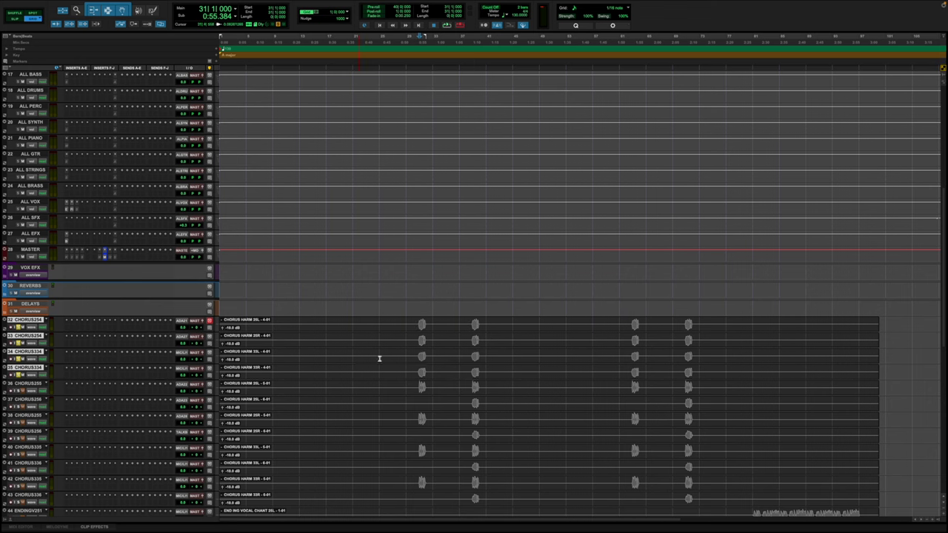
Step: Solo the four CHORUS HARM - 5 tracks and reorder them to sit together as tracks 36 through 39
scroll(358, 353, "down", 3)
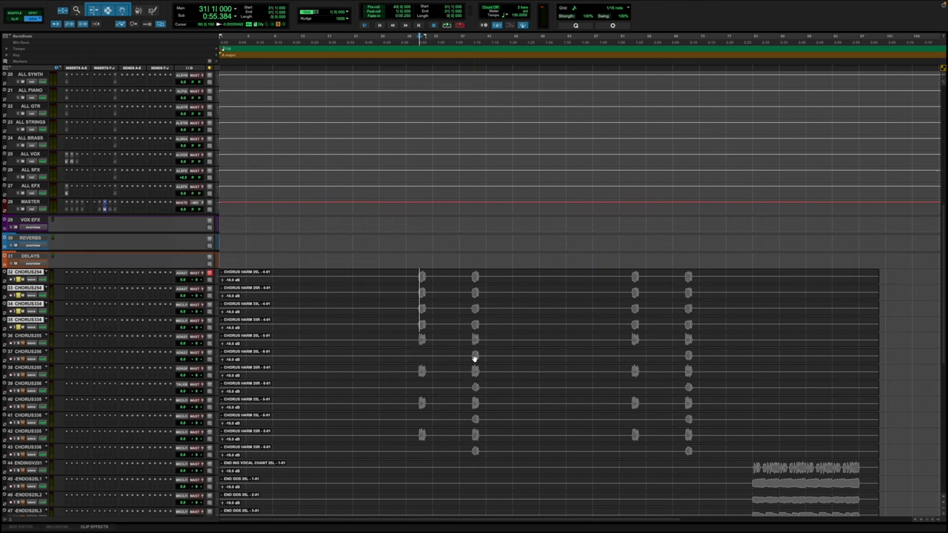
left_click(19, 343)
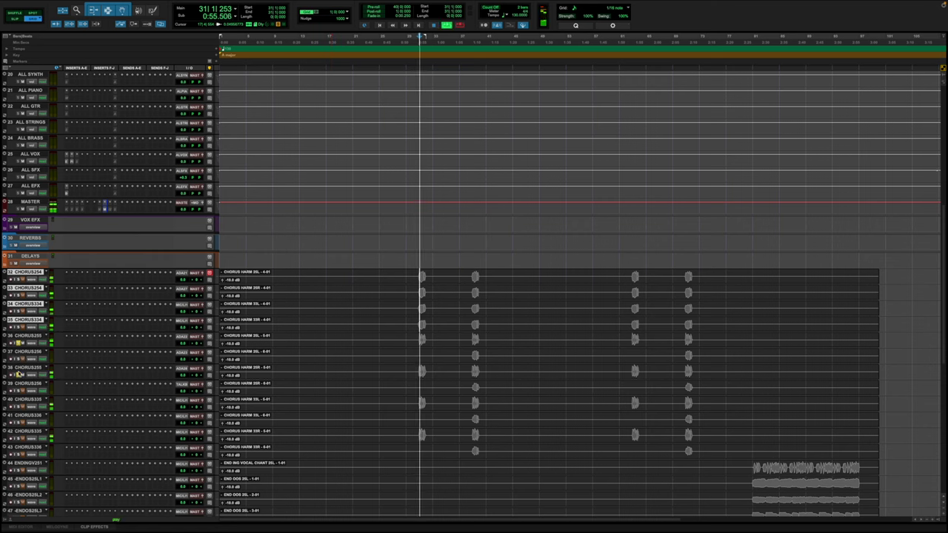
left_click_drag(18, 372, 19, 351)
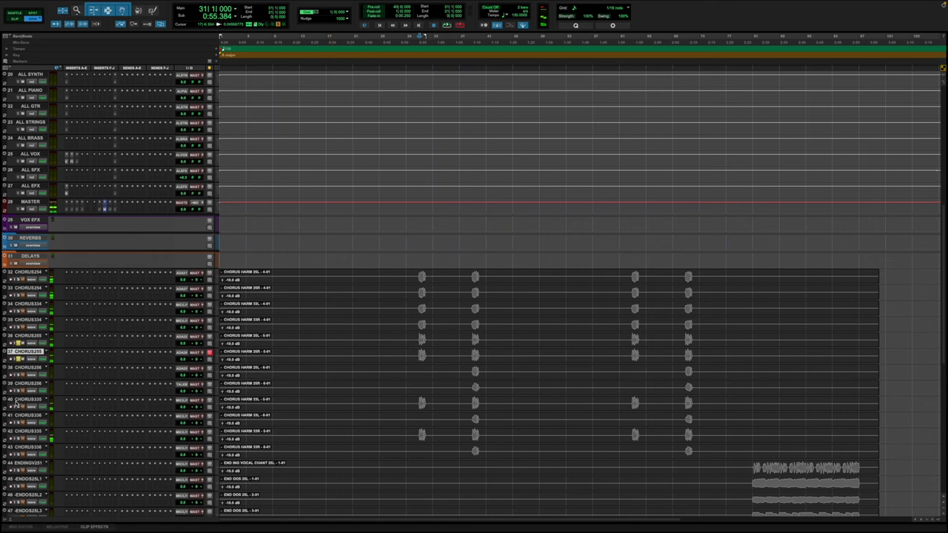
left_click_drag(28, 400, 21, 367)
left_click_drag(19, 436, 32, 364)
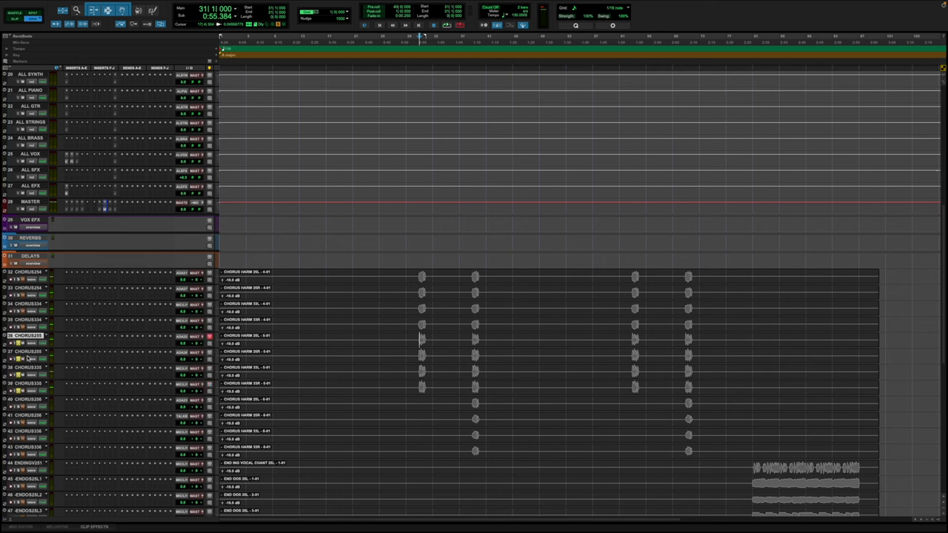
Step: Group the four CHORUS HARM - 5 tracks as HARM 6
key("super+g")
type("HARM")
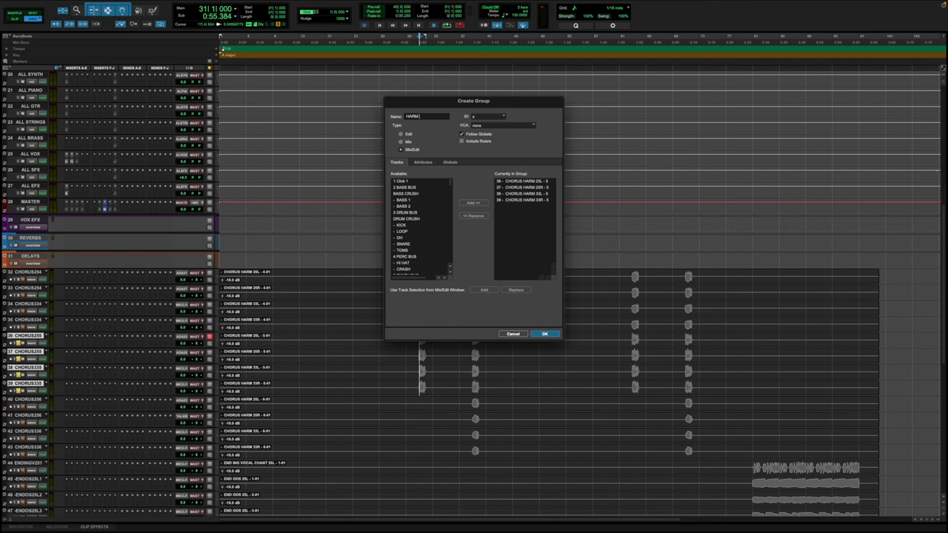
key("Return")
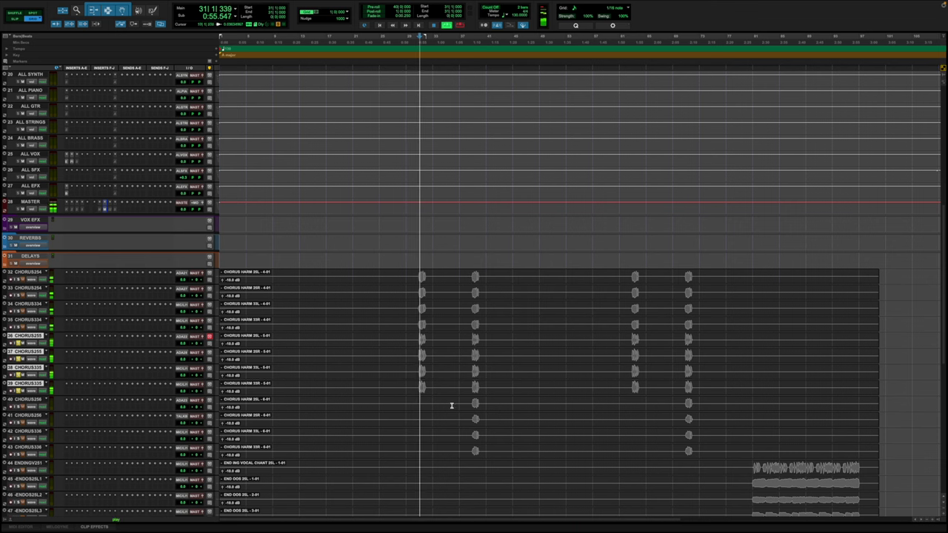
Step: Solo and audition the four CHORUS HARM - 6 tracks from bar 39 and group them as HARM 7
scroll(605, 416, "down", 10)
scroll(605, 415, "up", 20)
scroll(605, 415, "down", 10)
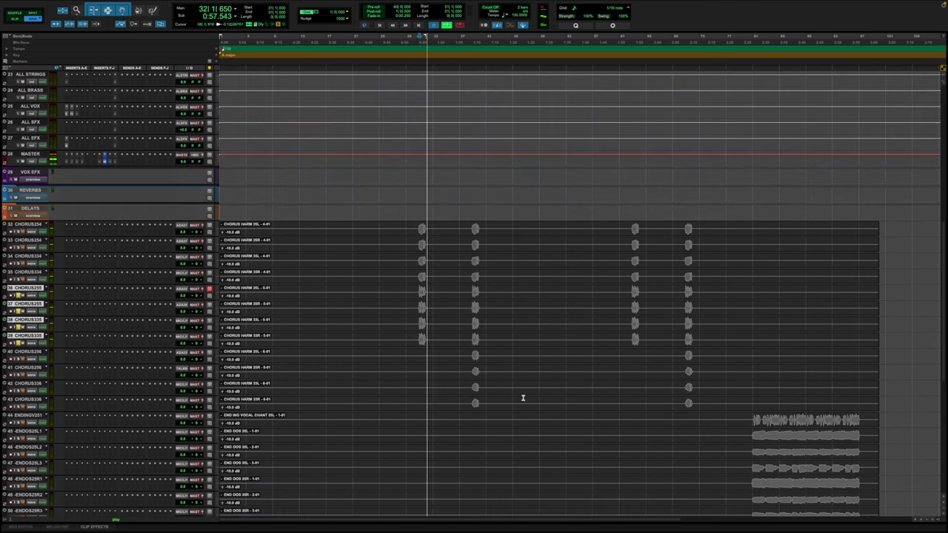
key("space")
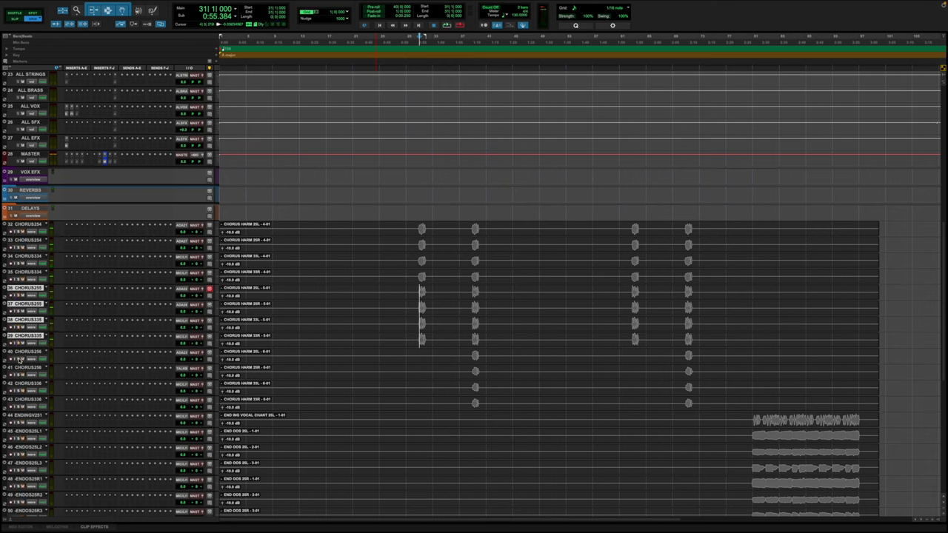
left_click_drag(478, 355, 480, 375)
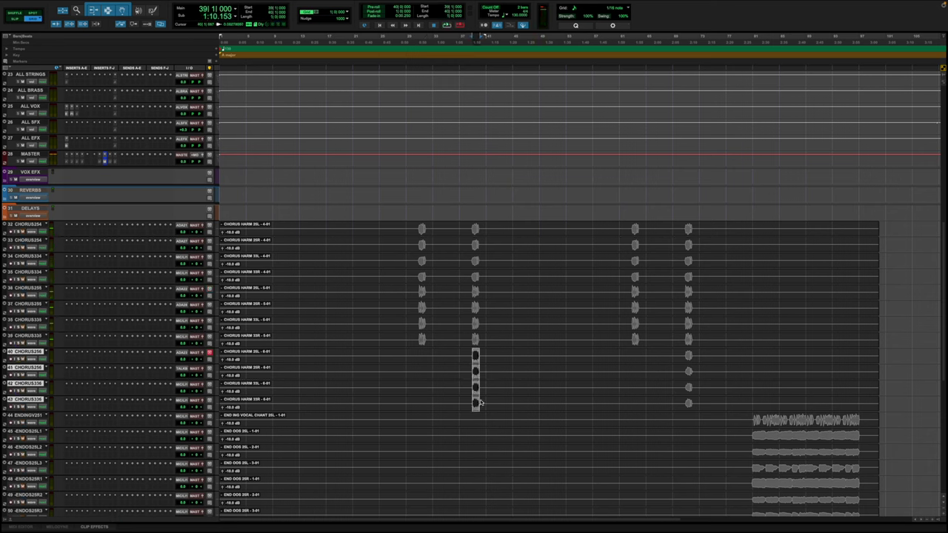
key("space")
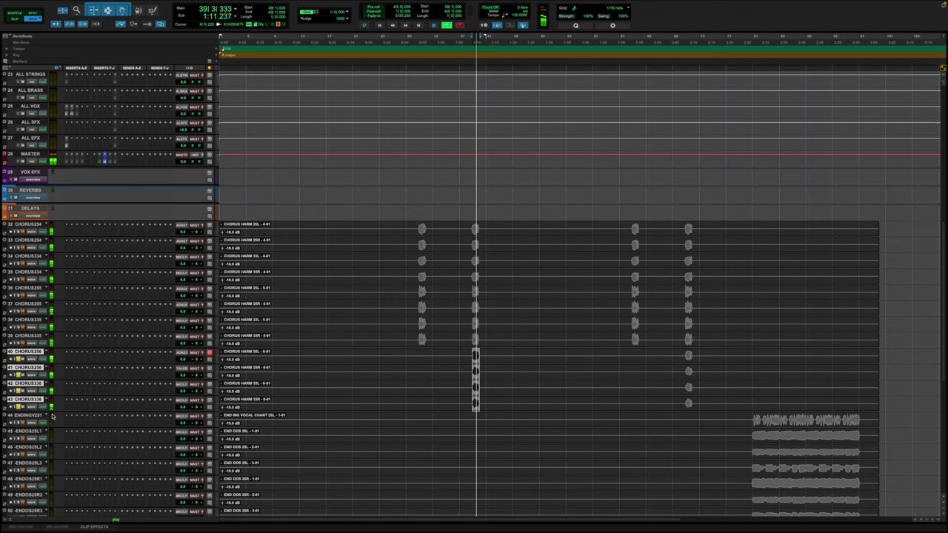
key("super+g")
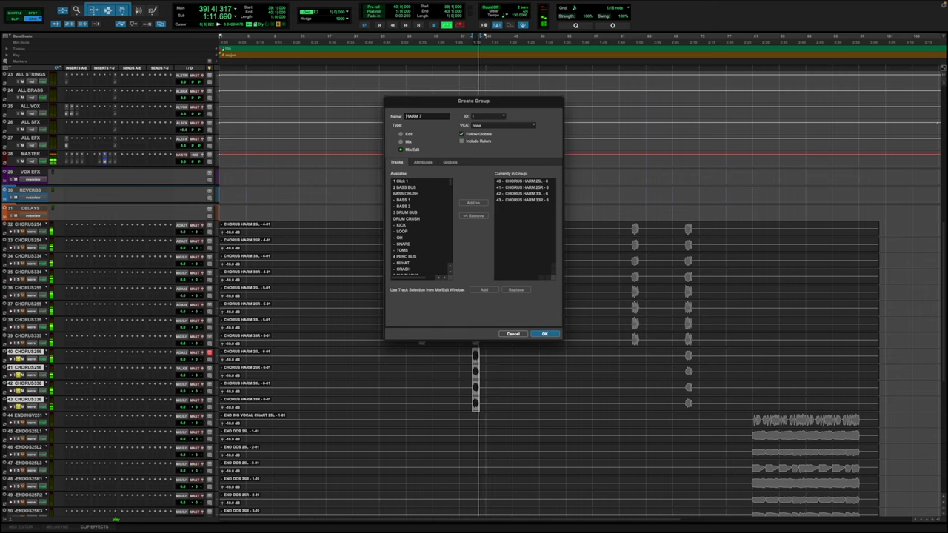
key("Return")
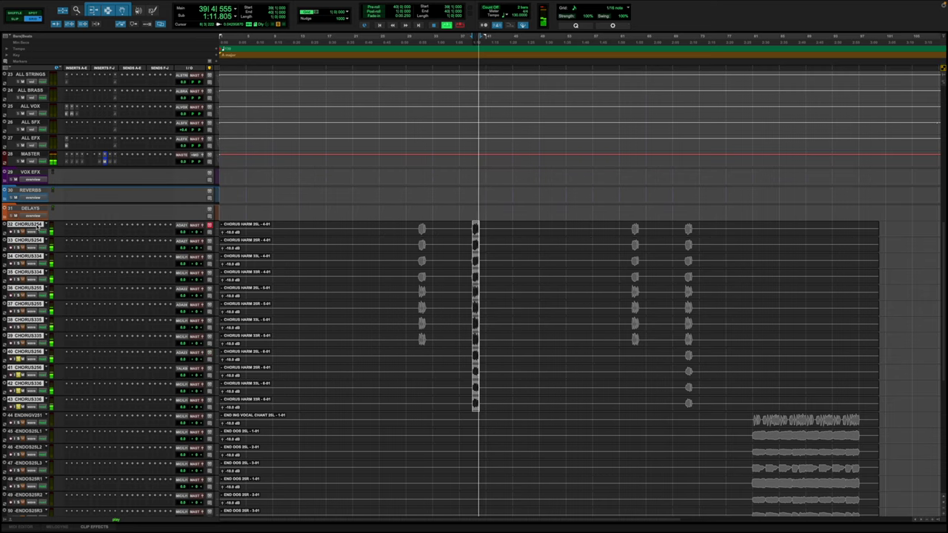
Step: Move the twelve chorus harmony tracks, 32 through 43, into the BGV BUS folder and show the track and group lists
scroll(47, 229, "up", 10)
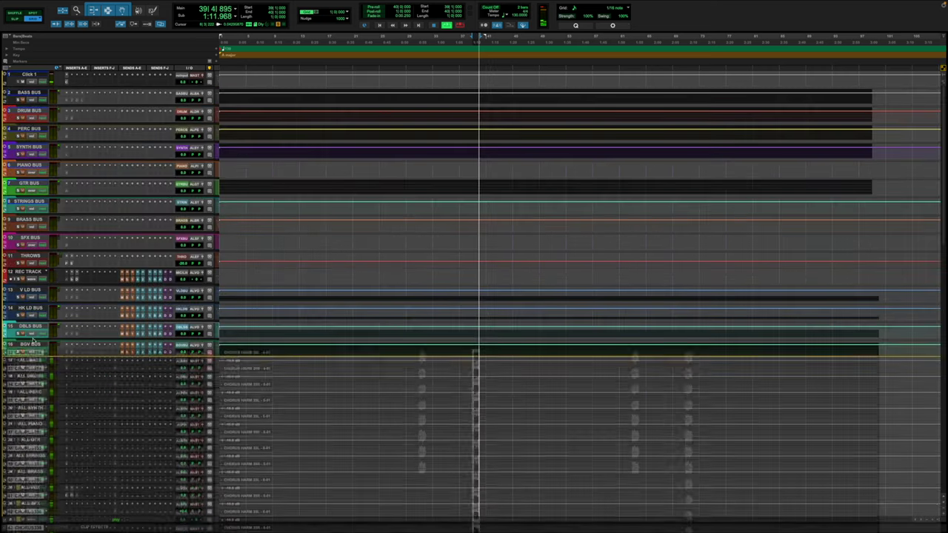
scroll(32, 354, "down", 12)
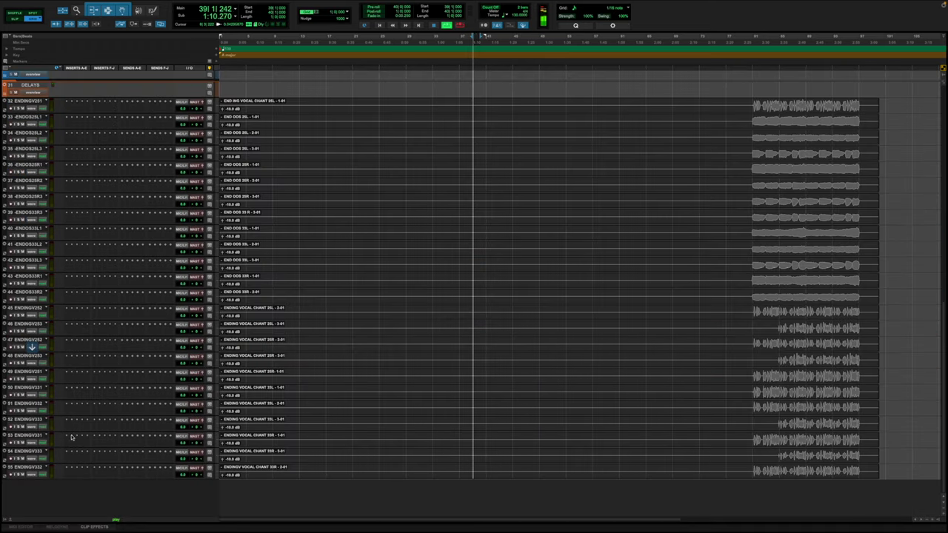
left_click(9, 520)
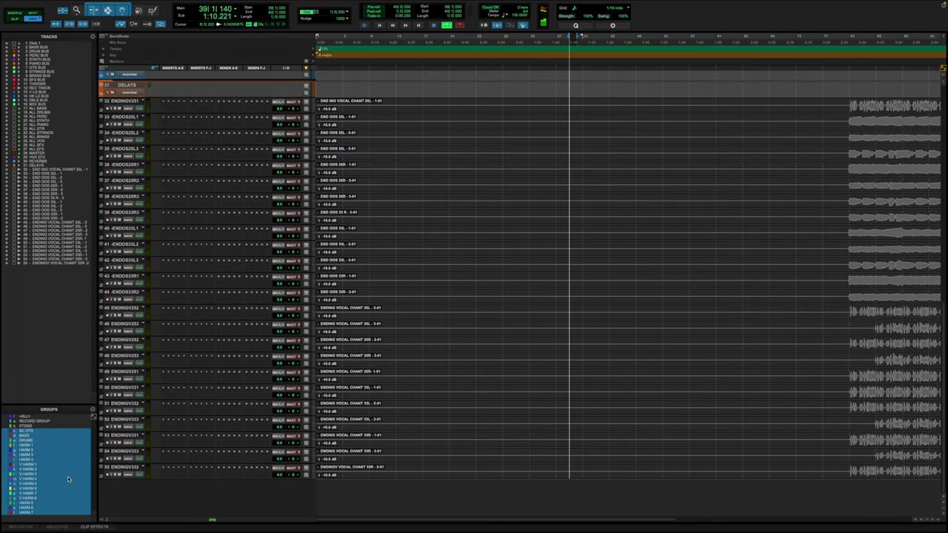
Step: Reorder the group list so HARM 5, HARM 6 and HARM 7 follow HARM 4, above the V HARM groups
key("Return")
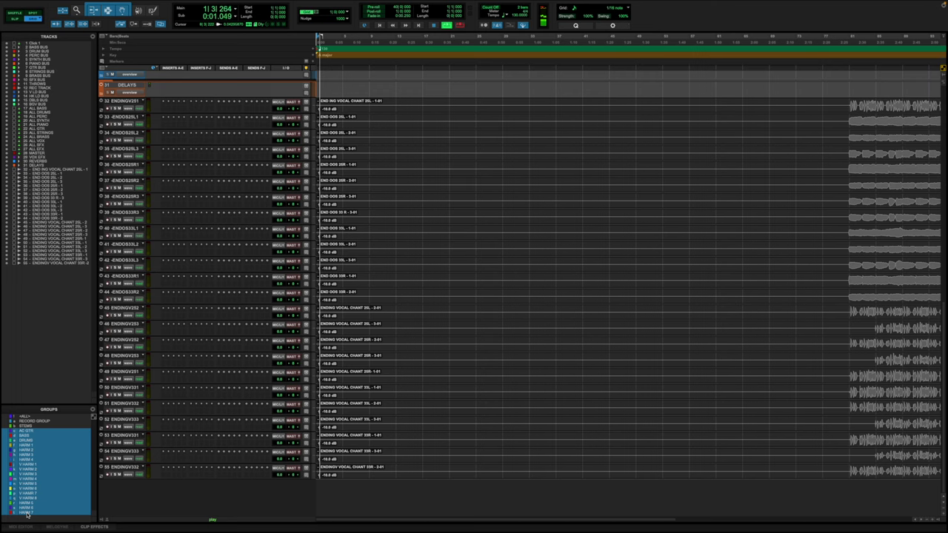
left_click(27, 514, "alt")
left_click(26, 512)
left_click(28, 504)
left_click(26, 508)
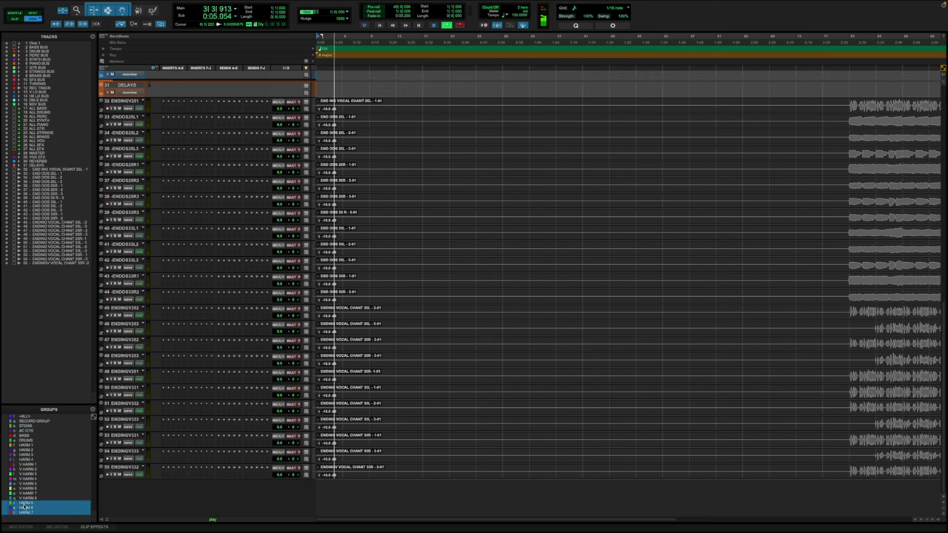
left_click_drag(9, 503, 11, 463)
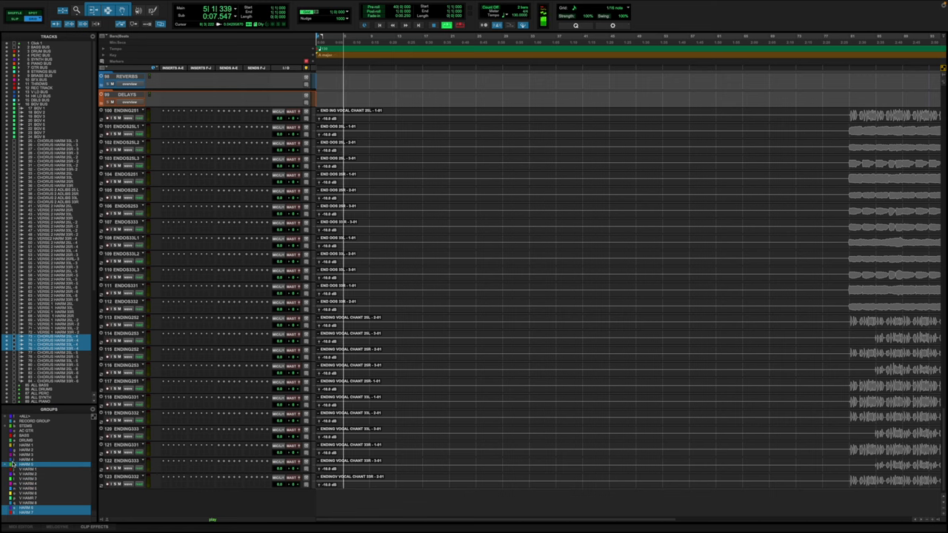
left_click_drag(8, 508, 10, 469)
left_click(5, 512)
left_click_drag(8, 513, 12, 473)
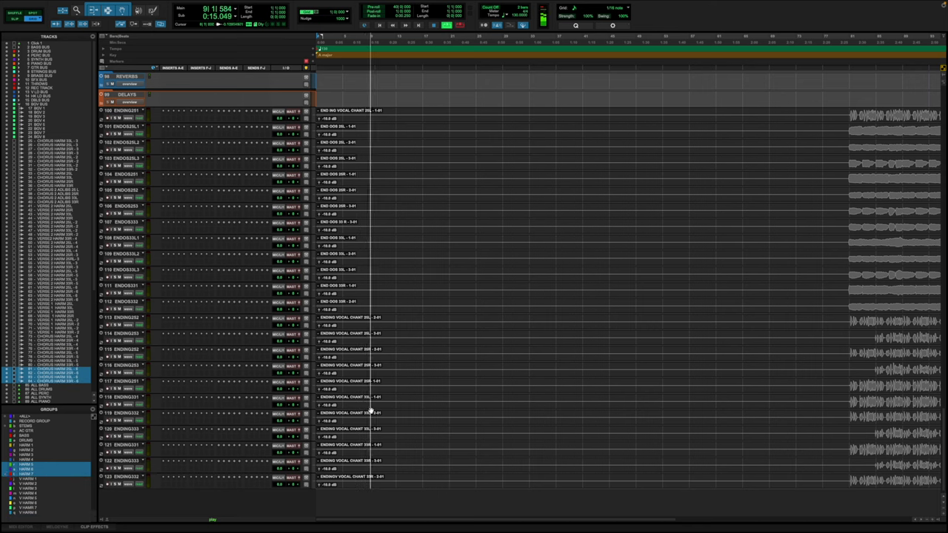
Step: Hide the track and group lists and play the ending vocal chant tracks from bar 81
left_click(104, 518)
scroll(789, 387, "up", 5)
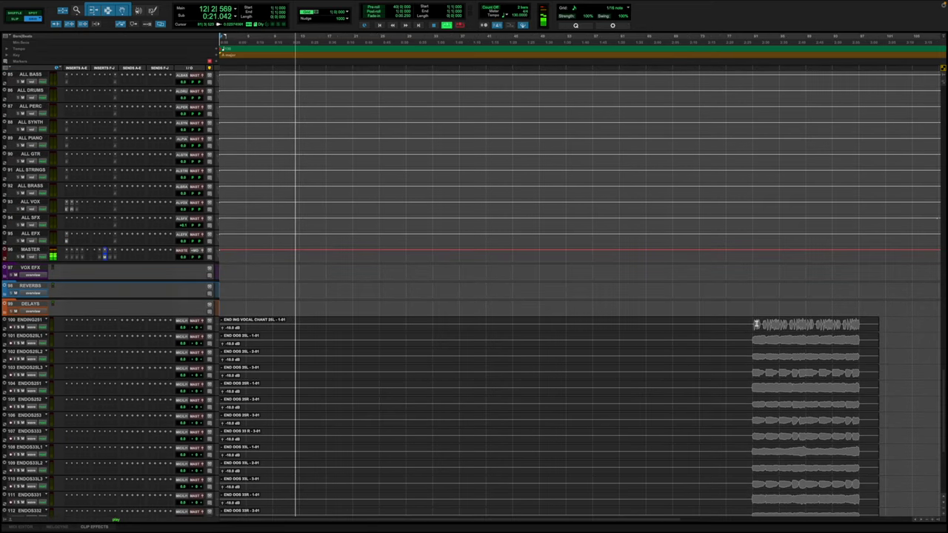
left_click(756, 324)
key("space")
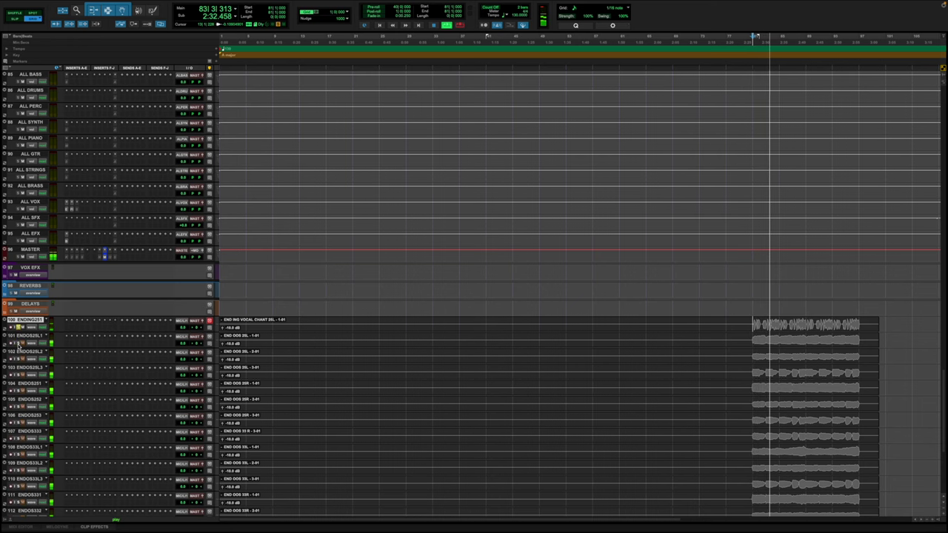
Step: Solo the four ENDING VOCAL CHANT - 1 tracks and reorder them to sit together as tracks 100 through 103
scroll(320, 429, "down", 3)
scroll(319, 430, "down", 1)
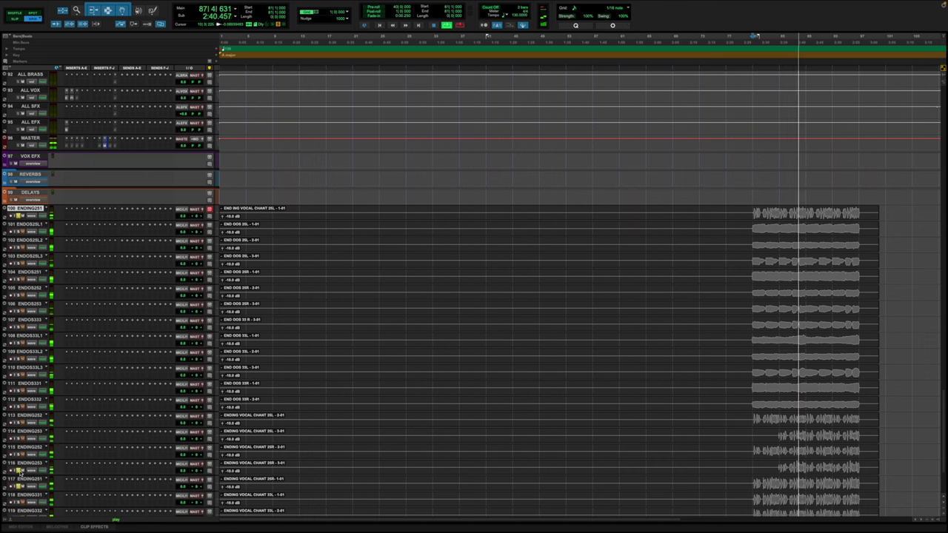
scroll(26, 490, "down", 2)
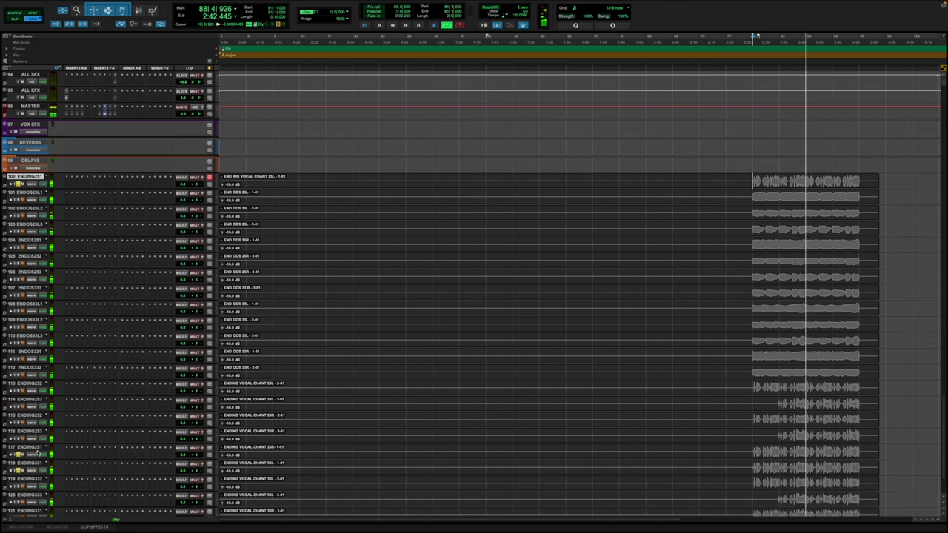
left_click(28, 448)
left_click(29, 463, "shift")
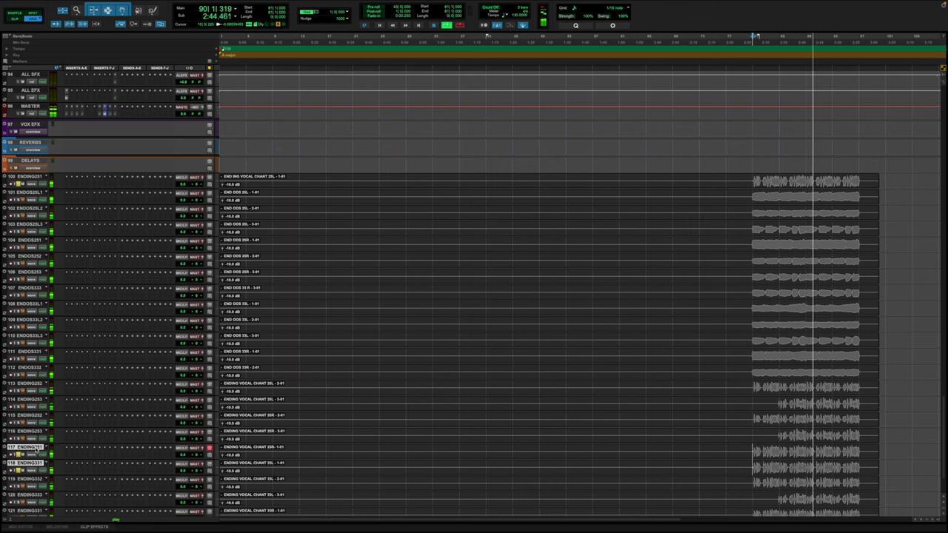
left_click_drag(28, 463, 30, 187)
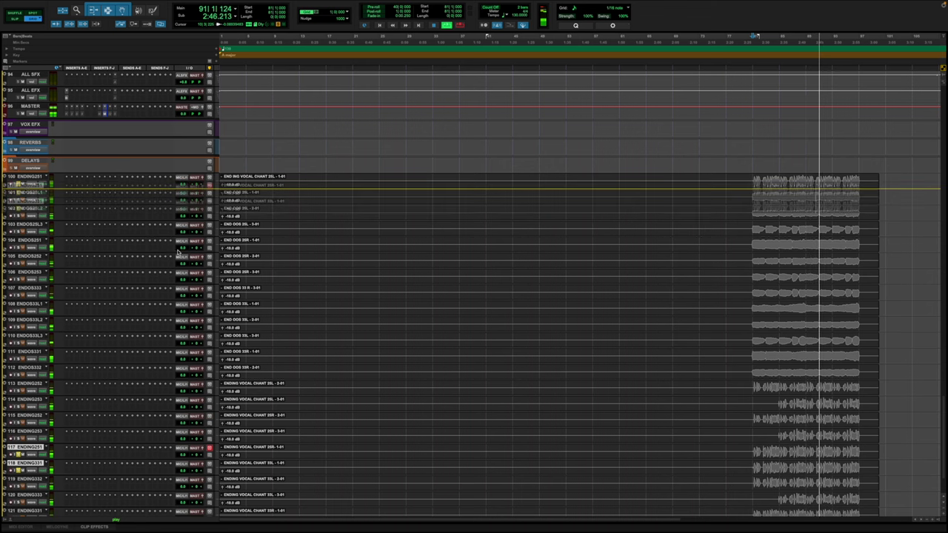
scroll(96, 332, "down", 5)
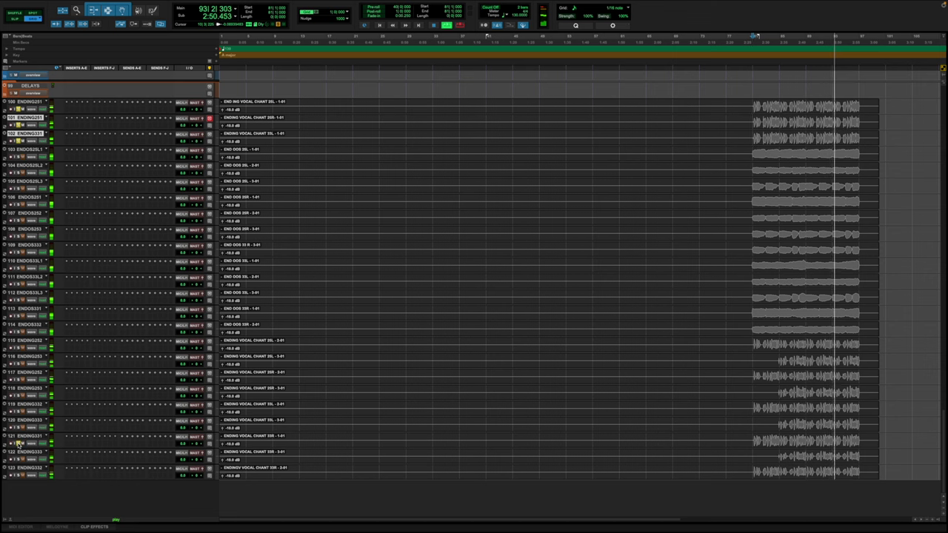
left_click_drag(20, 438, 25, 149)
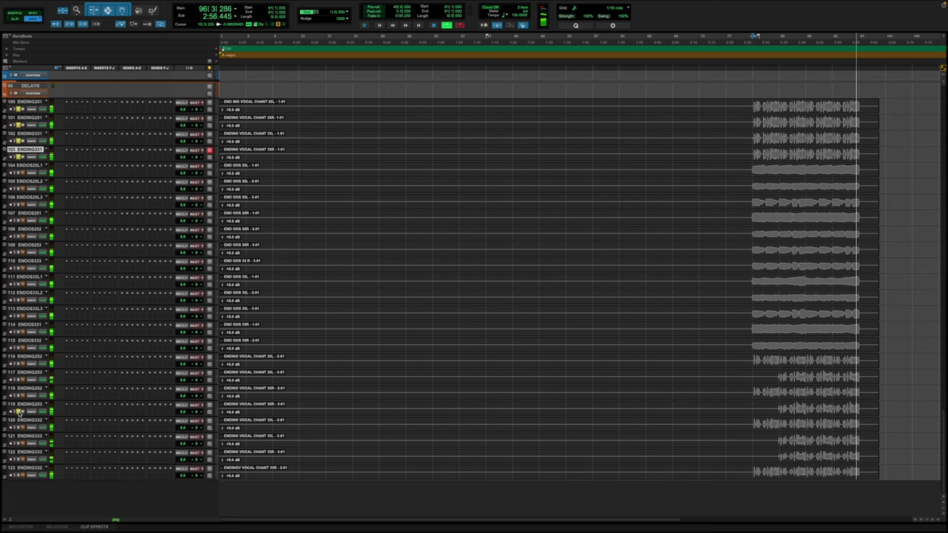
key("space")
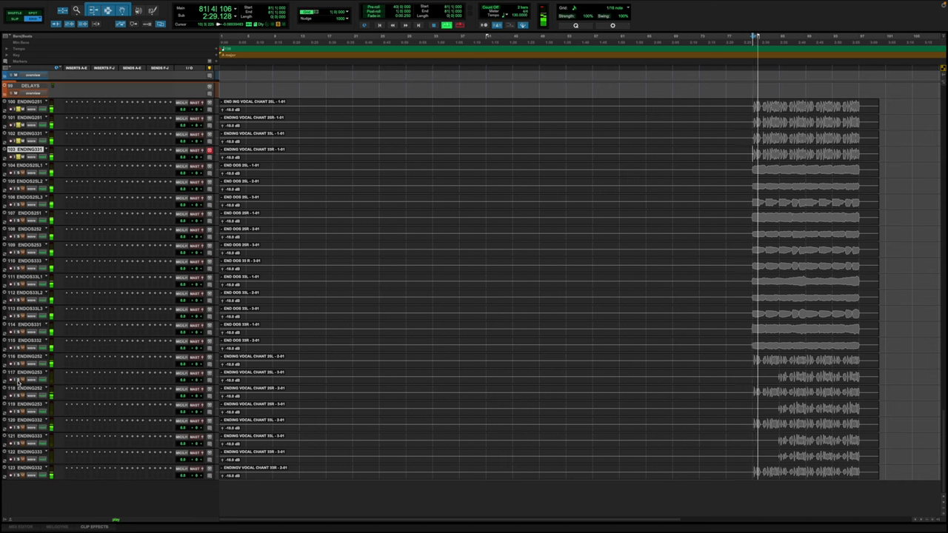
left_click(26, 102, "shift")
key("super+g")
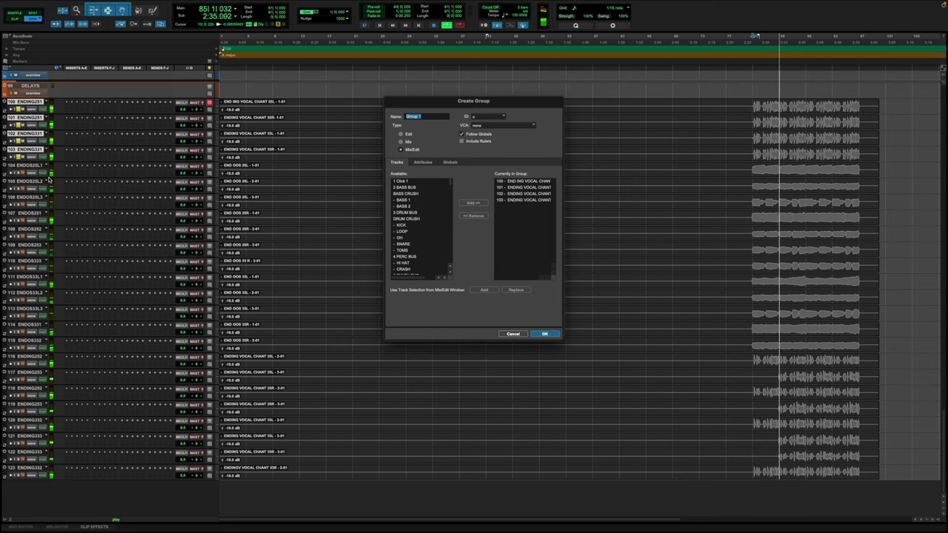
left_click(511, 334)
Step: Check the contents of the HK LD BUS and V LD BUS folders and go back to the ending vocal tracks
scroll(237, 303, "up", 10)
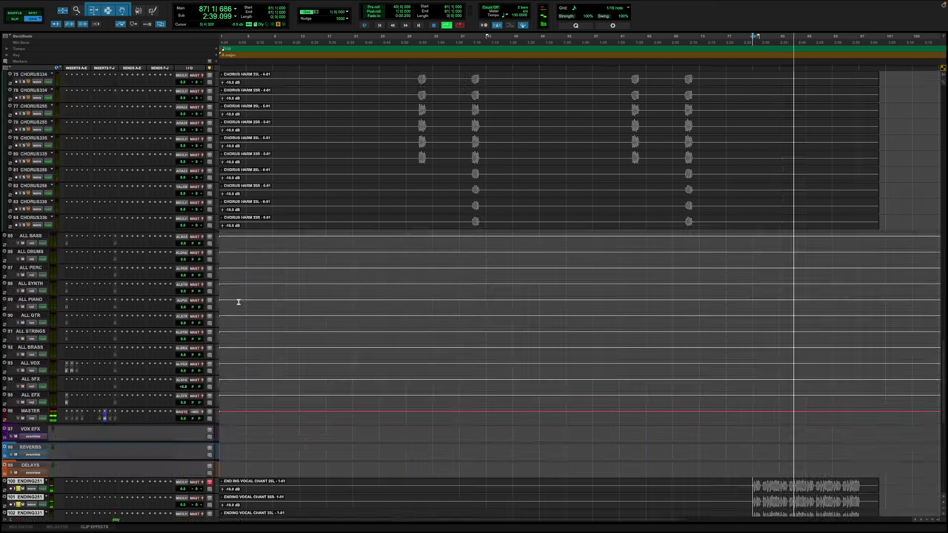
scroll(237, 303, "up", 15)
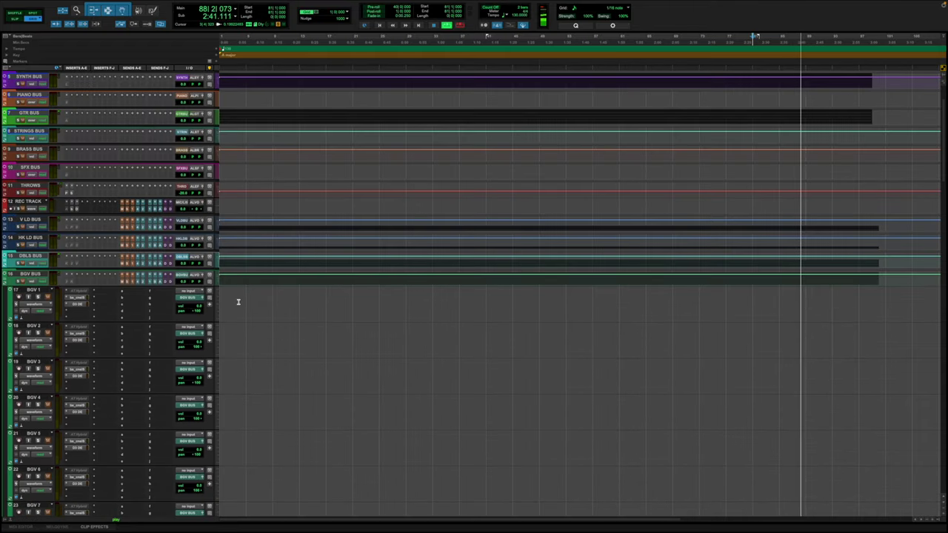
left_click(6, 261)
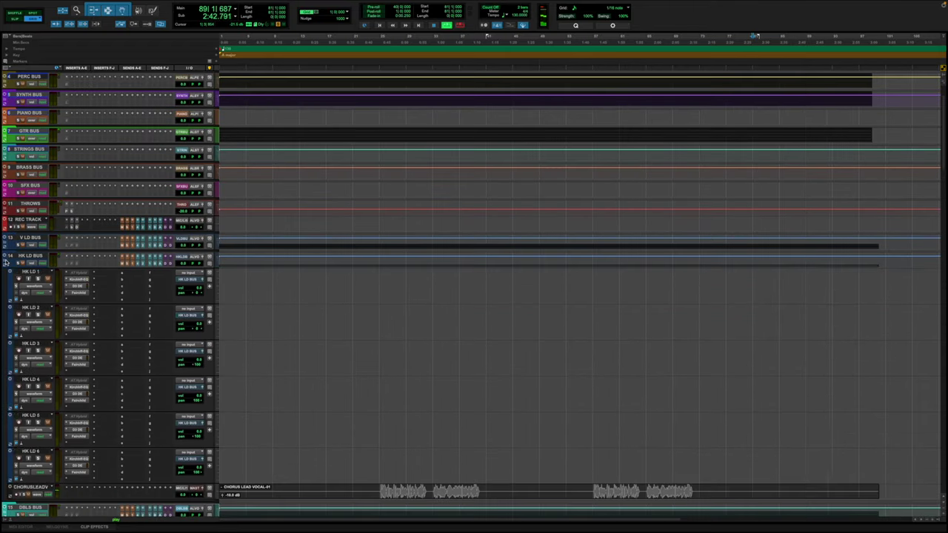
scroll(6, 260, "down", 3)
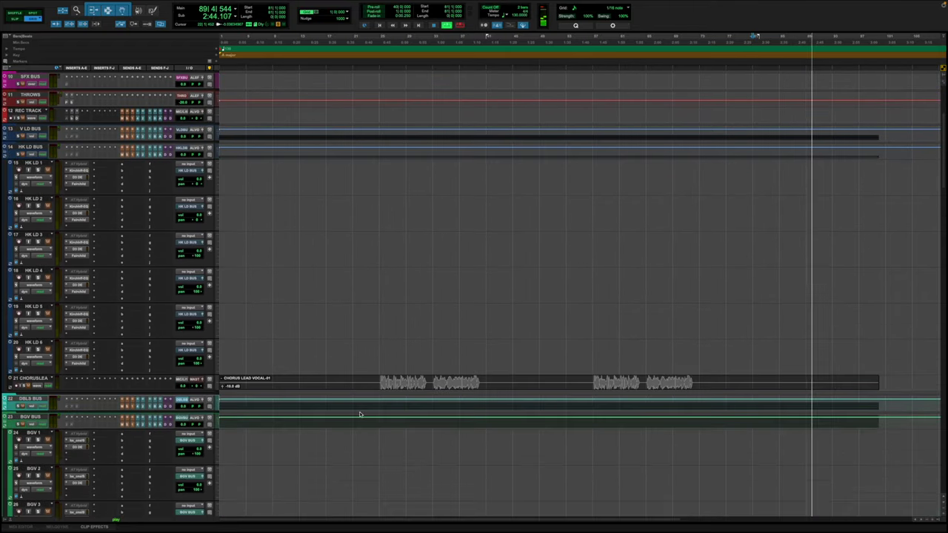
left_click(4, 137)
left_click(5, 137)
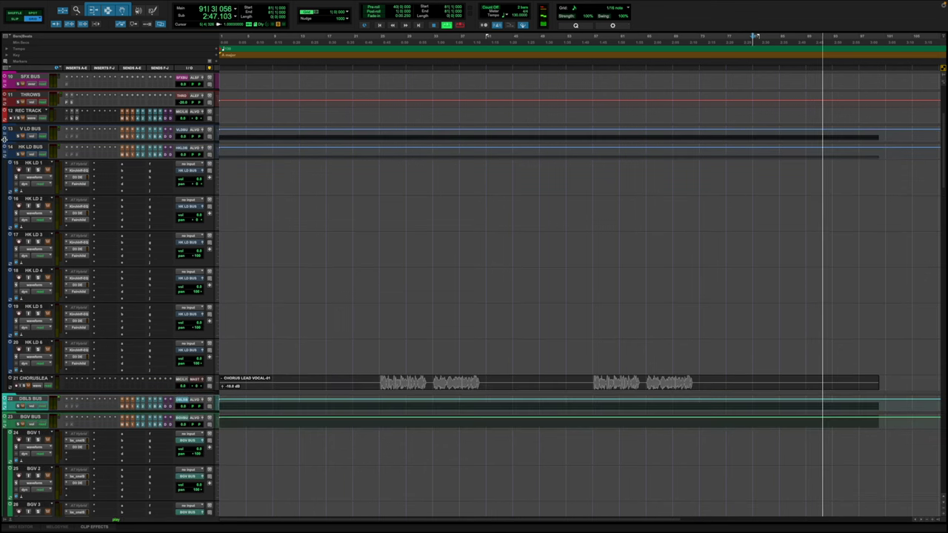
scroll(342, 248, "down", 20)
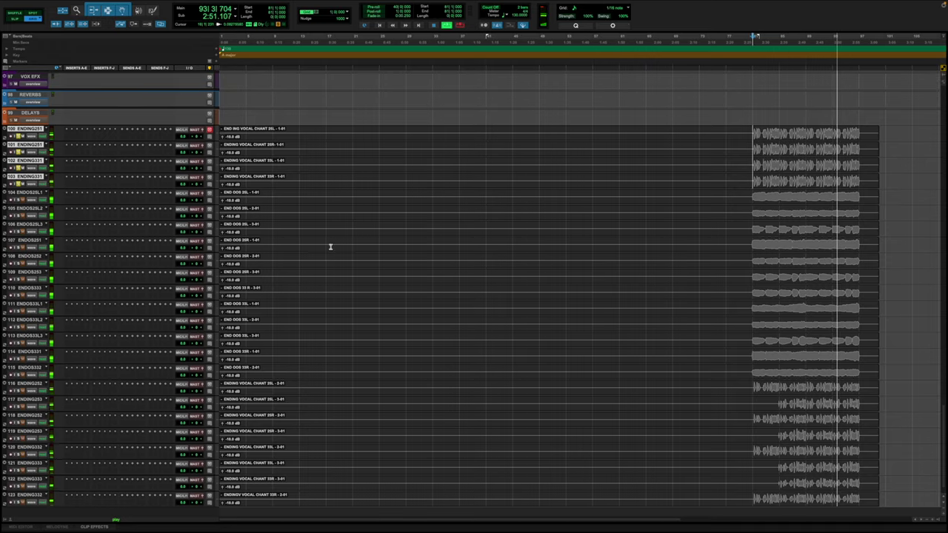
Step: Solo the four ENDING VOCAL CHANT - 2 tracks, gather them and move them below the first chant set as tracks 104 through 107
key("space")
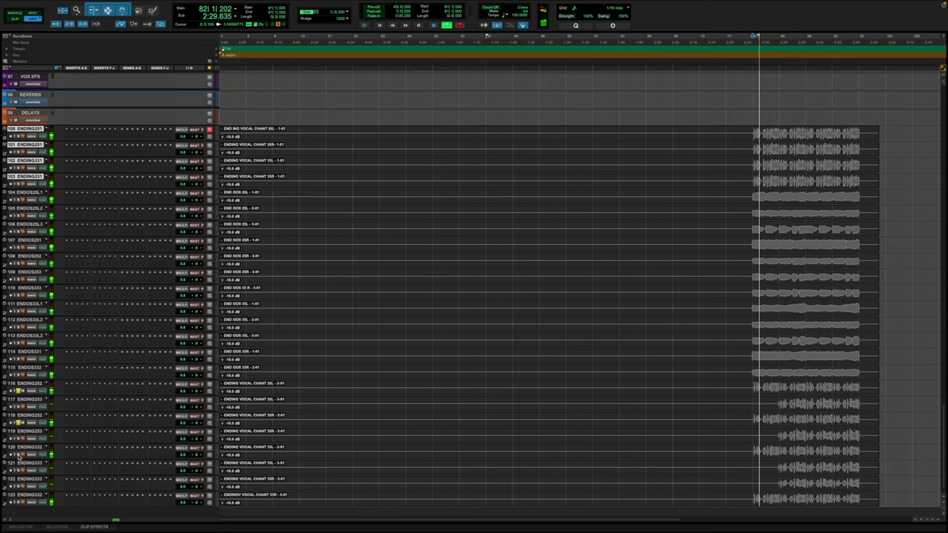
left_click_drag(22, 494, 24, 391)
left_click(31, 416, "shift")
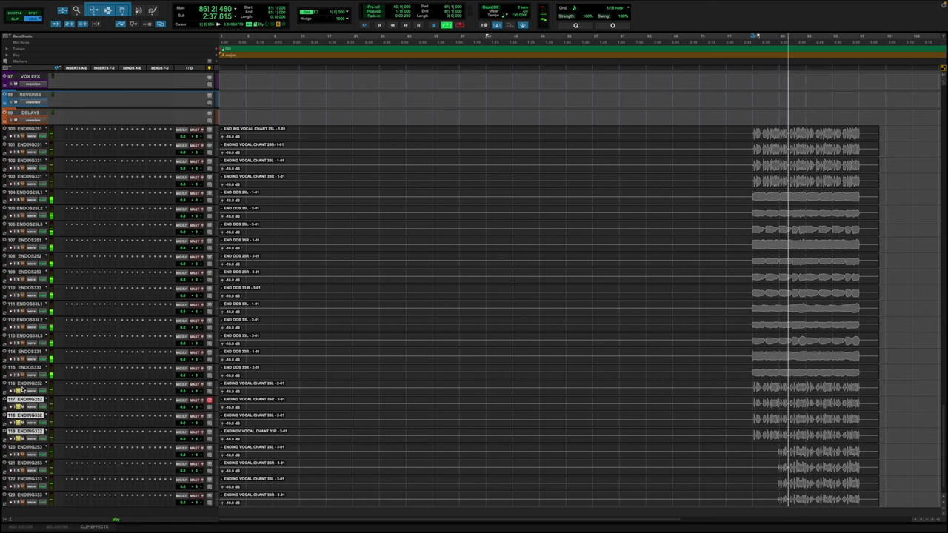
left_click(22, 383, "shift")
left_click_drag(22, 383, 32, 193)
scroll(658, 267, "down", 2)
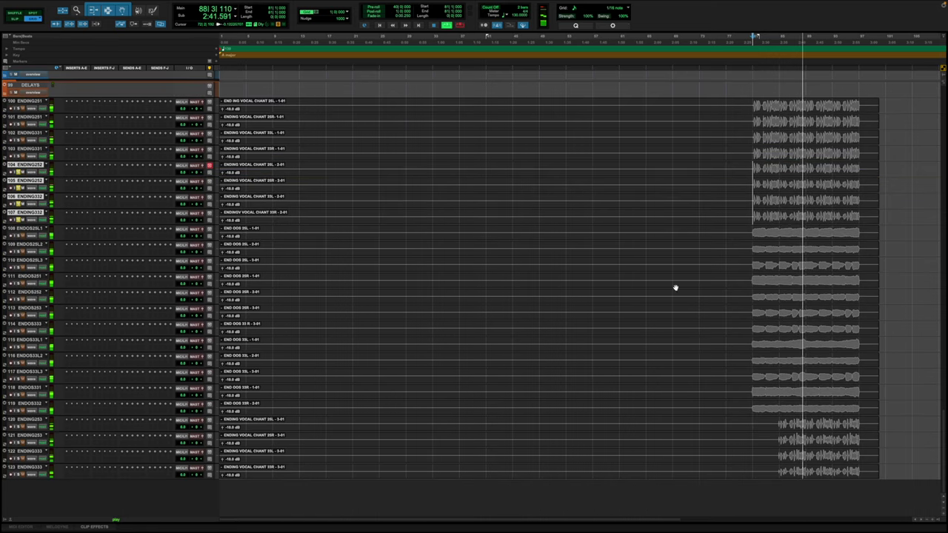
Step: Audition the four ENDING VOCAL CHANT - 3 tracks from bar 85 and move them above the END OOS tracks as tracks 108 through 111
left_click(21, 420)
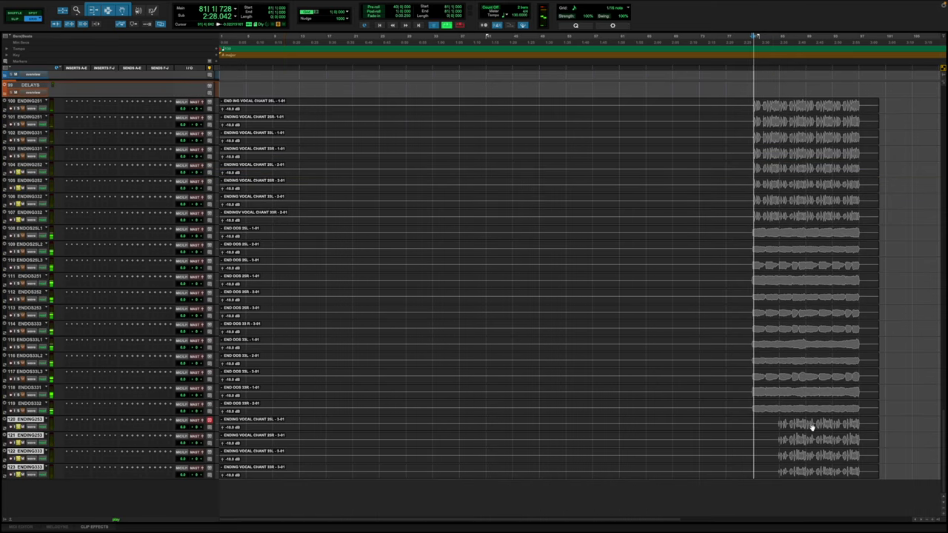
left_click_drag(779, 426, 853, 478)
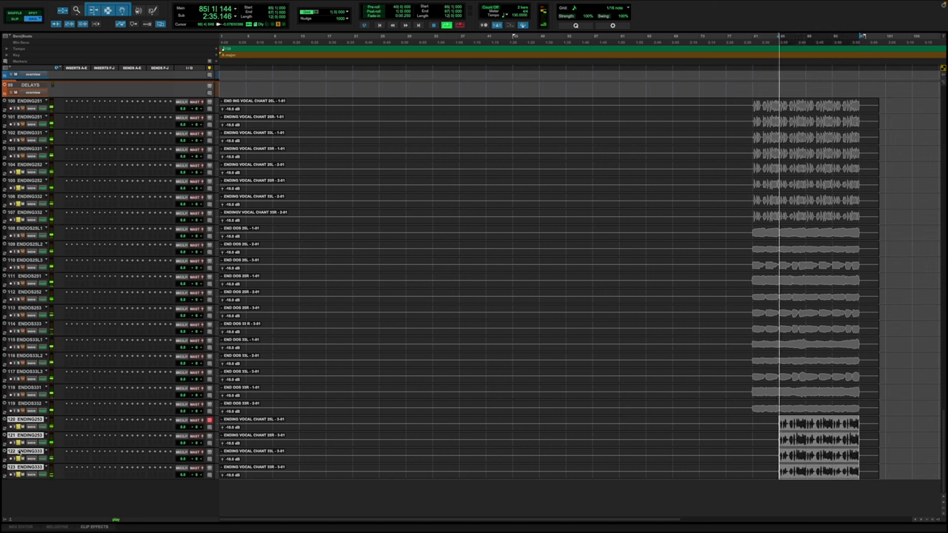
left_click_drag(30, 421, 61, 240)
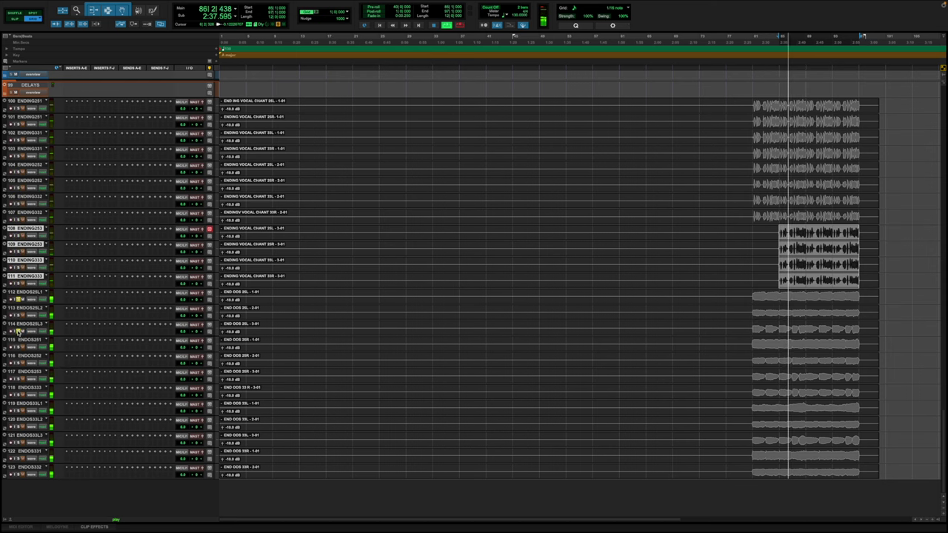
Step: Solo the four END OOS - 1 tracks and reorder them to sit together as tracks 112 through 115
left_click_drag(18, 344, 18, 305)
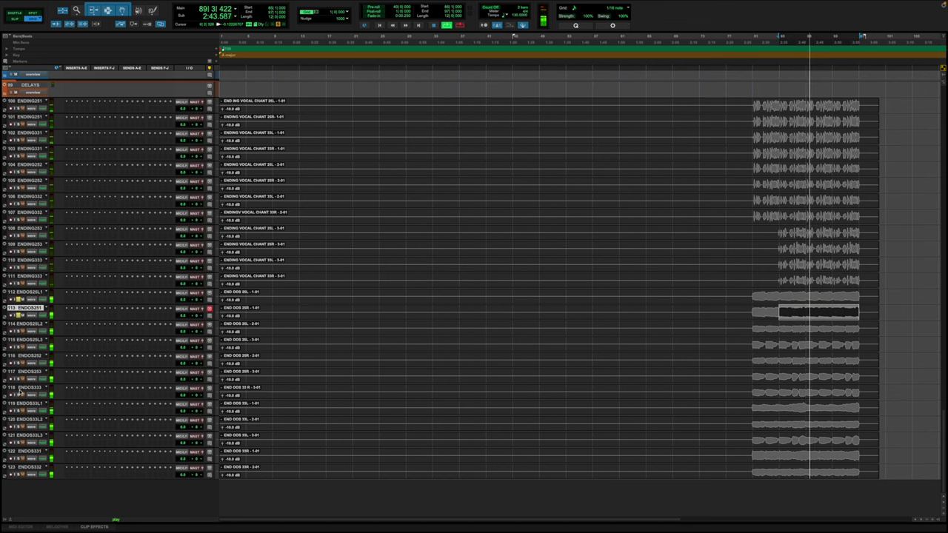
left_click_drag(22, 405, 20, 322)
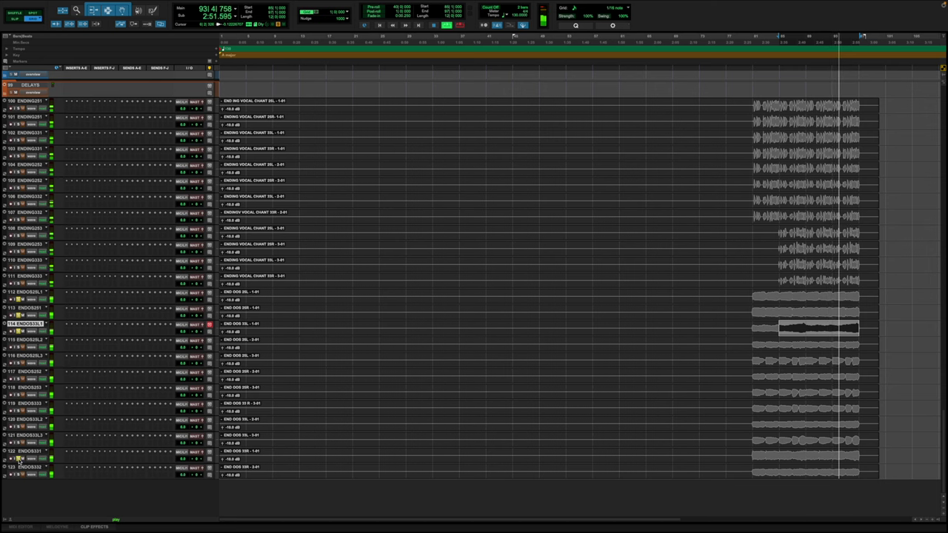
left_click_drag(22, 451, 23, 338)
Step: Restart playback, solo the four END OOS - 2 tracks and reorder them to sit together as tracks 116 through 119
key("space")
key("space")
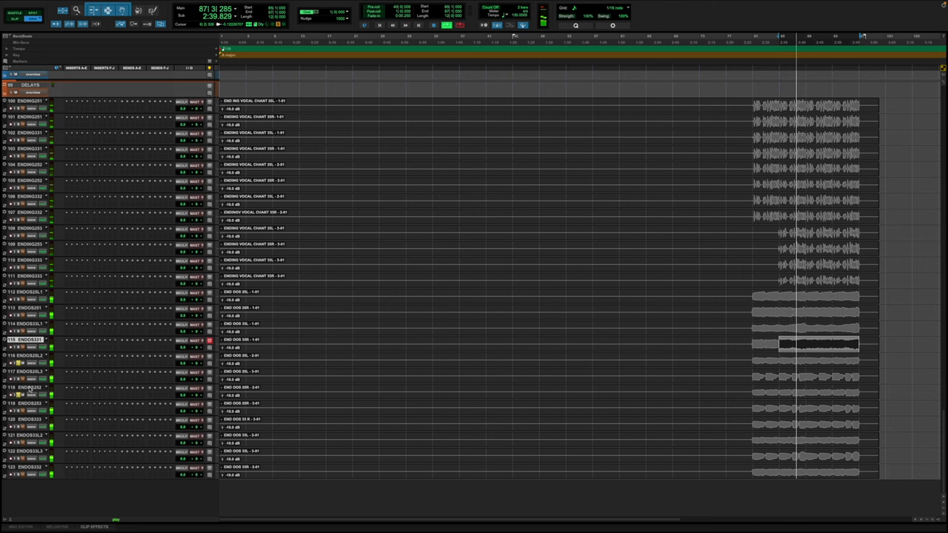
left_click_drag(30, 388, 31, 368)
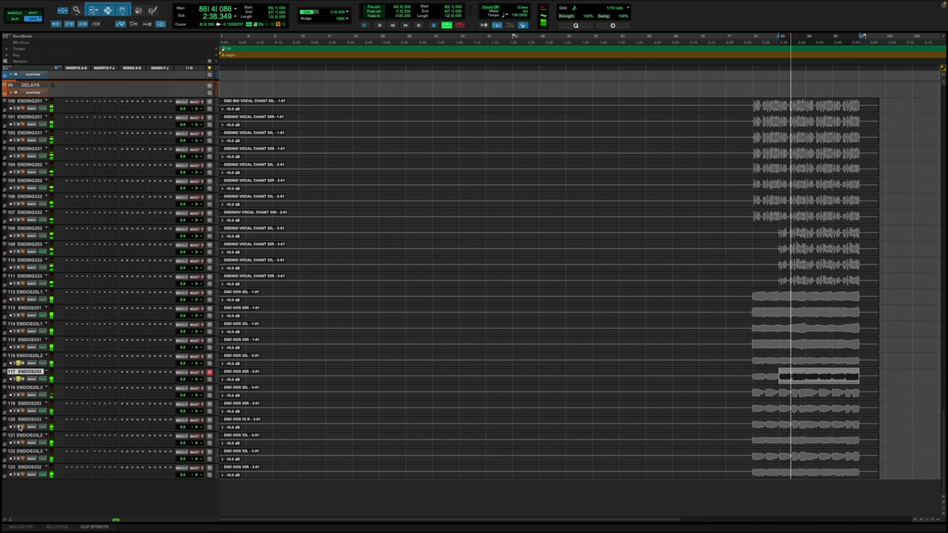
left_click_drag(25, 439, 23, 386)
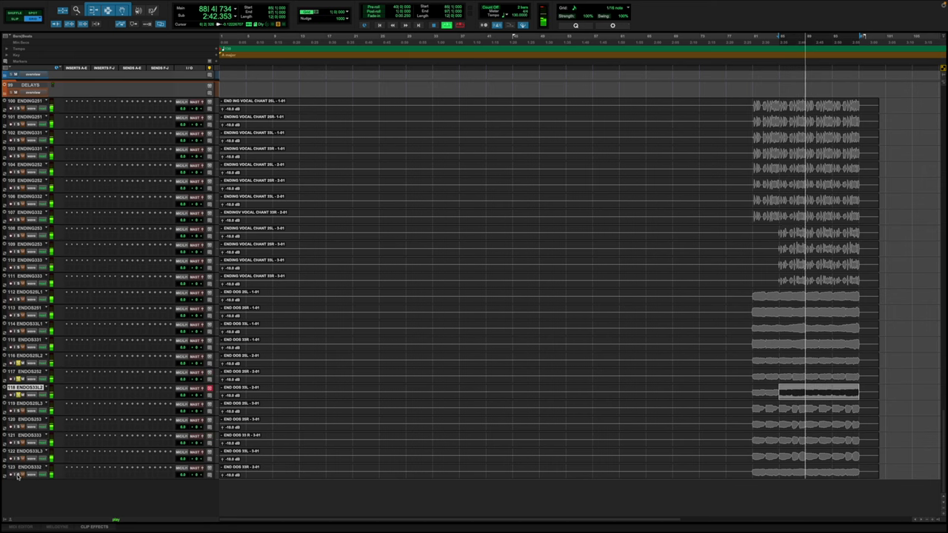
left_click_drag(22, 468, 33, 408)
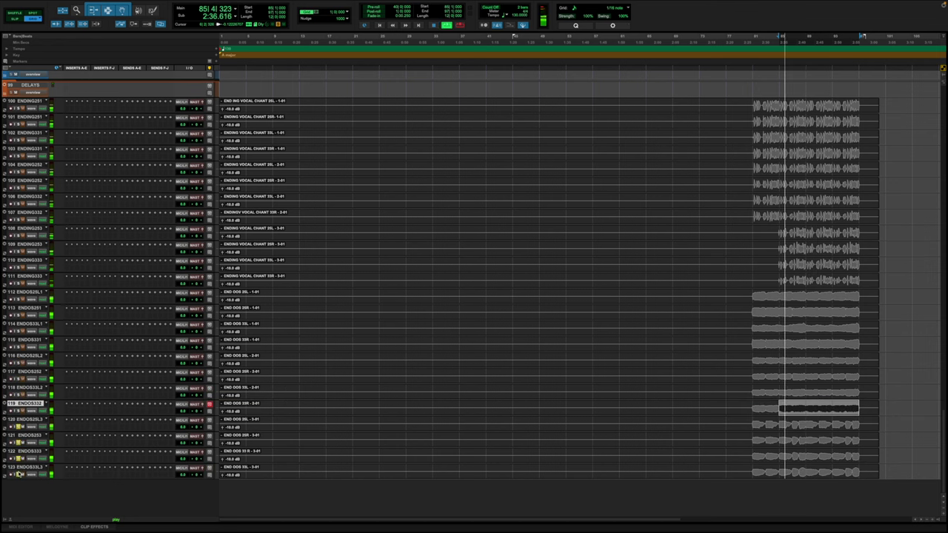
Step: Stop playback and place the edit cursor at bar 81 on the first ending chant track
key("space")
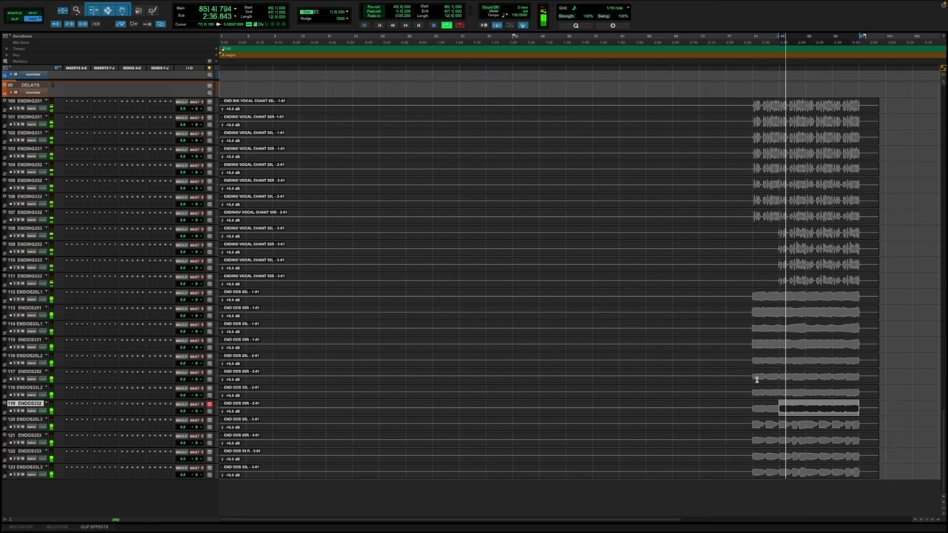
key("space")
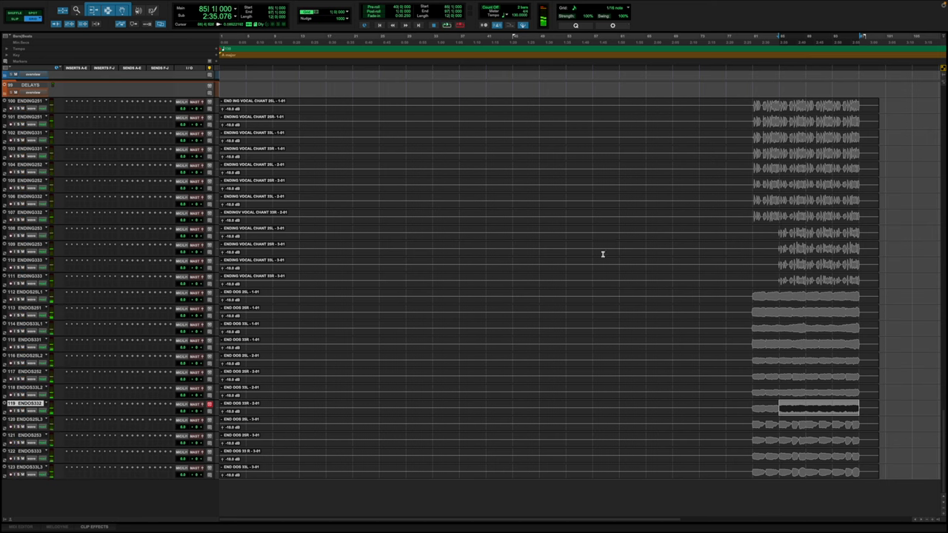
left_click(756, 105)
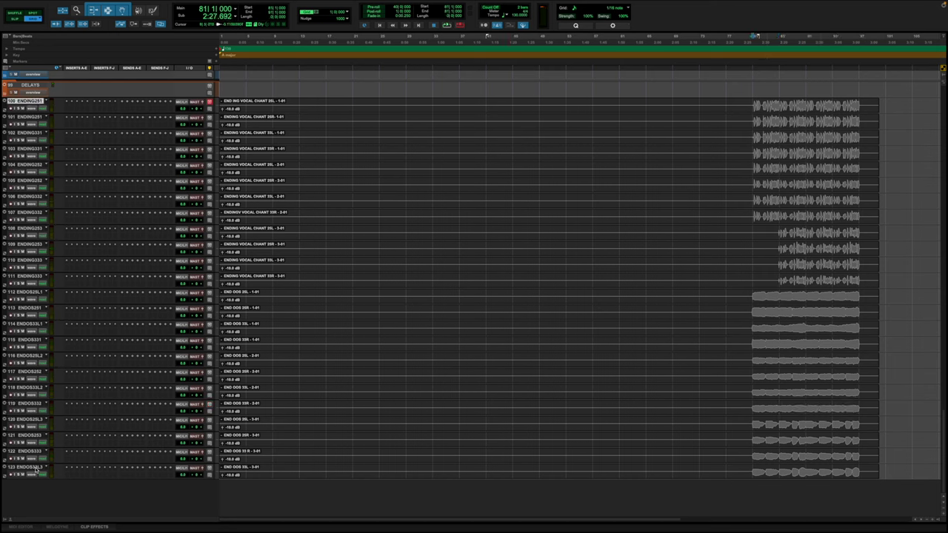
scroll(135, 415, "up", 5)
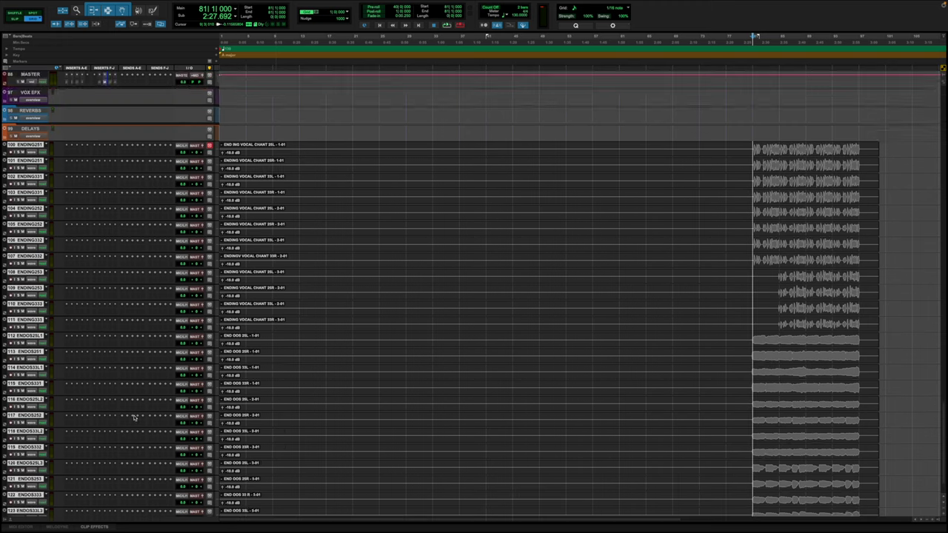
scroll(473, 296, "up", 20)
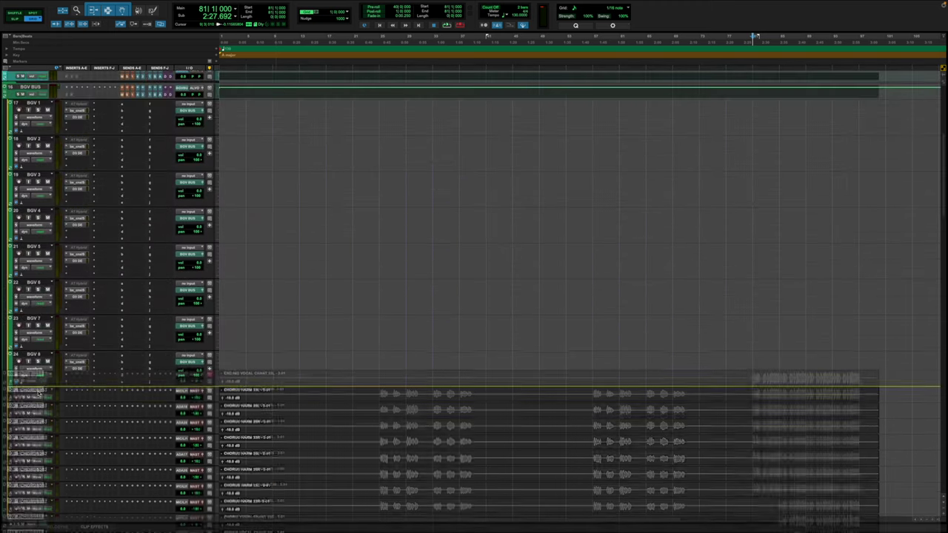
scroll(23, 131, "down", 20)
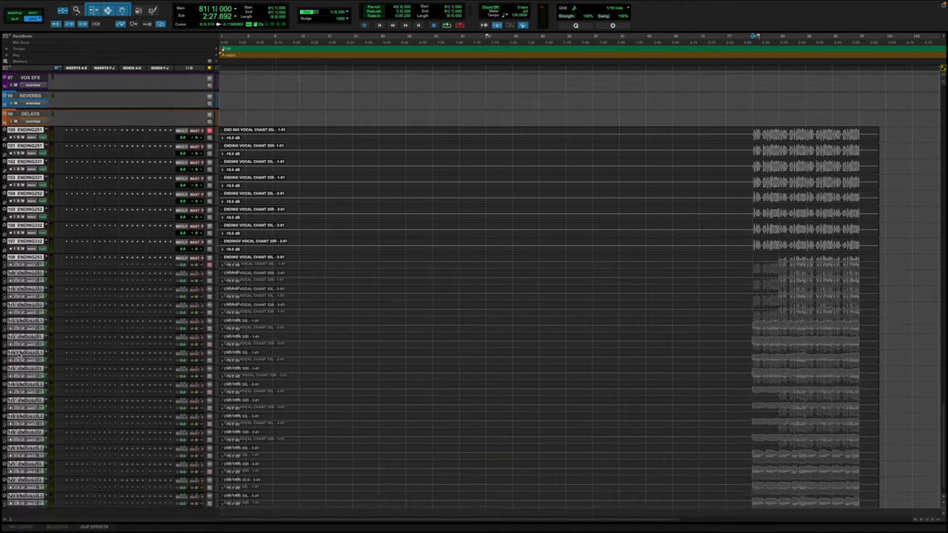
Step: Create a track group named CHANT from the four ENDING VOCAL CHANT - 1 tracks, 100 through 103
left_click(23, 131)
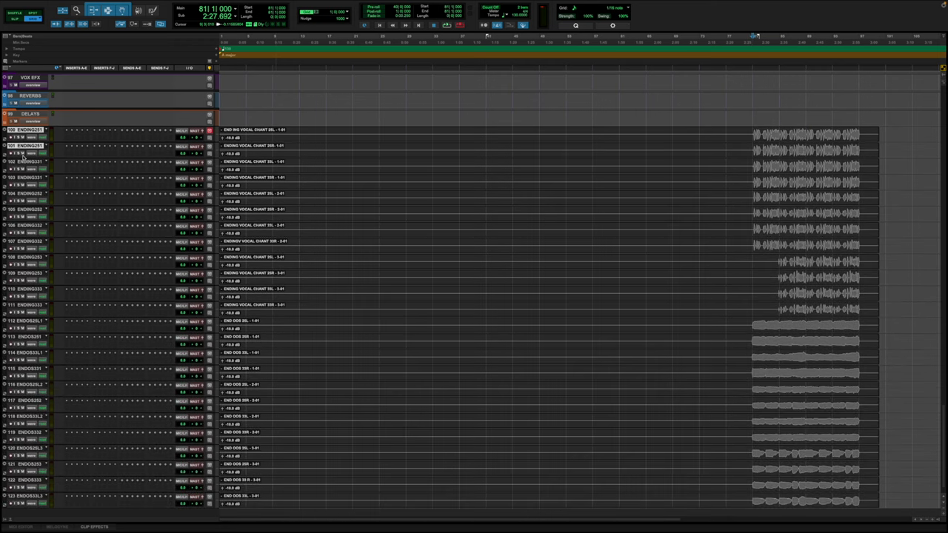
left_click(23, 181, "shift")
key("super+g")
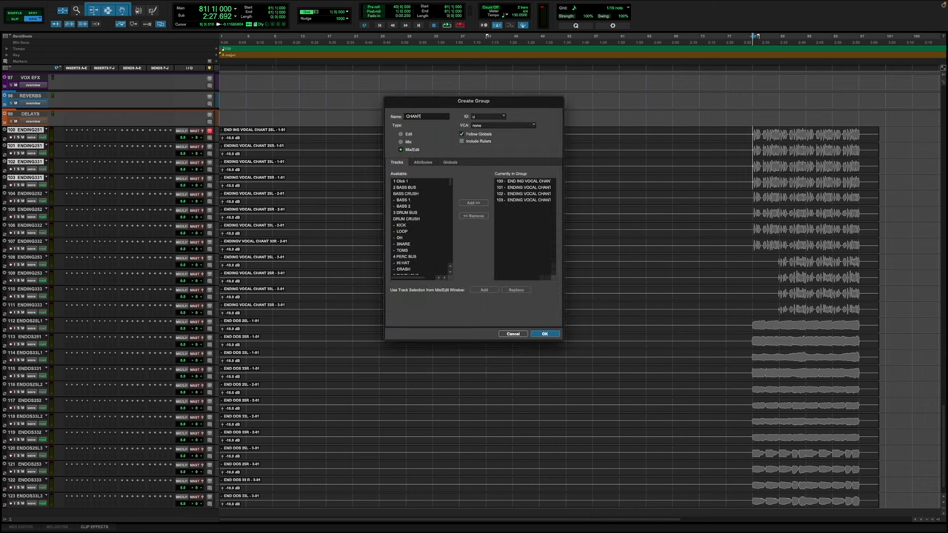
key("Return")
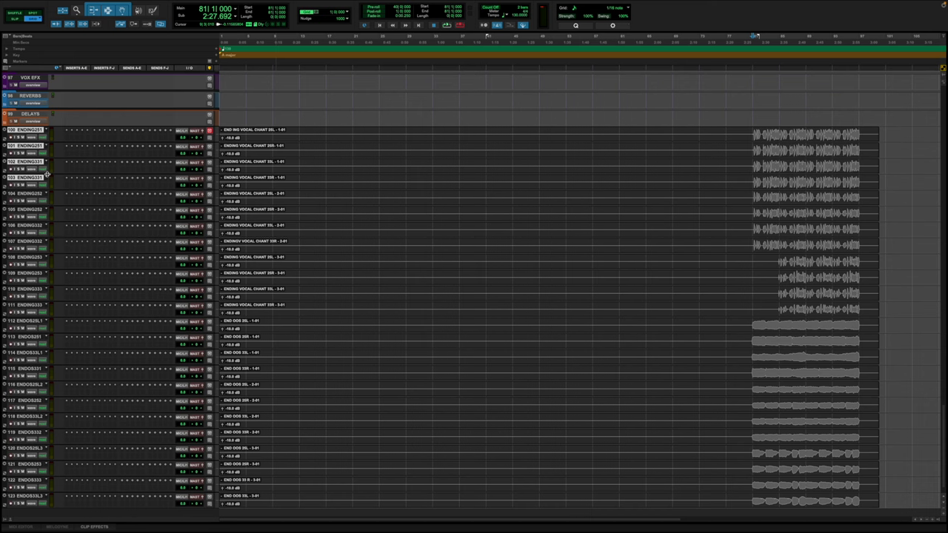
Step: Create a track group named CHANT 2 from the four ENDING VOCAL CHANT - 2 tracks, 104 through 107
left_click(29, 194)
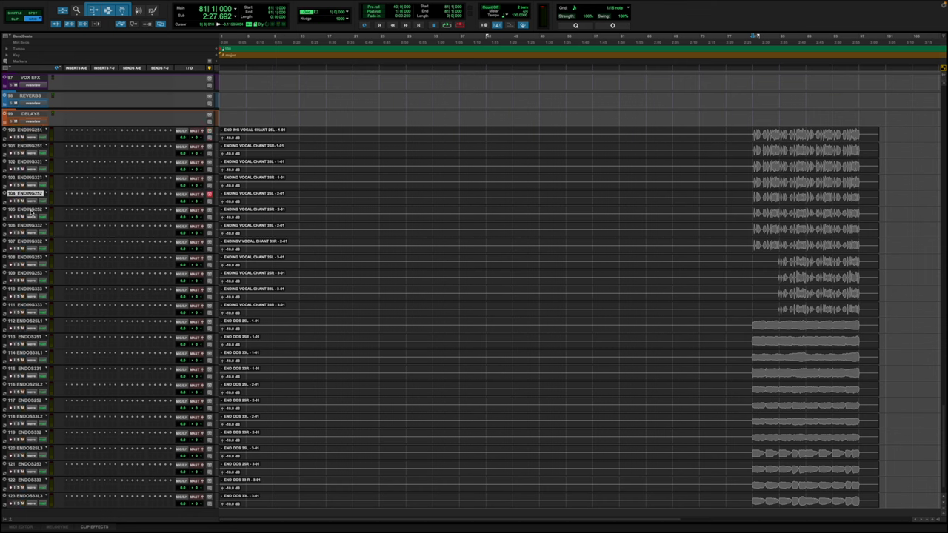
key("super+g")
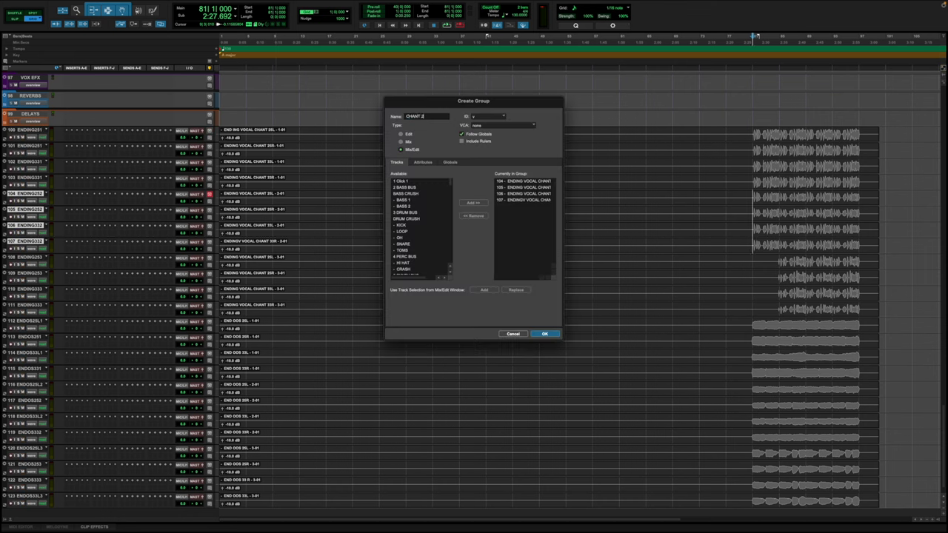
type("CHANT 2")
key("Return")
Step: Create a track group named CHANT 3 from the four ENDING VOCAL CHANT - 3 tracks, 108 through 111
left_click(26, 258)
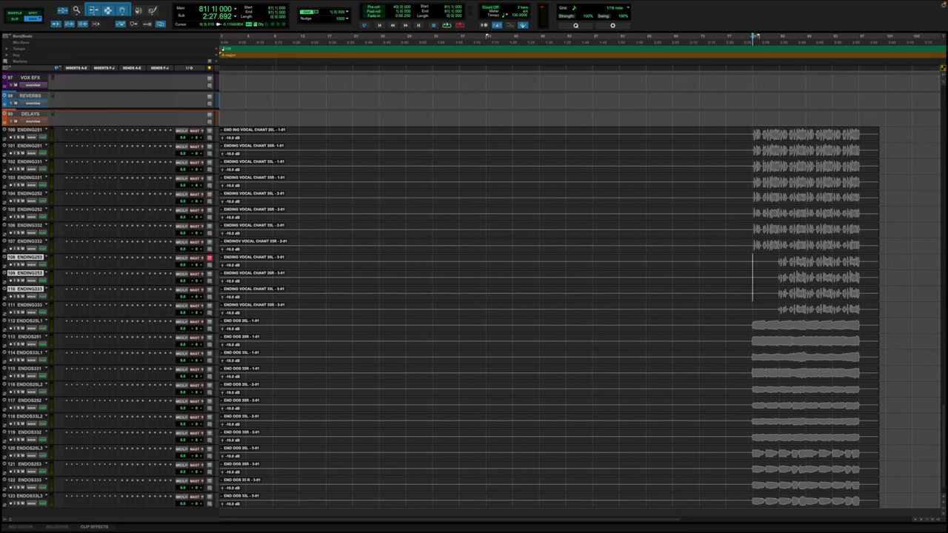
key("super+g")
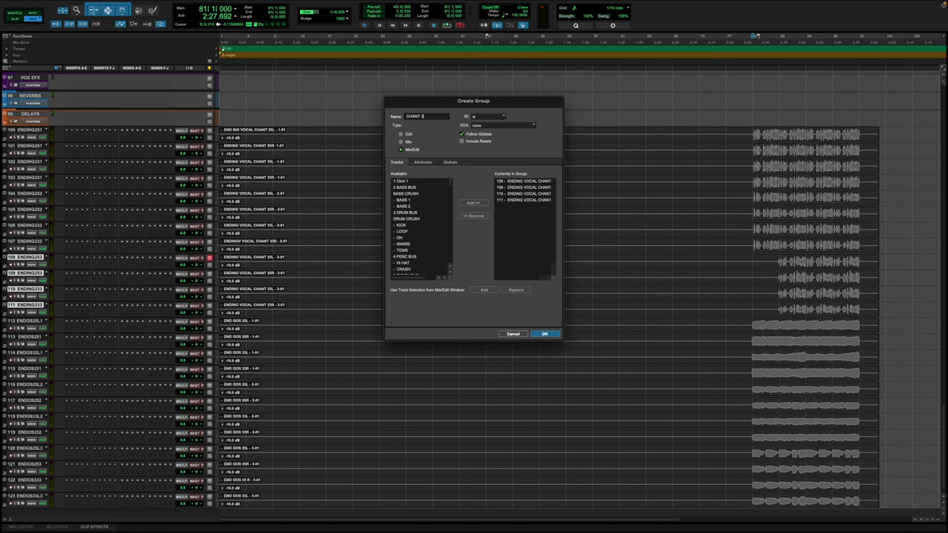
key("Return")
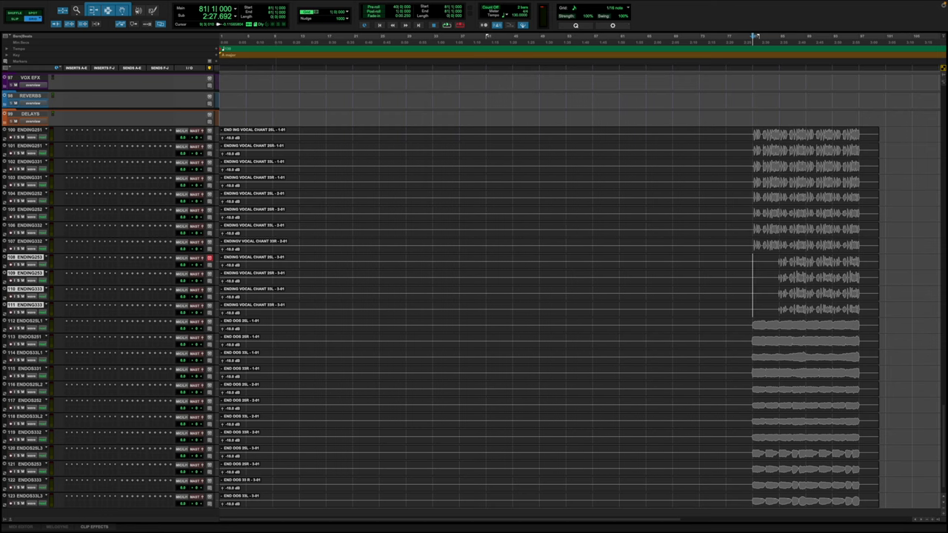
Step: Create a track group named OOO 1 from the four END OOS - 1 tracks, 112 through 115
key("p")
key("p")
key("semicolon")
key("semicolon")
key("semicolon")
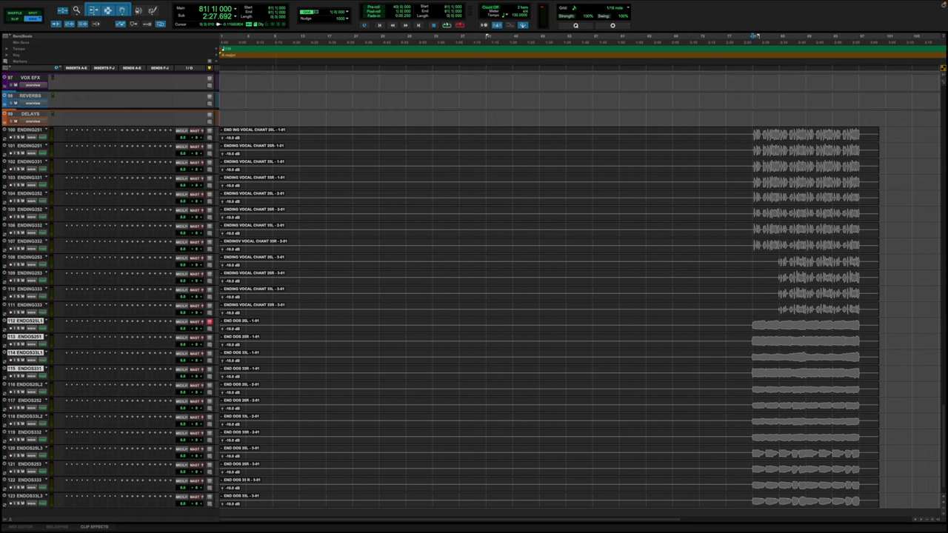
key("super+g")
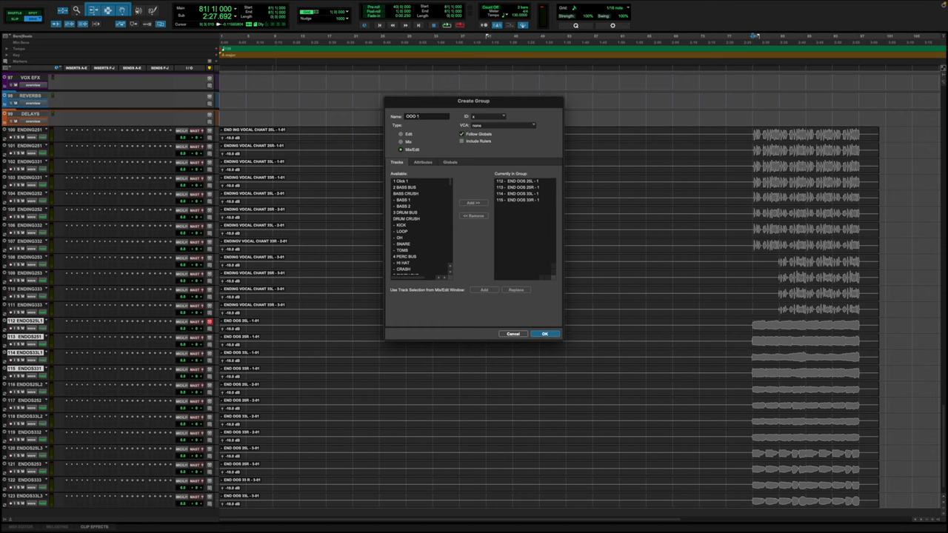
key("Return")
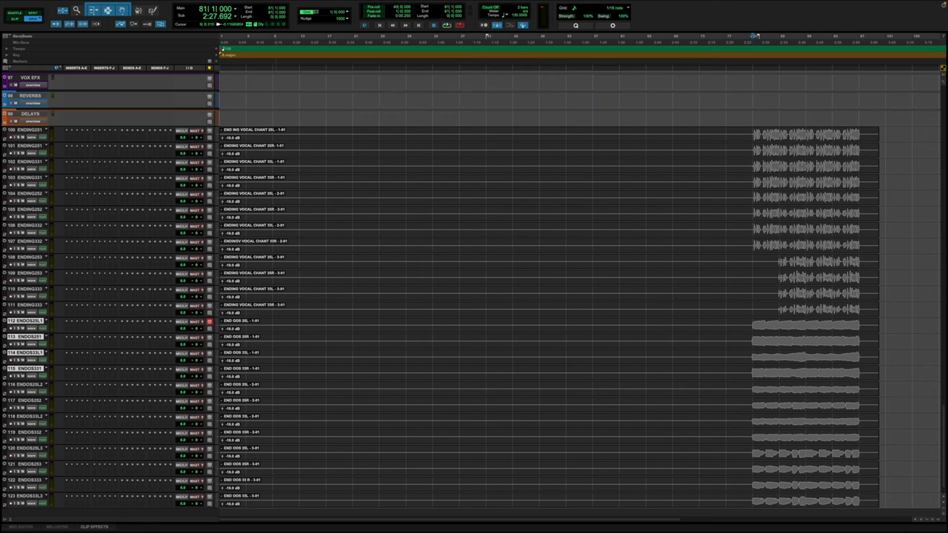
Step: Group tracks 116 through 119 as OOO 2 and tracks 120 through 123 as OOO 3
left_click(27, 385)
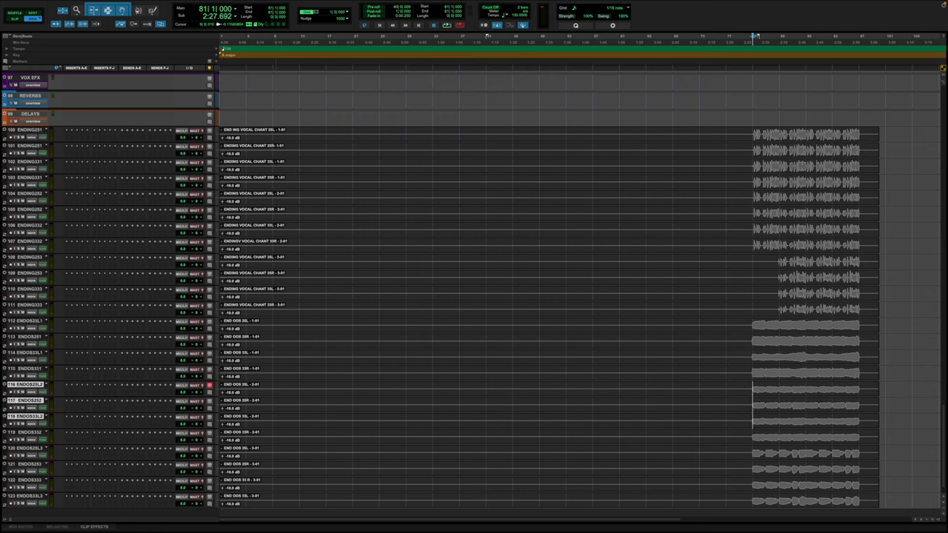
key("ctrl+g")
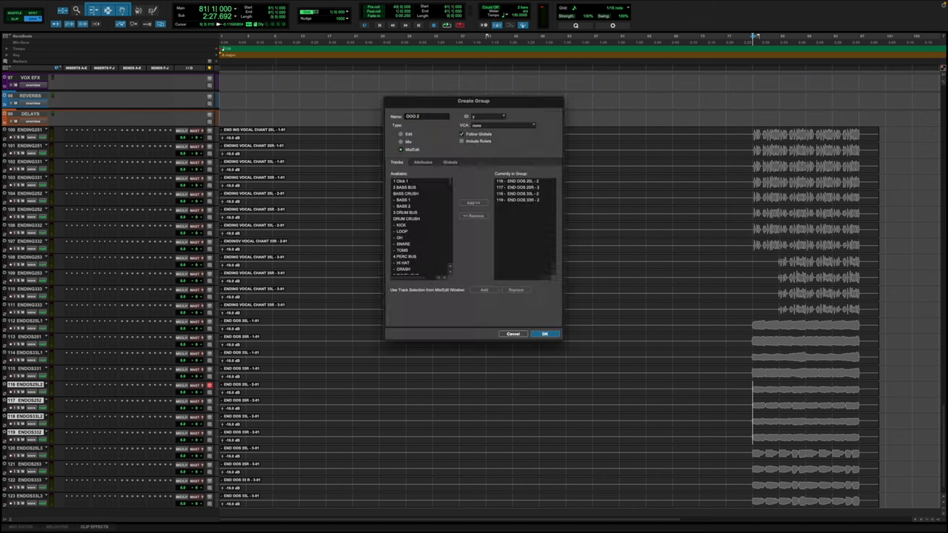
key("Return")
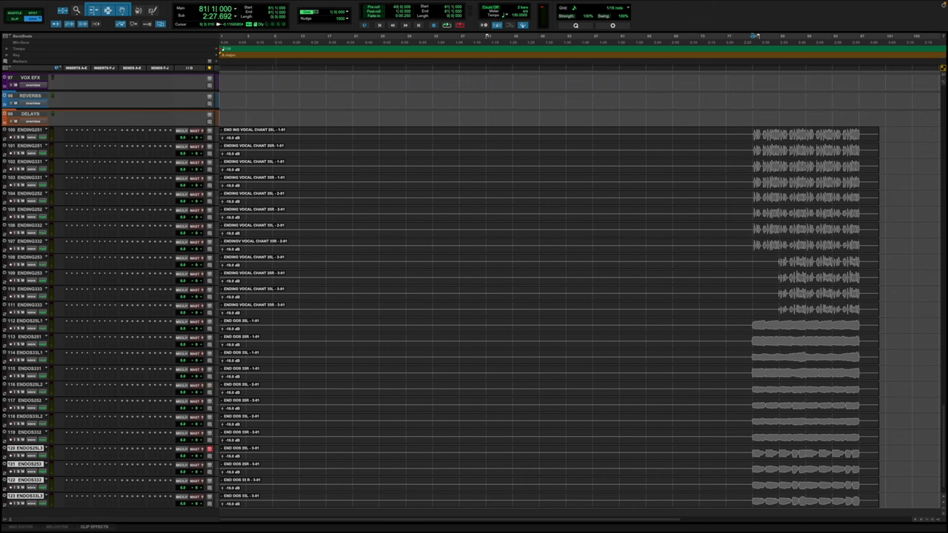
key("ctrl+g")
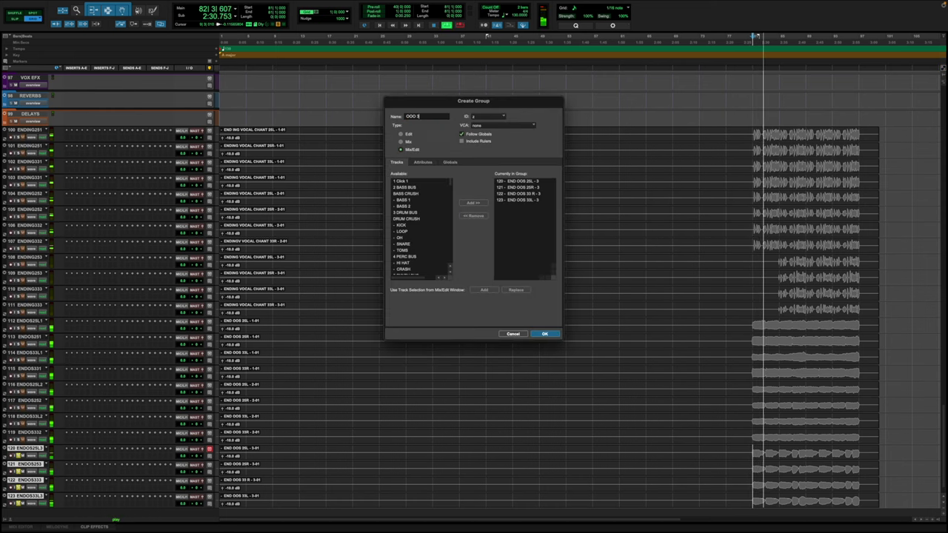
key("Return")
Step: Audition the END OOS sets during playback by adding the END OOS - 2 tracks to the solo, and clear the solos
key("p")
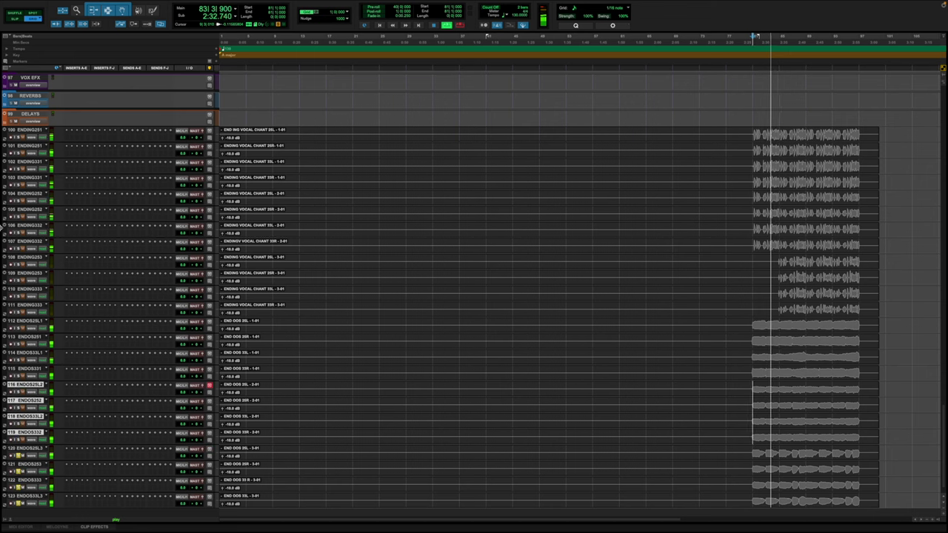
key("shift+s")
key("p")
key("shift+s")
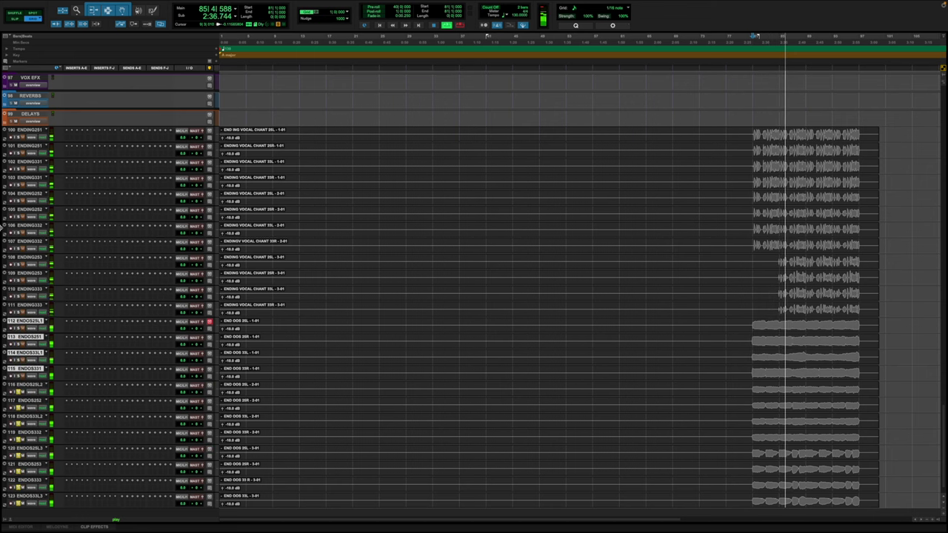
key("alt+p")
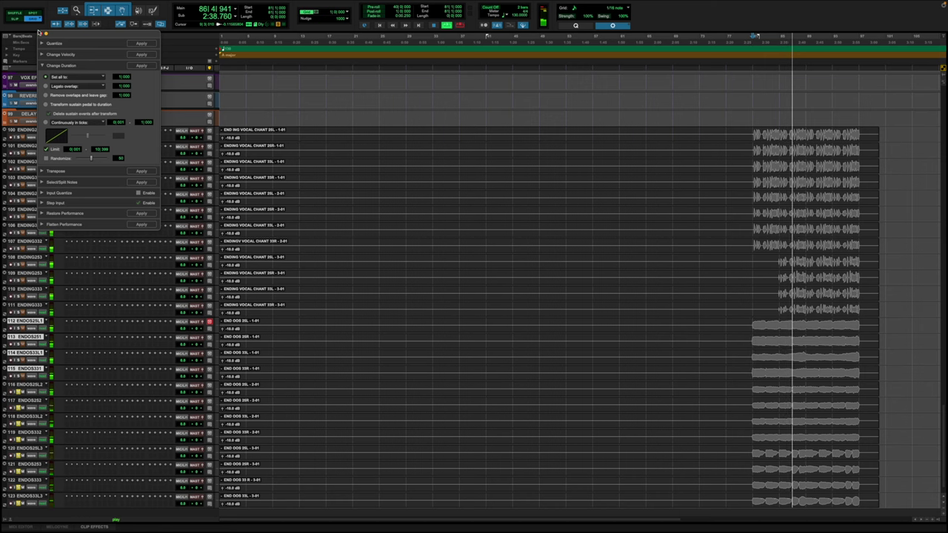
left_click(40, 33)
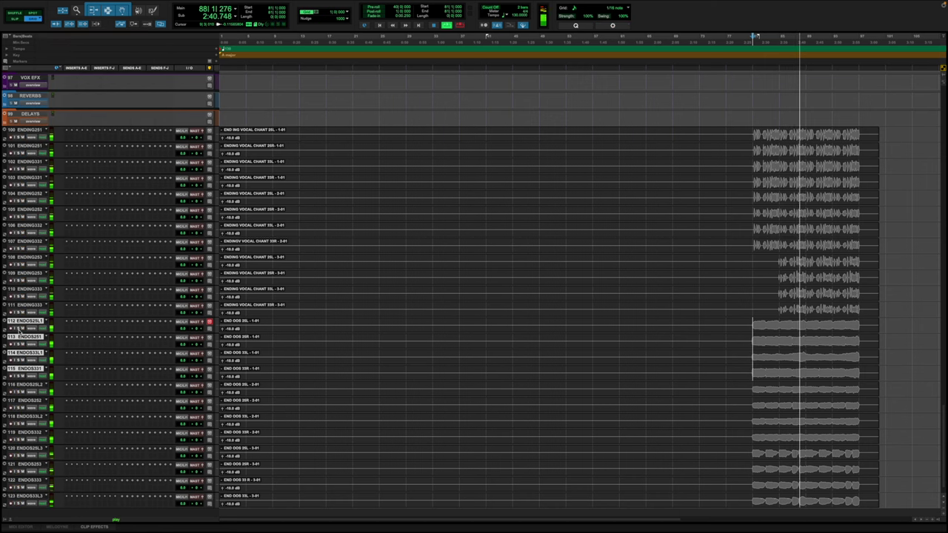
Step: Move all ending chant and END OOS tracks, 100 through 123, into the BGV BUS folder below the last CHORUS HARM track
left_click(37, 131)
scroll(43, 319, "down", 2)
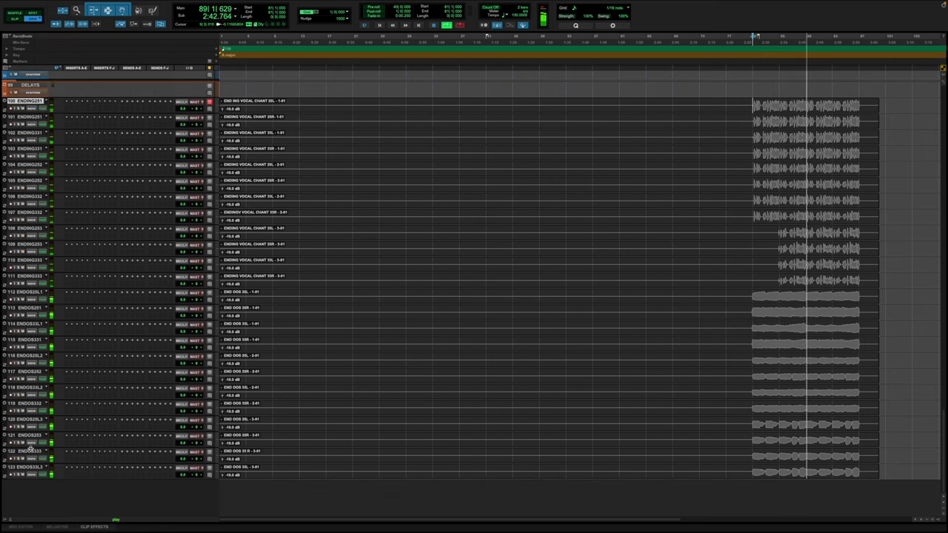
scroll(37, 470, "up", 10)
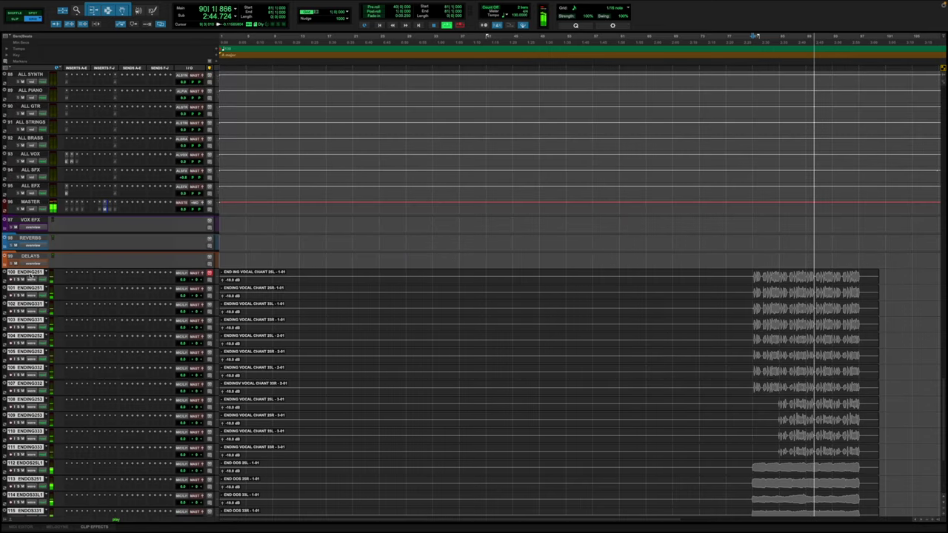
left_click_drag(25, 277, 40, 361)
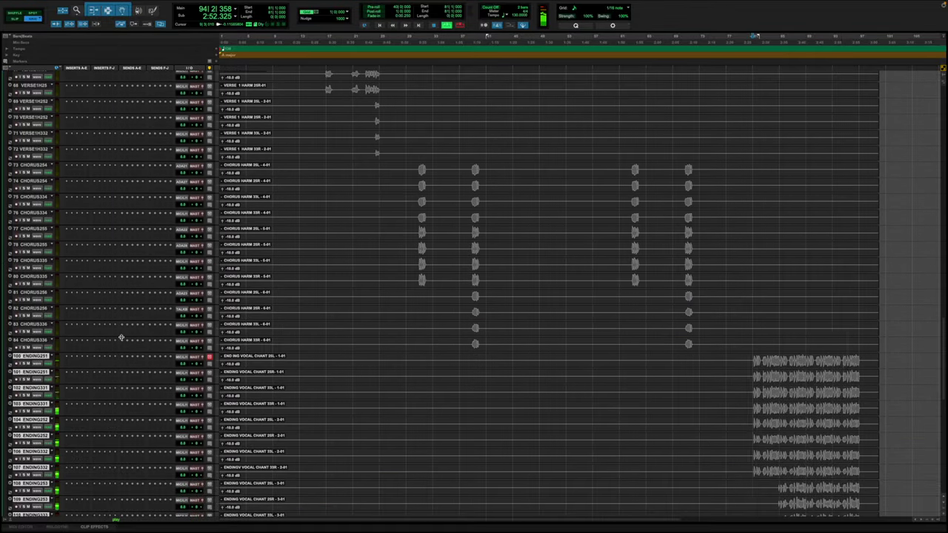
Step: Collapse the BGV BUS folder and restart playback from the beginning of the session
scroll(132, 341, "down", 10)
scroll(131, 340, "up", 20)
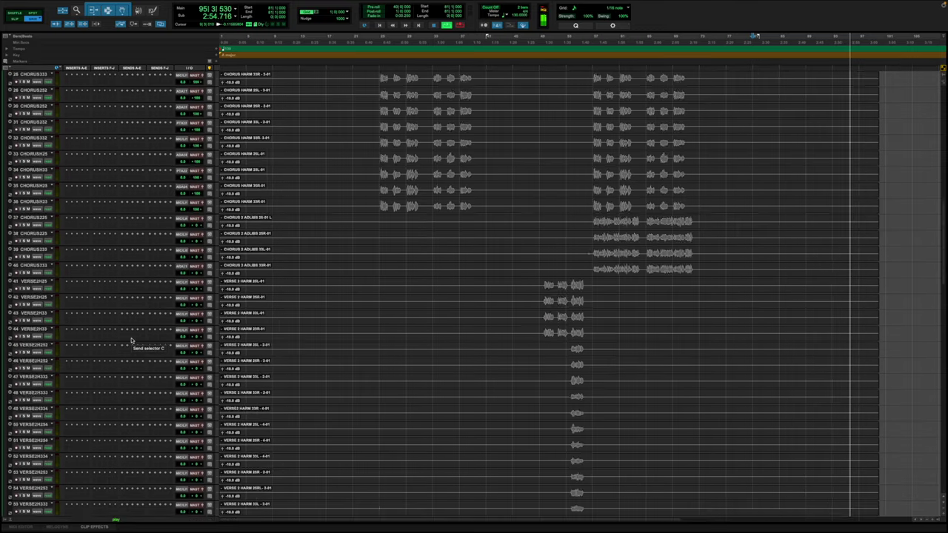
scroll(131, 341, "up", 10)
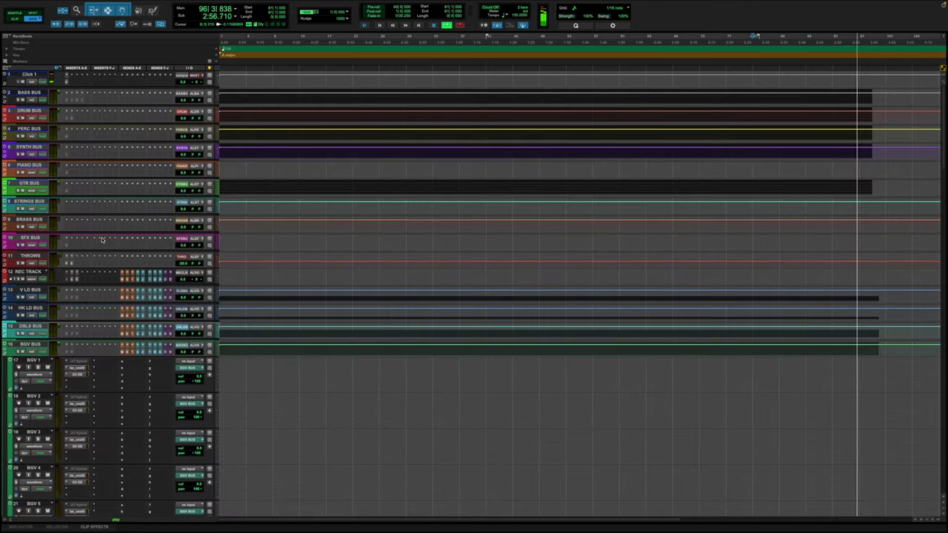
left_click(6, 349)
key("Return")
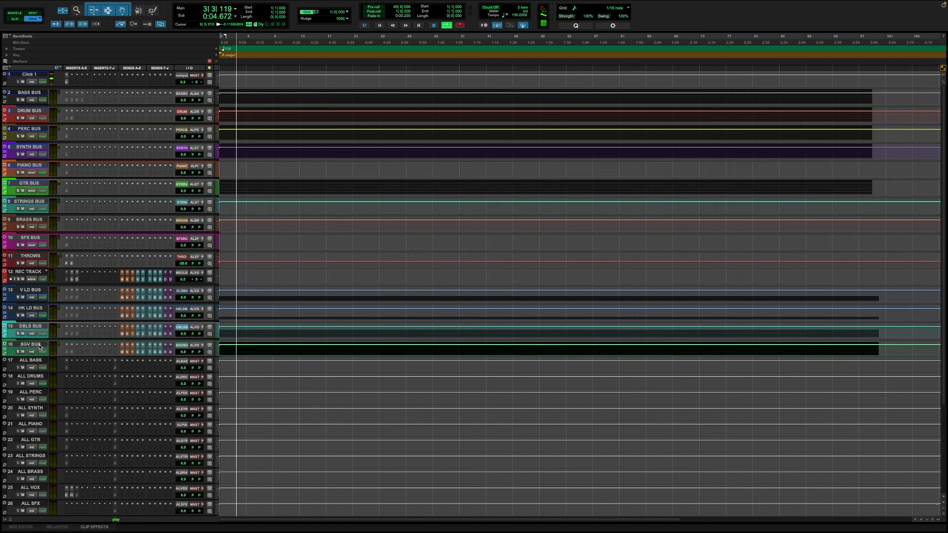
scroll(230, 366, "down", 5)
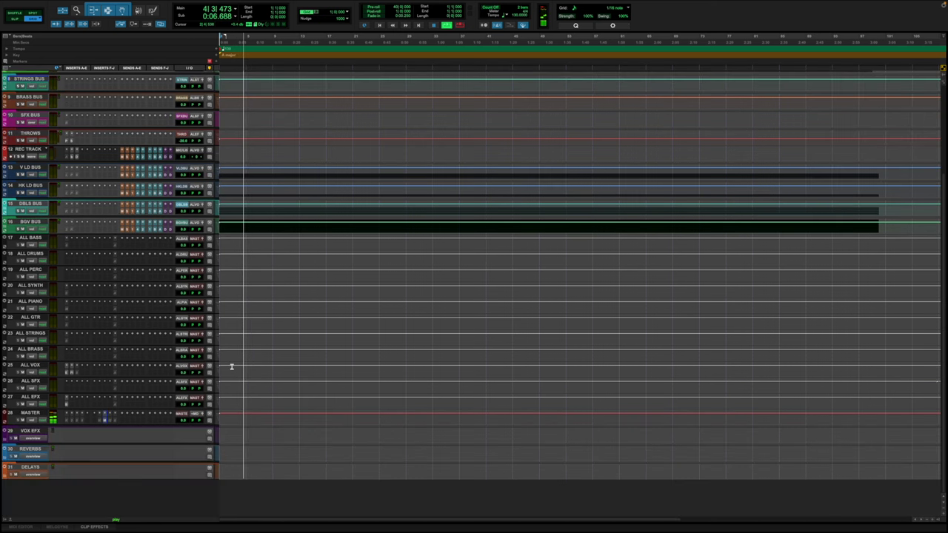
scroll(231, 366, "up", 5)
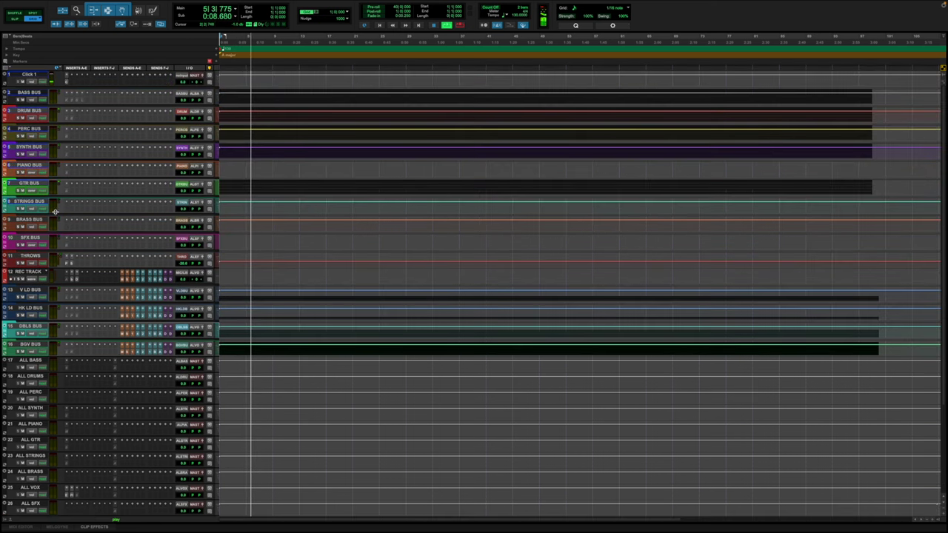
Step: Hide and make inactive the PIANO, STRINGS, BRASS and SFX buses along with ALL PIANO, ALL STRINGS, ALL BRASS and ALL SFX
left_click(30, 238)
left_click(32, 255)
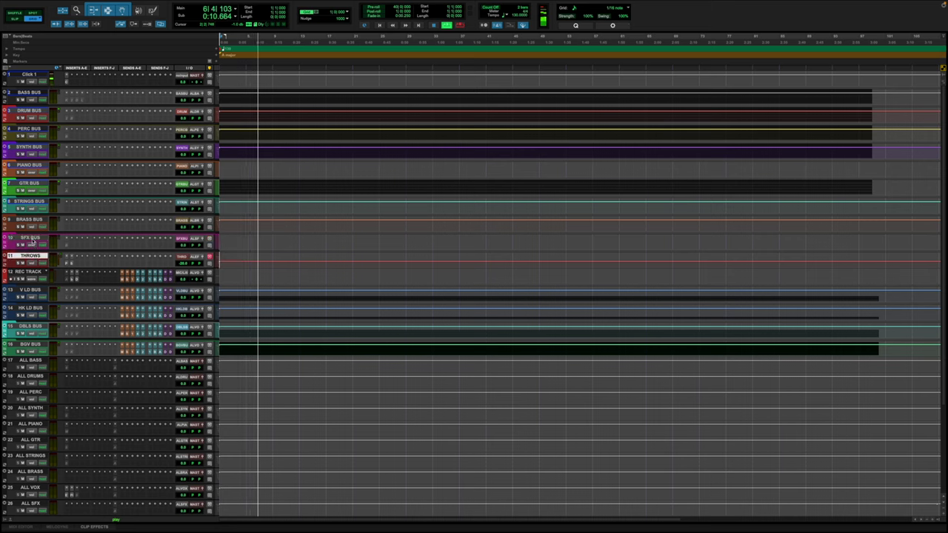
left_click(32, 239)
left_click(31, 220, "super")
left_click(32, 201, "super")
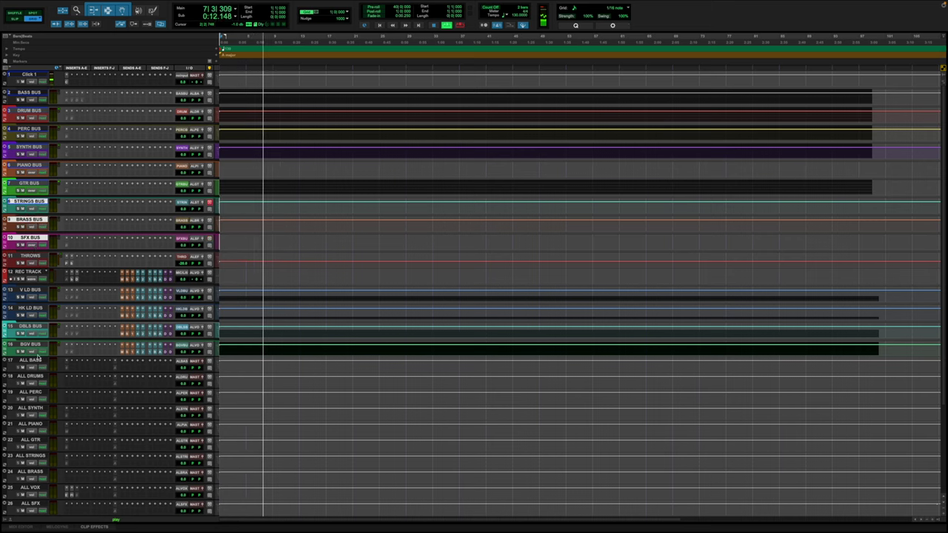
left_click(31, 456, "super")
left_click(30, 472, "super")
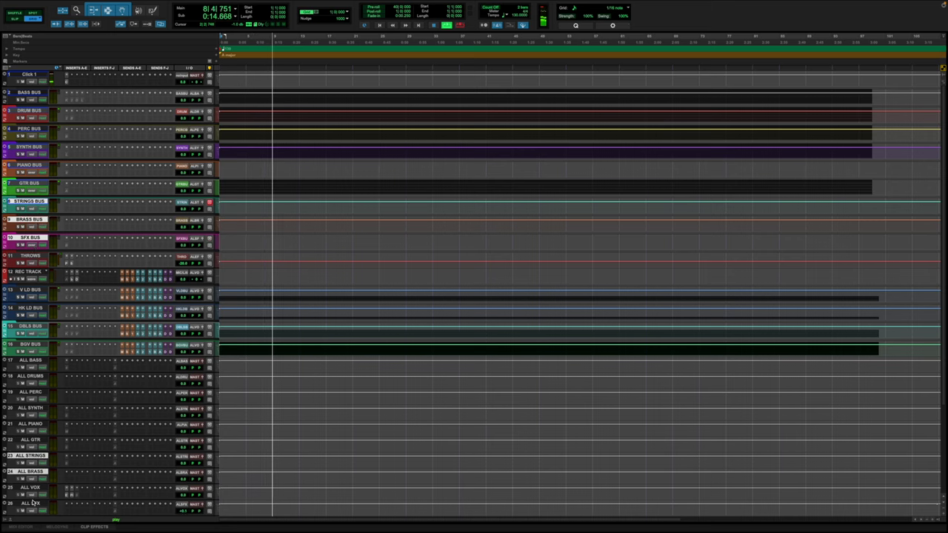
scroll(73, 469, "down", 1)
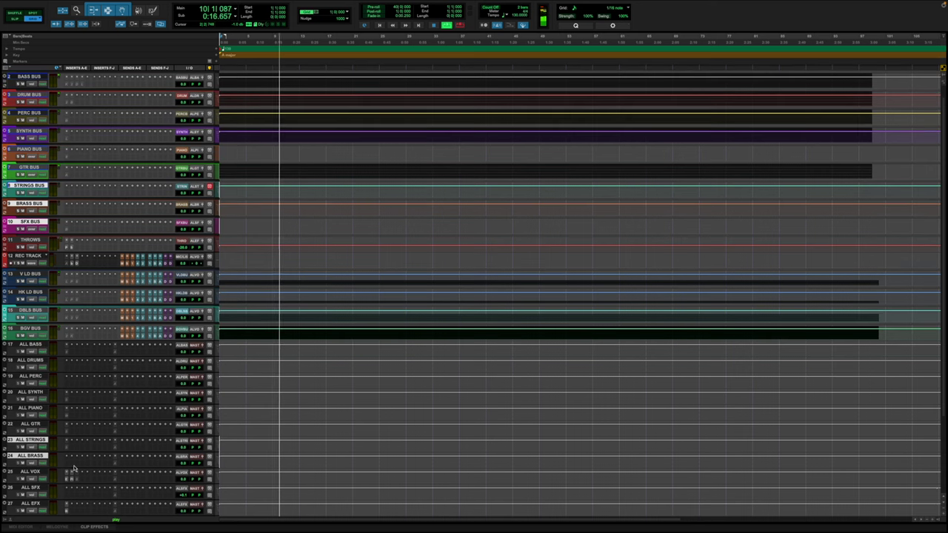
left_click(39, 488, "super")
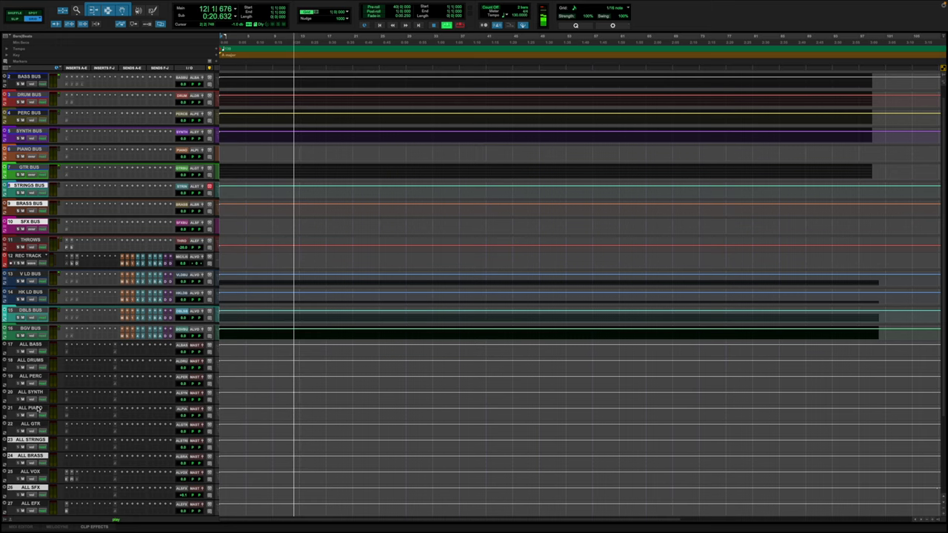
left_click(31, 150, "super")
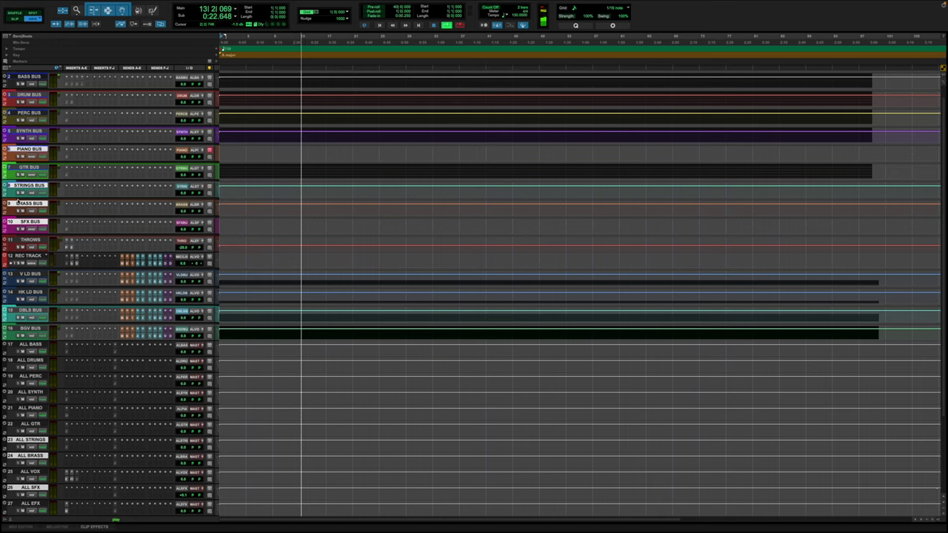
left_click(30, 408, "super")
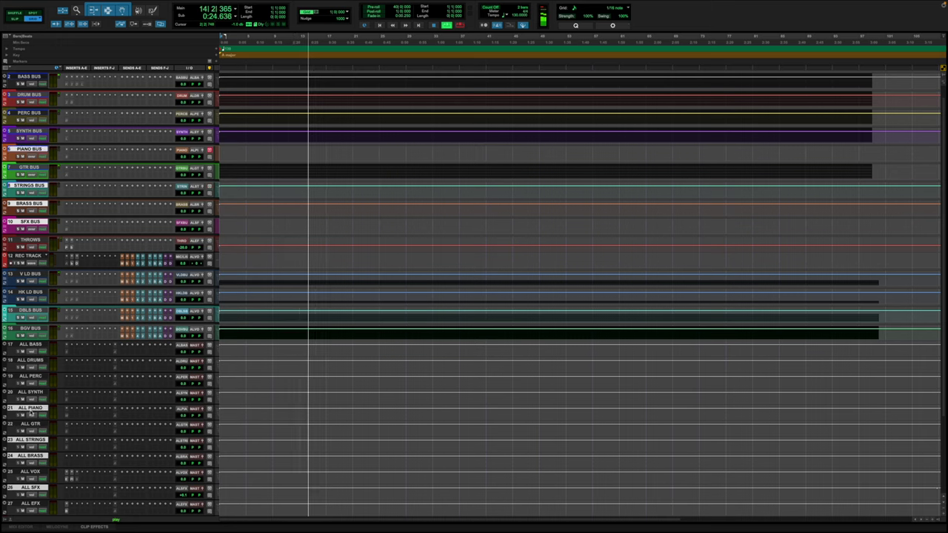
right_click(36, 409)
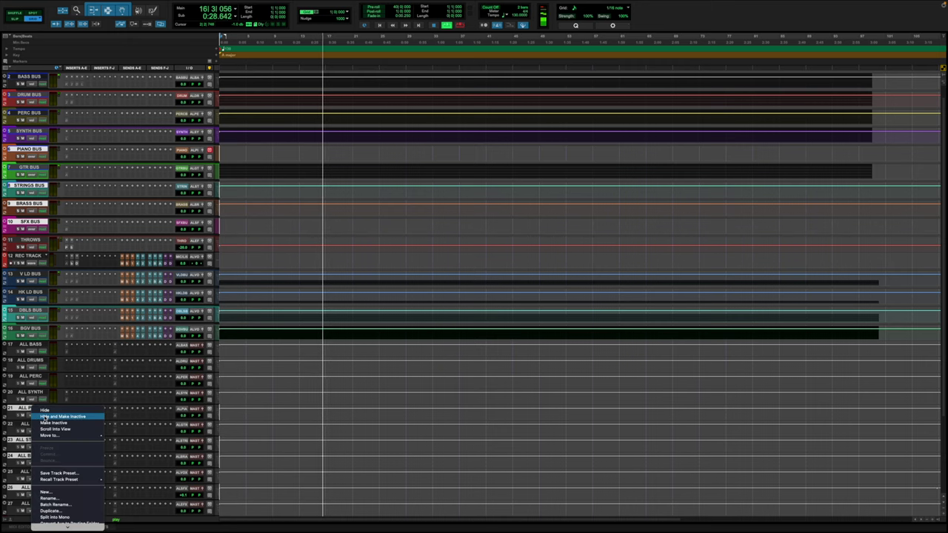
left_click(44, 417)
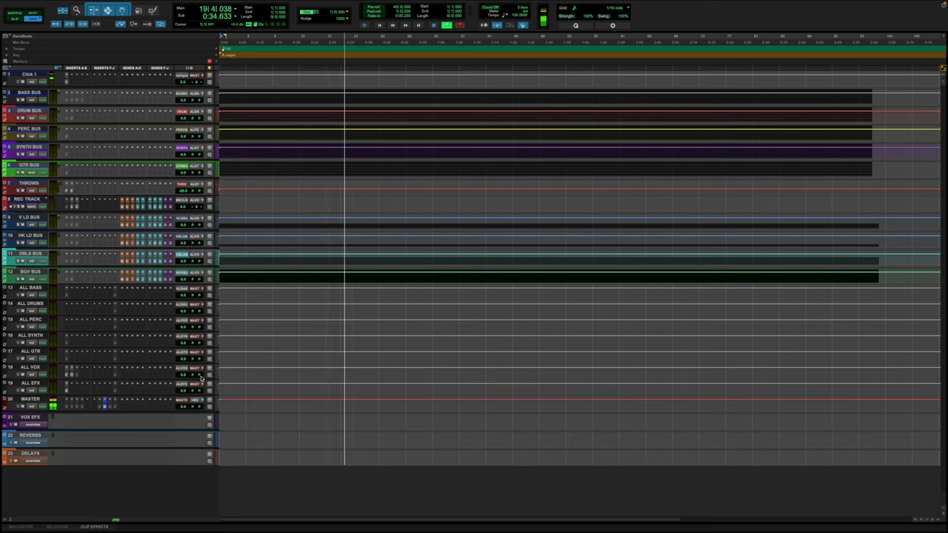
Step: Check the mix level on the SSL Meter plug-in of the MASTER track, and close the meter
left_click(105, 404)
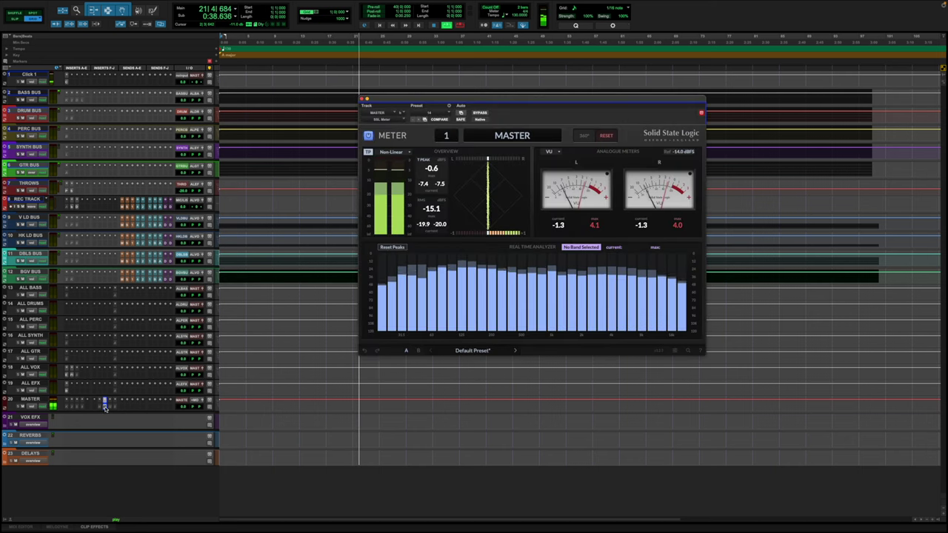
left_click(104, 404)
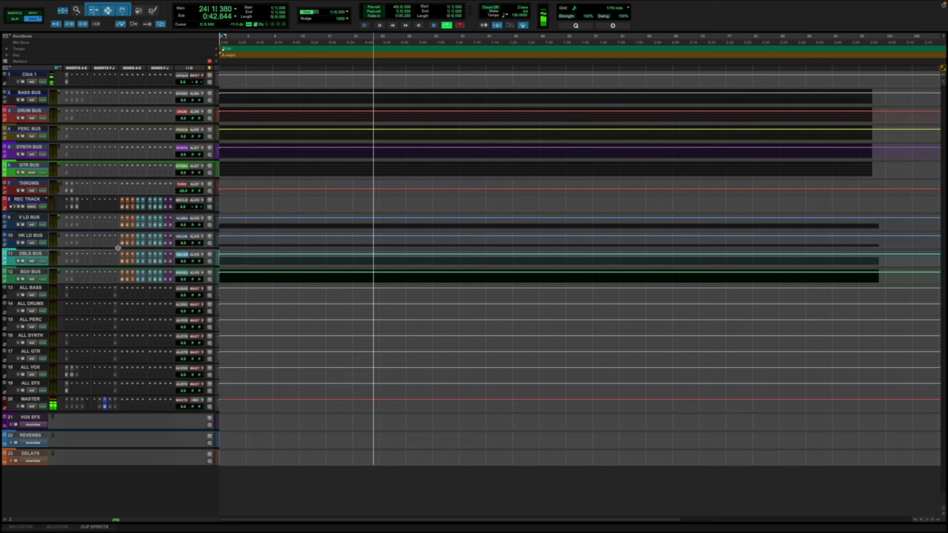
Step: Enlarge the height of all tracks, and hide REC TRACK and make it inactive
key("ctrl+Up")
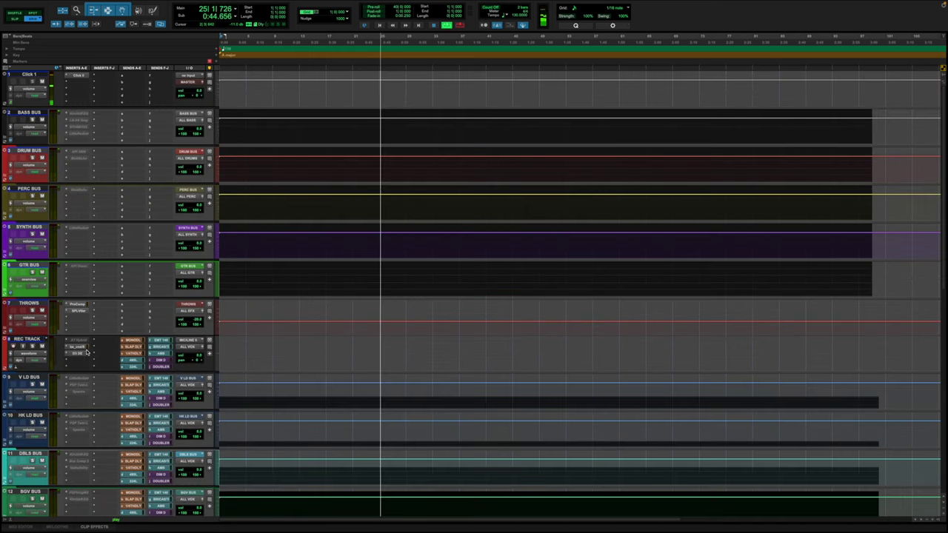
left_click(37, 339)
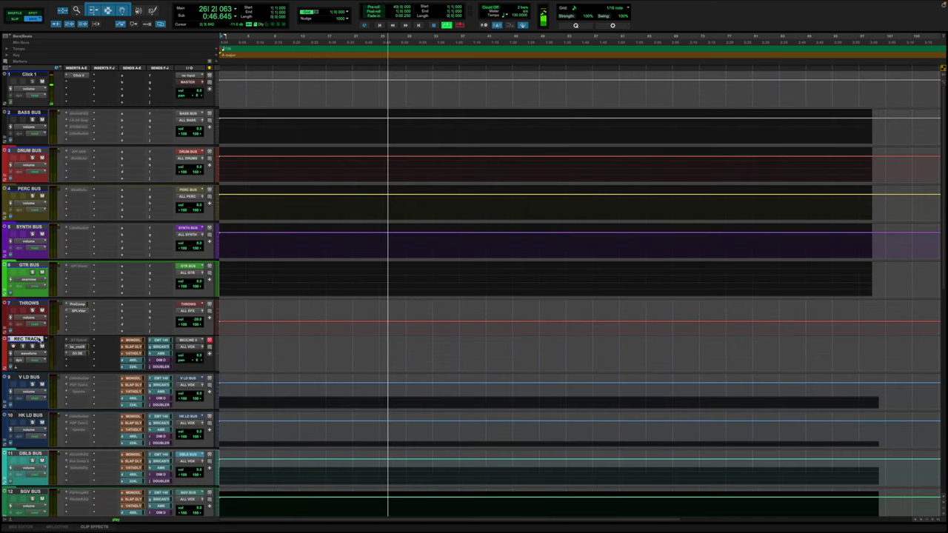
right_click(39, 340)
left_click(57, 346)
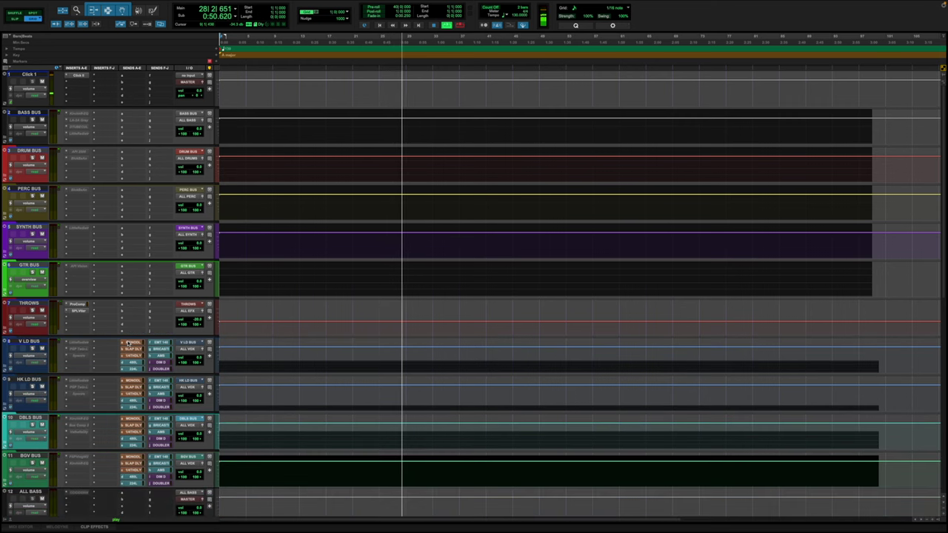
Step: Expand all the bus folders, and route the outputs of BASS 1 and BASS 2 to BASS BUS
left_click(5, 139, "alt")
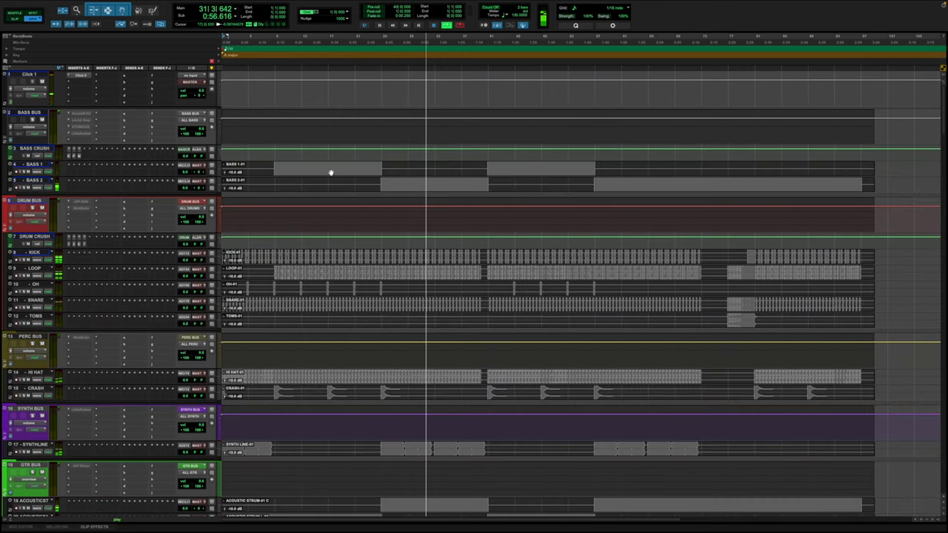
left_click(35, 164)
left_click(38, 180, "shift")
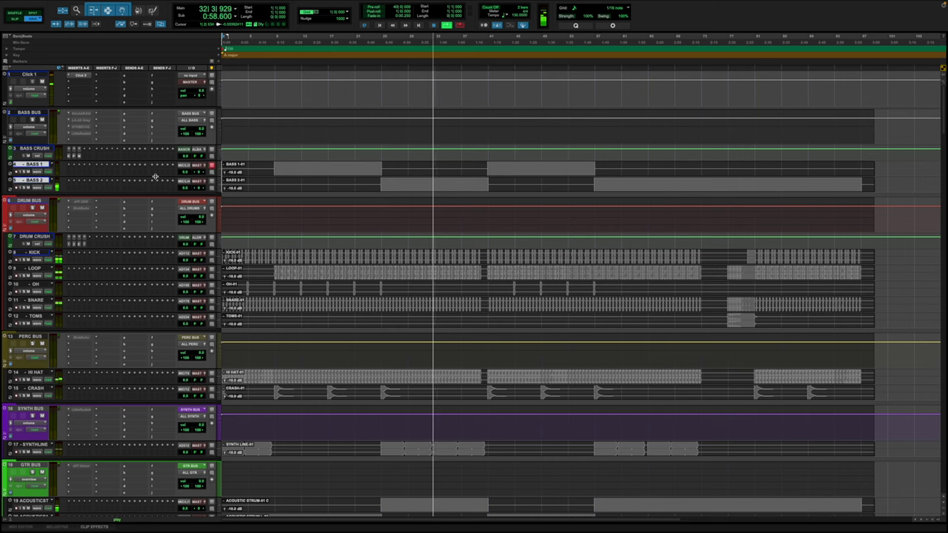
left_click(199, 164)
type("BAS")
key("Return")
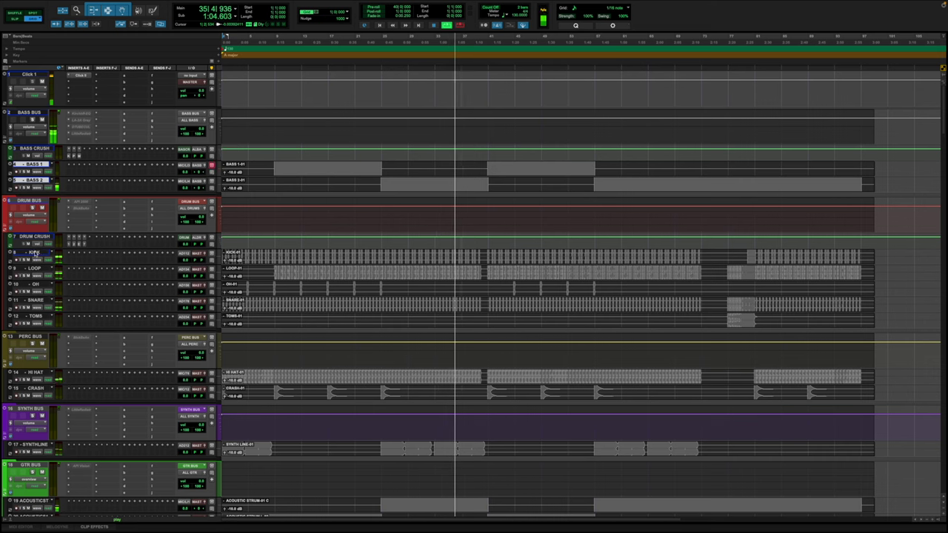
Step: Route the outputs of the KICK, LOOP, OH, SNARE and TOMS tracks to DRUM BUS
left_click_drag(34, 253, 34, 316)
left_click(198, 253)
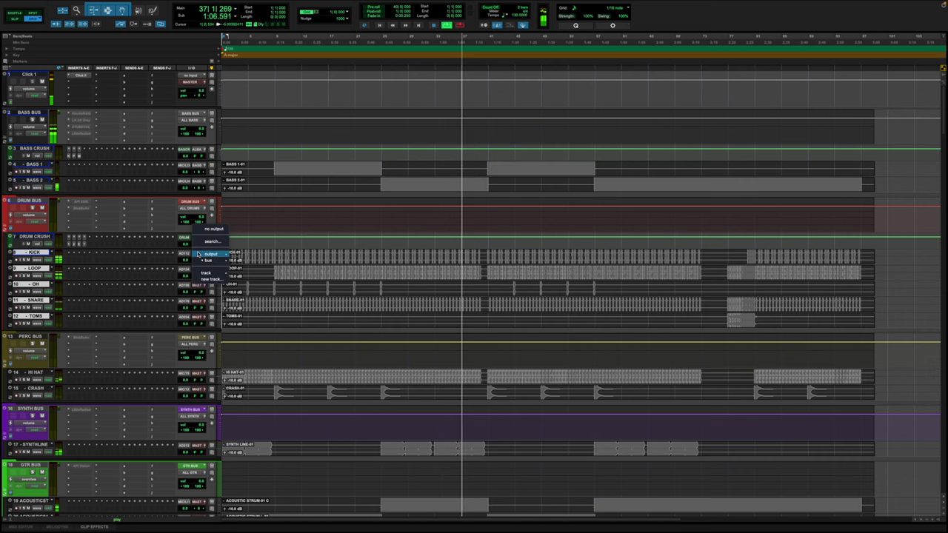
type("drum")
key("Return")
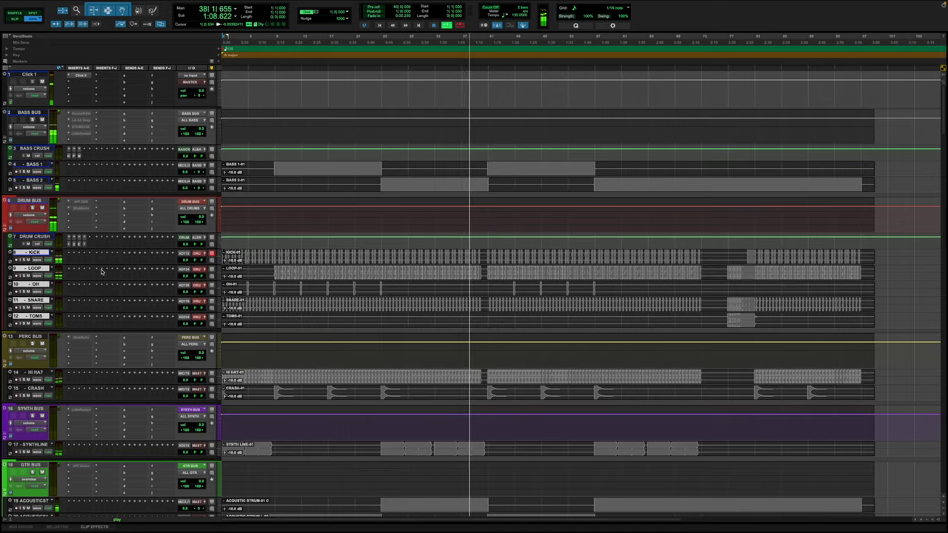
Step: Route the outputs of the HI HAT and CRASH tracks to PERC BUS
scroll(104, 274, "down", 5)
left_click_drag(37, 231, 48, 248)
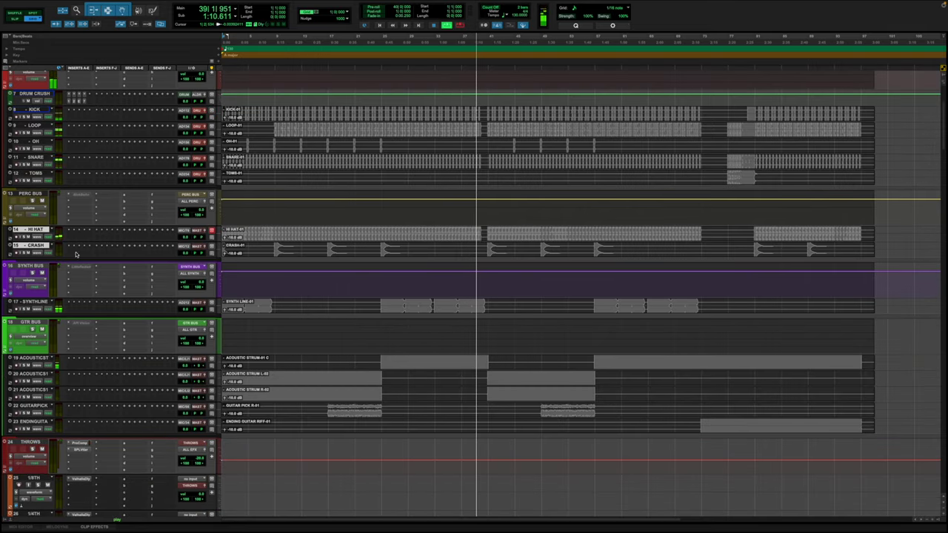
left_click(199, 231)
mouse_move(214, 234)
type("PER")
key("Return")
Step: Route the output of the SYNTHLINE track to SYNTH BUS
left_click(198, 305)
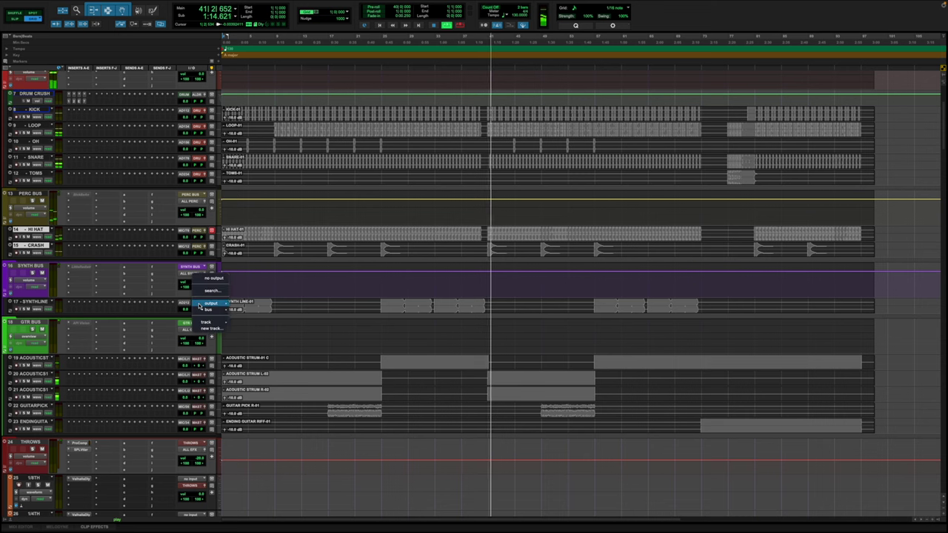
type("SYN")
key("Return")
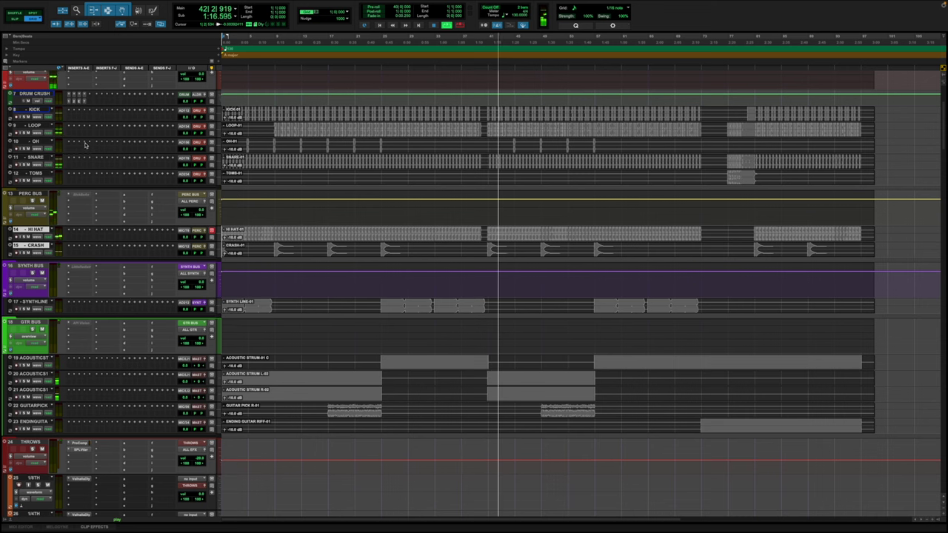
Step: Color DRUM BUS and its KICK, LOOP, OH, SNARE and TOMS tracks red, leaving DRUM CRUSH out of the selection
scroll(86, 146, "up", 3)
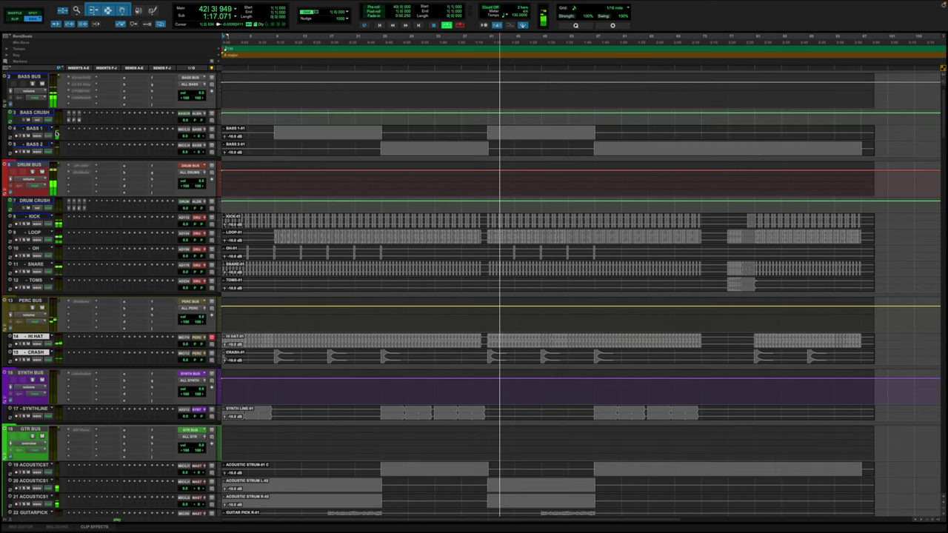
left_click(36, 167)
left_click(33, 281, "shift")
left_click(34, 202, "super")
double_click(3, 221)
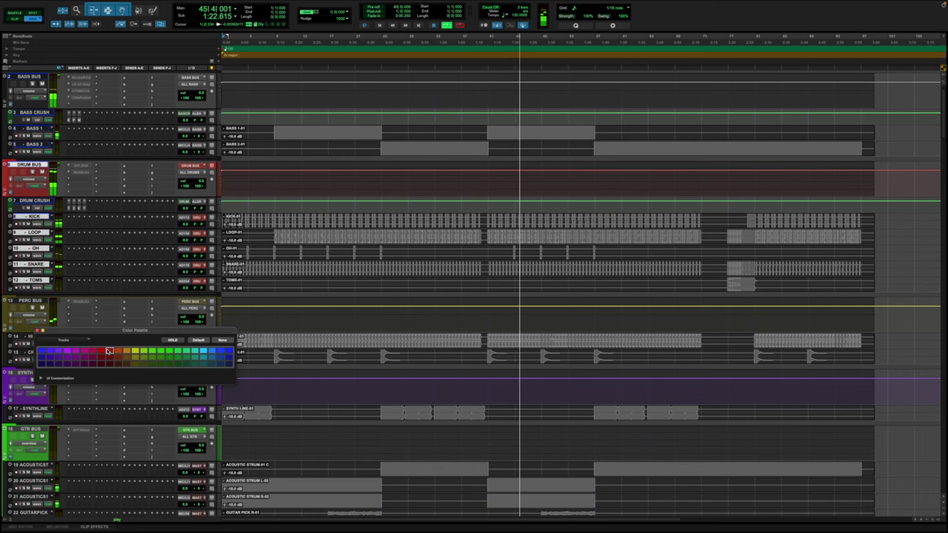
left_click(109, 349)
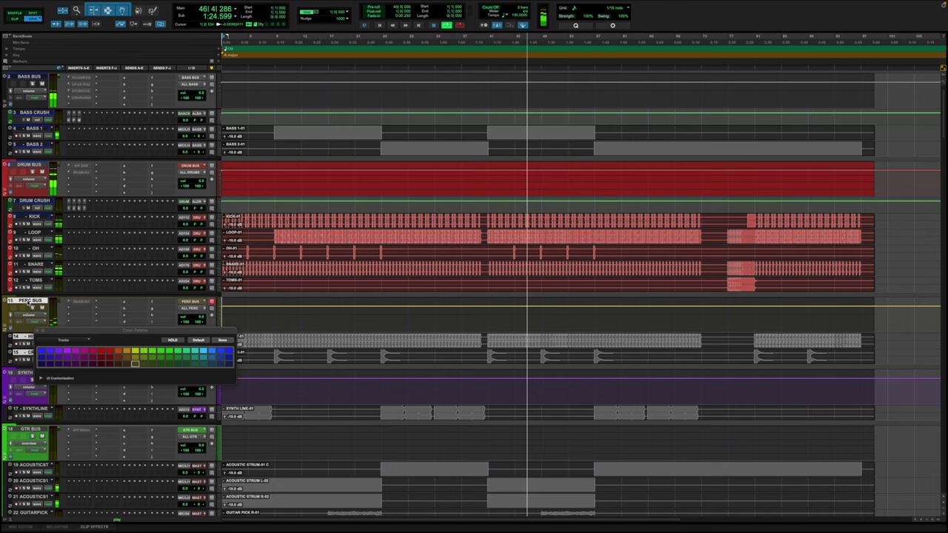
Step: Color PERC BUS with HI HAT and CRASH dark yellow, and SYNTH BUS with SYNTHLINE purple
left_click(134, 363)
left_click(27, 373)
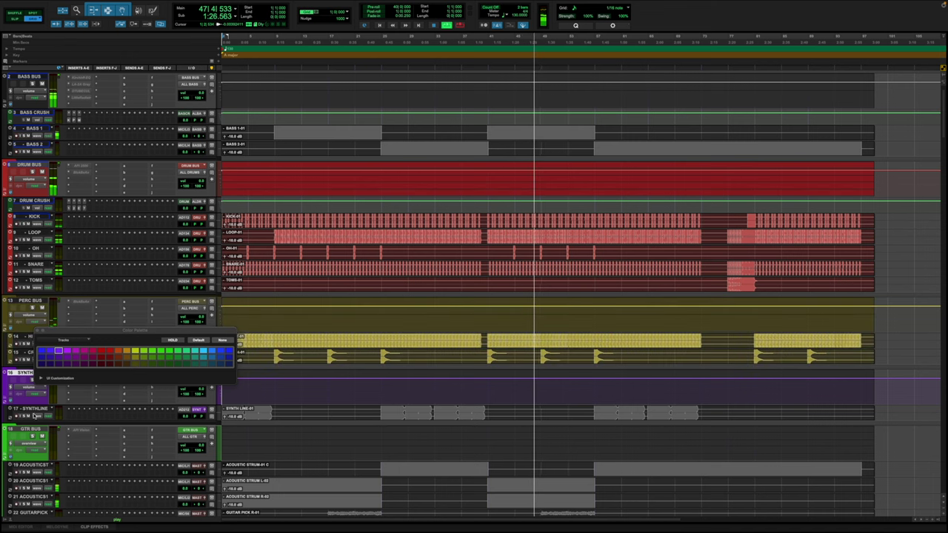
left_click(60, 360)
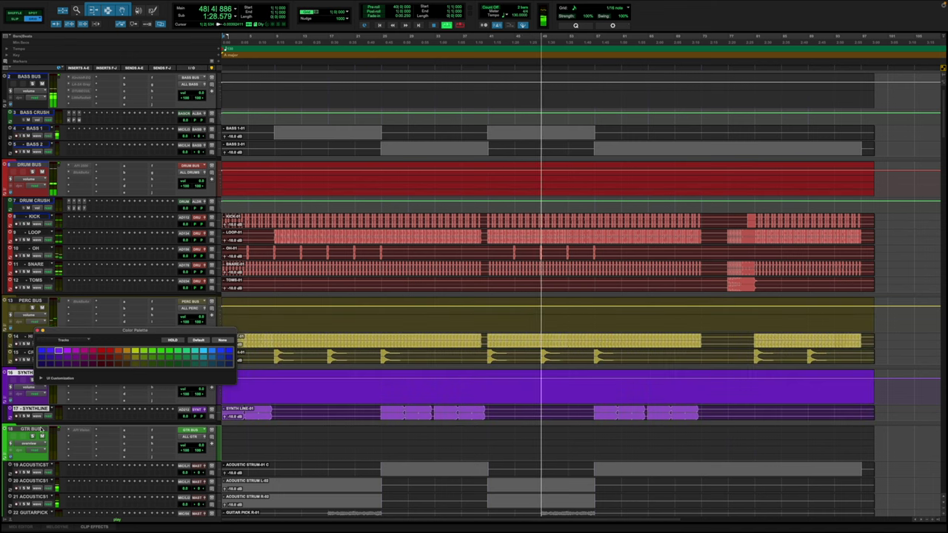
Step: Color GTR BUS and its five guitar tracks, 19 through 23, green
left_click(42, 430)
scroll(42, 429, "down", 3)
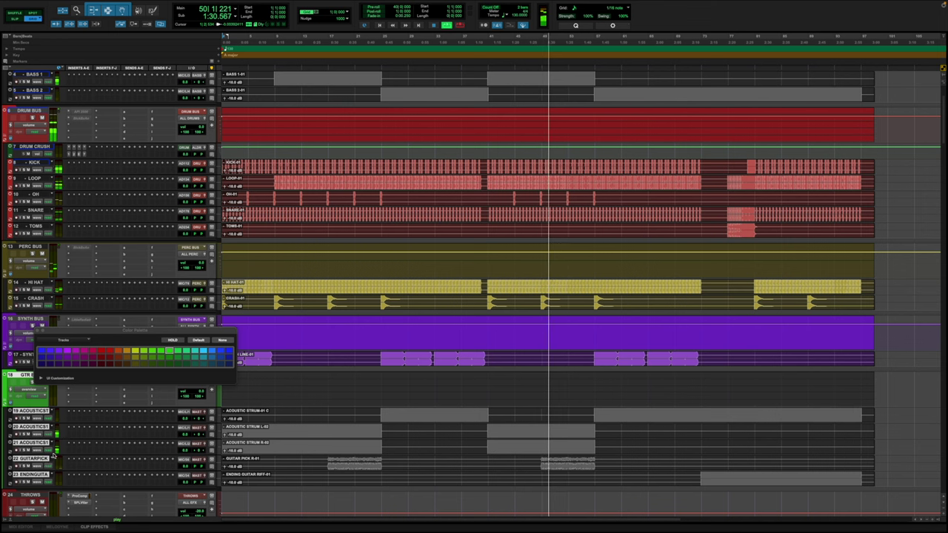
left_click(169, 357)
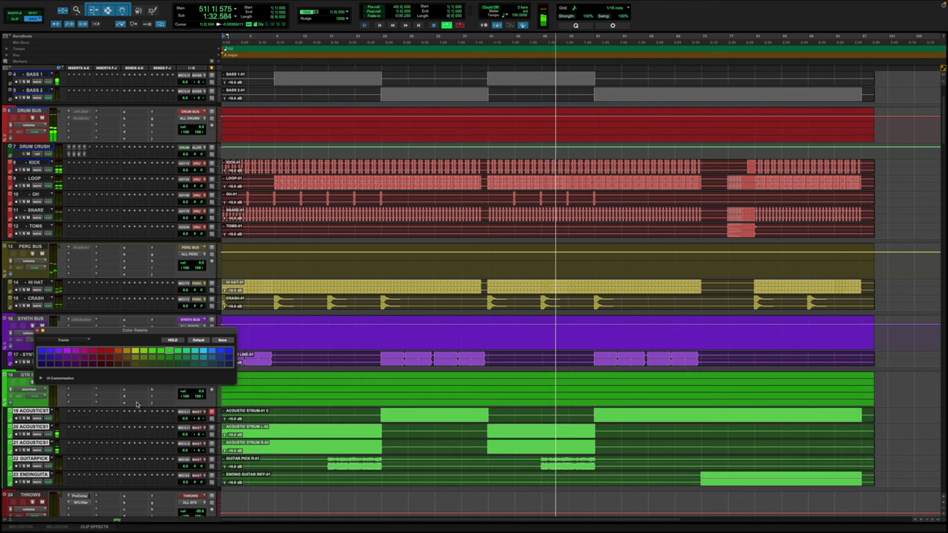
Step: Route the outputs of guitar tracks 19 through 23 to GTR BUS, and close the Color Palette
left_click(198, 411)
type("GT")
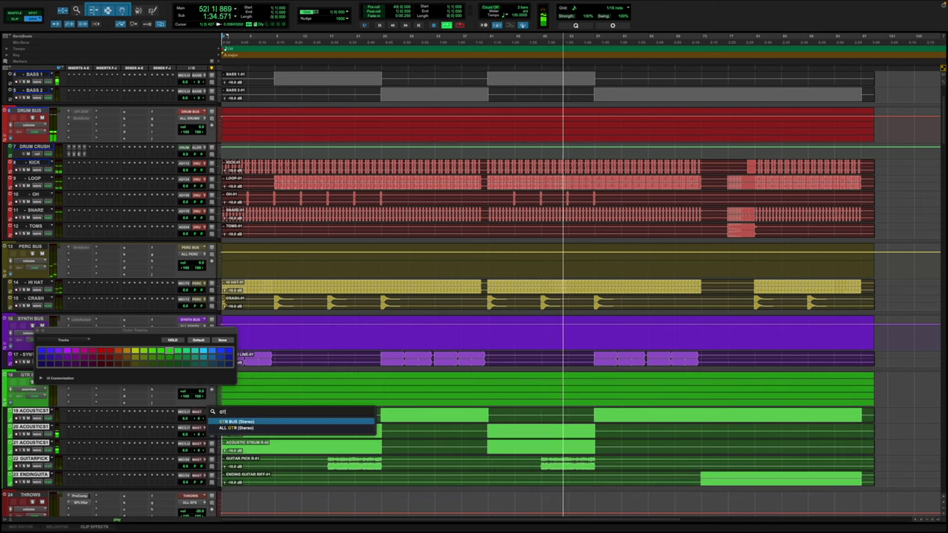
key("Return")
scroll(158, 436, "down", 15)
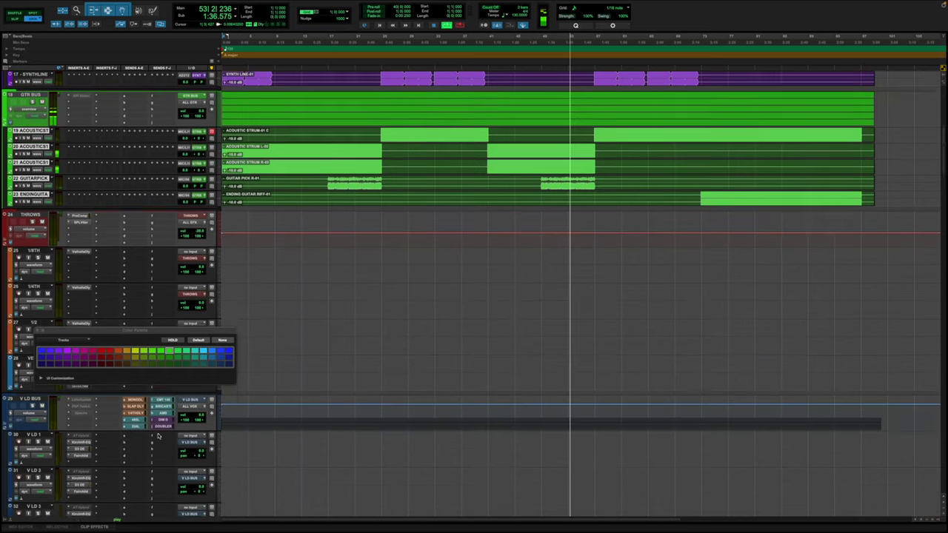
scroll(158, 437, "down", 1)
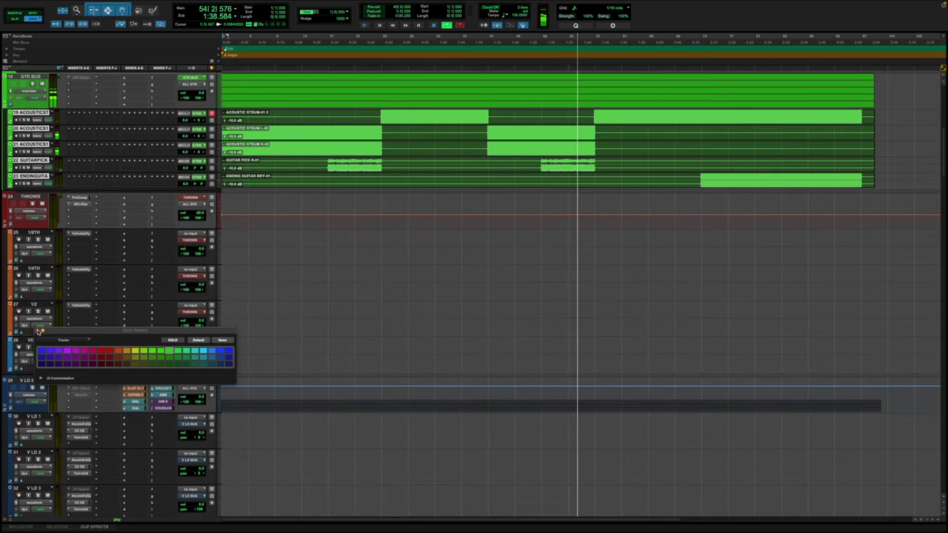
left_click(39, 331)
scroll(313, 218, "up", 12)
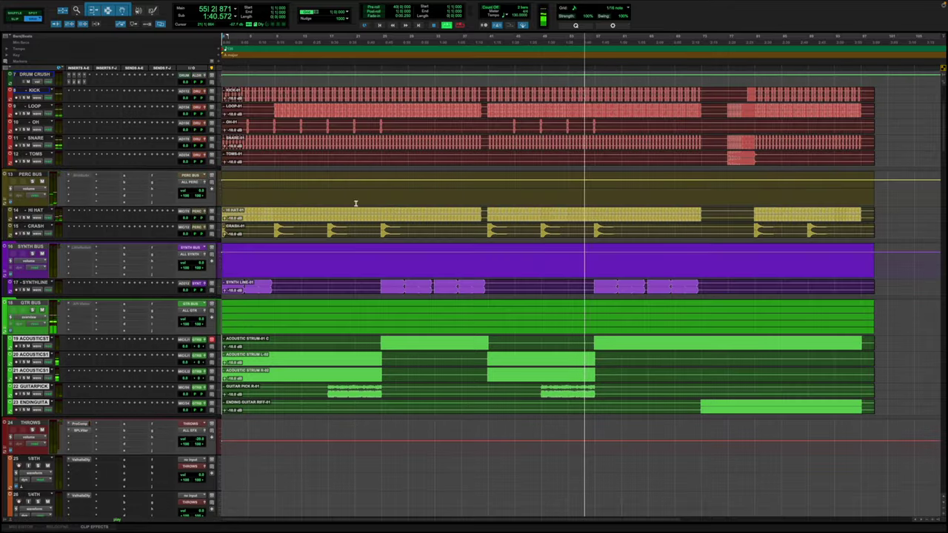
scroll(356, 204, "up", 8)
scroll(194, 308, "down", 20)
scroll(194, 308, "up", 10)
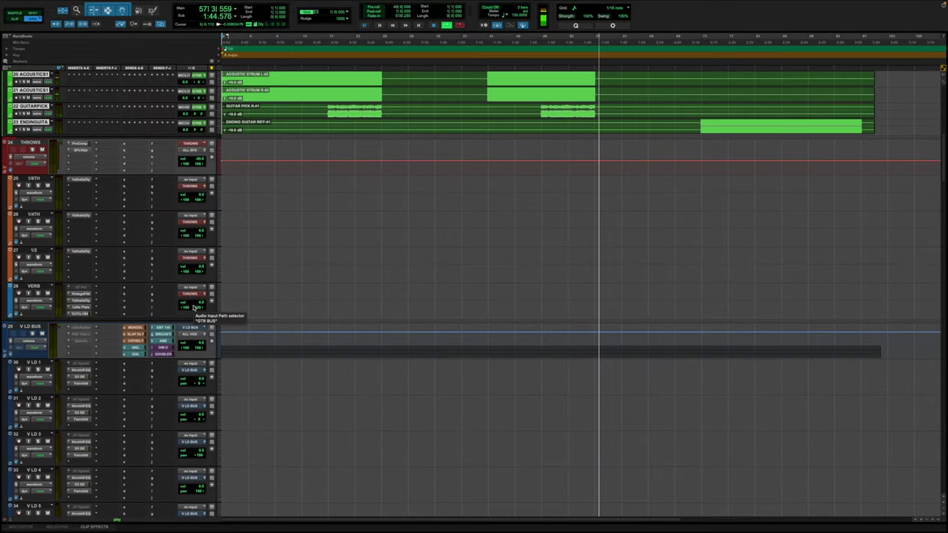
scroll(194, 308, "down", 2)
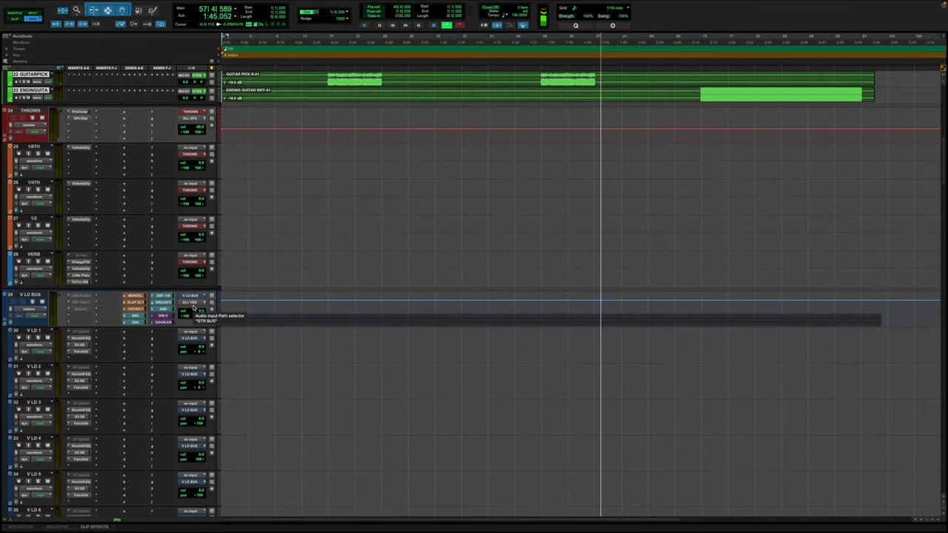
Step: Collapse the THROWS folder and move the VERSE 2 LEAD VOCAL track above the VERSE 2 - 2 lead vocal track
left_click(4, 137)
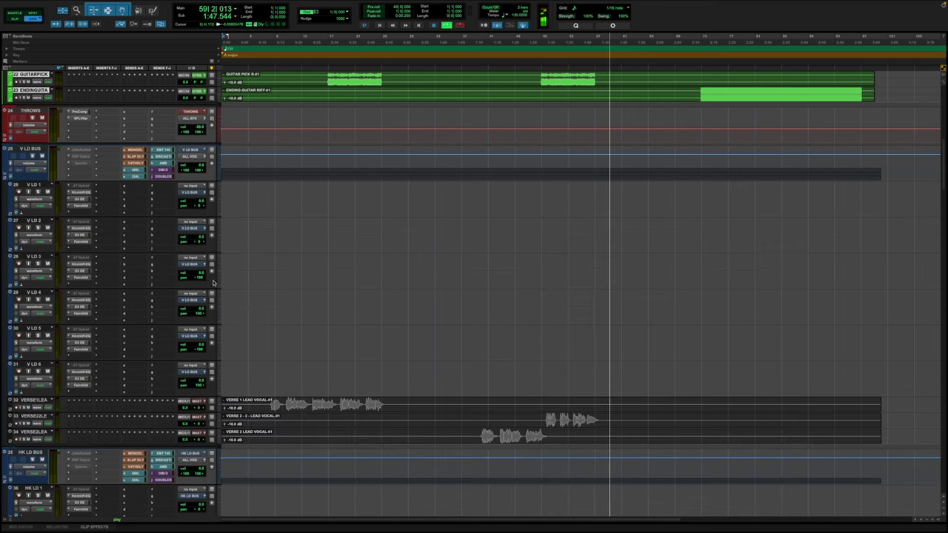
left_click(306, 409)
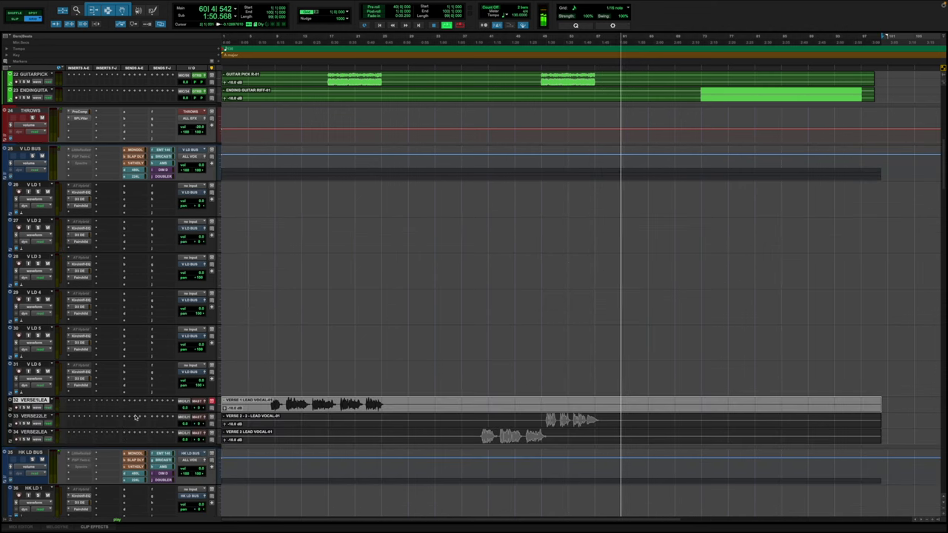
left_click(37, 433)
left_click_drag(37, 433, 37, 417)
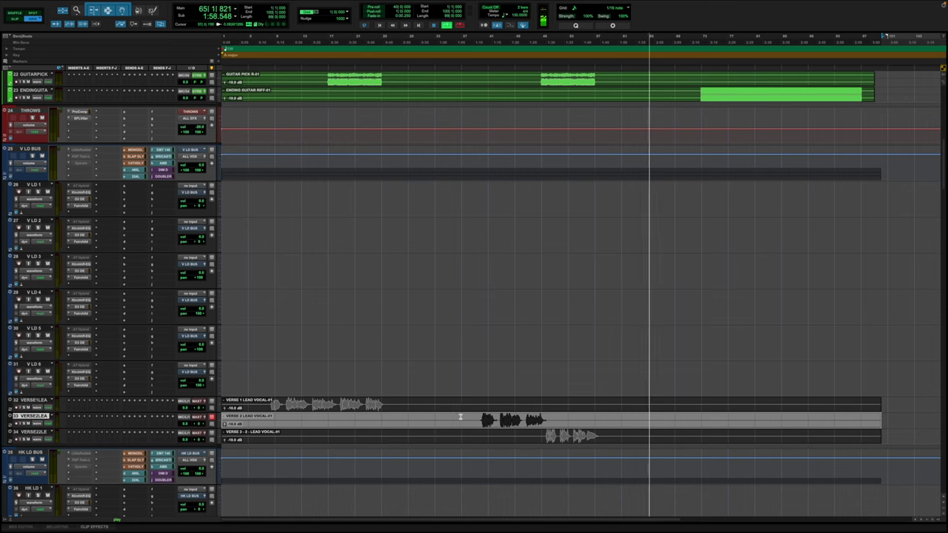
Step: Copy bars 37 to 53 of the VERSE 2 LEAD VOCAL onto the verse 1 lead track and hide the source track
left_click_drag(461, 417, 566, 427)
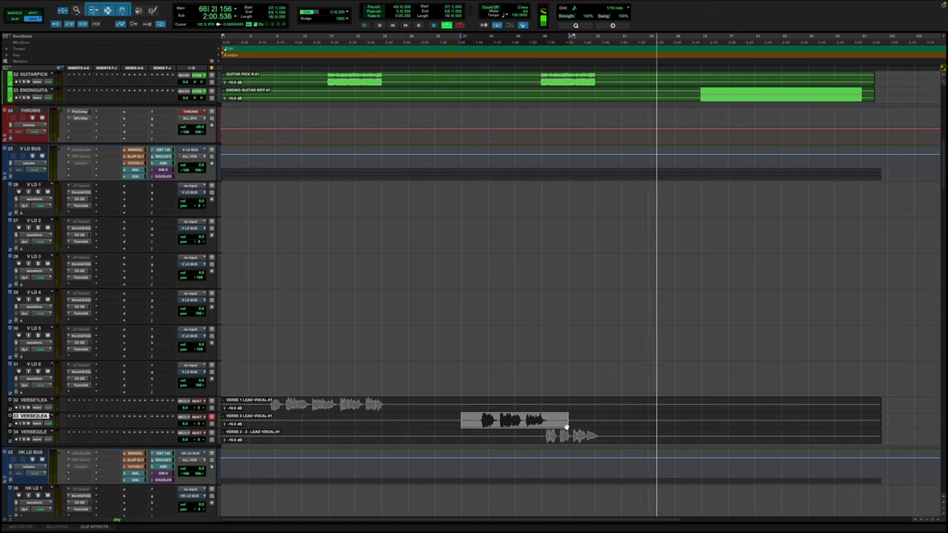
key("c")
key("p")
key("v")
left_click(35, 417)
right_click(35, 417)
left_click(58, 424)
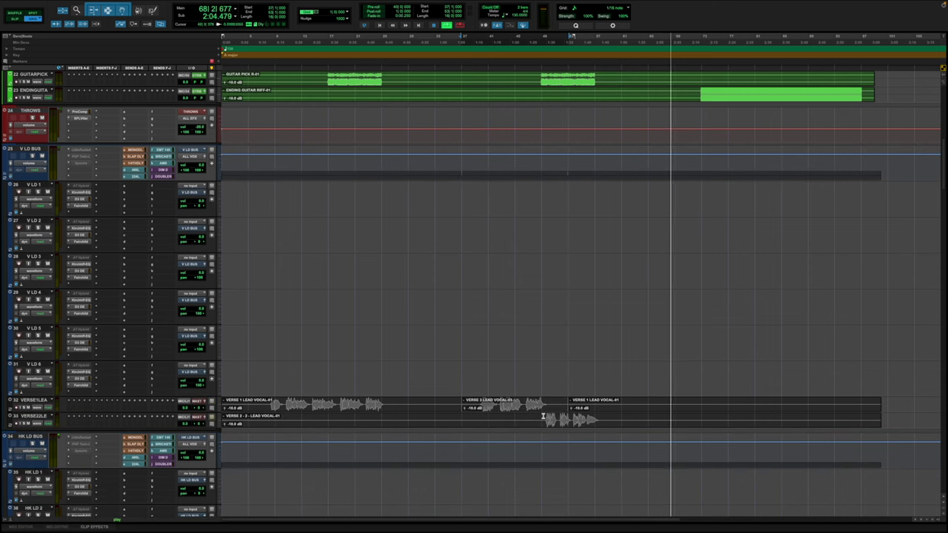
Step: Play back the transition between the verse 2 and VERSE 2 - 2 lead vocals around bar 49 at close zoom
left_click(543, 416)
key("space")
key("space")
key("t")
key("t")
key("t")
key("t")
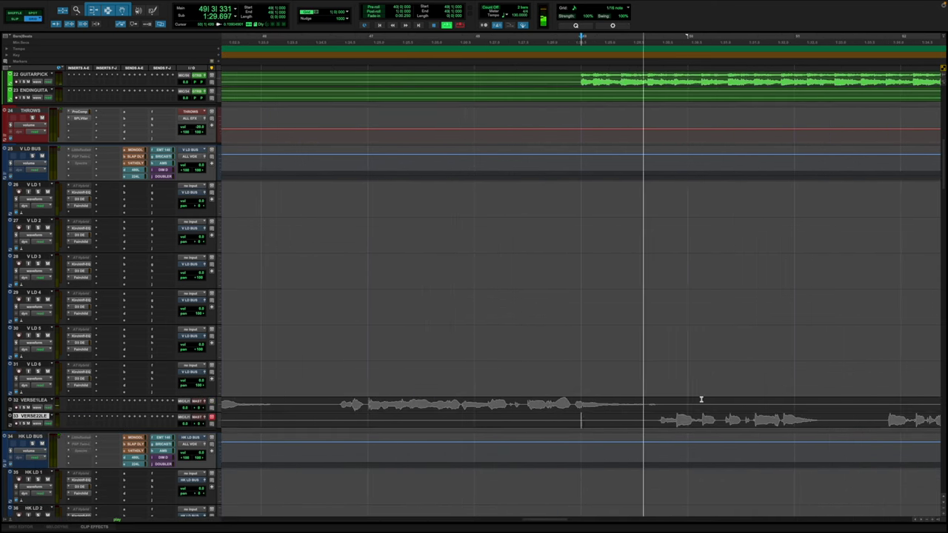
key("space")
key("space")
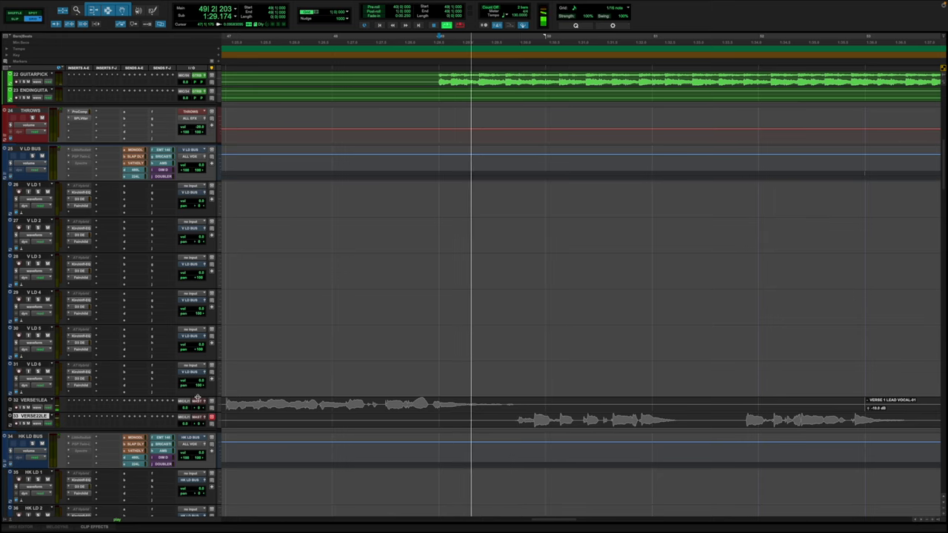
key("space")
left_click(291, 407)
key("space")
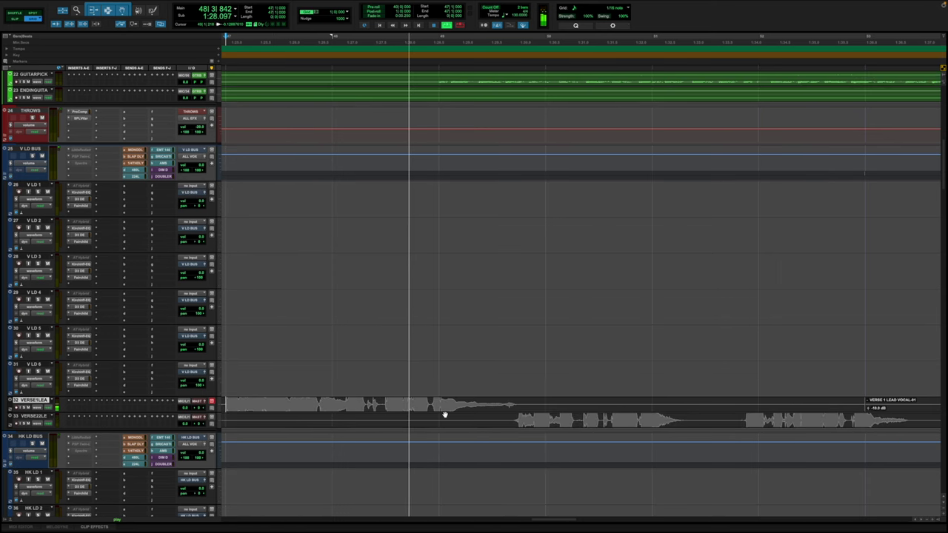
Step: Copy the full-length clips from the two verse lead vocal tracks onto V LD 1 and V LD 2
key("r")
key("r")
key("r")
key("r")
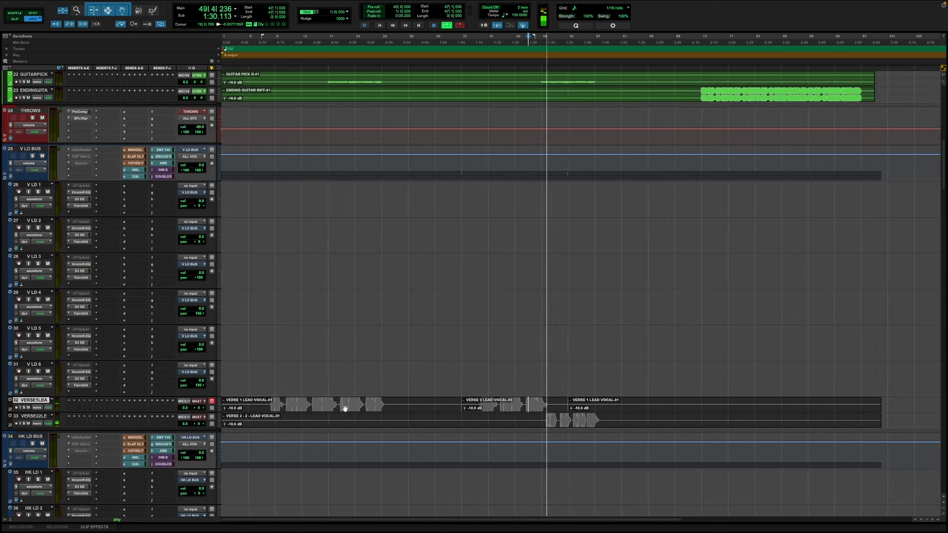
scroll(343, 409, "down", 2)
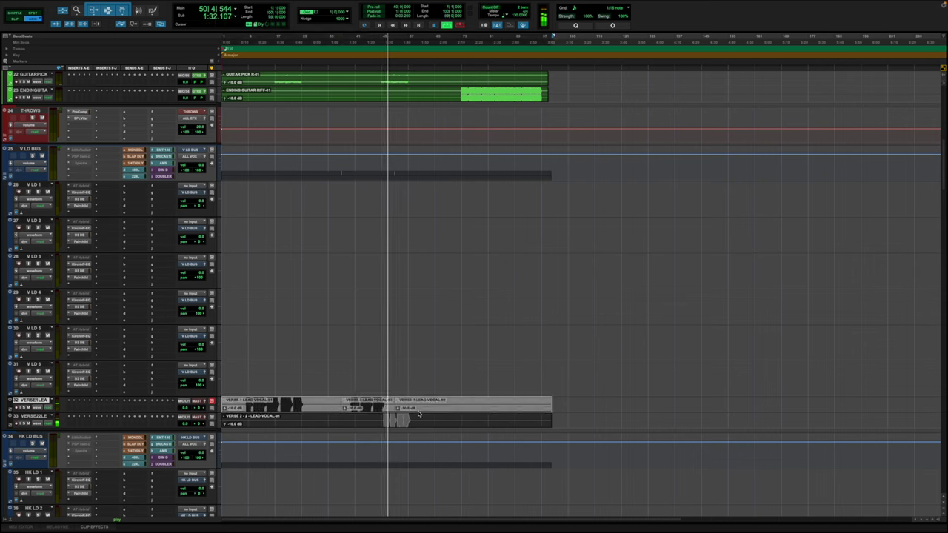
key("p")
key("p")
key("p")
key("p")
key("p")
key("p")
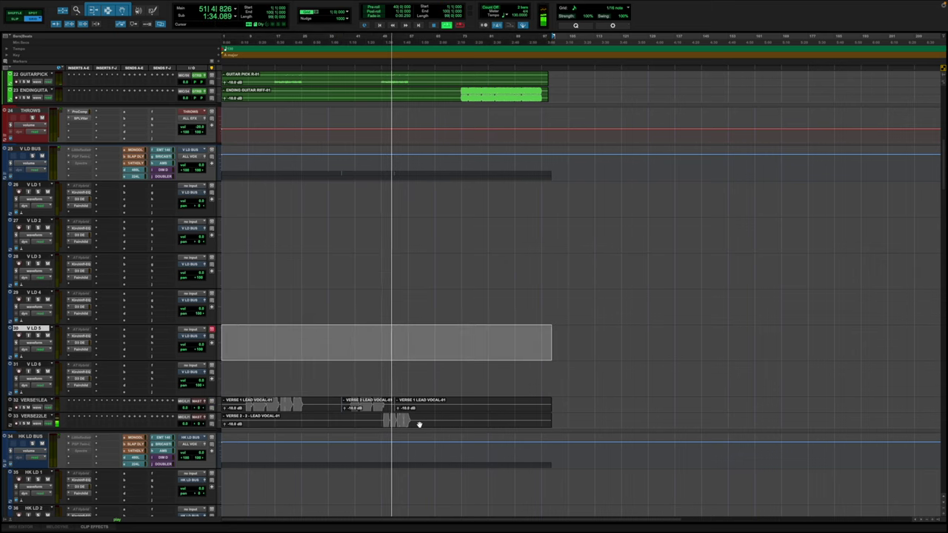
key("shift+semicolon")
key("ctrl+v")
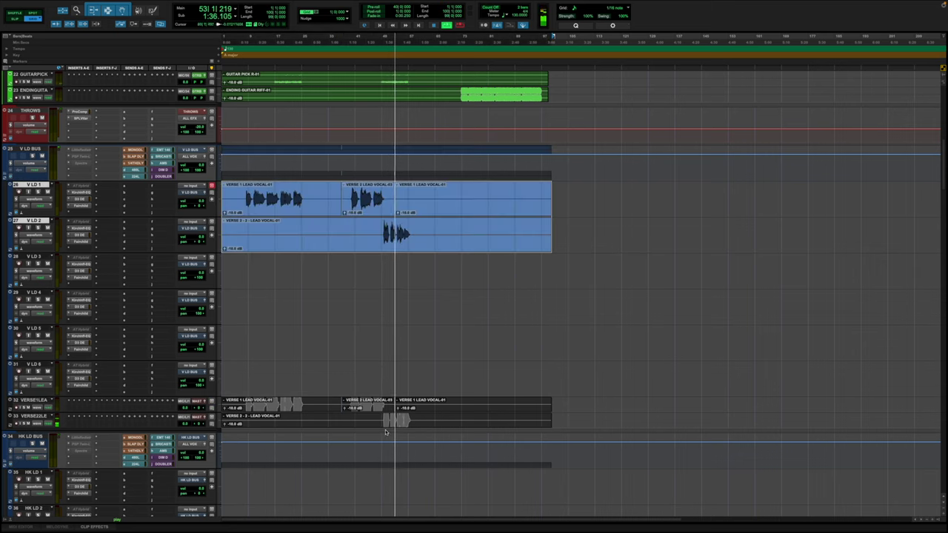
Step: Hide the two original verse lead vocal tracks and return playback to the session start
left_click(38, 401)
left_click(39, 416, "shift")
right_click(40, 416)
left_click(53, 424)
key("Return")
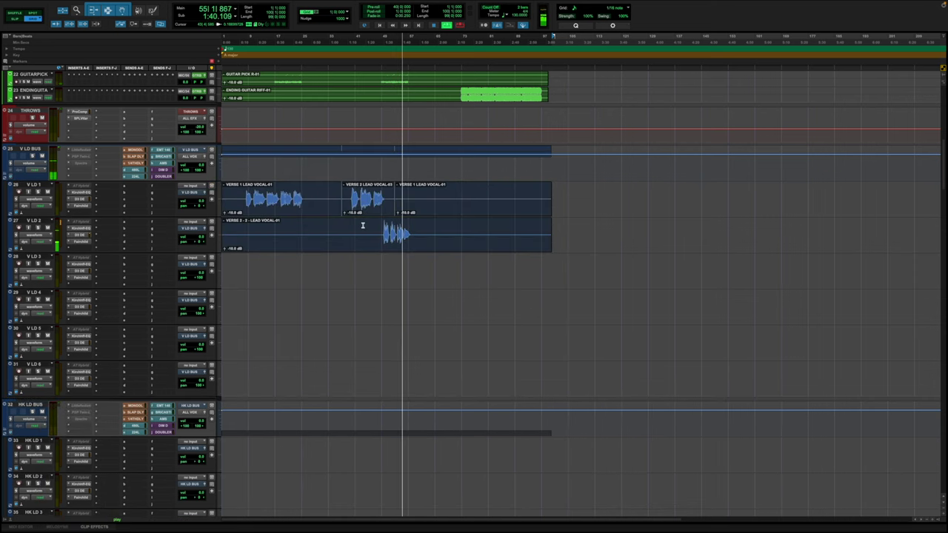
key("Return")
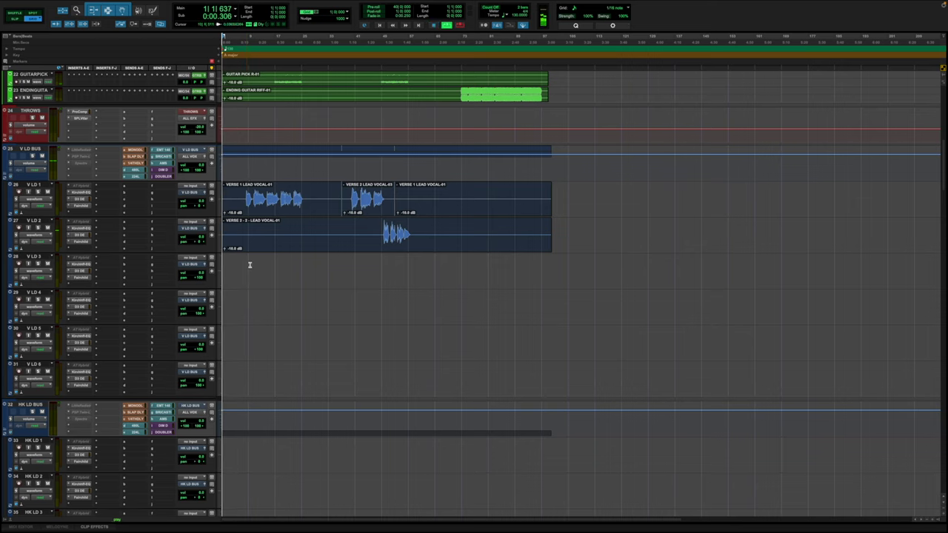
Step: Hide the unused tracks V LD 3 through V LD 6
left_click(41, 257)
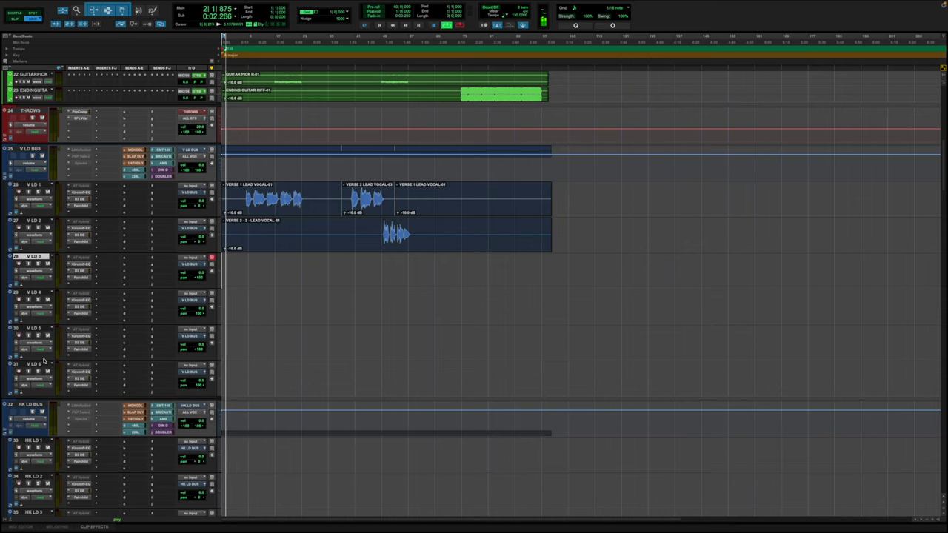
left_click(43, 364, "shift")
right_click(43, 365)
left_click(54, 373)
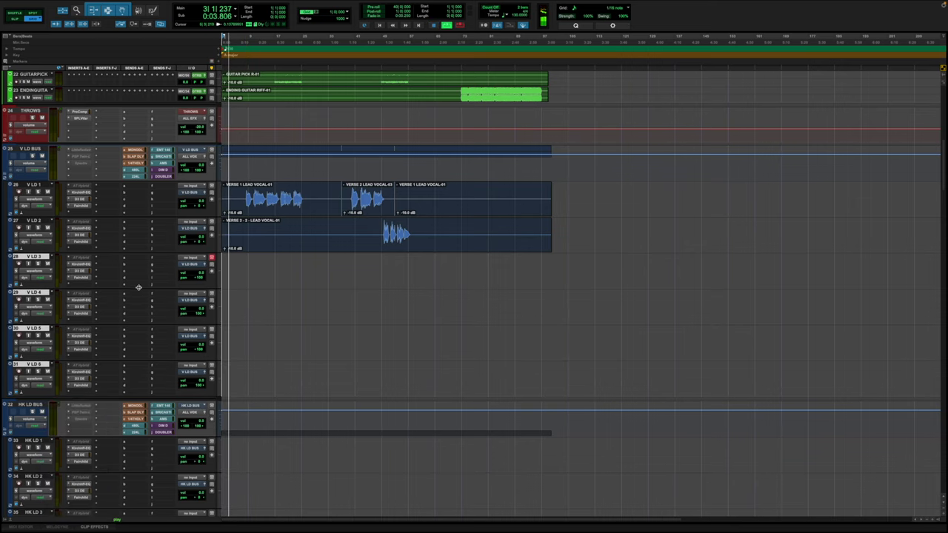
Step: Copy the CHORUS LEAD VOCAL clip onto the HK LD 1 track
scroll(120, 302, "down", 2)
scroll(290, 302, "down", 5)
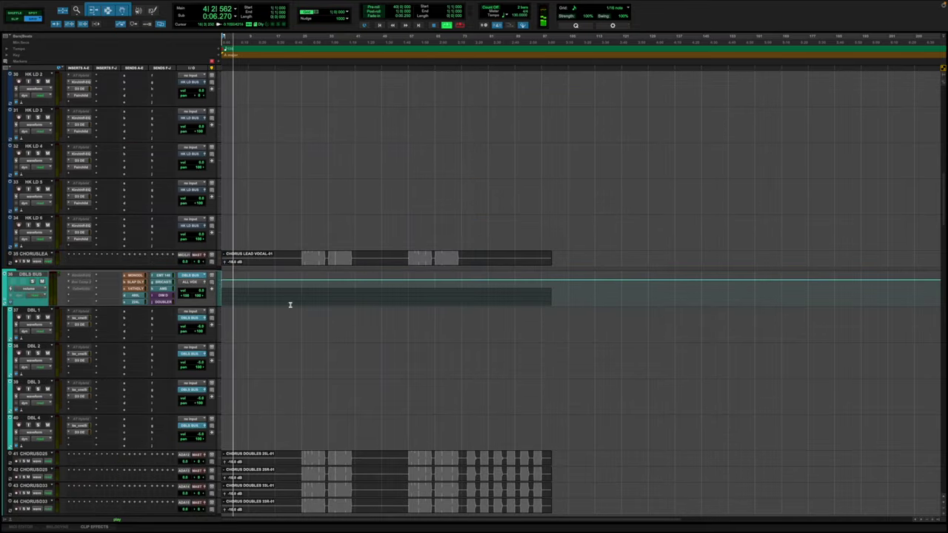
scroll(237, 264, "up", 2)
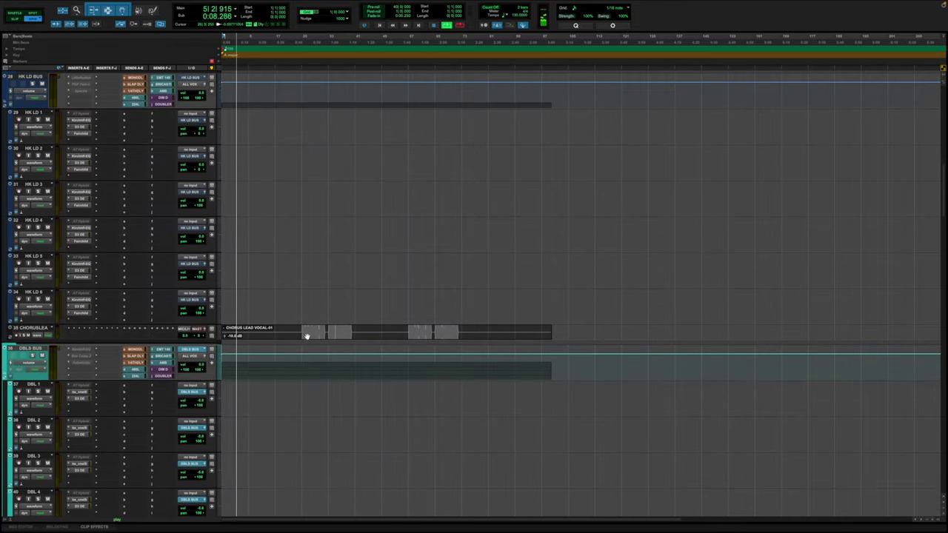
left_click(308, 336)
key("super+c")
key("p")
key("p")
key("p")
key("p")
key("p")
key("p")
key("super+v")
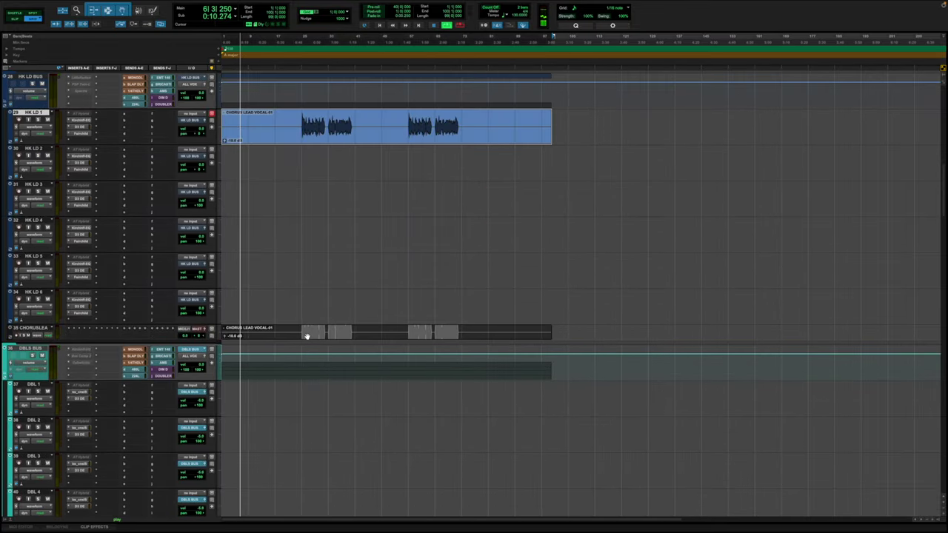
Step: Hide the unused HK LD 2 through HK LD 6 tracks along with the original chorus lead vocal track
left_click(27, 330)
left_click(44, 149, "shift")
right_click(45, 149)
left_click(67, 156)
Step: Copy the four CHORUS DOUBLES clips onto the DBL 1 through DBL 4 tracks
scroll(312, 294, "up", 1)
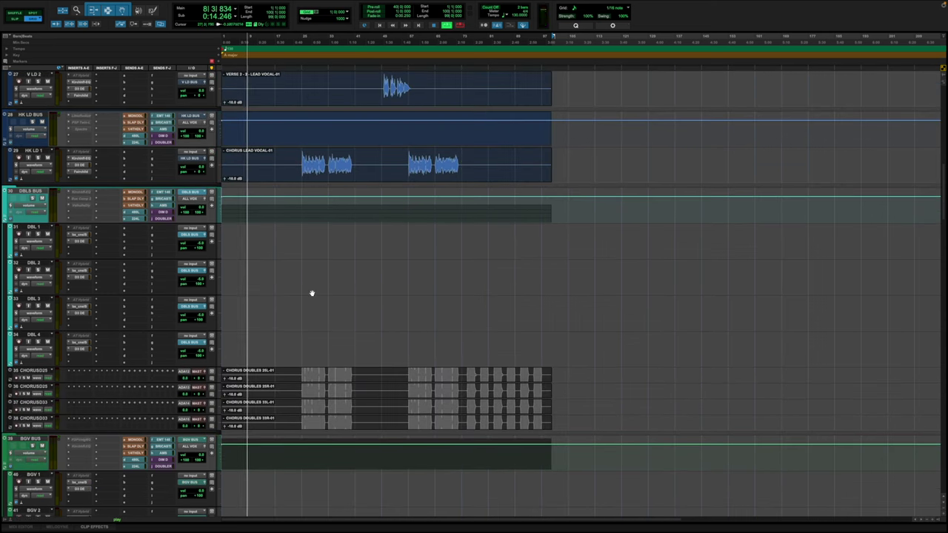
left_click(356, 378)
key("shift+semicolon")
key("shift+semicolon")
key("shift+semicolon")
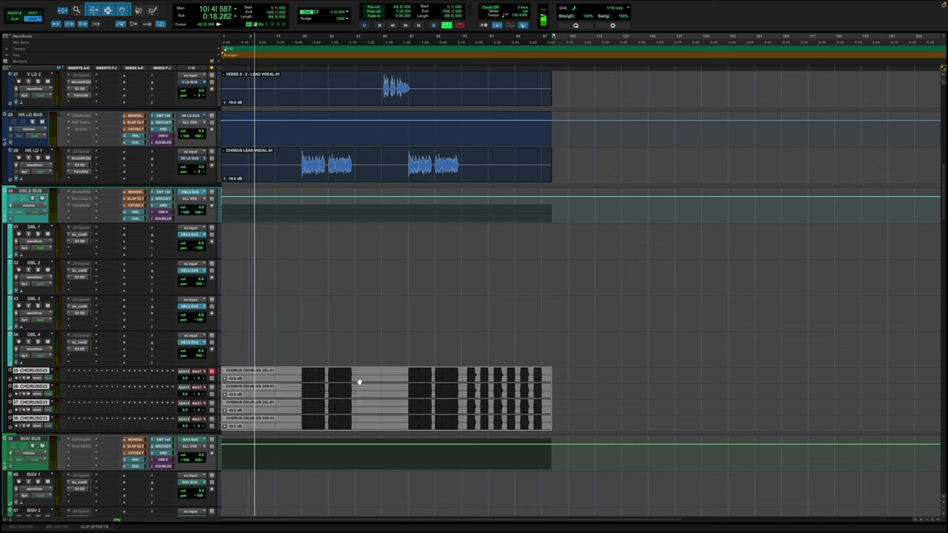
key("shift+p")
key("shift+p")
key("shift+p")
key("shift+p")
key("ctrl+v")
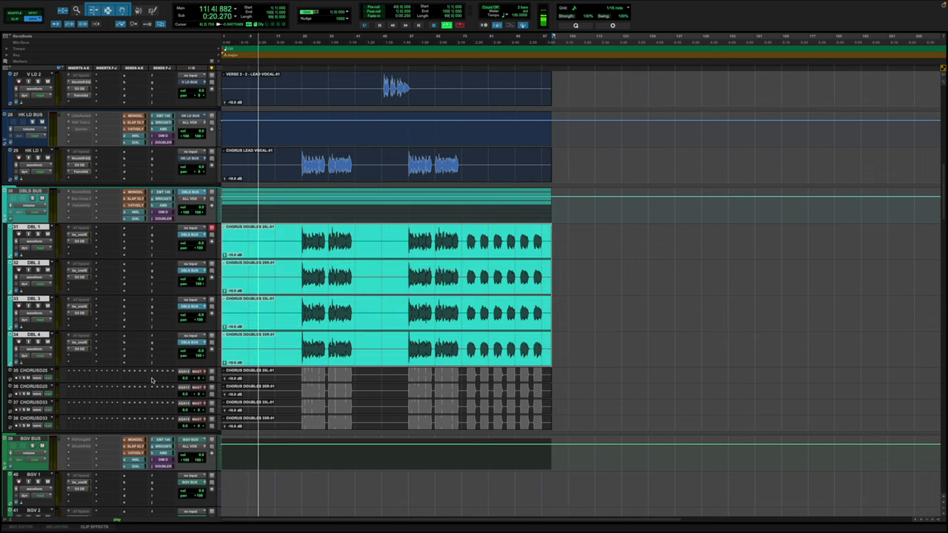
Step: Hide the four original CHORUS DOUBLES tracks, 35 through 38
left_click(38, 370)
scroll(41, 422, "down", 5)
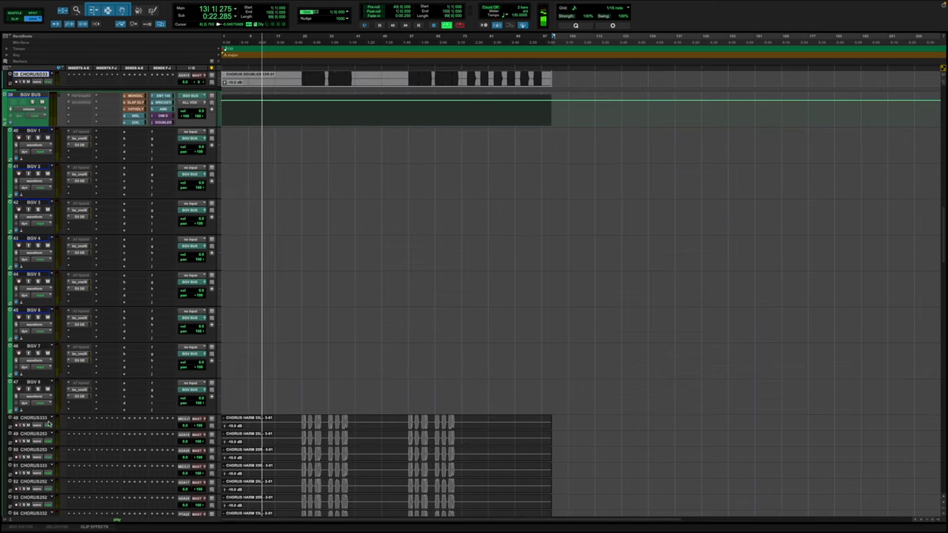
scroll(35, 354, "up", 2)
right_click(44, 197)
left_click(68, 203)
Step: Select the eight CHORUS HARM clips on tracks 44 through 51
scroll(415, 321, "up", 4)
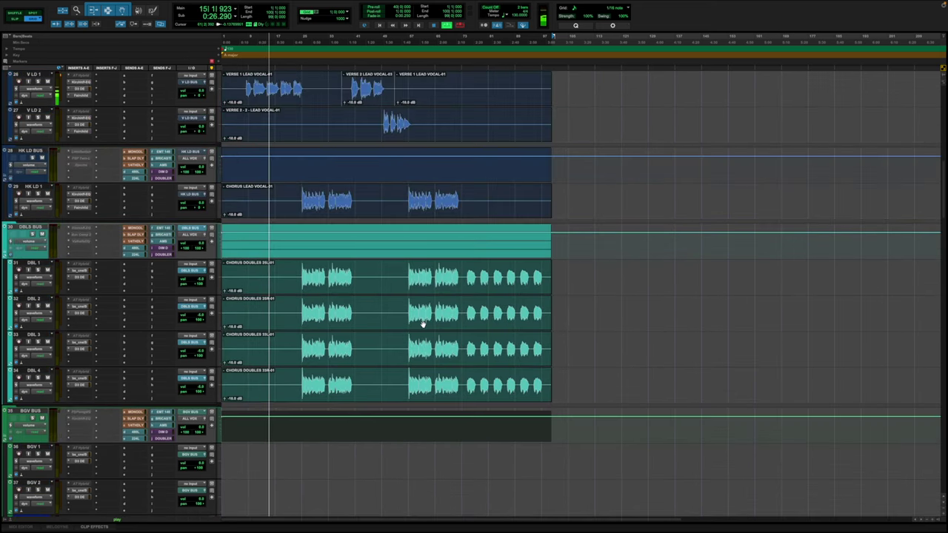
scroll(422, 323, "up", 1)
scroll(422, 323, "down", 6)
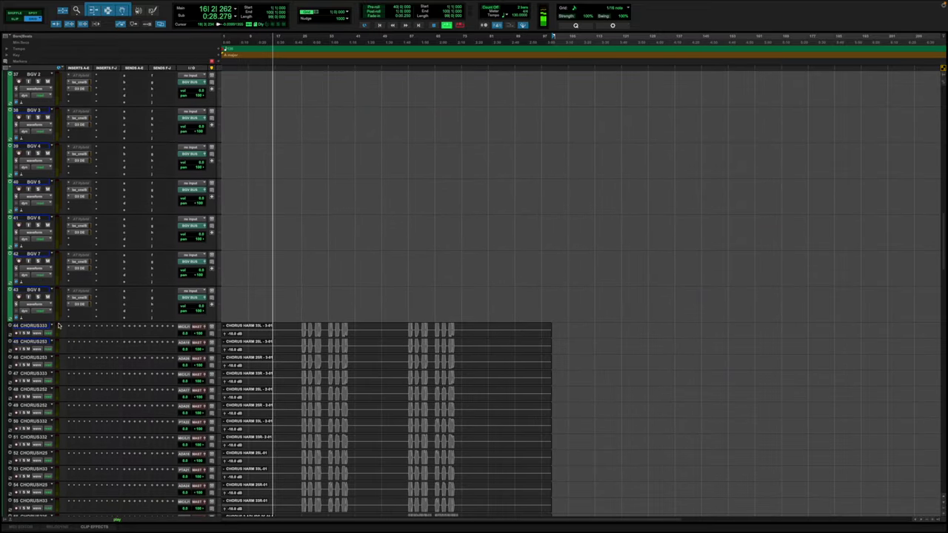
left_click(352, 338)
left_click(353, 347, "shift")
left_click(351, 367, "shift")
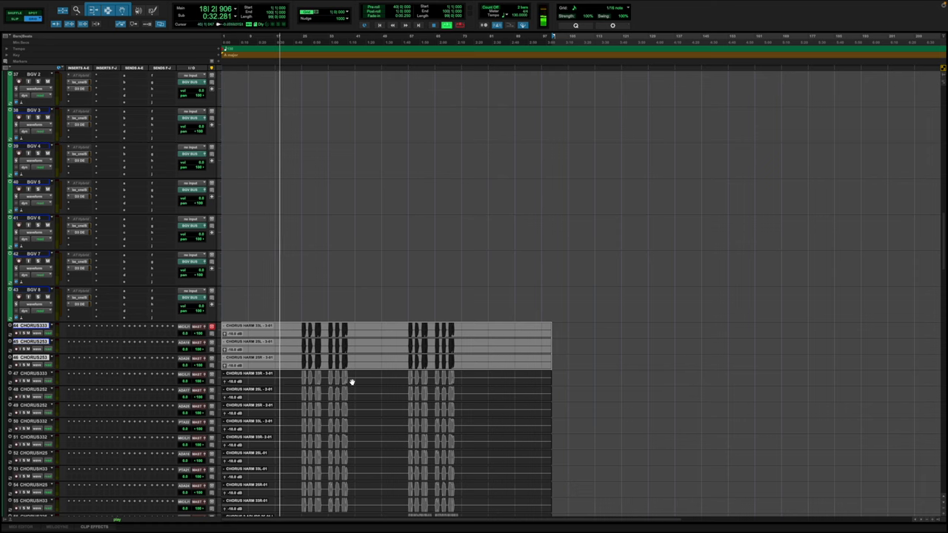
left_click(352, 382, "shift")
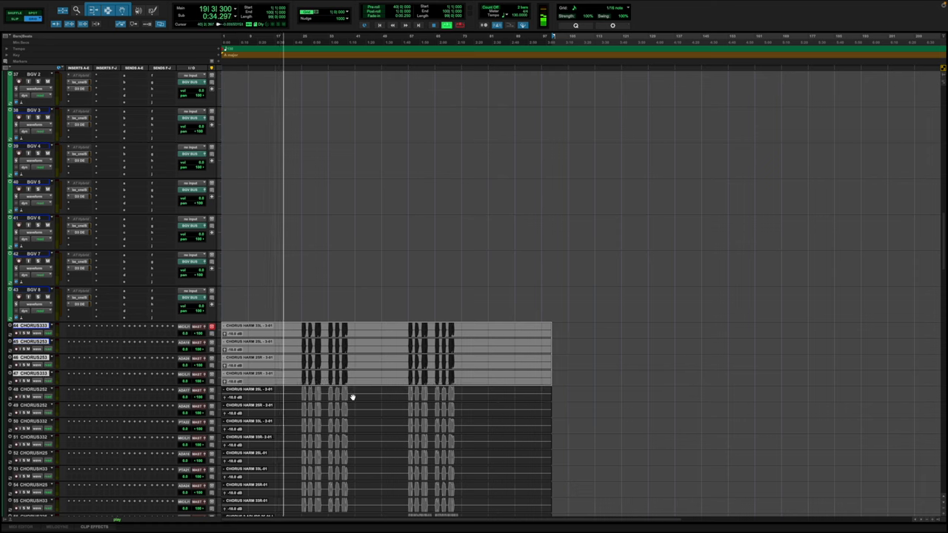
left_click(352, 397, "shift")
left_click(352, 413, "shift")
left_click(353, 428, "shift")
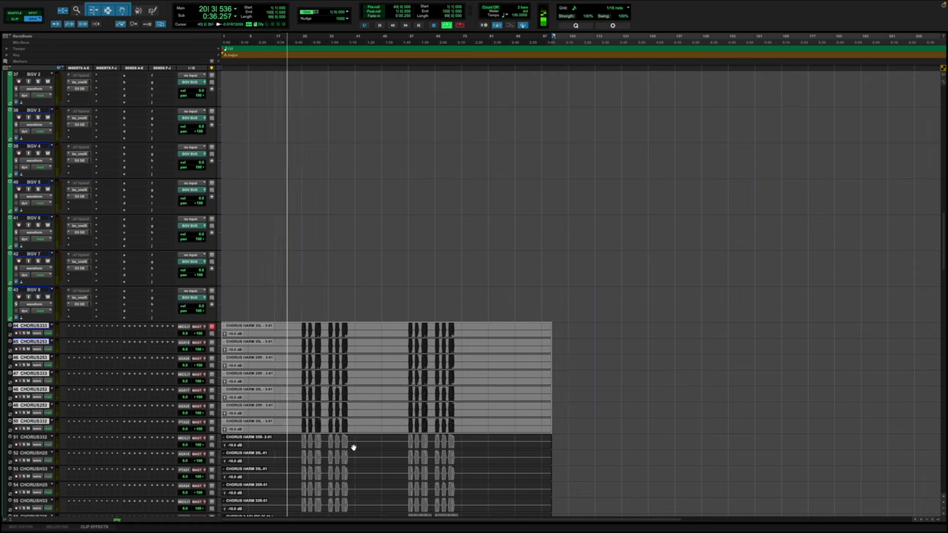
left_click(353, 444, "shift")
scroll(582, 451, "down", 3)
scroll(582, 451, "up", 3)
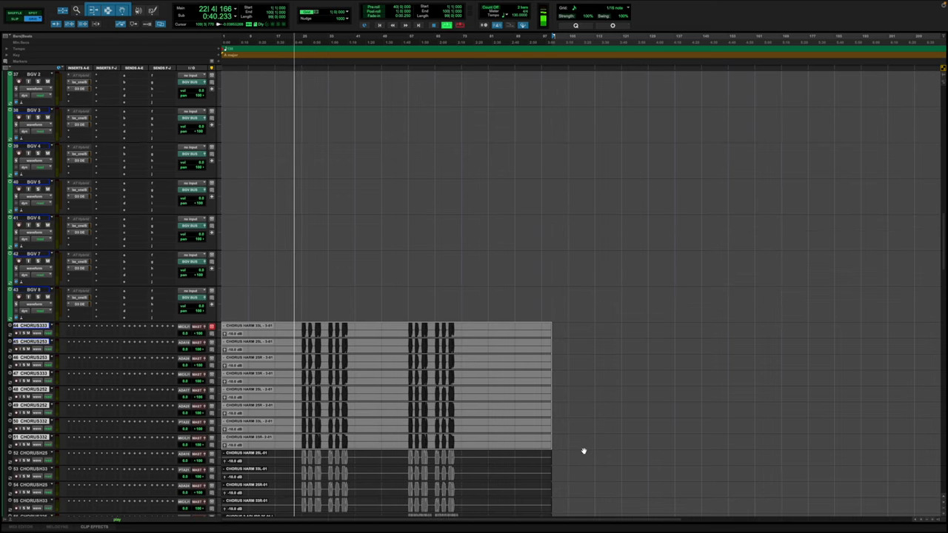
Step: Select the empty timeline range across the BGV 1 through BGV 8 tracks
key("p")
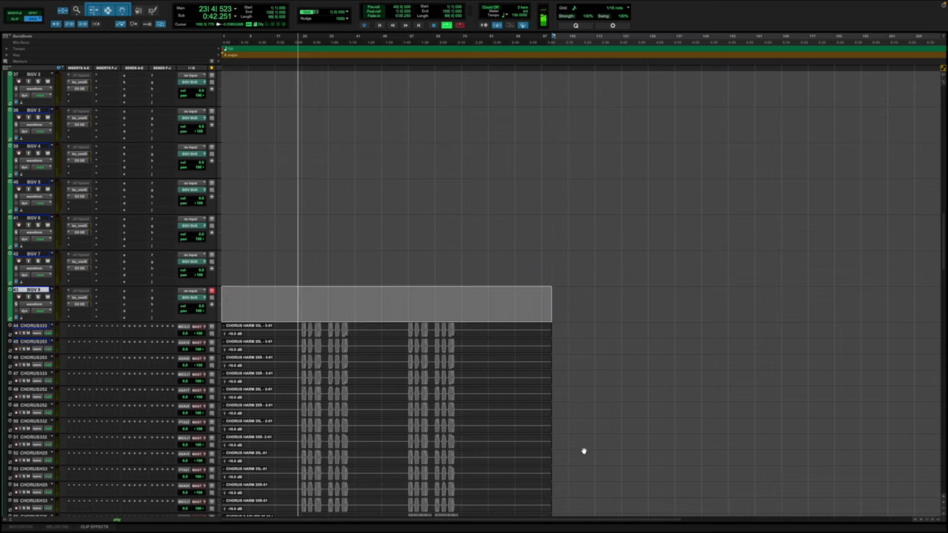
key("shift+p")
key("shift+p")
key("shift+p")
key("shift+p")
key("shift+p")
key("shift+p")
scroll(606, 439, "up", 4)
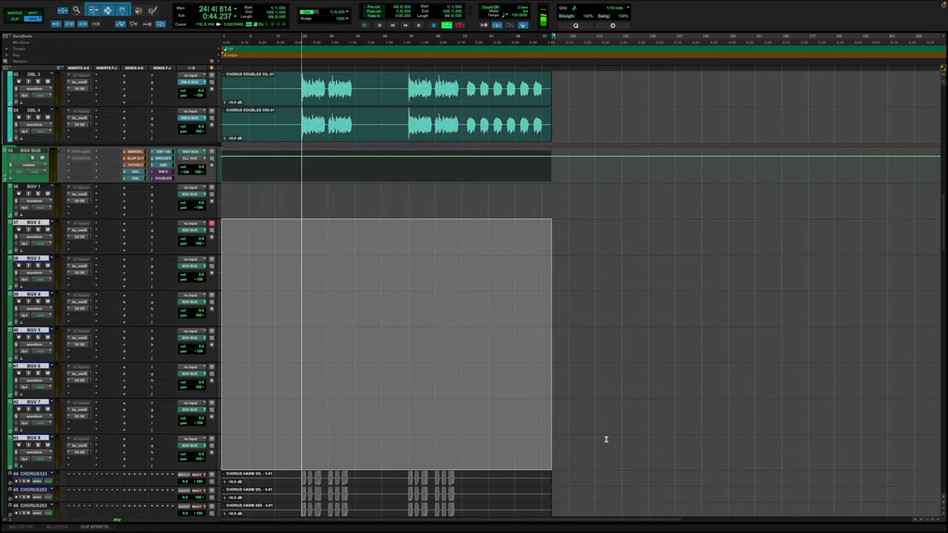
key("shift+p")
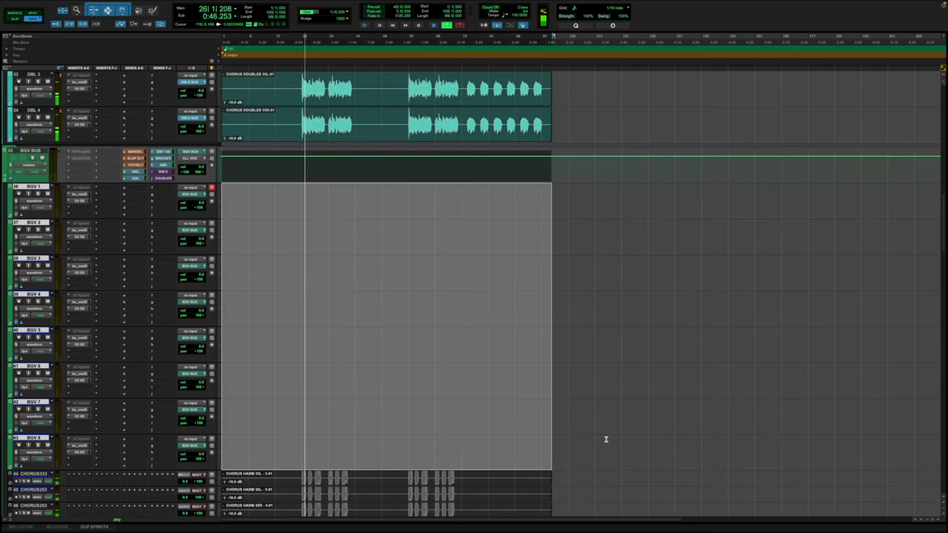
Step: Examine the harmony and ad-lib tracks below BGV 8 against the available BGV tracks
scroll(552, 421, "up", 1)
scroll(548, 403, "down", 3)
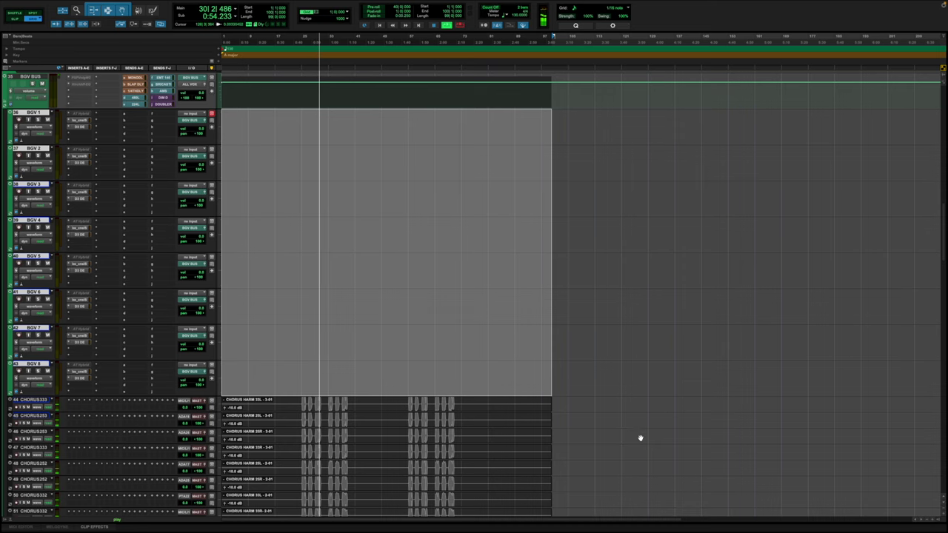
scroll(640, 436, "down", 8)
scroll(640, 436, "up", 9)
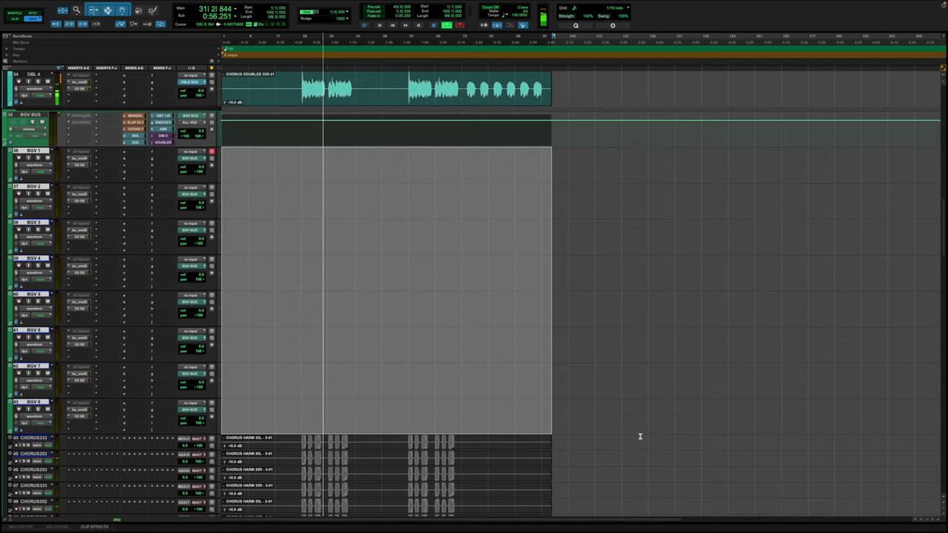
scroll(640, 436, "down", 5)
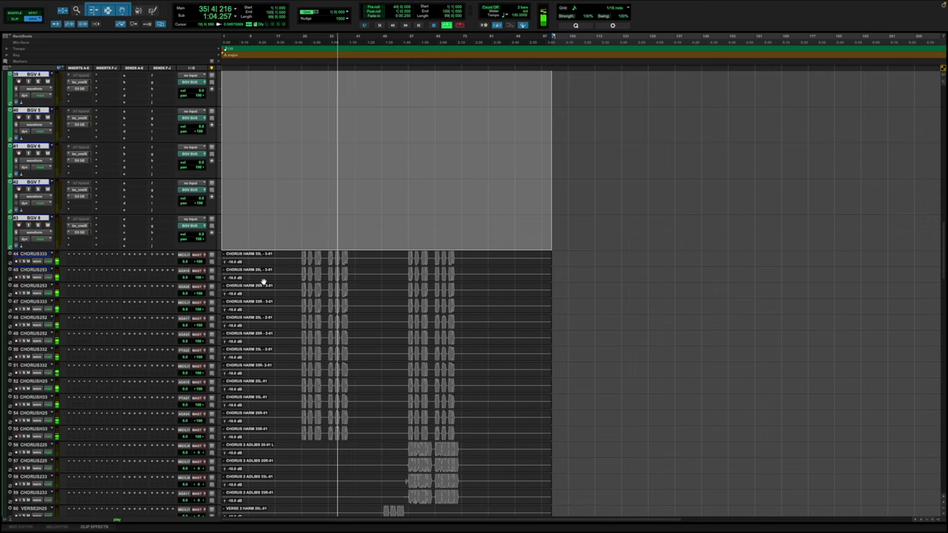
left_click(43, 256)
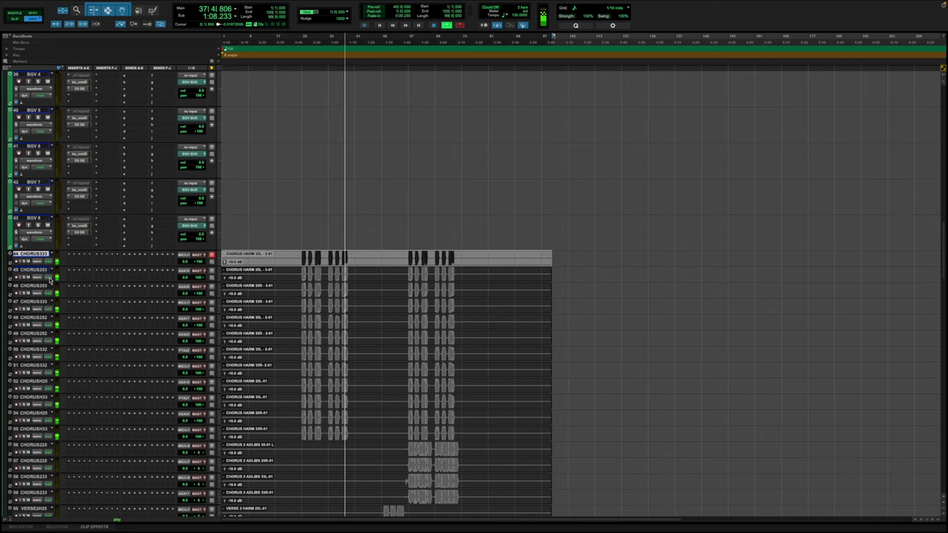
scroll(49, 297, "down", 12)
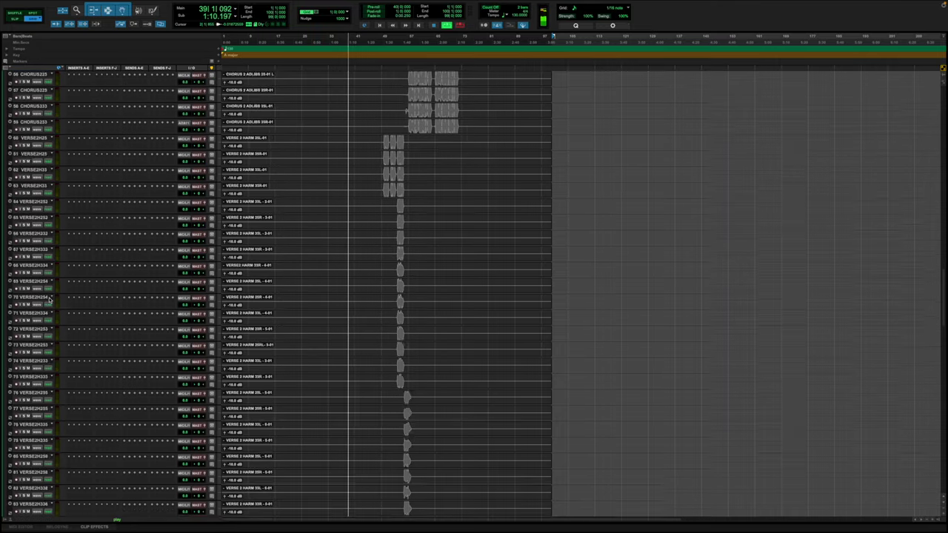
scroll(49, 298, "up", 6)
scroll(49, 297, "up", 10)
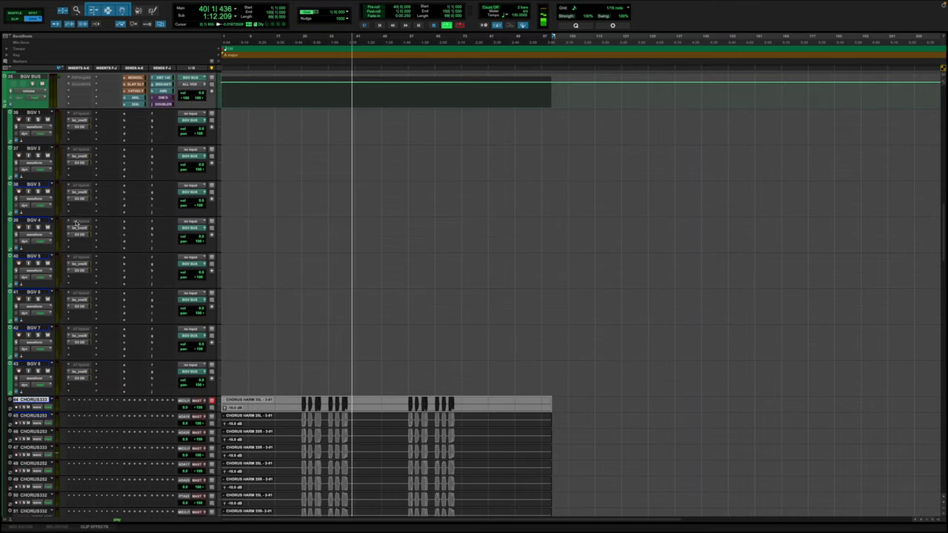
Step: Review the bx_console SSL 4000 E insert on BGV 1 with its preset and settings options, and close the plug-in
left_click(85, 121)
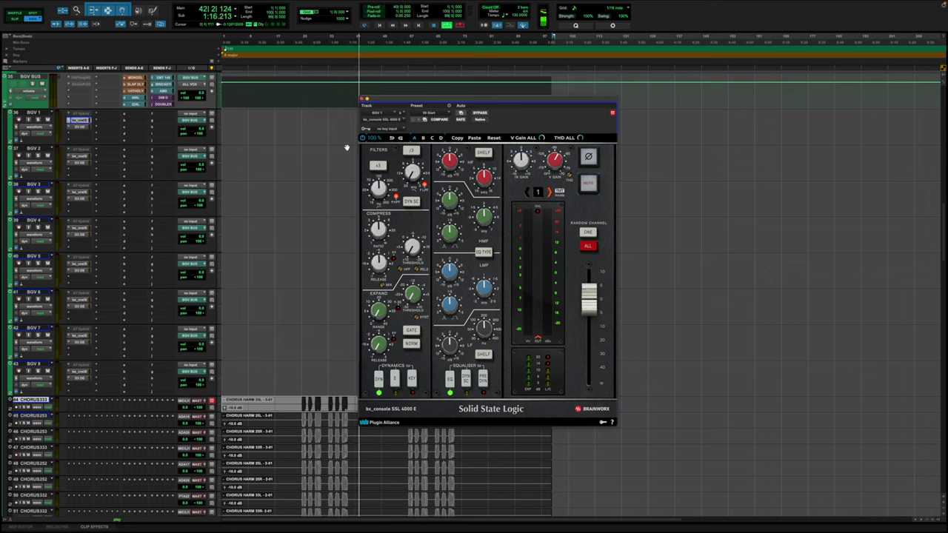
left_click(442, 113)
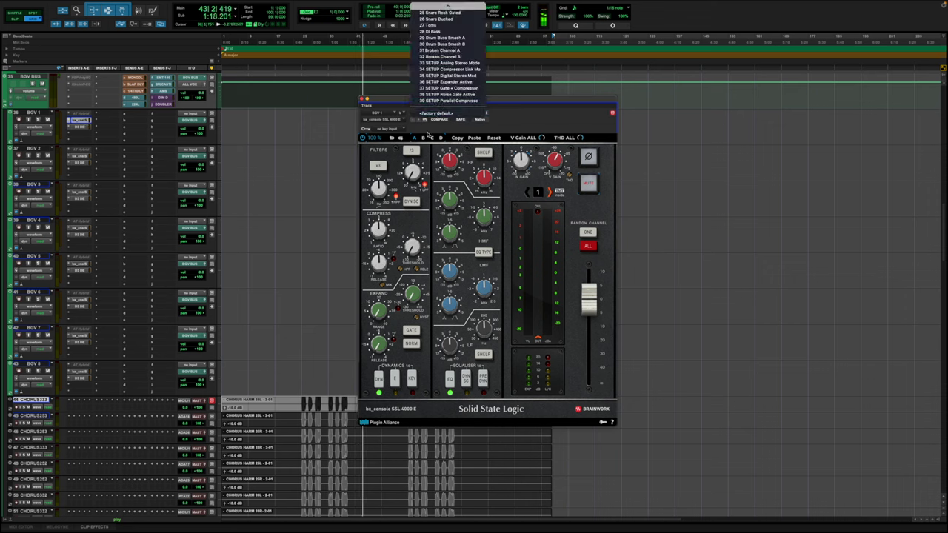
left_click(434, 132)
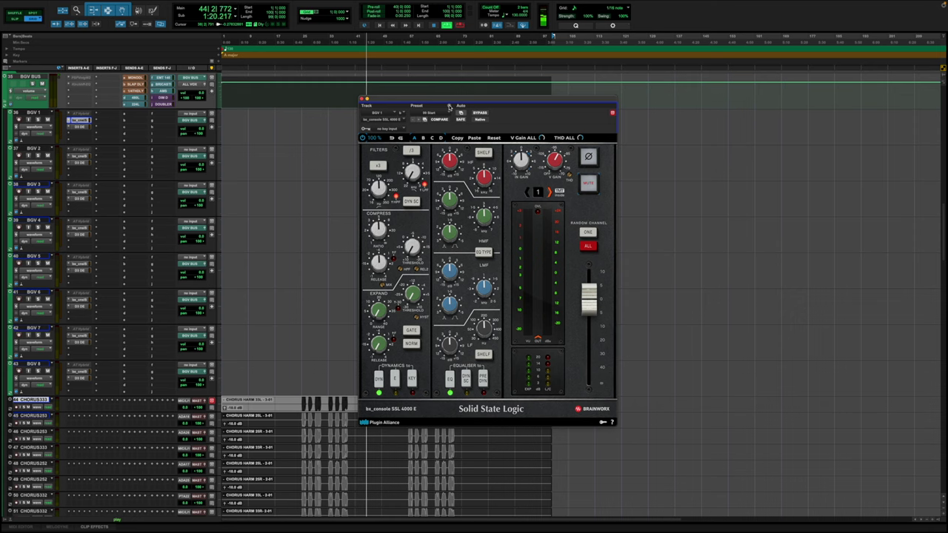
left_click(449, 107)
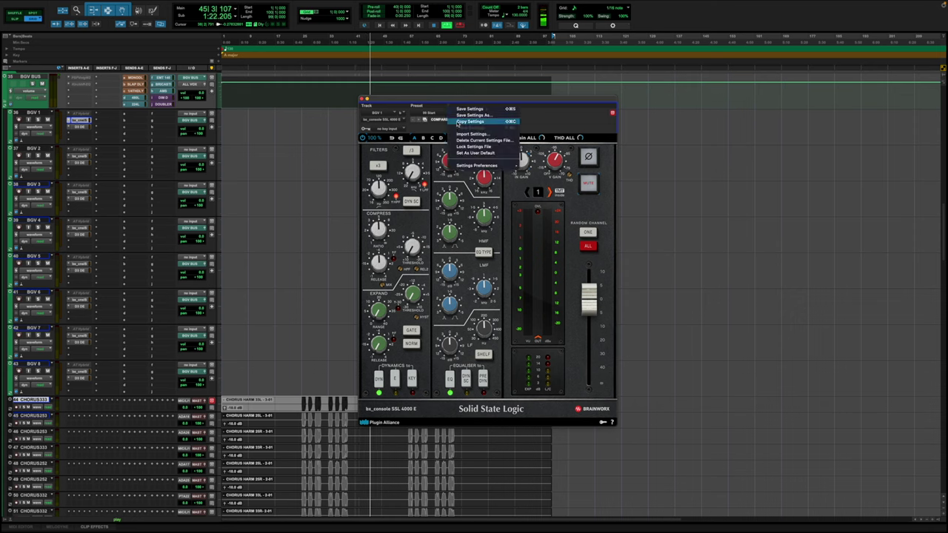
left_click(384, 99)
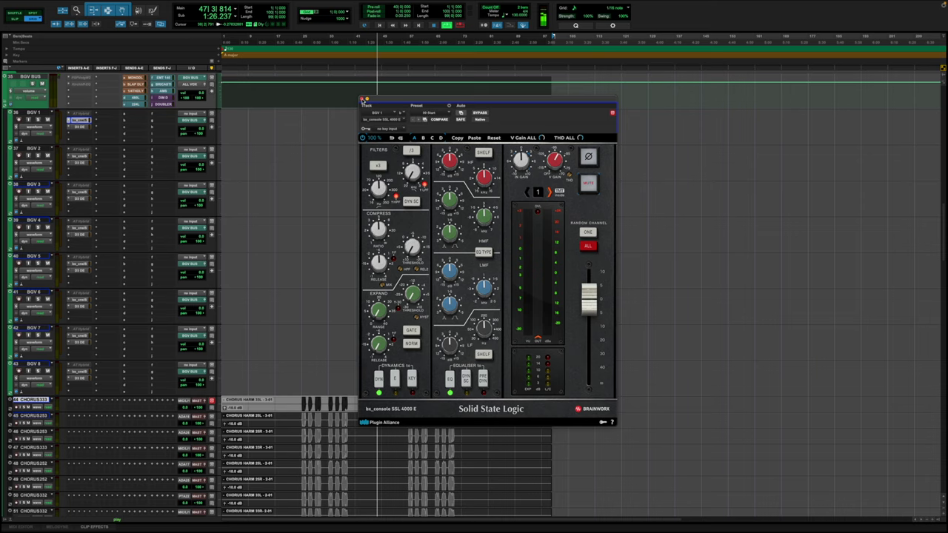
left_click(363, 99)
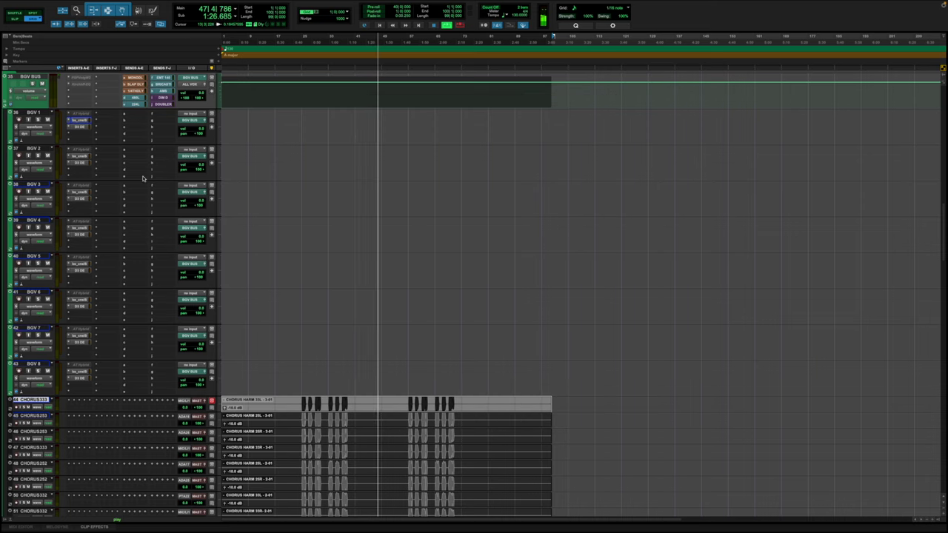
Step: Select all original backing vocal tracks from the first CHORUS HARM track, 44, through track 127
left_click(33, 112)
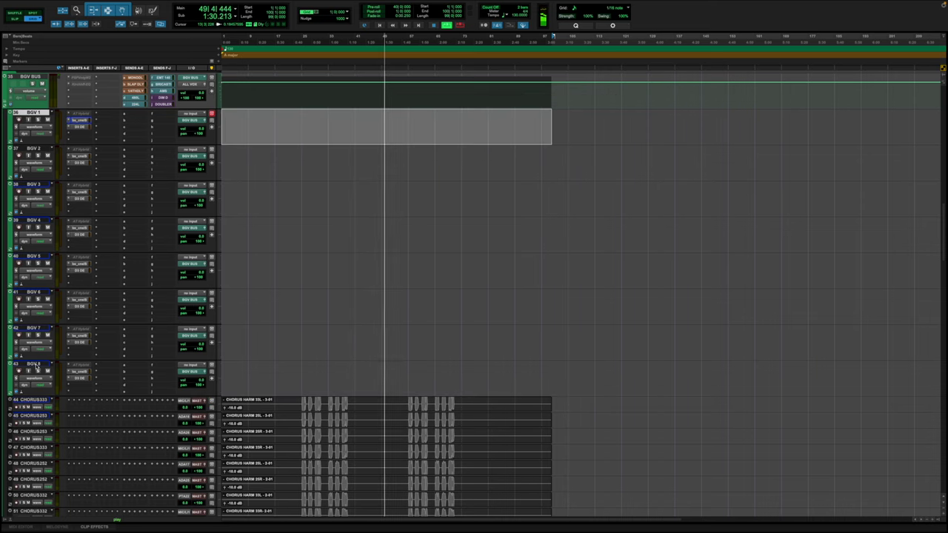
left_click(35, 400)
scroll(37, 398, "down", 4)
scroll(36, 399, "down", 20)
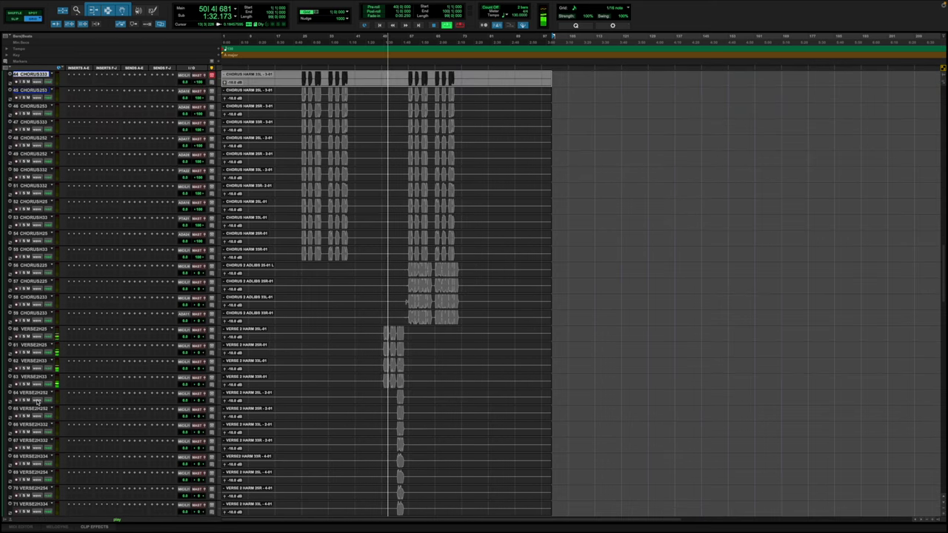
scroll(37, 402, "down", 5)
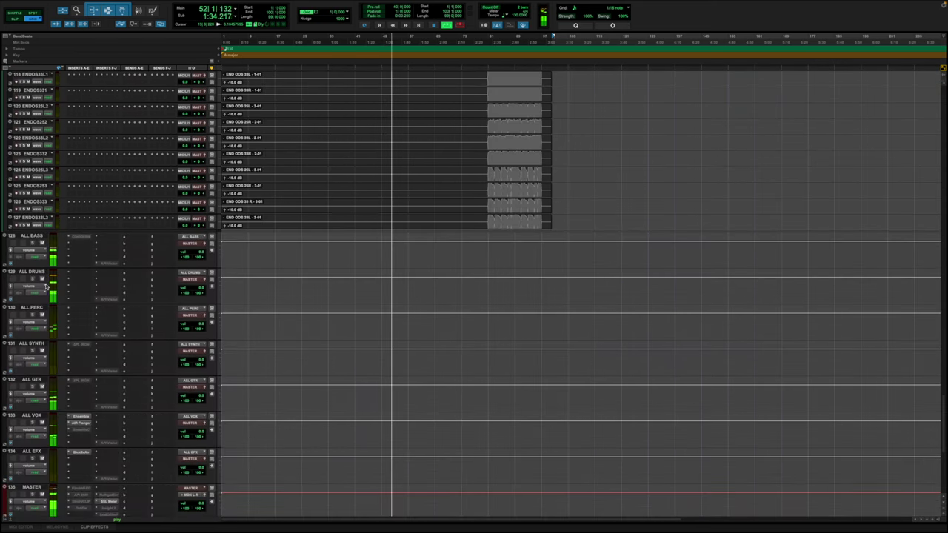
left_click(33, 220, "shift")
Step: Insert the mono bx_console SSL 4000 E in the first insert slot of all selected vocal tracks
scroll(33, 220, "up", 20)
scroll(34, 219, "up", 11)
scroll(72, 415, "up", 3)
scroll(72, 425, "down", 3)
left_click(69, 447)
type("bx")
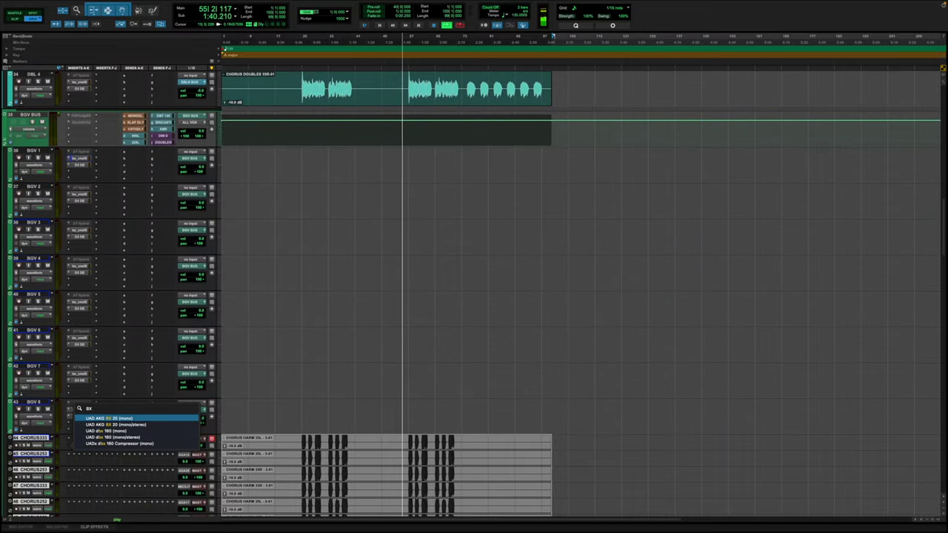
key("BackSpace")
key("BackSpace")
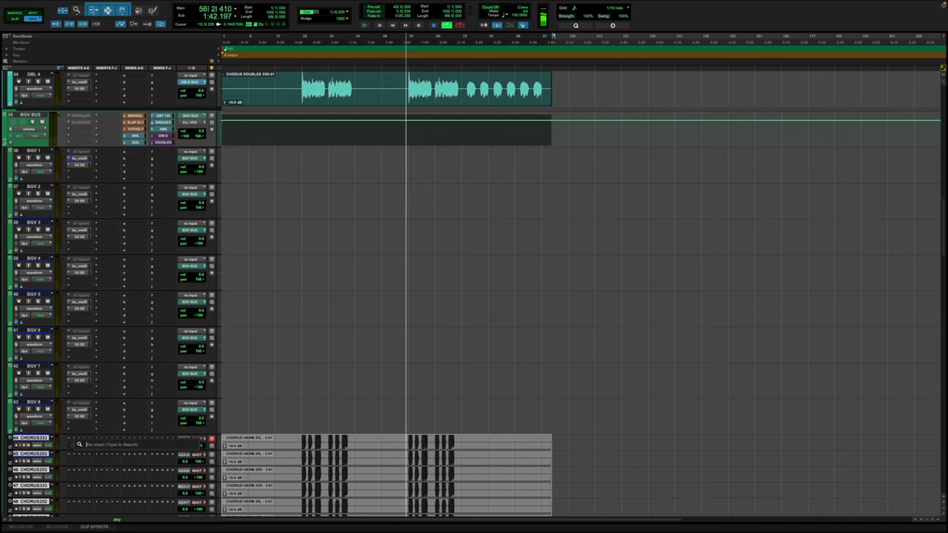
type("ssl")
key("Down")
key("Up")
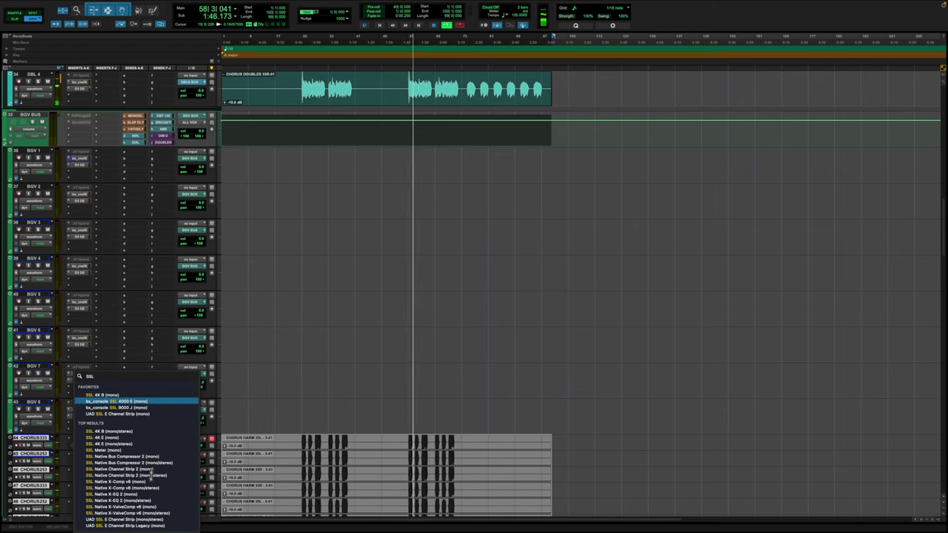
key("Return")
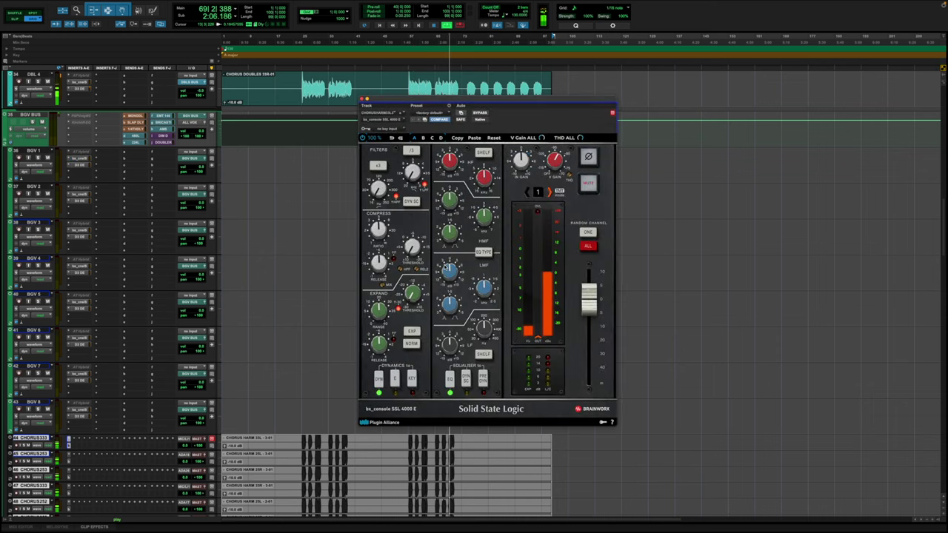
Step: Add the mono Dyn3 De-Esser in the second insert slot of the selected vocal tracks
left_click(69, 440)
type("DE")
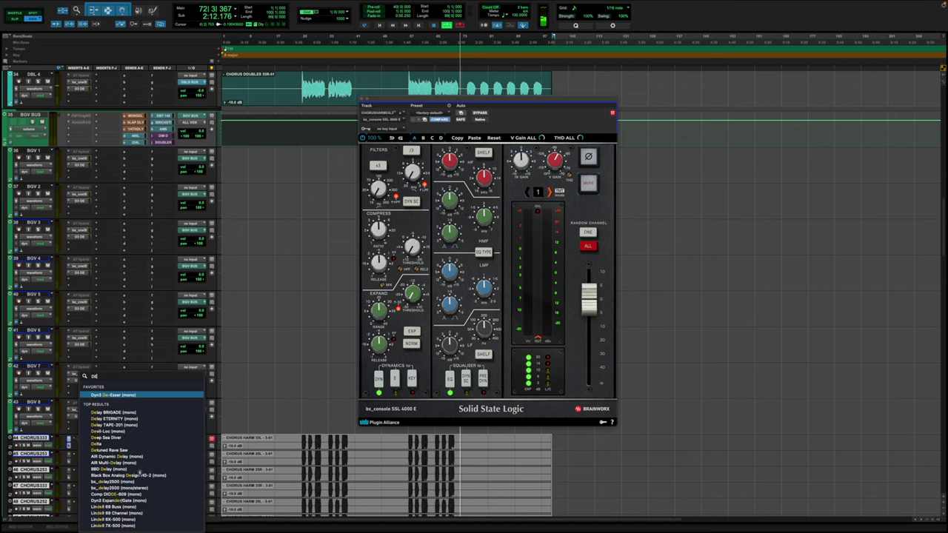
key("Return")
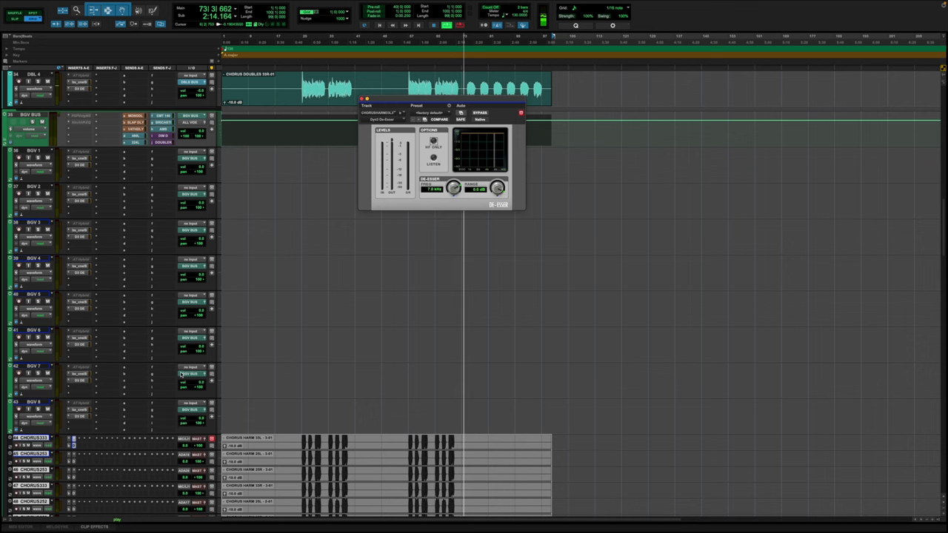
Step: Color the tracks from BGV 1 through track 127 with the BGV green
scroll(169, 457, "down", 10)
scroll(169, 456, "up", 12)
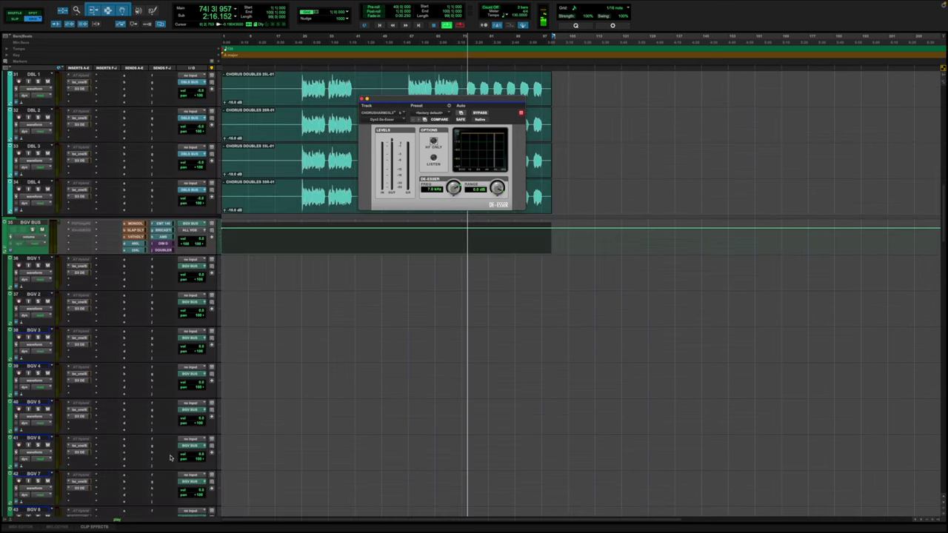
left_click(34, 259)
scroll(37, 264, "down", 15)
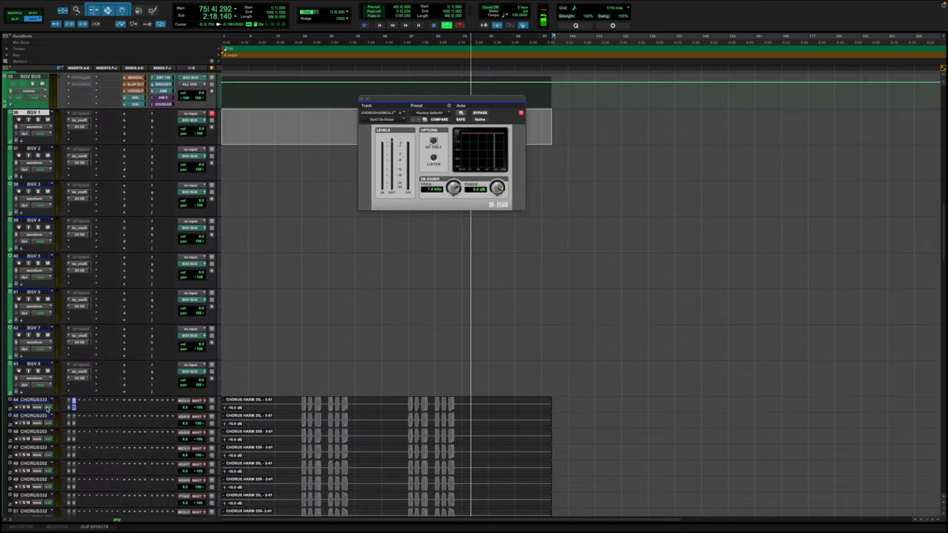
scroll(47, 411, "down", 15)
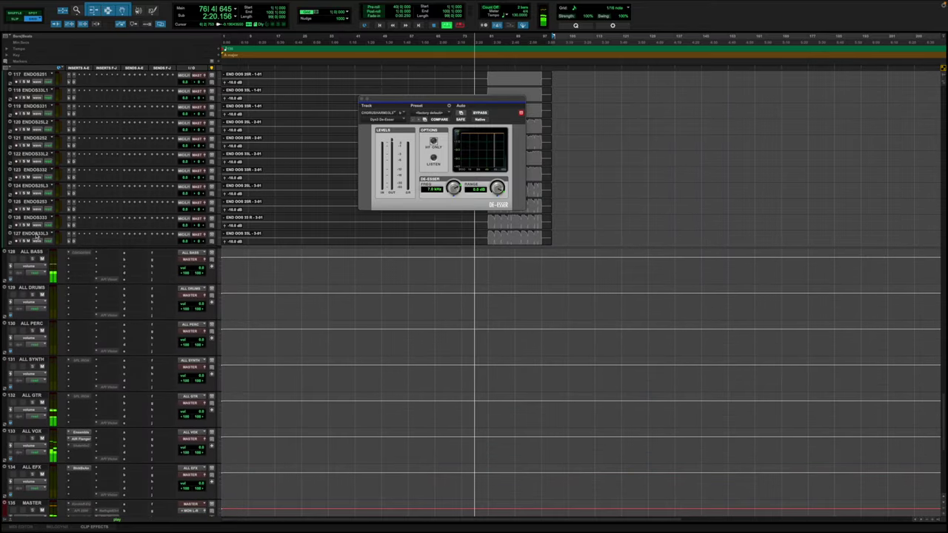
scroll(35, 234, "up", 20)
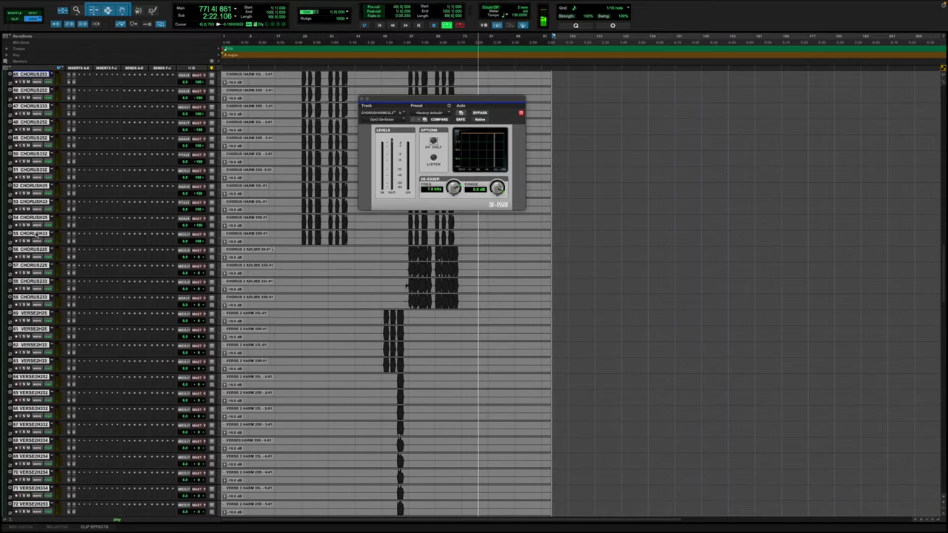
double_click(11, 235)
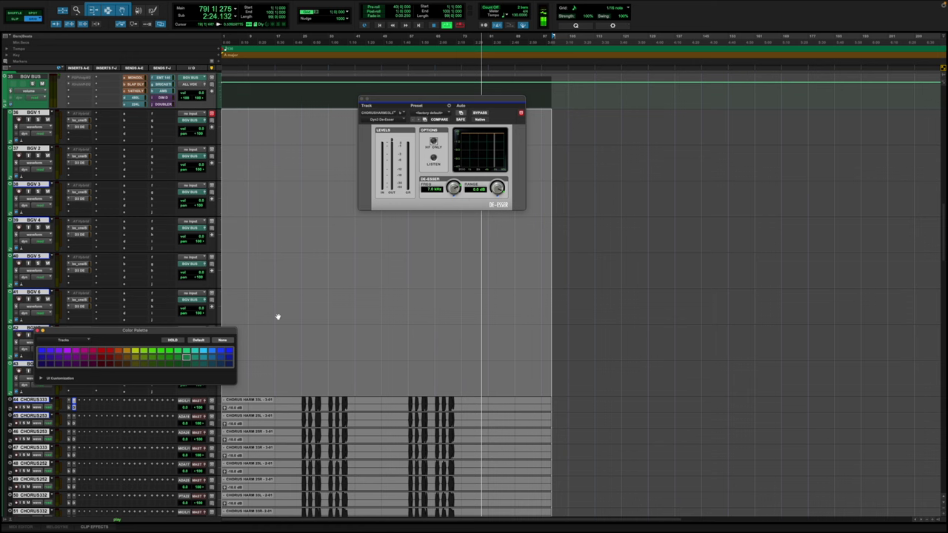
left_click(184, 359)
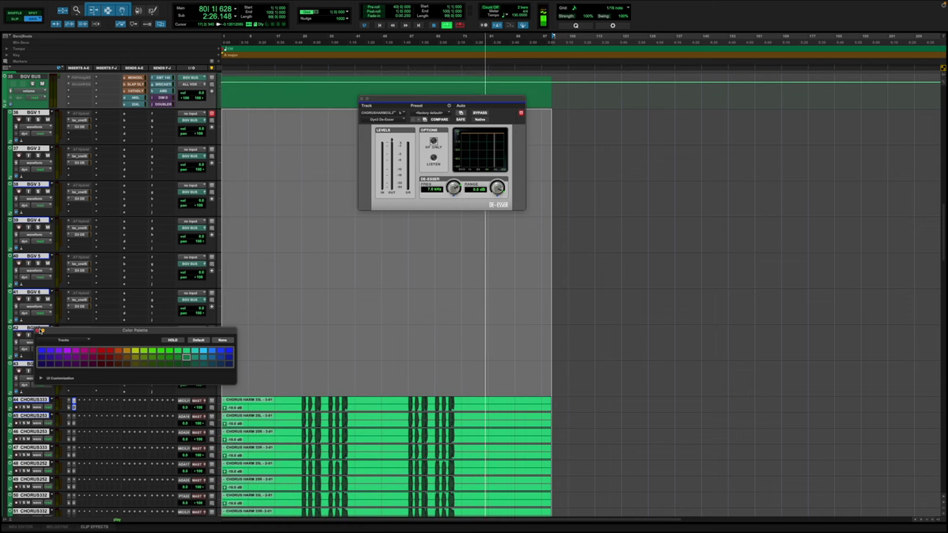
left_click(41, 331)
Step: Hide the unused BGV 1 through BGV 8 tracks
left_click(39, 364)
left_click(39, 363)
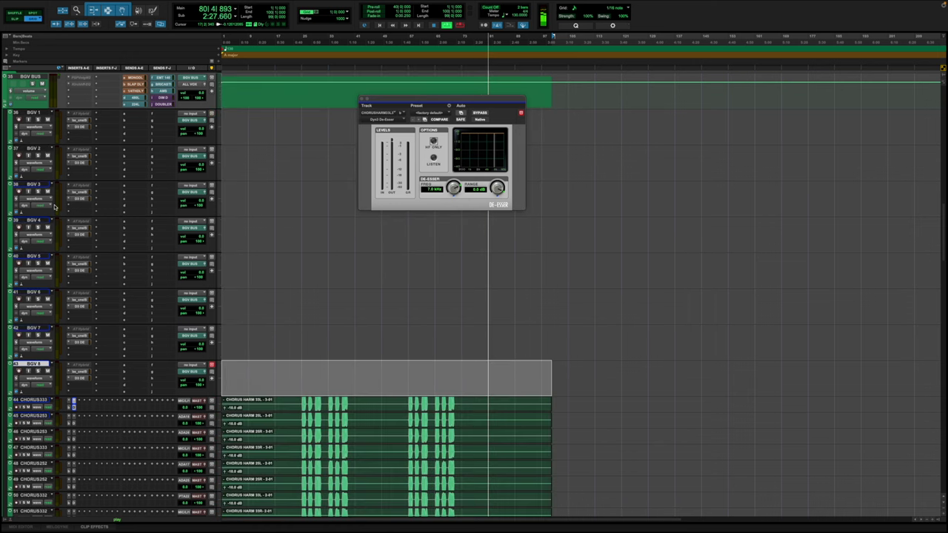
left_click(44, 113, "shift")
right_click(44, 114)
left_click(66, 121)
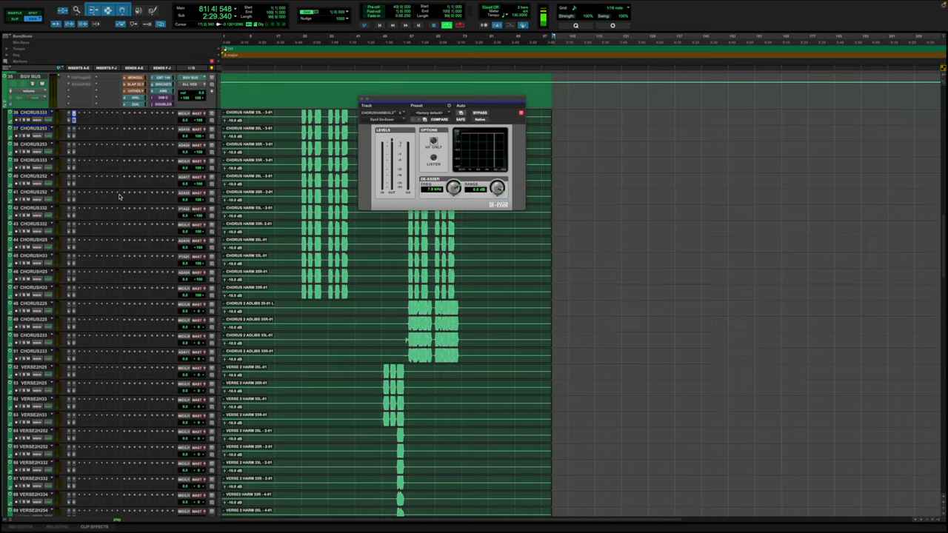
Step: Close the De-Esser window and open the bx_console SSL 4000 E on the first CHORUS HARM track
scroll(326, 272, "up", 4)
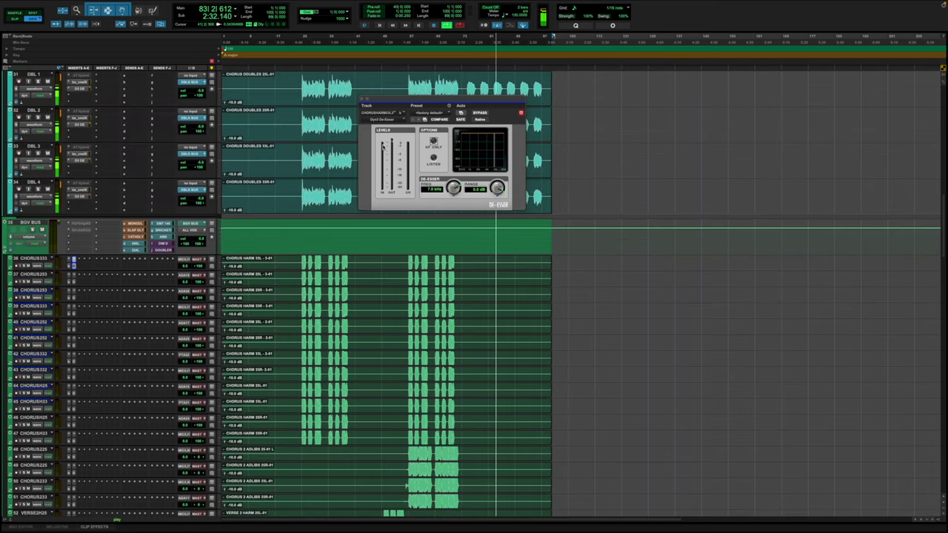
left_click(362, 99)
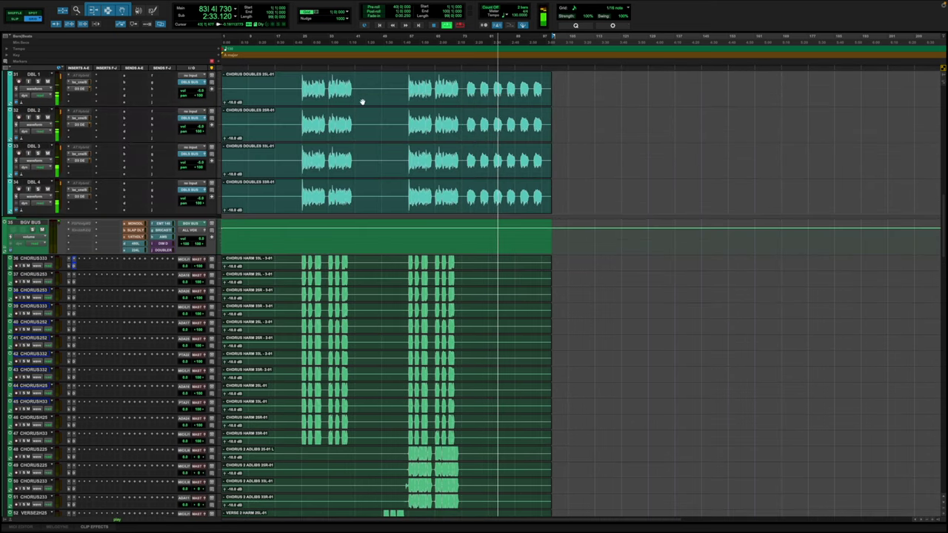
left_click(71, 262)
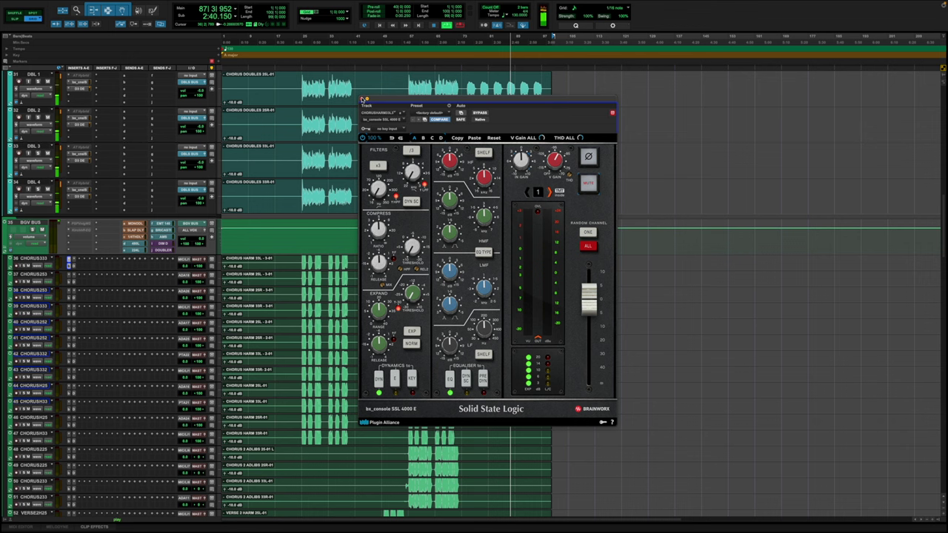
Step: Close the bx_console SSL 4000 E window and show the track and group lists beside the edit view
left_click(362, 99)
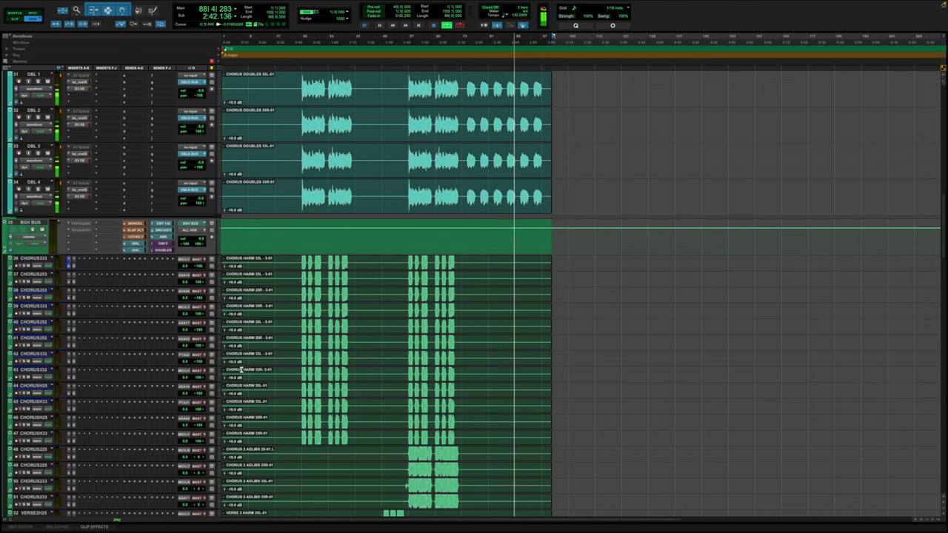
scroll(358, 378, "up", 5)
scroll(358, 377, "down", 20)
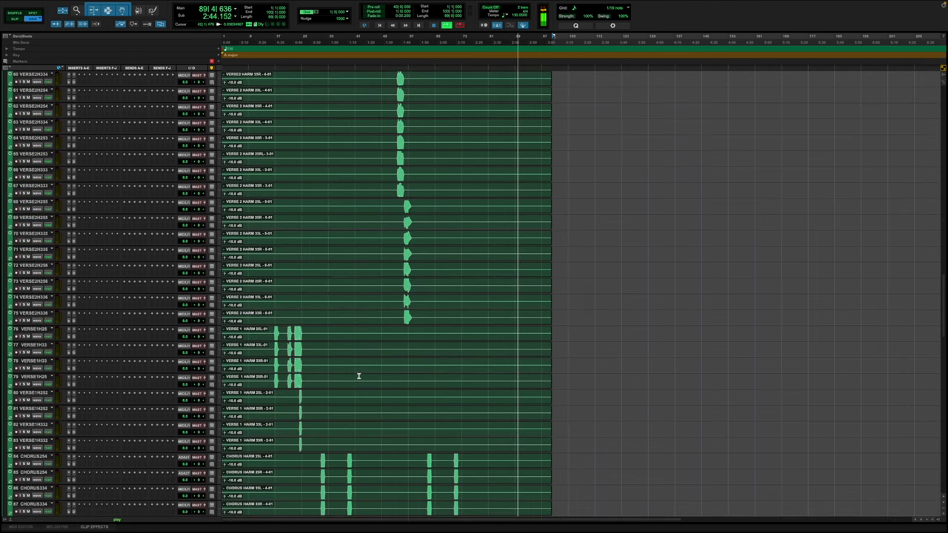
scroll(359, 377, "up", 20)
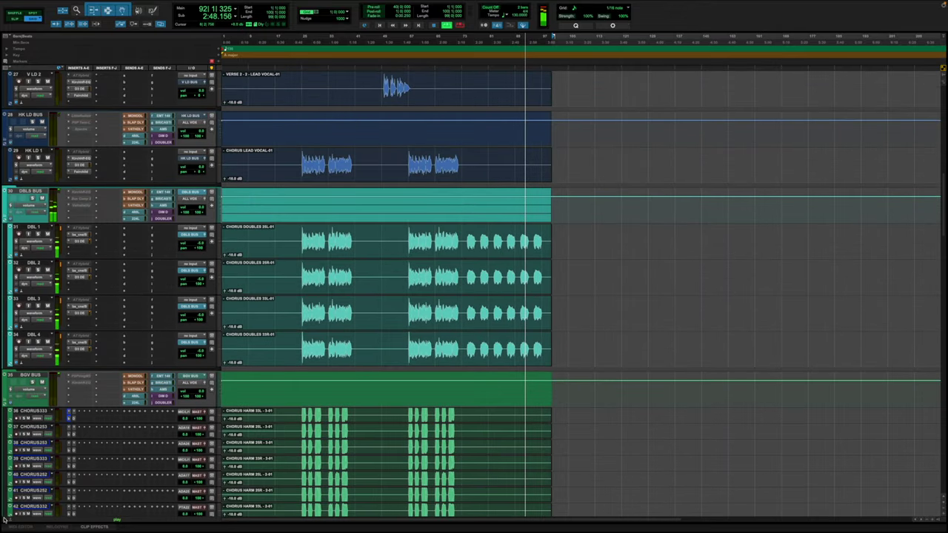
left_click(6, 520)
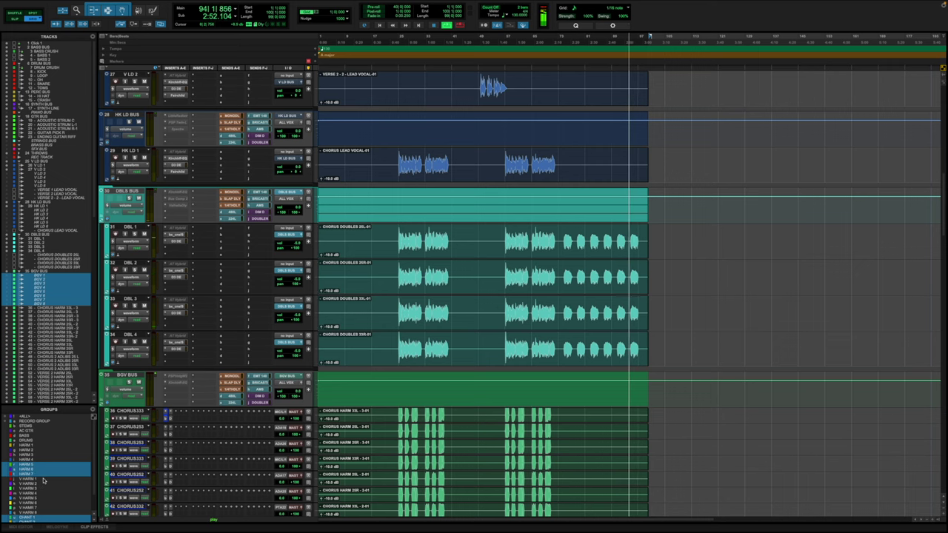
Step: Activate all the vocal harmony, chant and OOO groups, starting from HARM 1
scroll(38, 477, "down", 1)
scroll(43, 482, "up", 2)
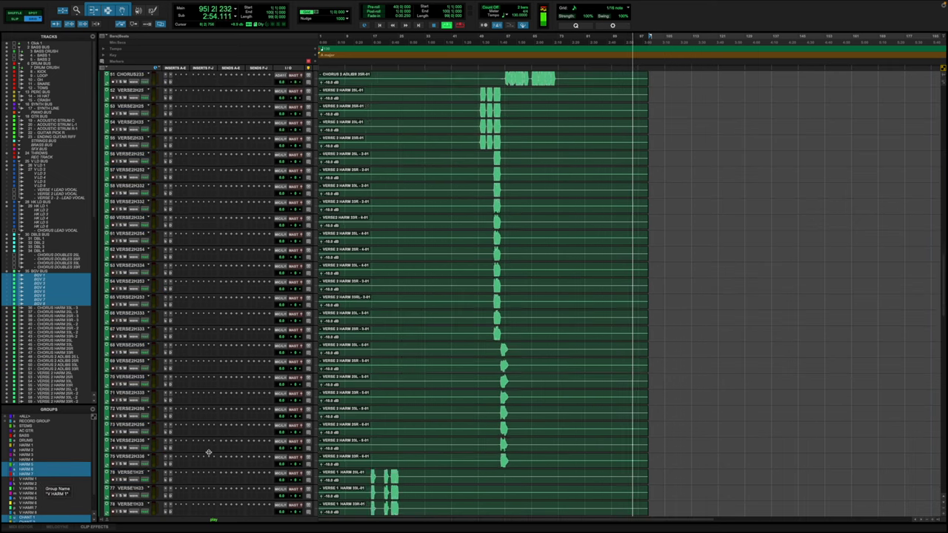
scroll(208, 452, "down", 10)
scroll(208, 453, "up", 1)
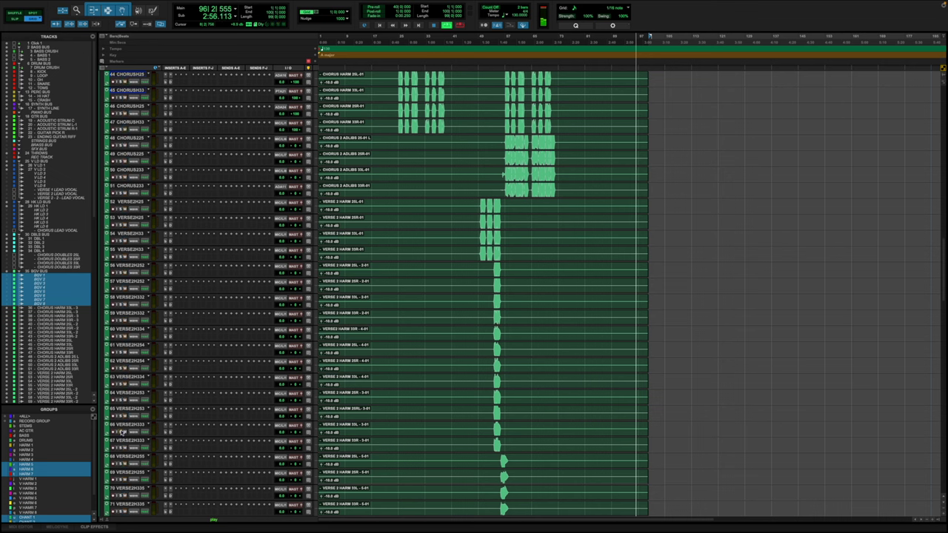
left_click(37, 479)
left_click(37, 483)
left_click(37, 489)
left_click_drag(37, 494, 31, 453)
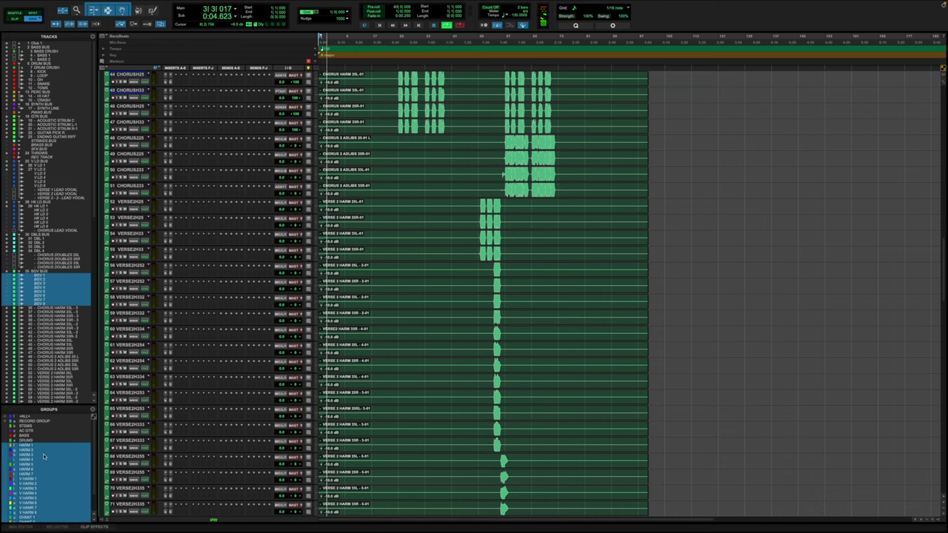
Step: Group the DBL 1 through DBL 4 tracks under the name DBLS
scroll(147, 282, "up", 4)
scroll(147, 283, "up", 2)
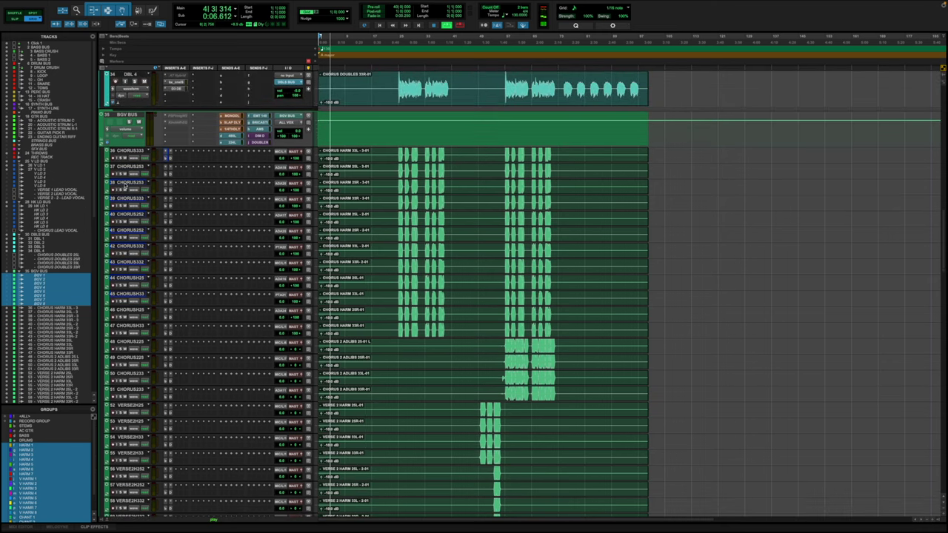
scroll(118, 209, "up", 10)
key("semicolon")
key("semicolon")
key("semicolon")
key("semicolon")
key("semicolon")
key("semicolon")
key("semicolon")
key("semicolon")
key("semicolon")
key("semicolon")
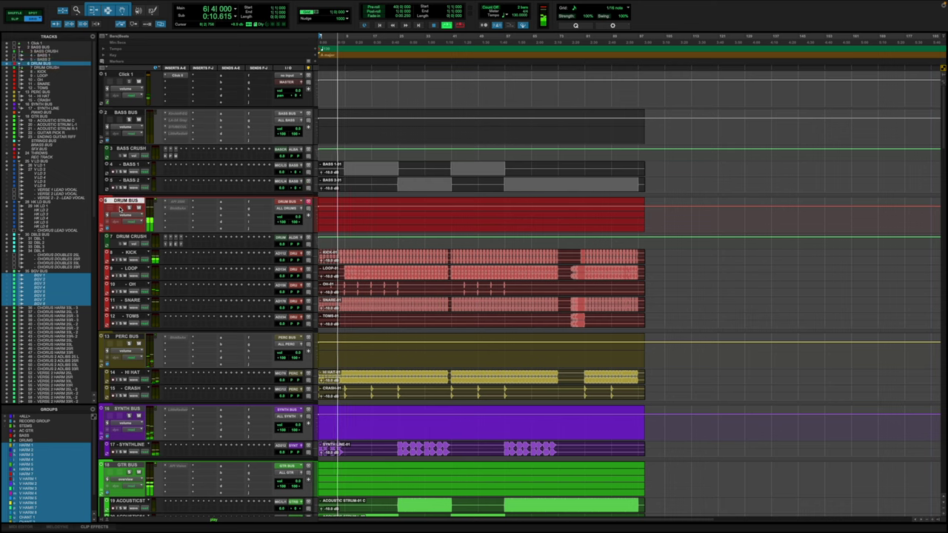
key("semicolon")
key("semicolon")
key("semicolon")
key("semicolon")
key("semicolon")
key("semicolon")
key("semicolon")
key("semicolon")
key("semicolon")
key("semicolon")
key("semicolon")
key("semicolon")
key("semicolon")
key("semicolon")
key("semicolon")
key("semicolon")
key("semicolon")
key("semicolon")
key("semicolon")
key("semicolon")
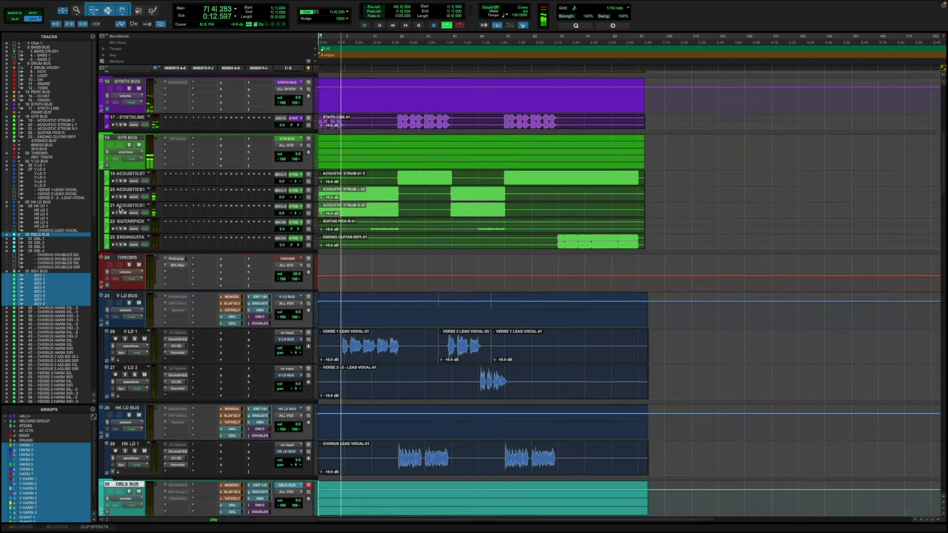
key("semicolon")
key("semicolon")
key("semicolon")
key("semicolon")
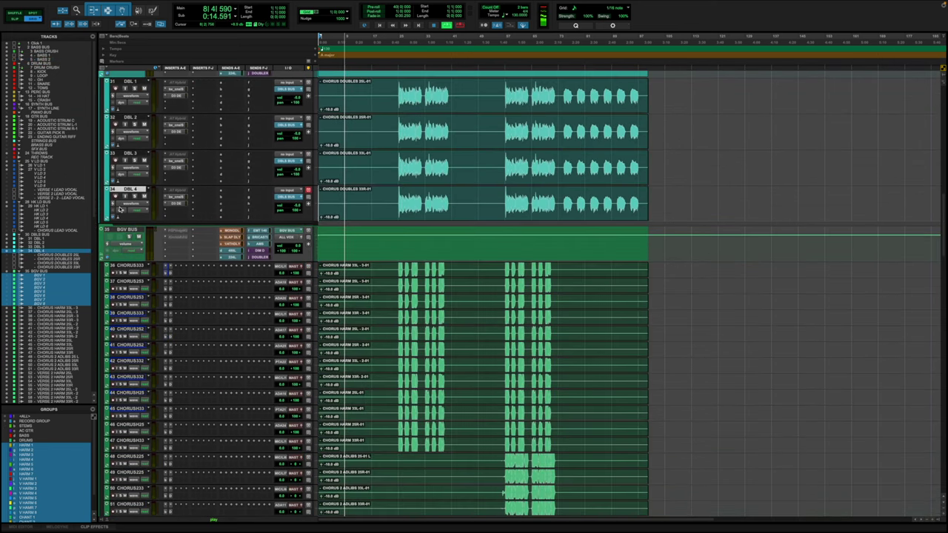
key("semicolon")
key("p")
key("shift+p")
key("shift+p")
key("shift+p")
key("shift+p")
key("semicolon")
key("p")
key("shift+p")
key("shift+p")
key("shift+p")
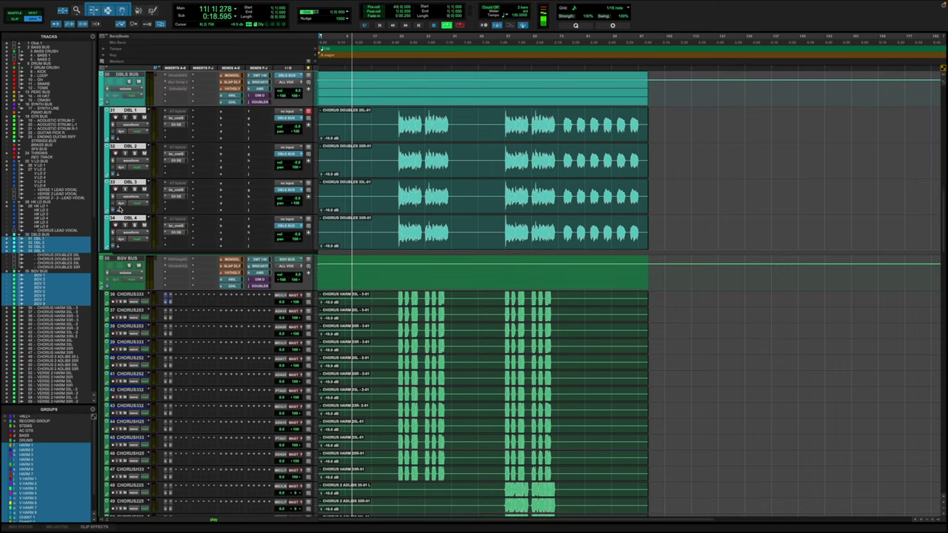
key("super+g")
type("D")
key("Return")
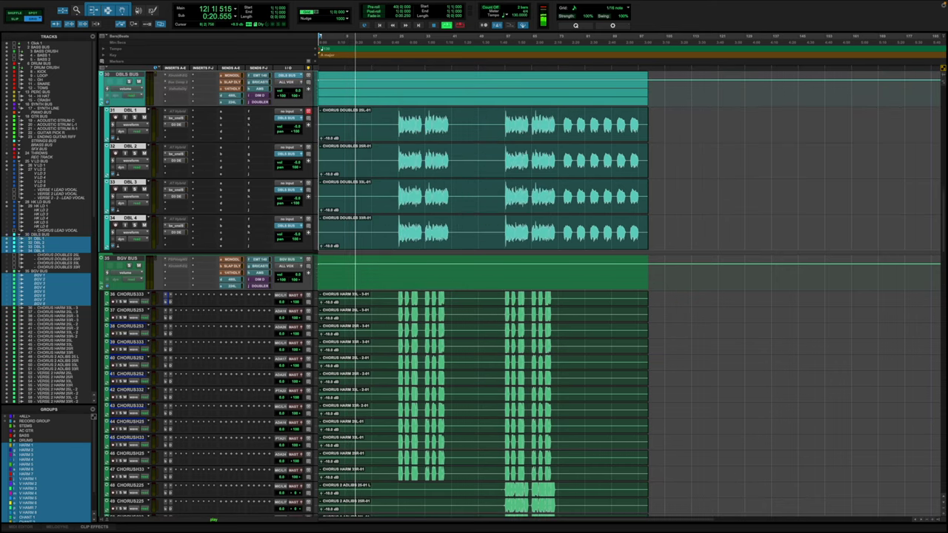
Step: Move the DBLS group above HARM 1 in the group order
key("semicolon")
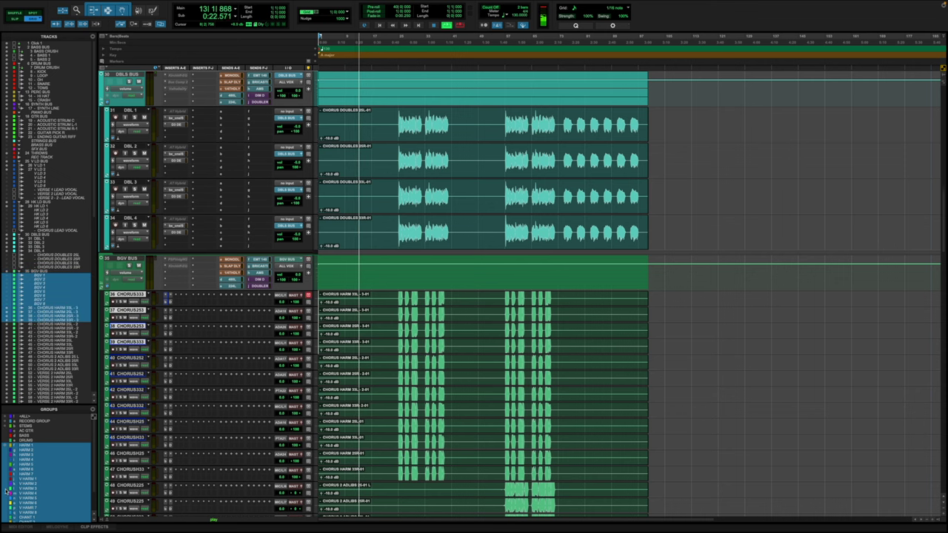
scroll(45, 468, "down", 2)
left_click(5, 521)
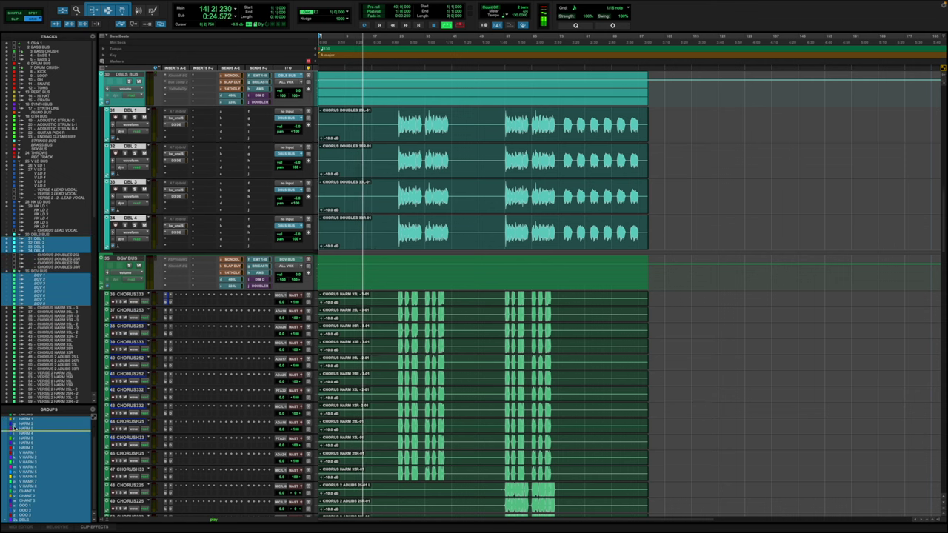
scroll(157, 427, "up", 5)
scroll(148, 320, "down", 4)
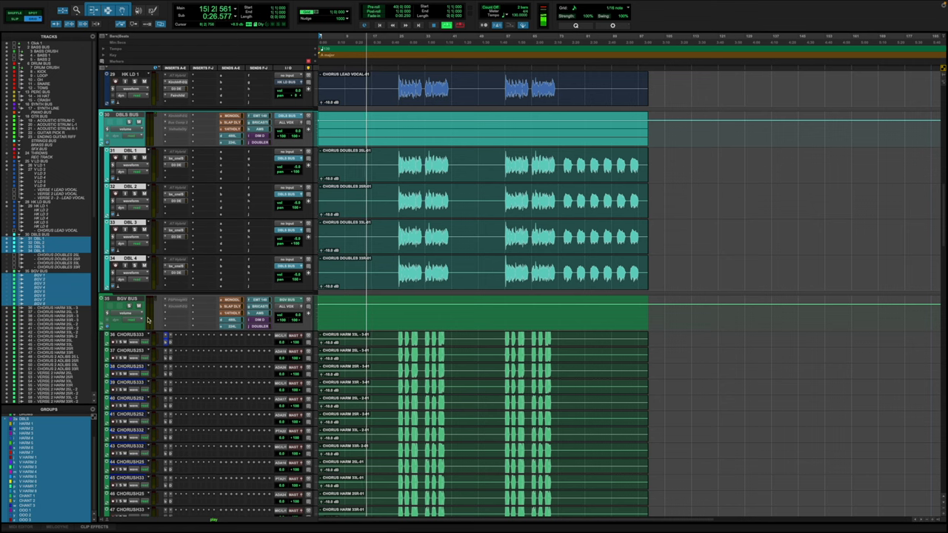
Step: Step through the background vocal tracks group by group, from the first CHORUS HARM track to the last END OOS track
left_click(141, 337)
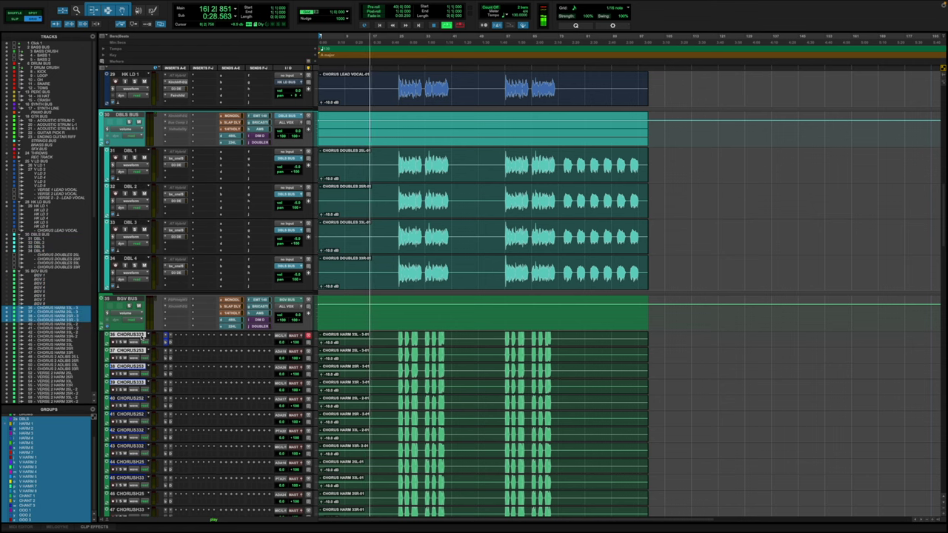
key("semicolon")
key("semicolon")
key("semicolon")
key("semicolon")
key("semicolon")
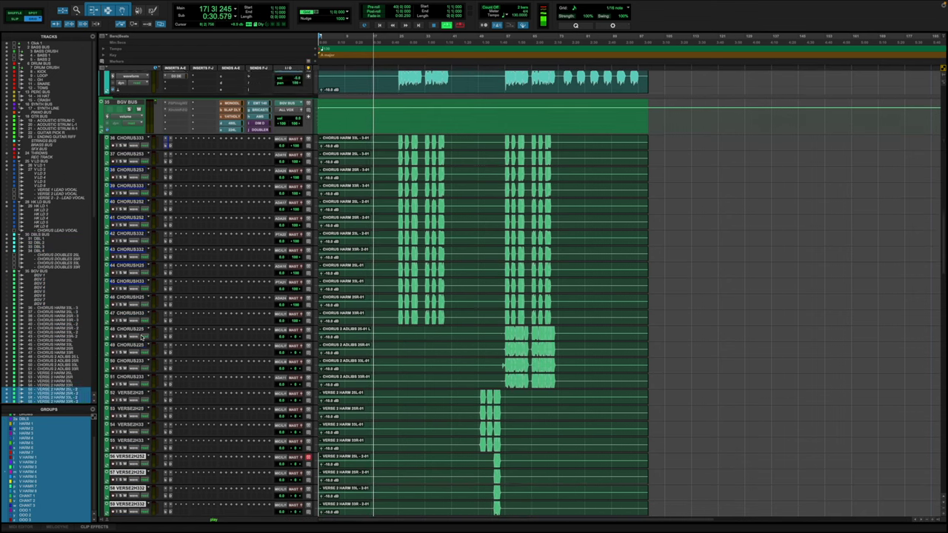
key("semicolon")
key("semicolon")
key("semicolon")
key("semicolon")
key("semicolon")
key("semicolon")
key("semicolon")
key("semicolon")
key("semicolon")
key("semicolon")
key("semicolon")
key("semicolon")
key("semicolon")
key("semicolon")
key("semicolon")
key("semicolon")
key("semicolon")
key("semicolon")
key("semicolon")
key("semicolon")
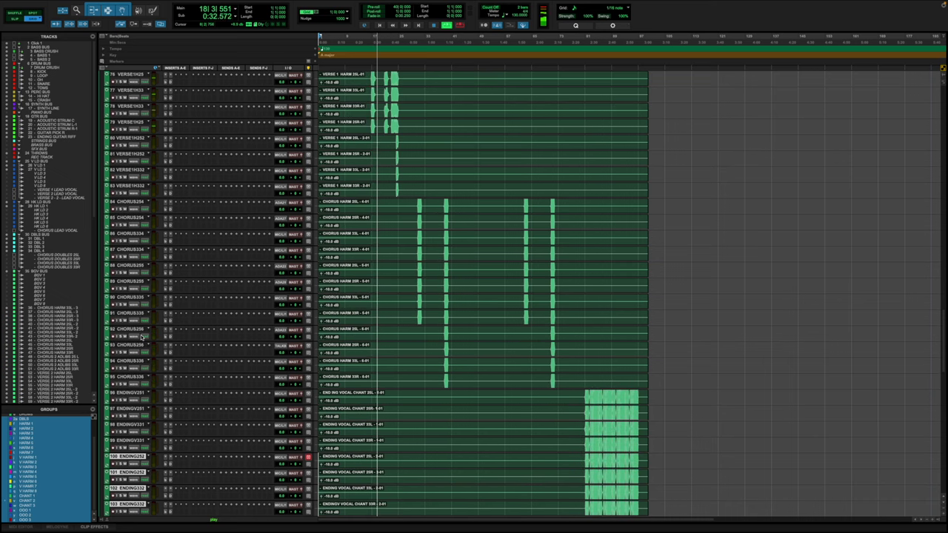
key("semicolon")
key("semicolon")
key("semicolon")
key("semicolon")
key("semicolon")
key("semicolon")
key("semicolon")
key("semicolon")
key("semicolon")
key("semicolon")
key("semicolon")
key("semicolon")
key("semicolon")
key("semicolon")
key("semicolon")
key("semicolon")
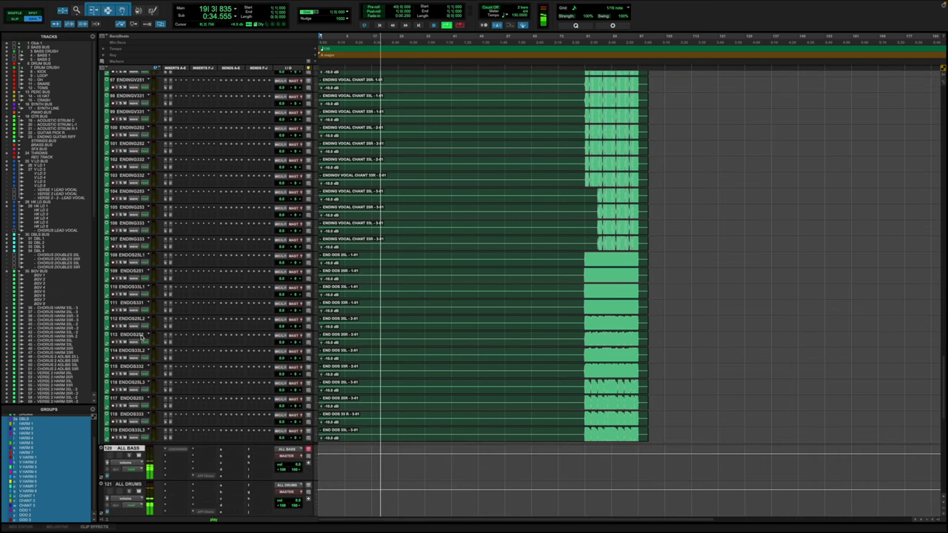
Step: Route the outputs of all background vocal tracks, from the first CHORUS HARM to the last END OOS, to the BGV BUS
key("p")
scroll(410, 358, "up", 10)
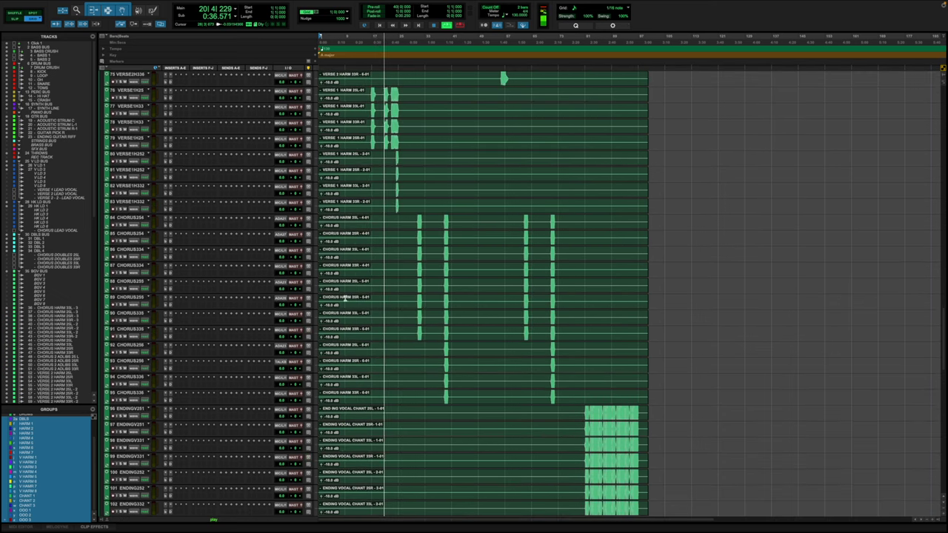
scroll(231, 236, "down", 9)
scroll(168, 345, "up", 20)
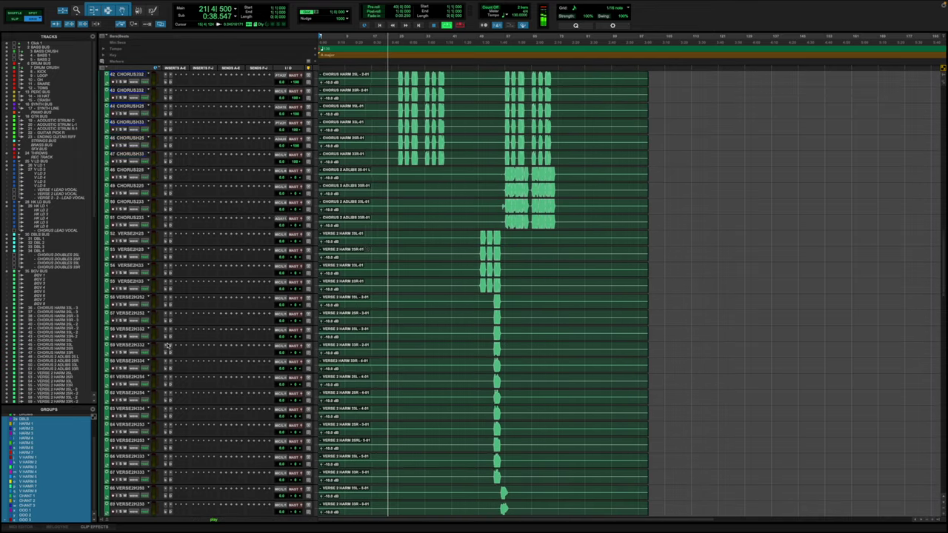
scroll(167, 345, "up", 15)
left_click(127, 258, "shift")
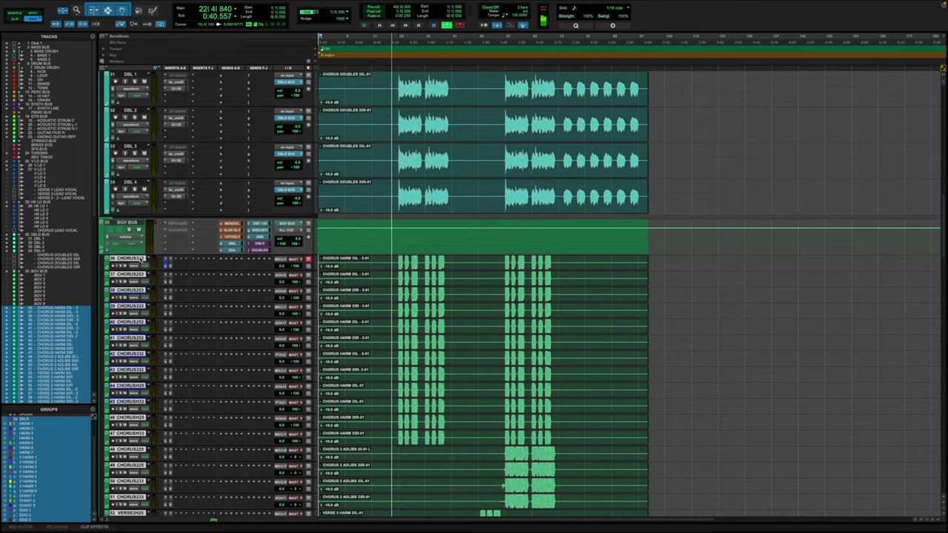
left_click(294, 260)
key("Escape")
type("bgv")
key("Return")
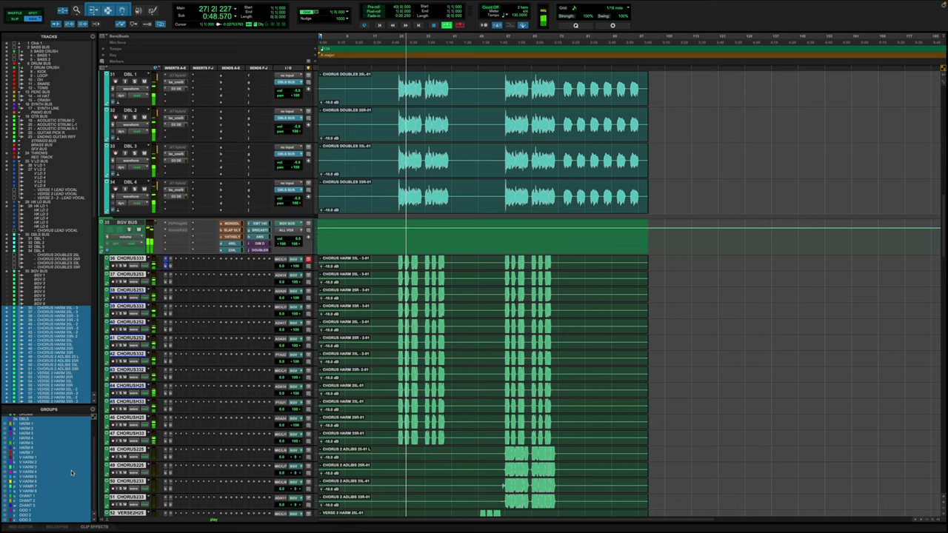
Step: Show the mixer and pan the VERSE 2 harmony tracks hard left and right at 100
key("ctrl+equal")
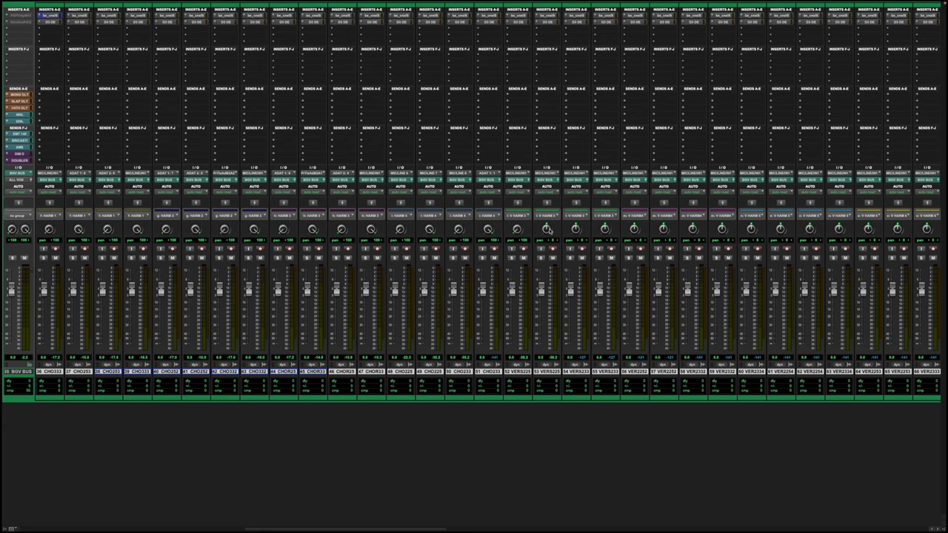
scroll(578, 139, "right", 10)
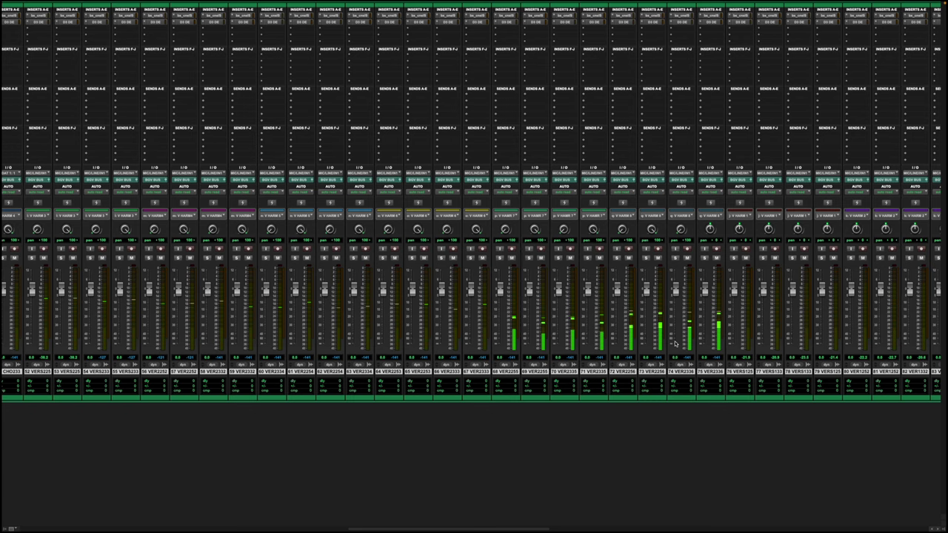
scroll(799, 118, "right", 15)
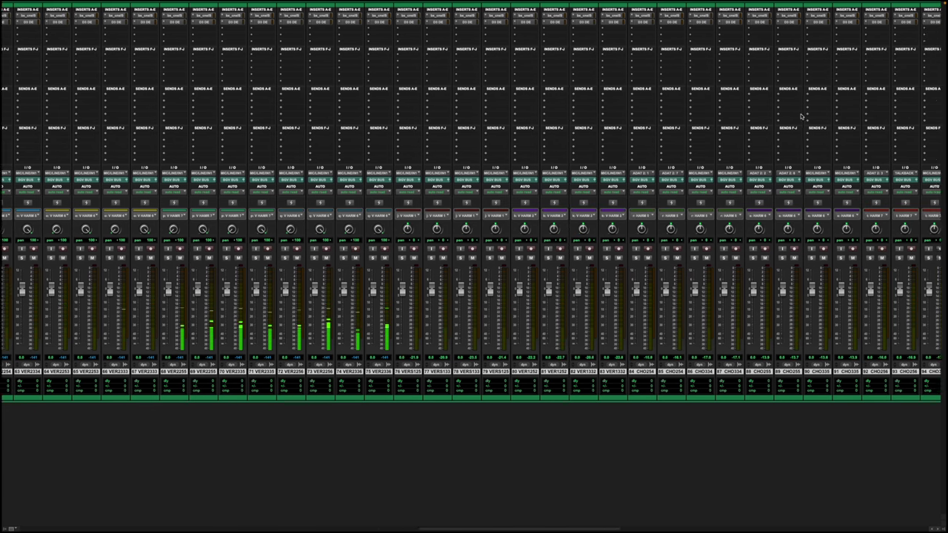
scroll(800, 116, "right", 8)
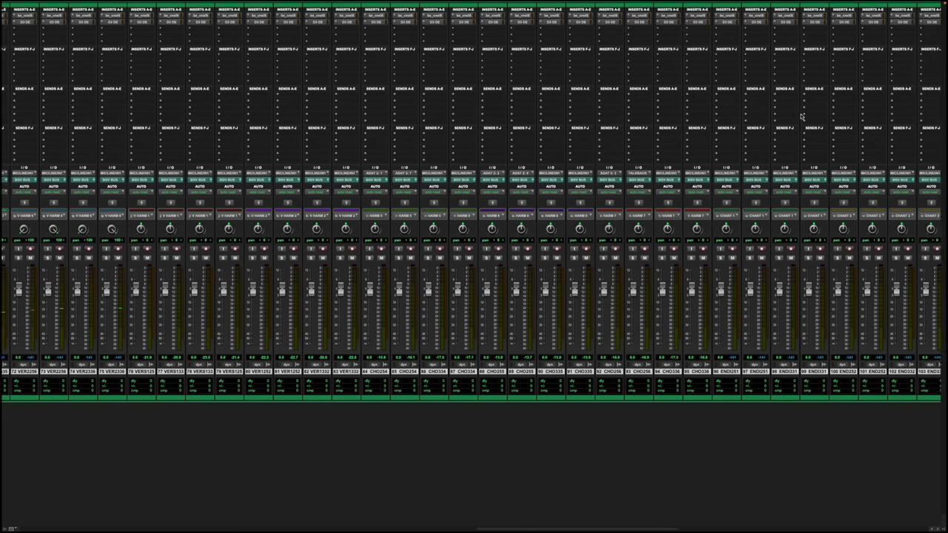
Step: Pan the VERSE 1 harmonies, remaining CHORUS HARM tracks, ending chants and END OOS tracks to the left and right
scroll(800, 117, "right", 1)
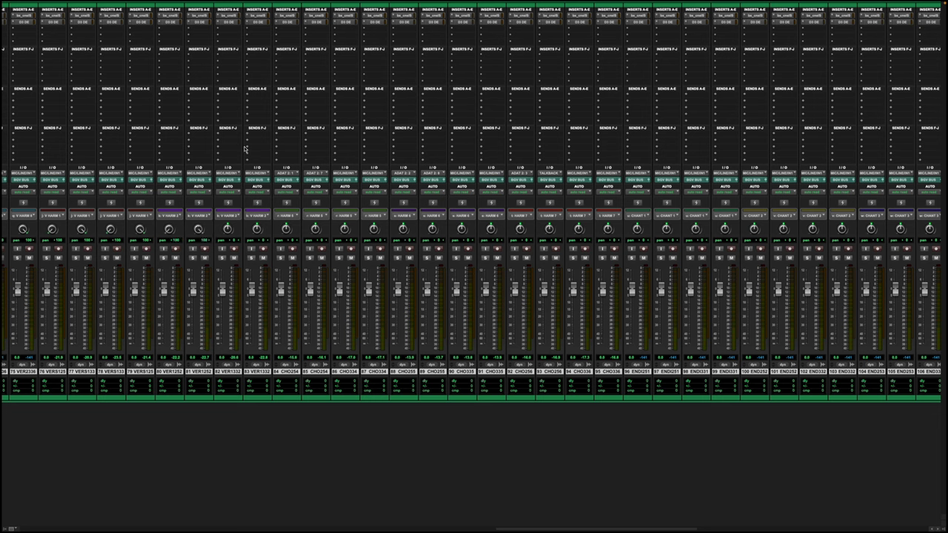
left_click_drag(229, 230, 201, 358)
left_click_drag(258, 230, 300, 155)
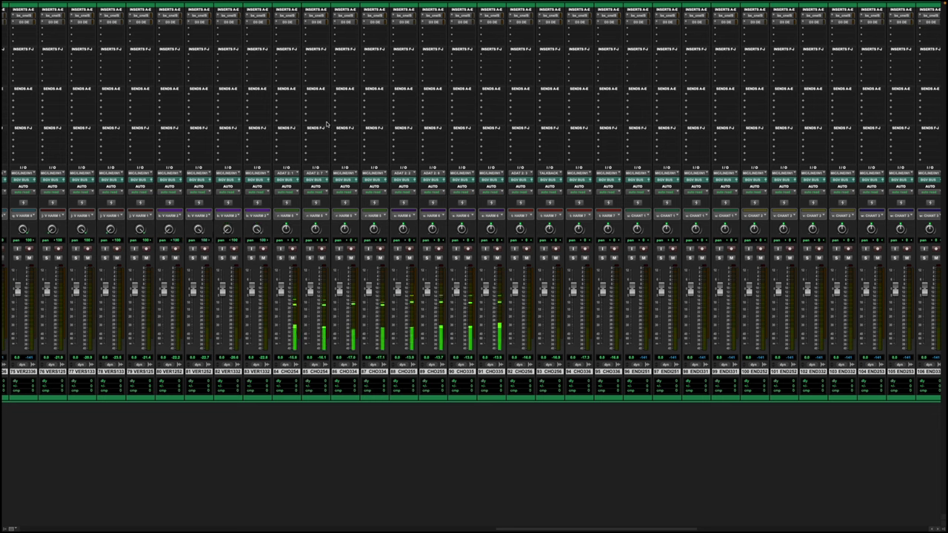
left_click_drag(287, 229, 255, 393)
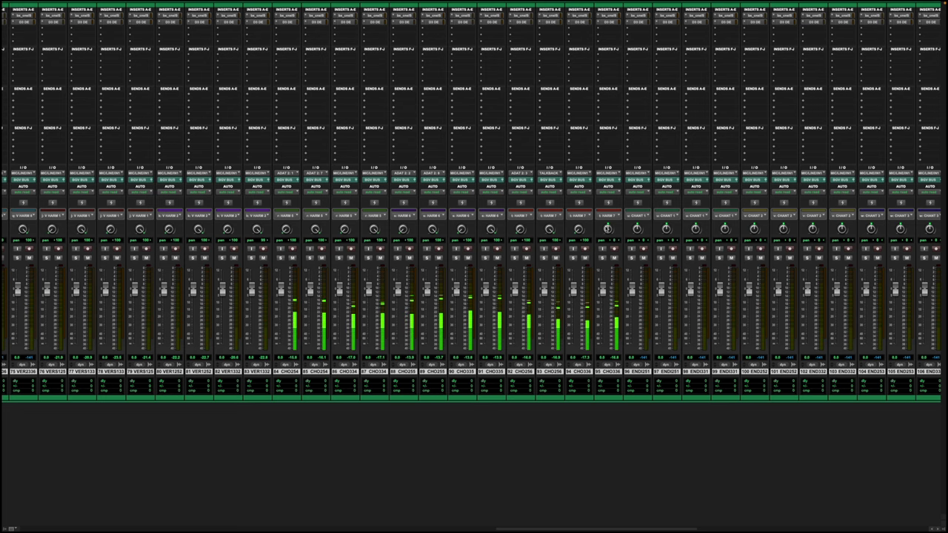
scroll(596, 114, "right", 5)
scroll(596, 115, "right", 2)
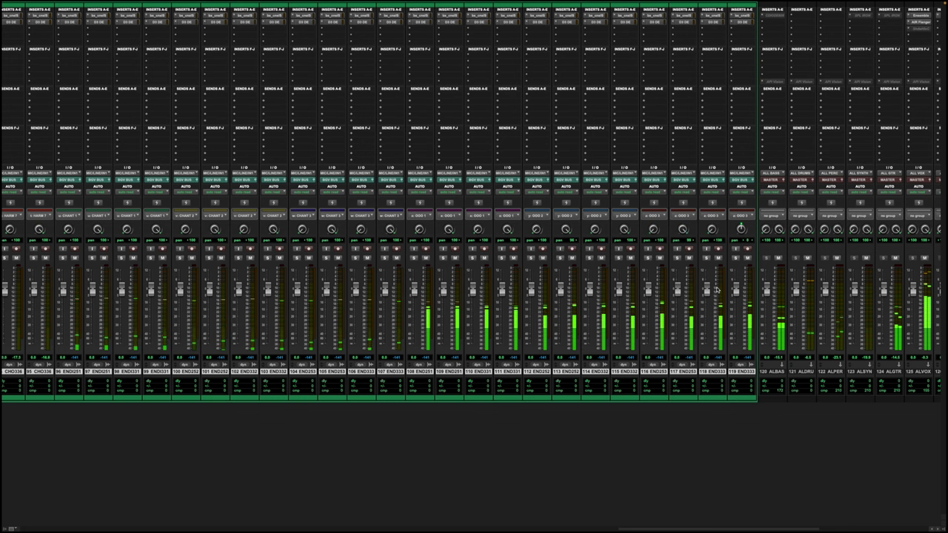
Step: Review the mixer channels from the Click track across to the BGV BUS tracks
scroll(680, 177, "left", 20)
scroll(680, 178, "right", 5)
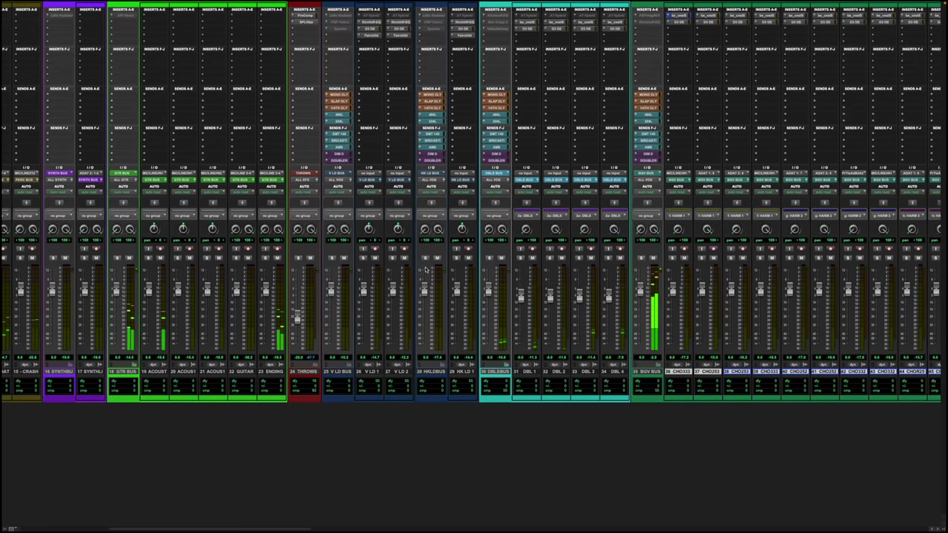
scroll(331, 277, "left", 10)
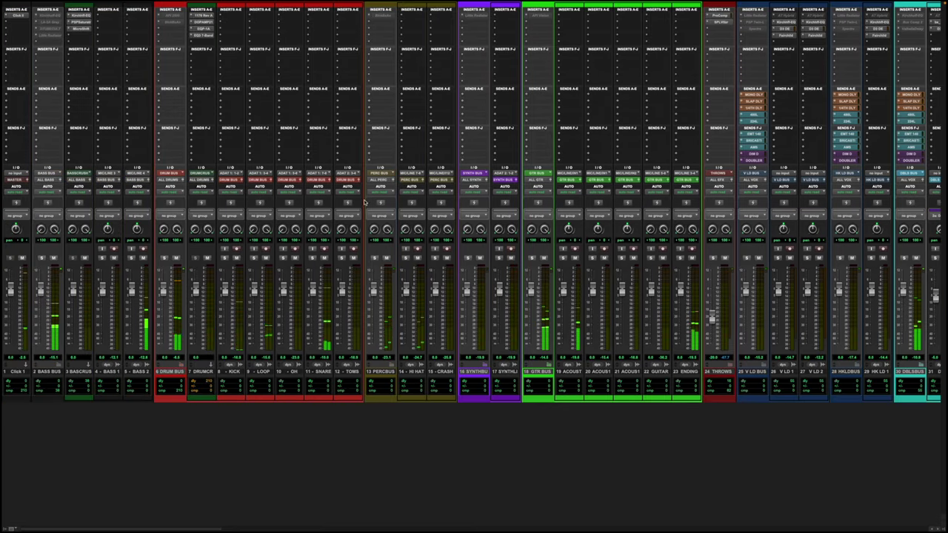
scroll(496, 173, "right", 8)
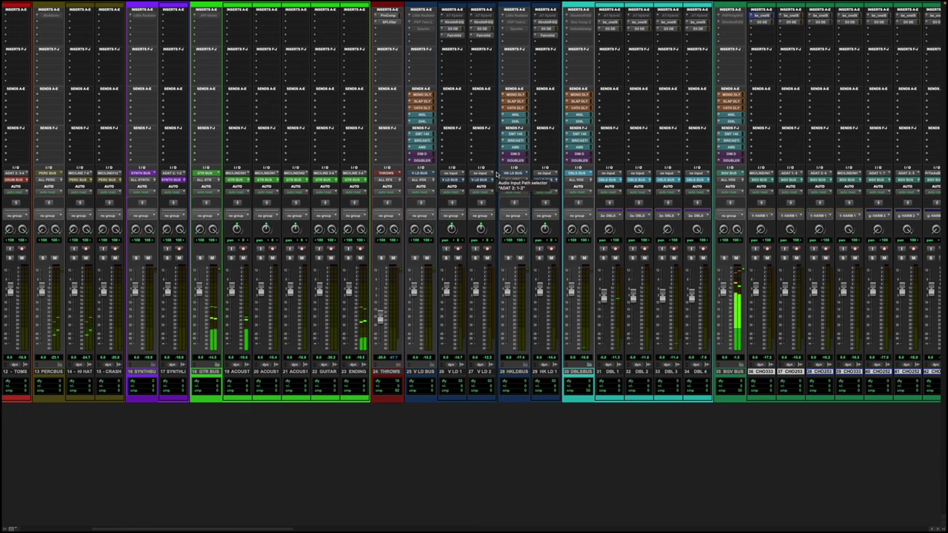
Step: Look through the remaining mixer channels up to the delay returns, return to the edit window and restart playback from the session start
scroll(496, 174, "right", 20)
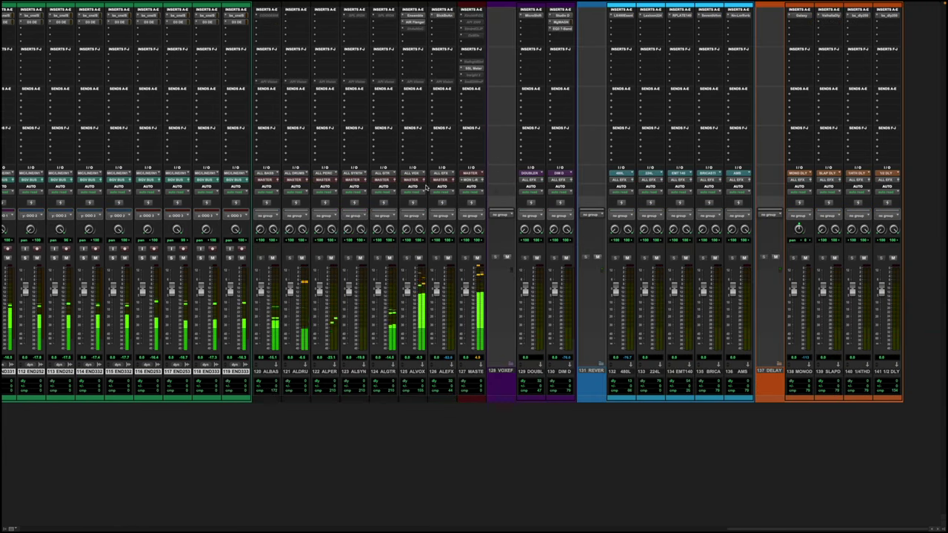
scroll(449, 159, "left", 8)
scroll(449, 160, "right", 8)
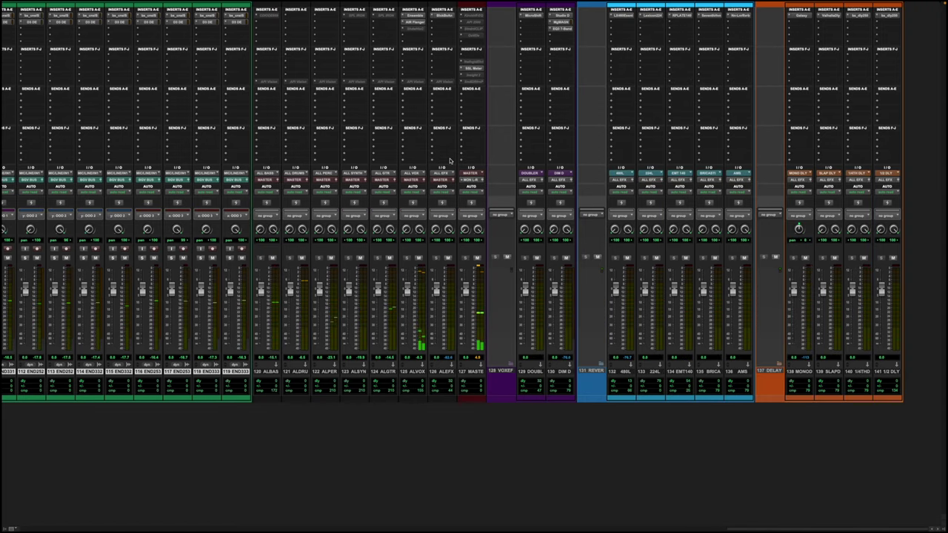
key("ctrl+Right")
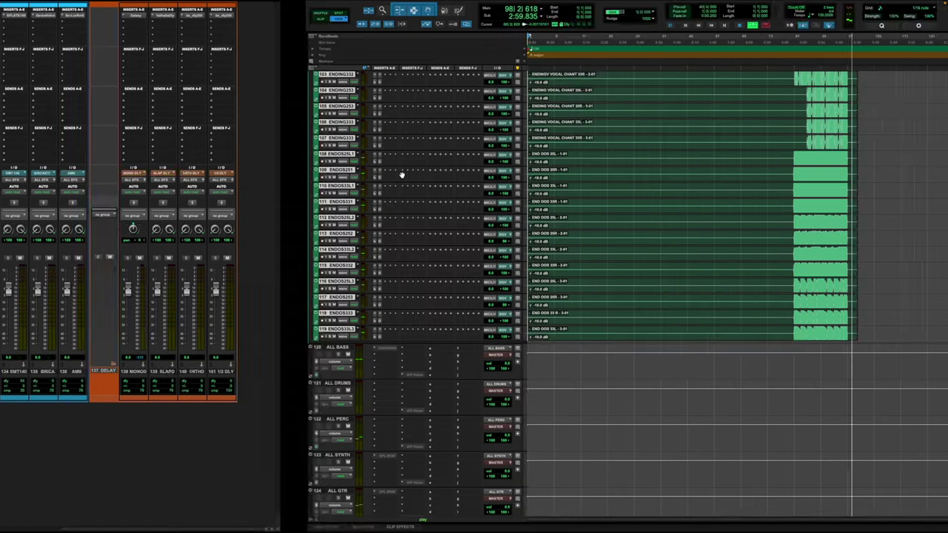
key("space")
key("space")
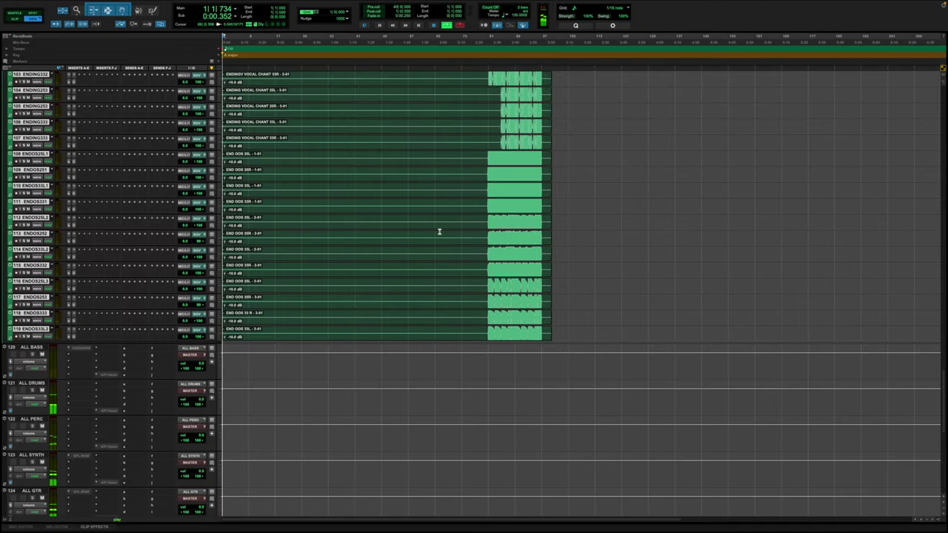
Step: Zoom the edit window's timeline to fit the full length of the session
key("alt+a")
scroll(503, 261, "up", 5)
key("r")
key("r")
key("r")
key("t")
scroll(505, 263, "up", 1)
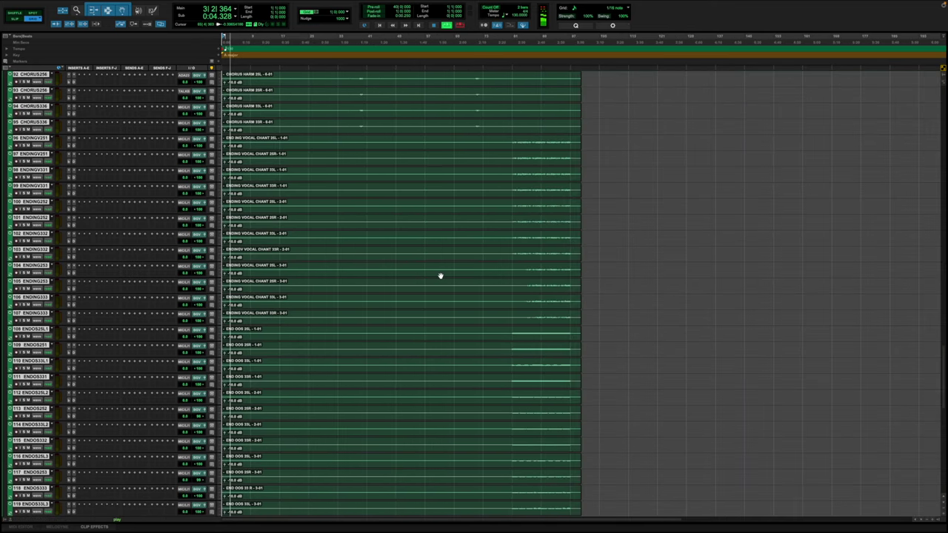
Step: Examine the lead vocal, doubles and background vocal tracks with their buses in the edit window
scroll(460, 302, "up", 10)
scroll(460, 302, "up", 8)
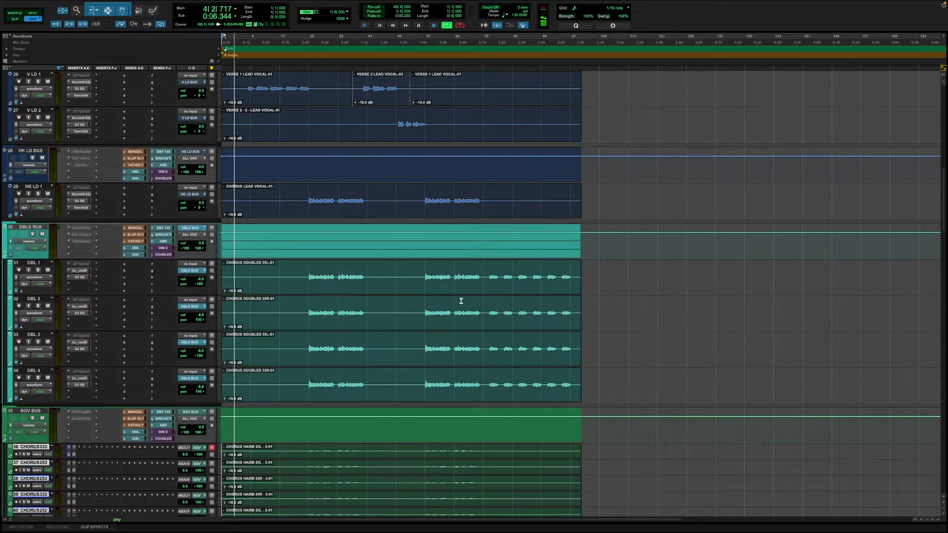
scroll(253, 216, "down", 3)
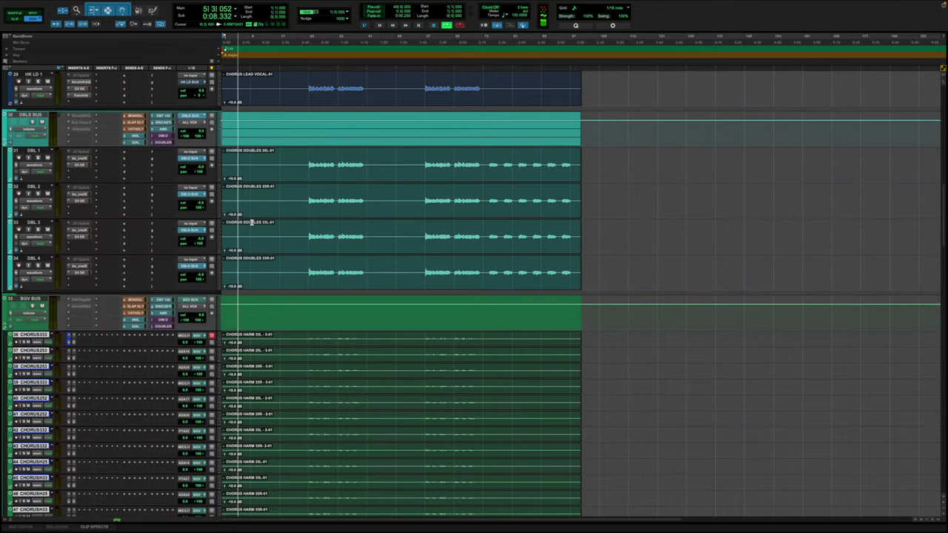
scroll(252, 220, "down", 4)
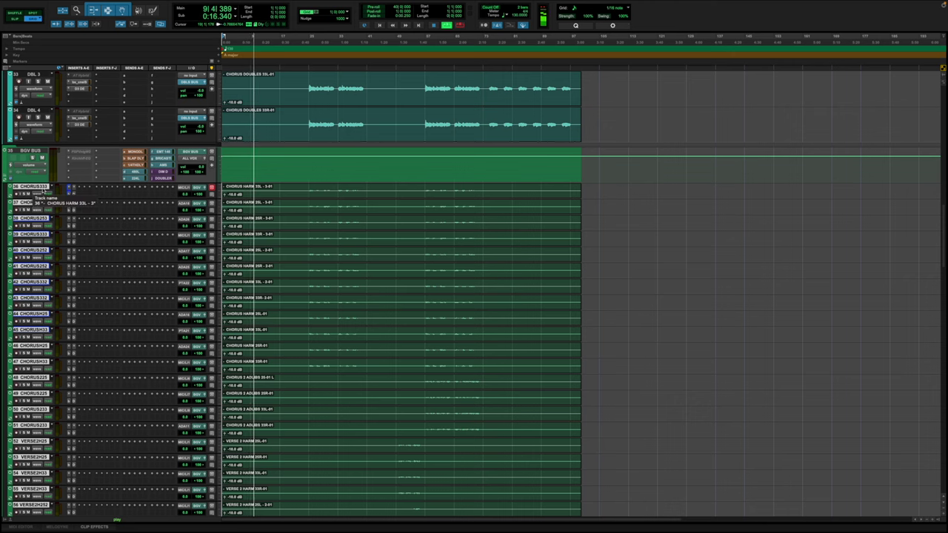
scroll(127, 254, "down", 6)
scroll(128, 254, "up", 15)
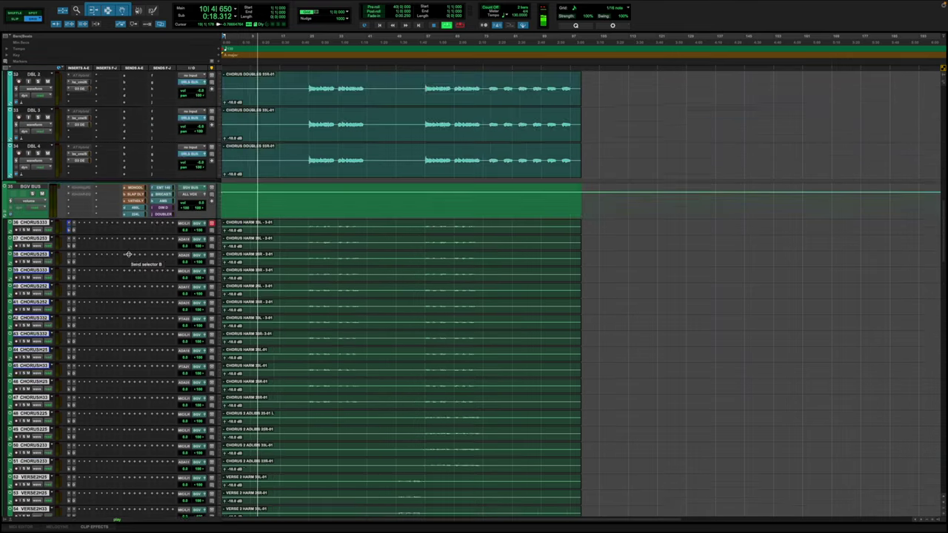
scroll(148, 343, "down", 3)
scroll(149, 343, "down", 2)
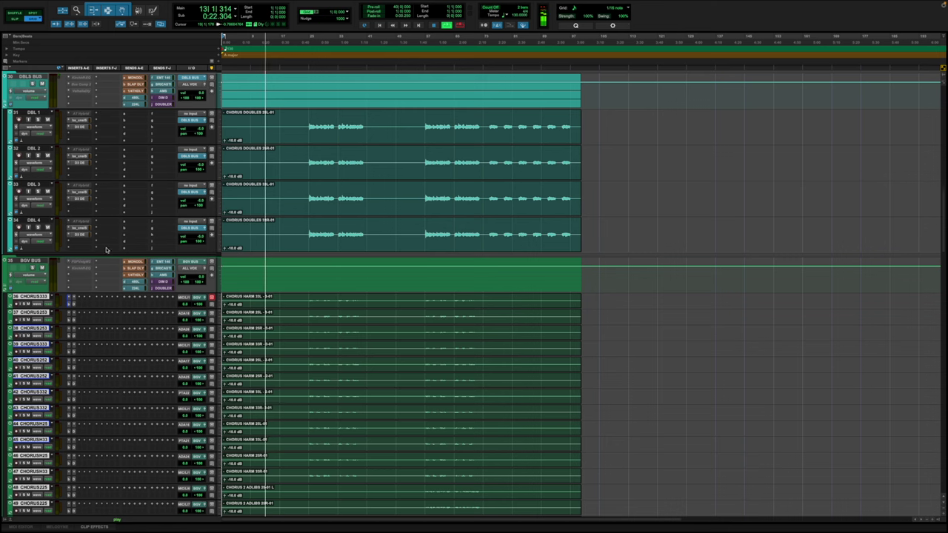
right_click(257, 298)
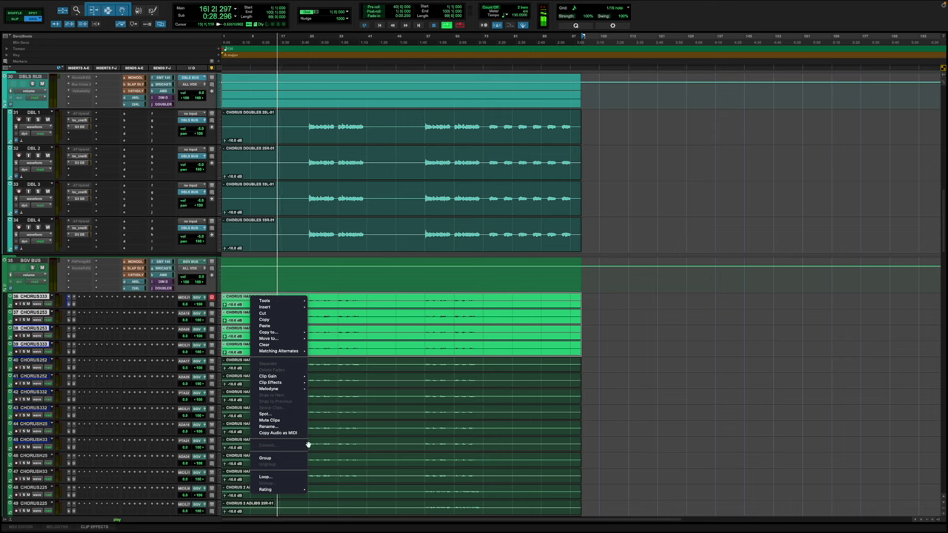
left_click(609, 340)
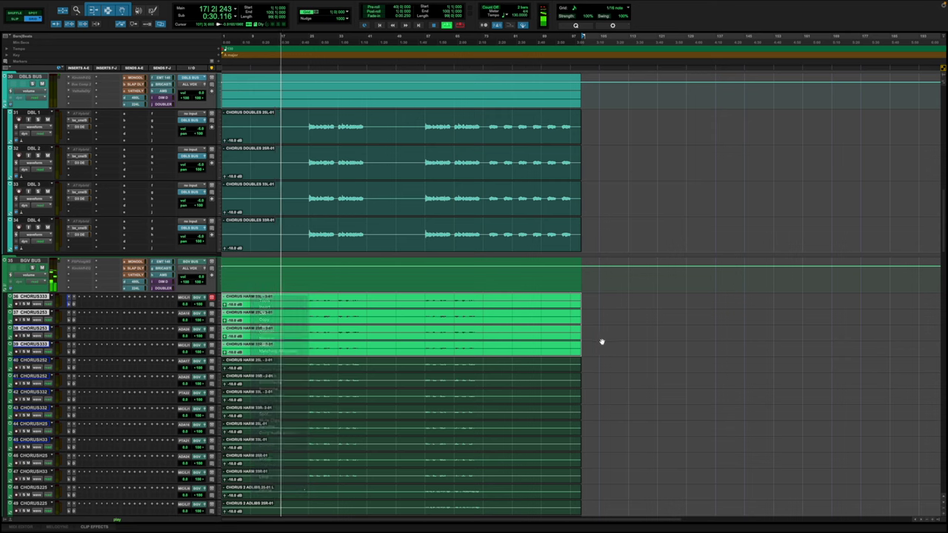
right_click(405, 302)
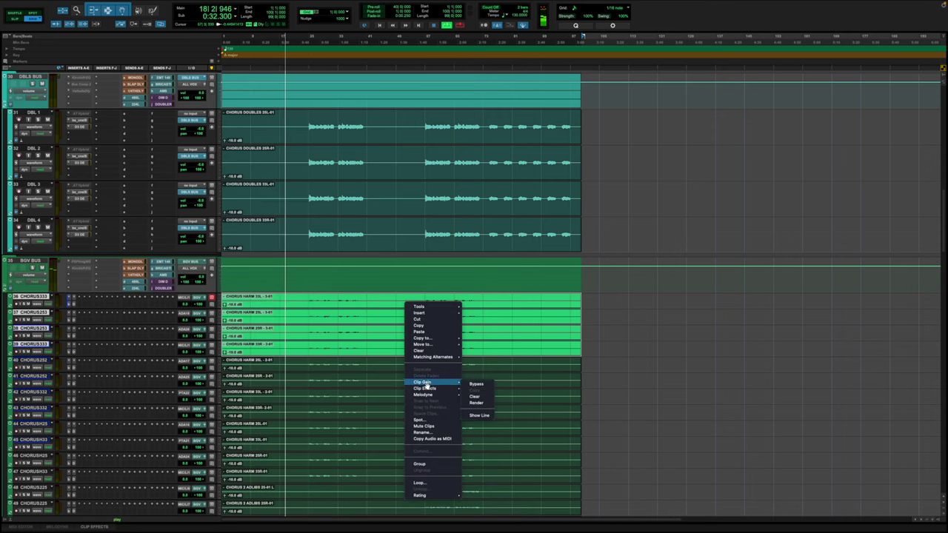
left_click(642, 340)
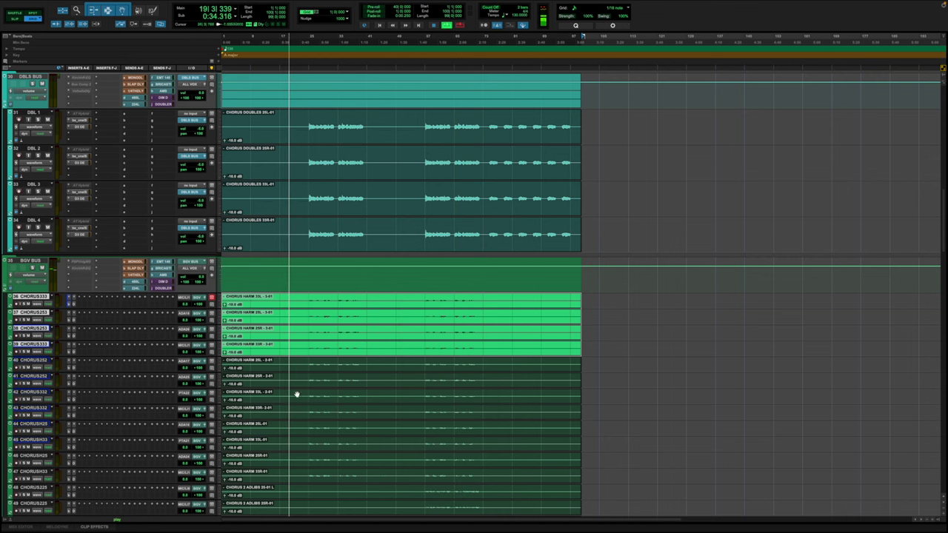
Step: Collapse the folder tracks so only their buses show, and deselect the BGV BUS
scroll(107, 370, "down", 10)
scroll(107, 371, "up", 10)
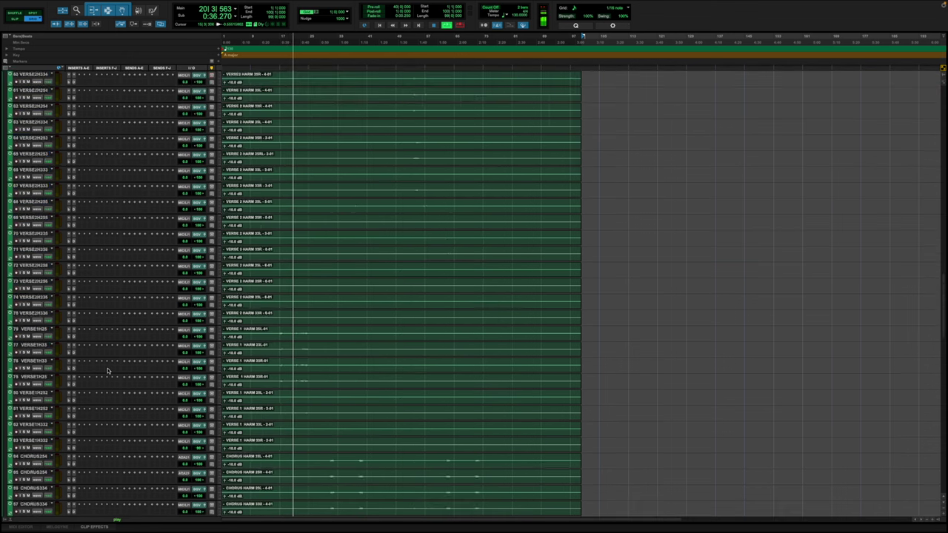
scroll(4, 287, "up", 5)
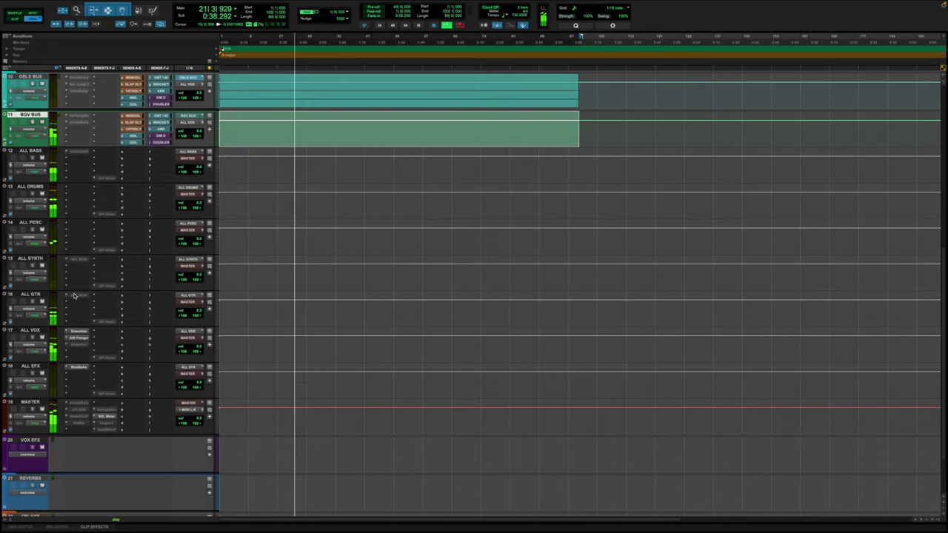
scroll(234, 349, "up", 2)
left_click(42, 383)
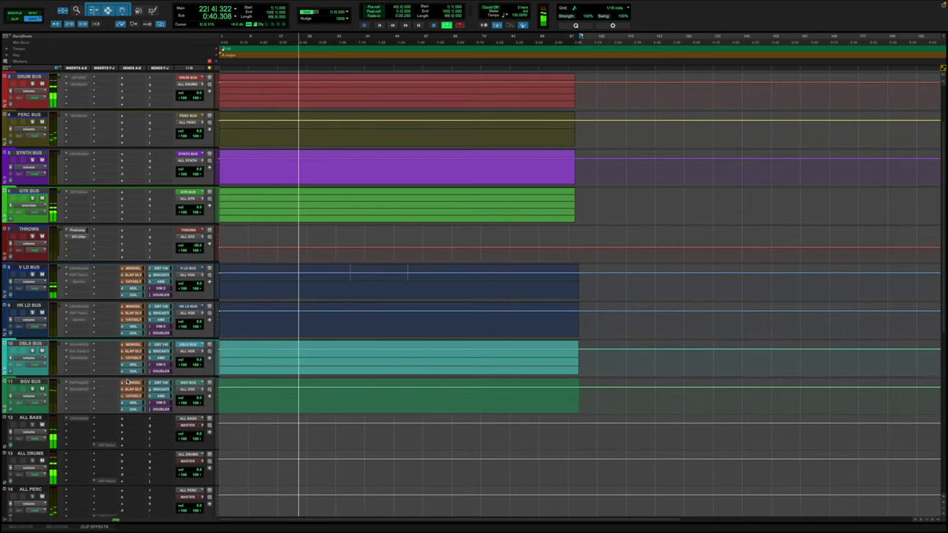
scroll(64, 365, "up", 2)
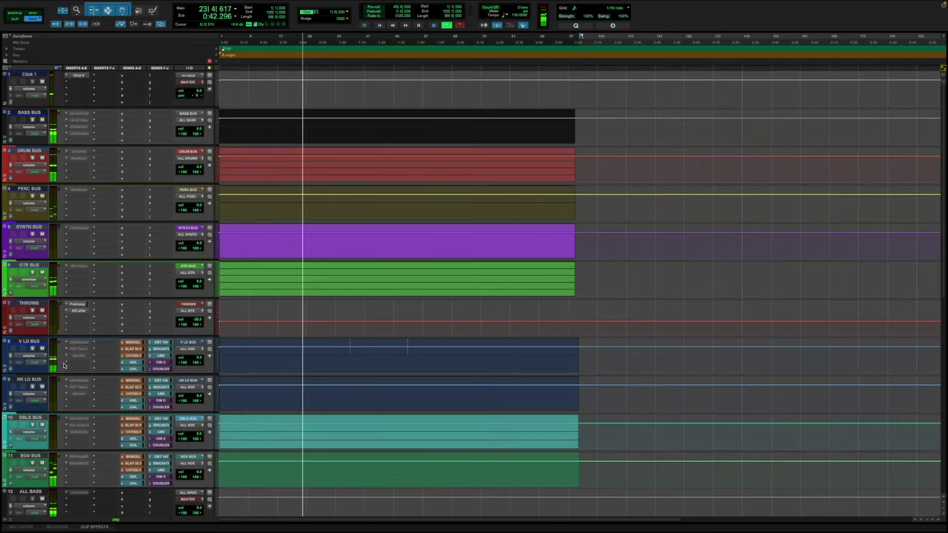
scroll(64, 364, "down", 3)
scroll(63, 364, "up", 2)
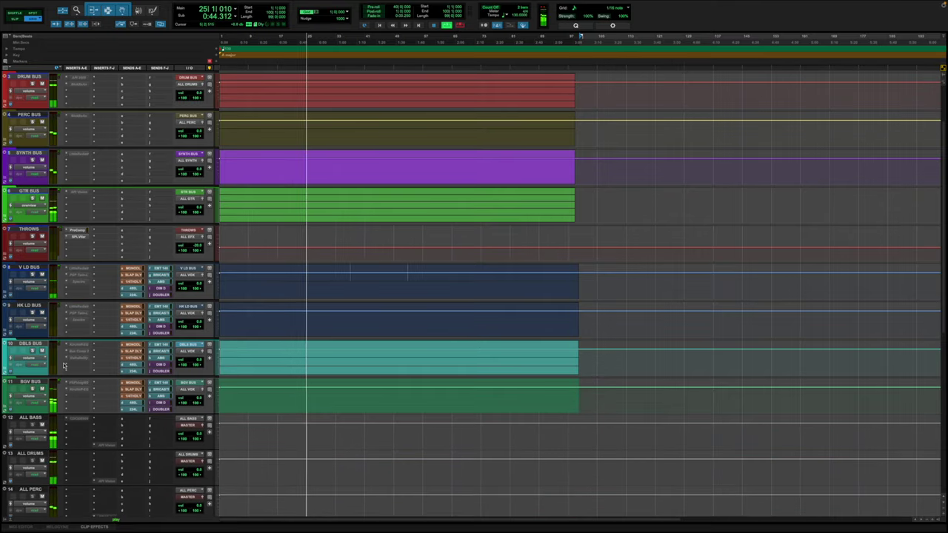
Step: Open and close the GTR, PERC, DRUM and BASS BUS folders to check the tracks inside
left_click(11, 204)
left_click(6, 215)
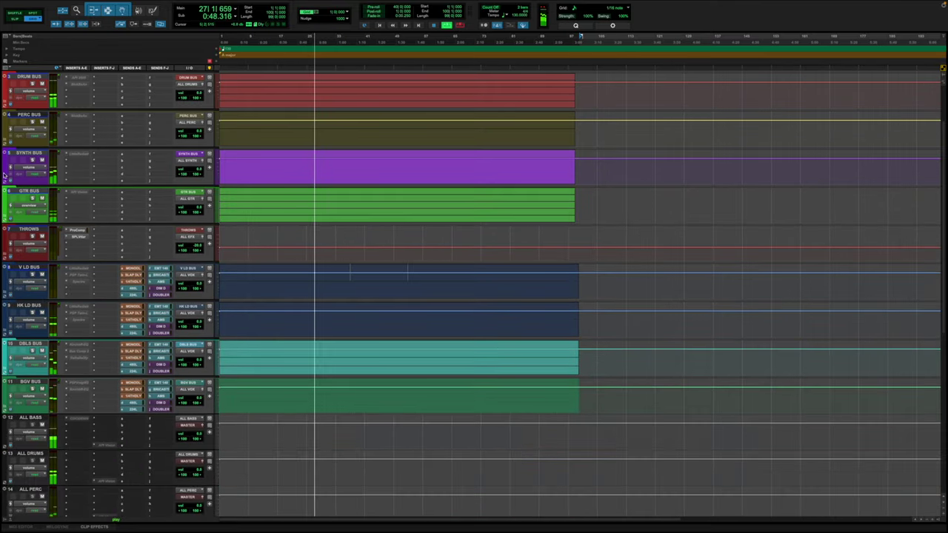
left_click(6, 141)
left_click(6, 141)
left_click(5, 103)
left_click(5, 104)
scroll(40, 135, "up", 2)
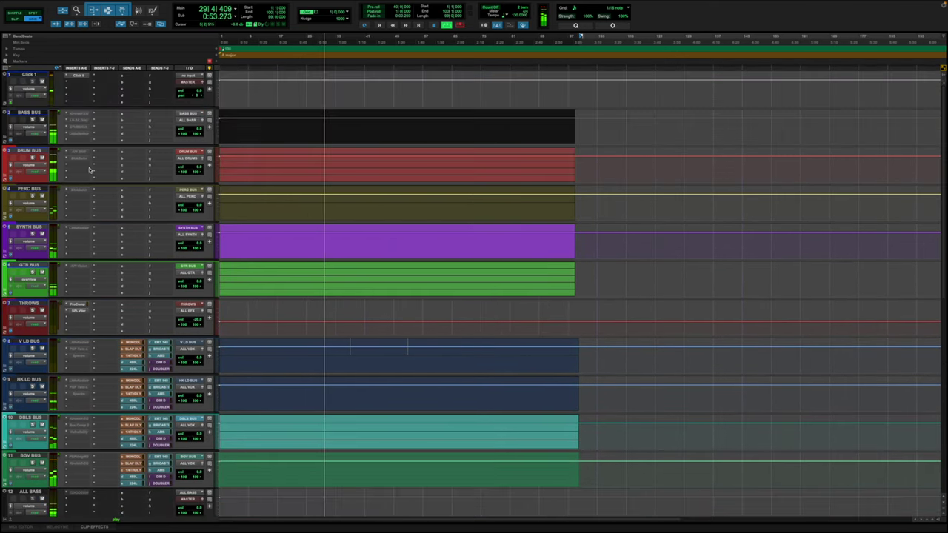
left_click(6, 139)
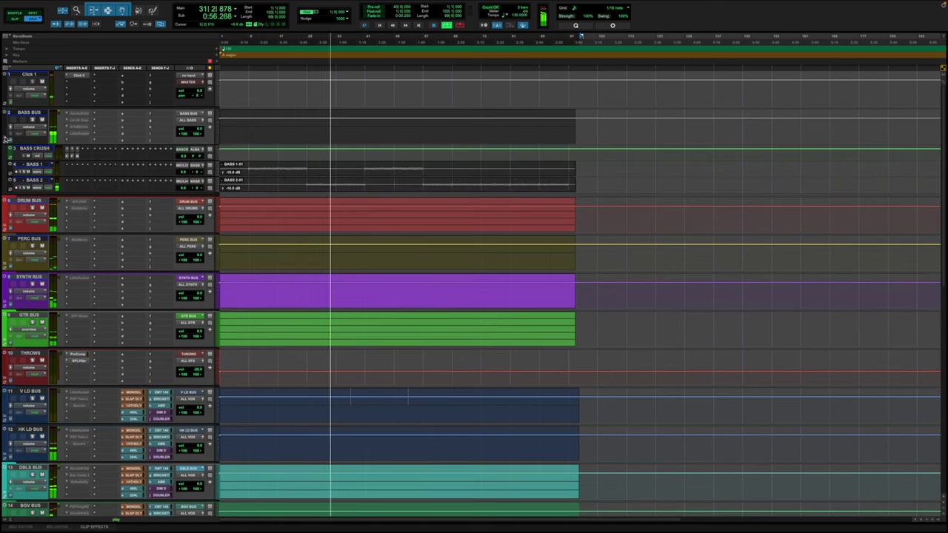
left_click(6, 138)
Step: Reduce the height of all tracks so every bus, submix and effects folder fits in the edit window
scroll(108, 208, "down", 8)
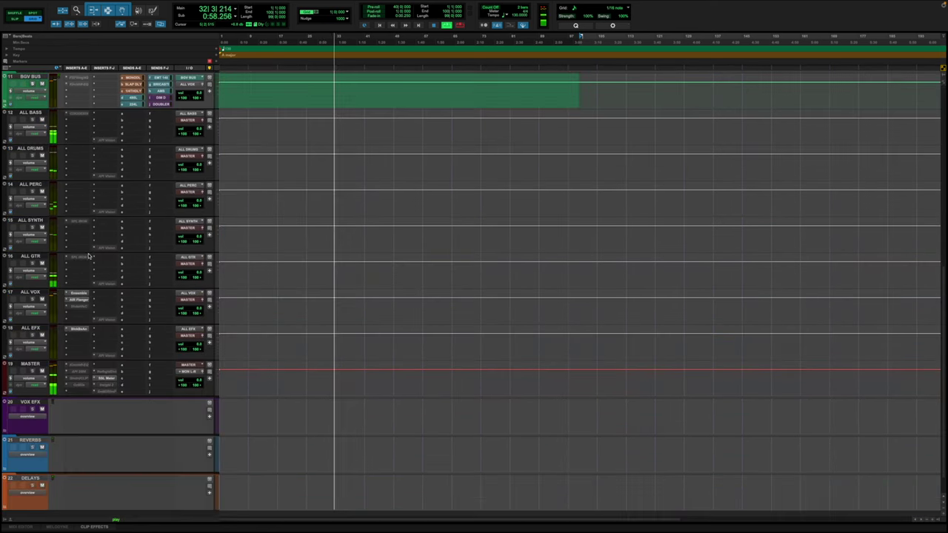
scroll(81, 402, "down", 1)
scroll(81, 402, "up", 2)
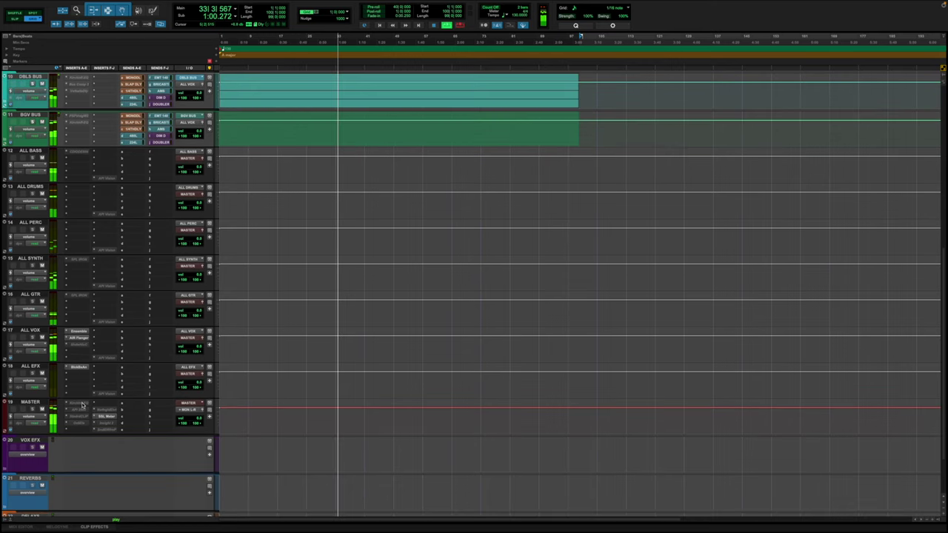
scroll(82, 404, "up", 4)
scroll(82, 405, "down", 2)
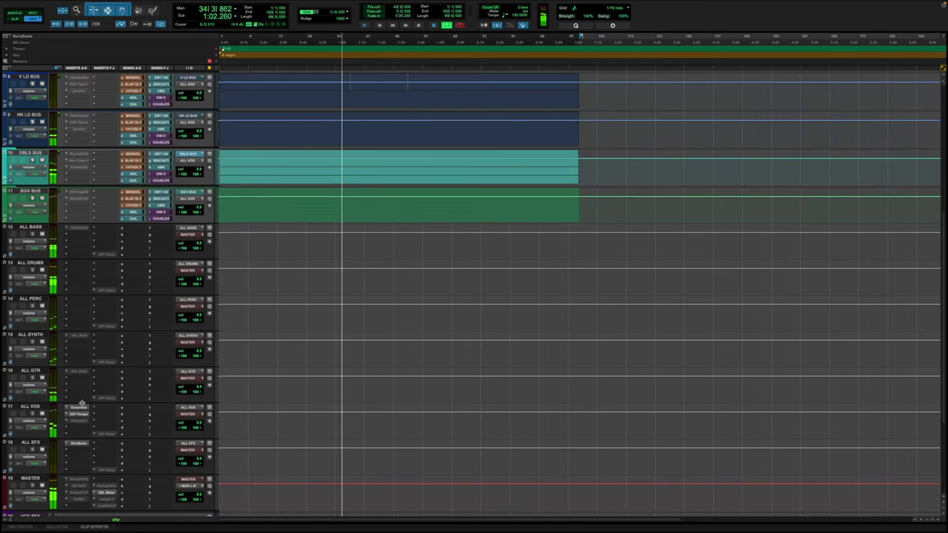
key("ctrl+alt+Down")
key("ctrl+alt+Down")
key("ctrl+alt+Up")
key("ctrl+alt+Up")
key("ctrl+alt+Up")
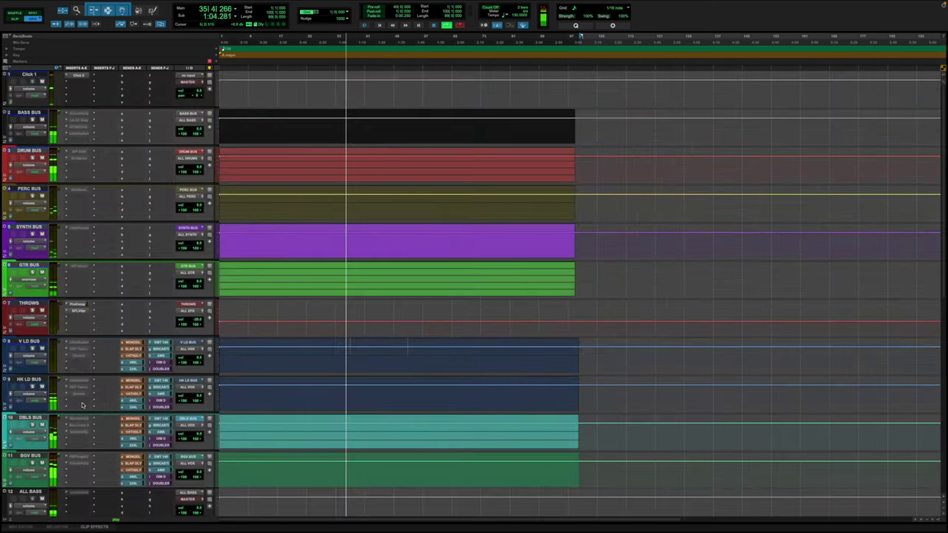
key("ctrl+alt+Down")
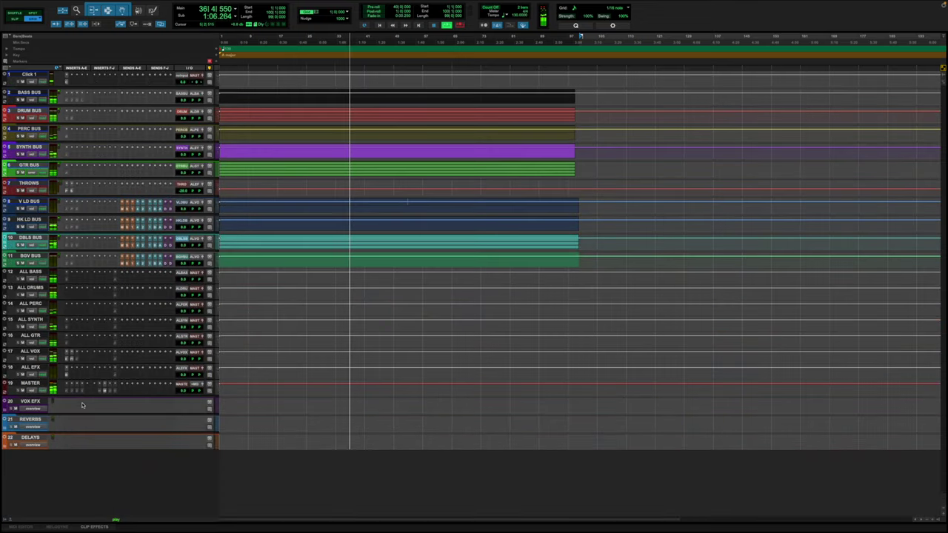